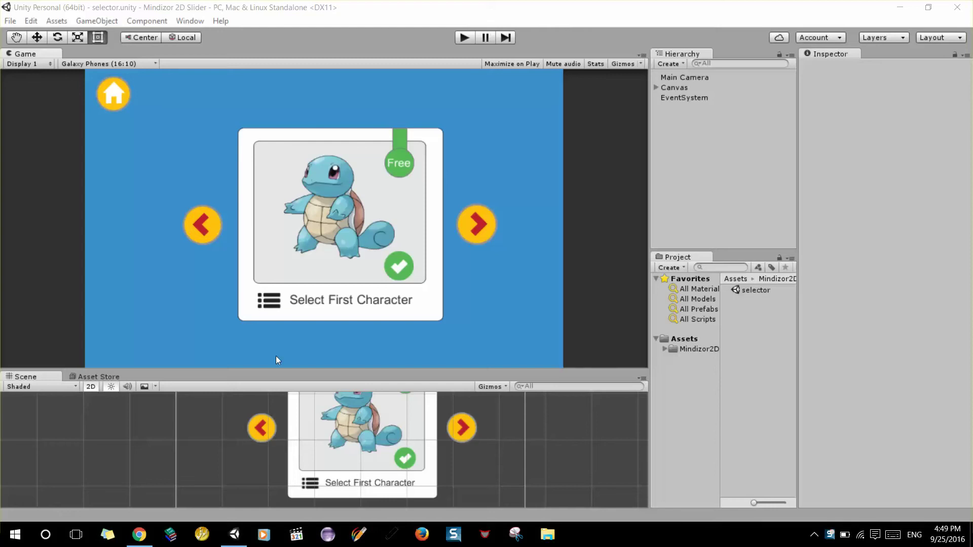
# Expand Canvas > Slider > SliderMainWrapper > MainPanel > SliderPanel > MainSlider > SliderContent and select SliderItem
pyautogui.click(657, 88)
pyautogui.click(664, 108)
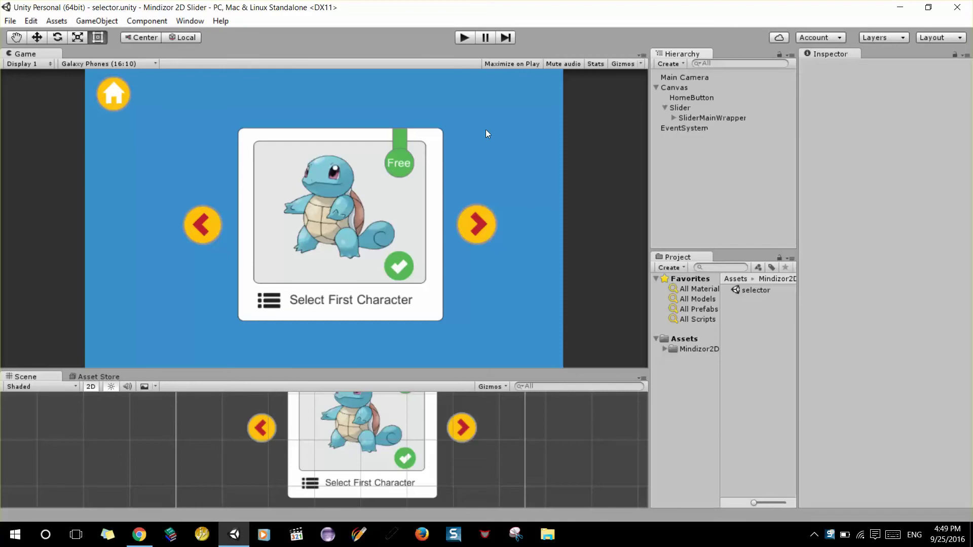
pyautogui.click(673, 118)
pyautogui.click(684, 139)
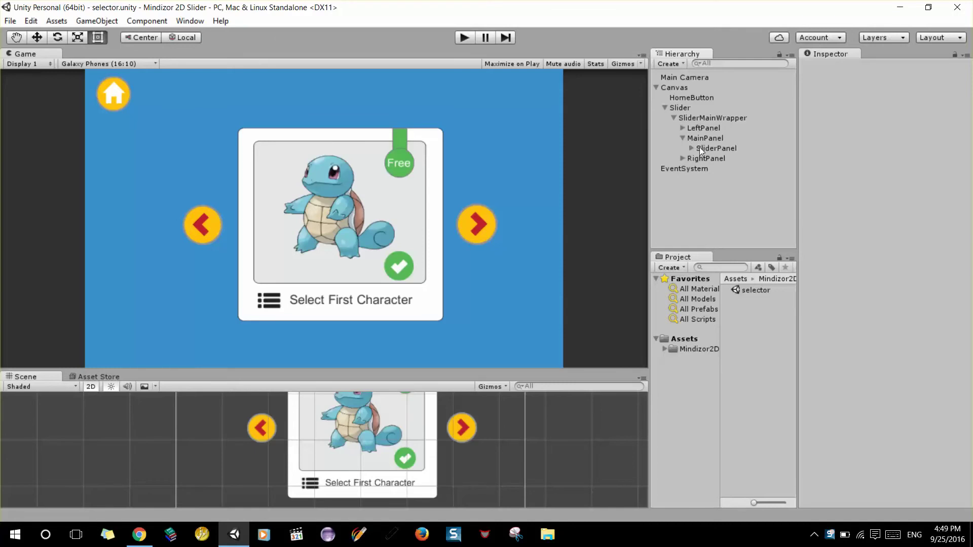
pyautogui.click(694, 149)
pyautogui.click(691, 148)
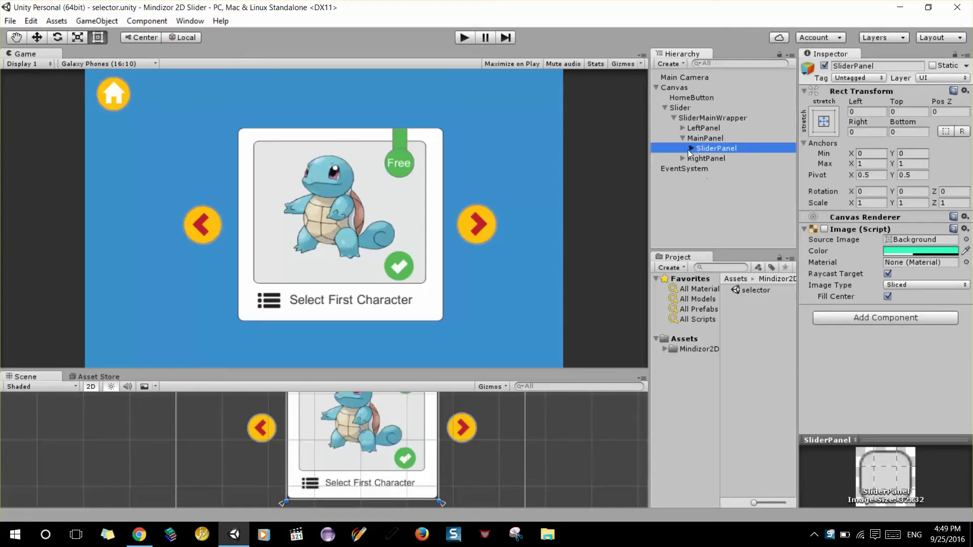
pyautogui.click(701, 159)
pyautogui.click(701, 159)
pyautogui.click(719, 167)
pyautogui.click(709, 168)
pyautogui.click(729, 179)
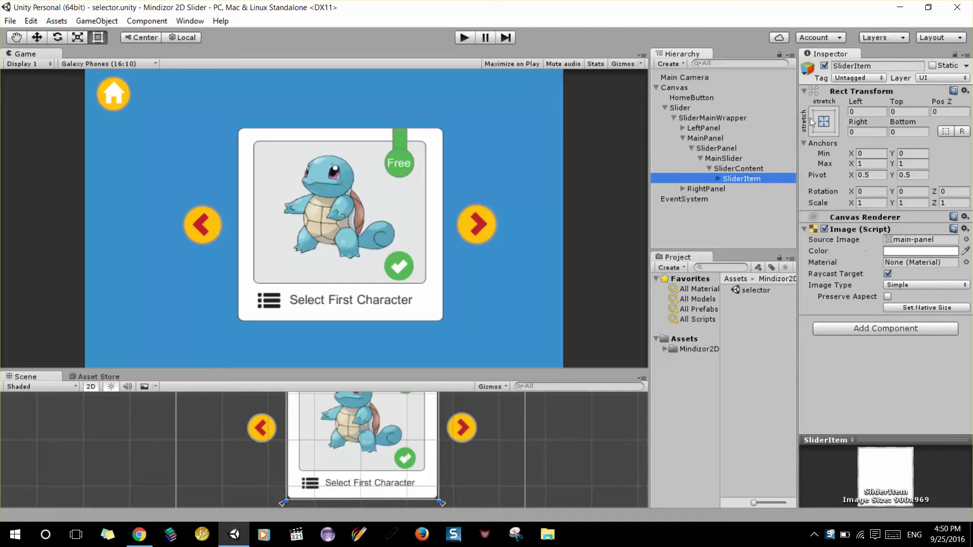
# Frame SliderItem in the Scene view, keep its name, and toggle its image off and on to compare
pyautogui.doubleClick(729, 179)
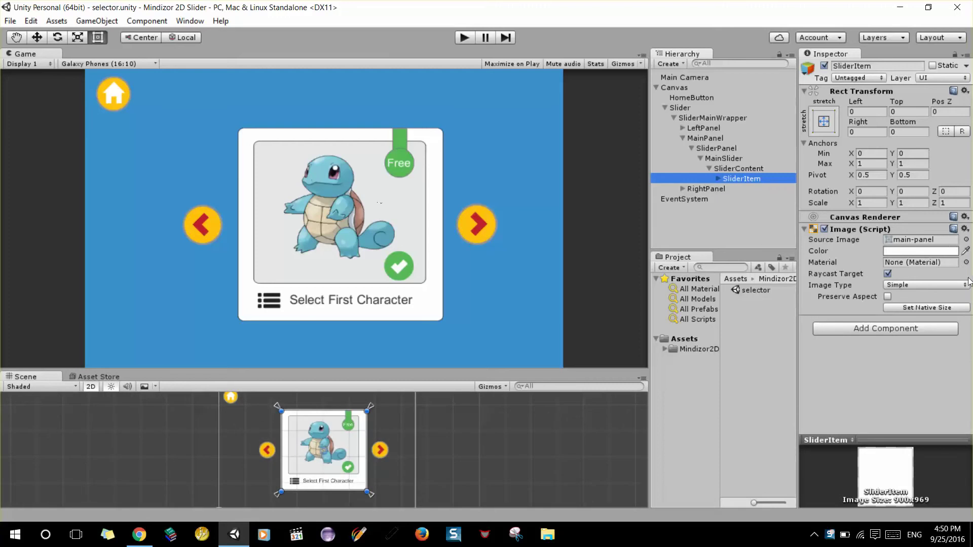
pyautogui.click(752, 178)
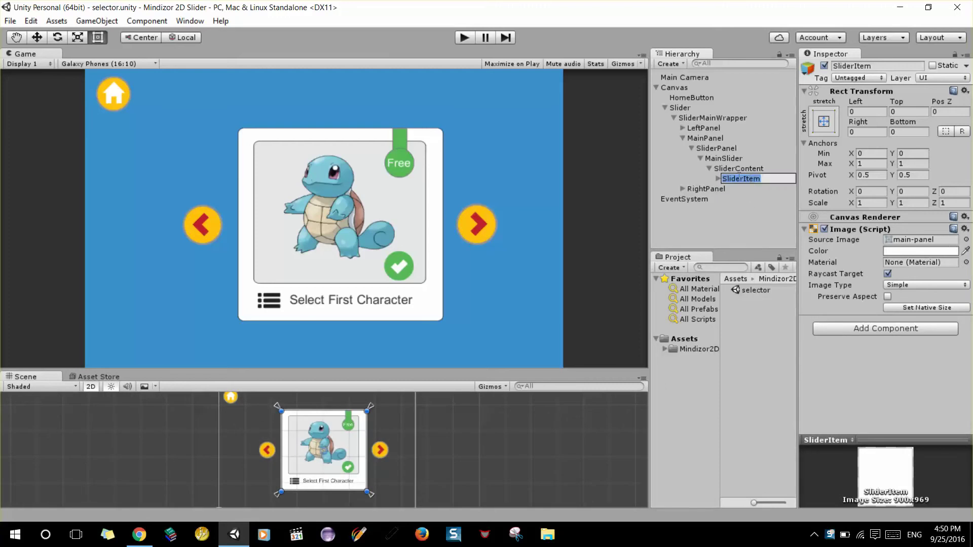
pyautogui.press('Return')
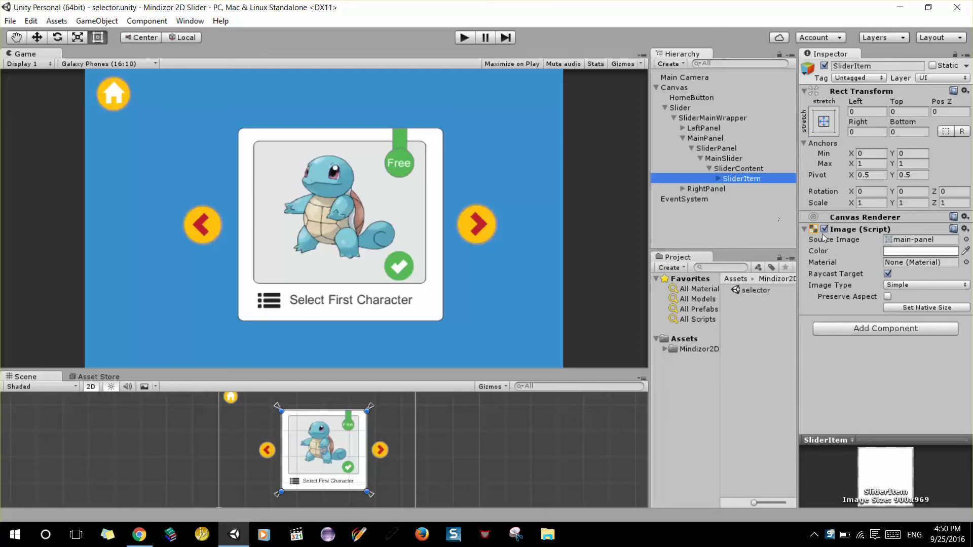
pyautogui.click(824, 229)
pyautogui.click(824, 229)
pyautogui.click(824, 229)
pyautogui.click(825, 230)
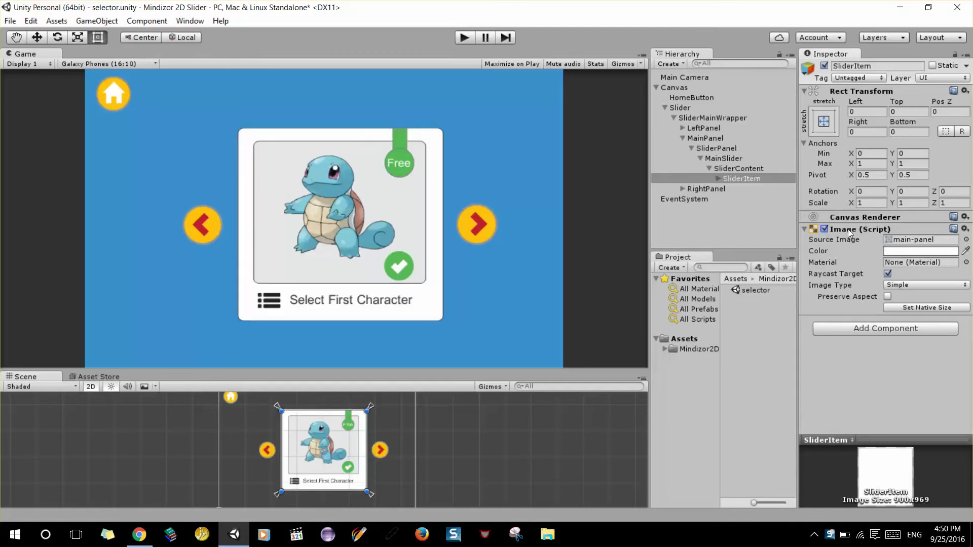
# Enable Preserve Aspect on SliderItem's image and reveal its MiddlePanel, UpperPanel and BottomPanel
pyautogui.click(887, 297)
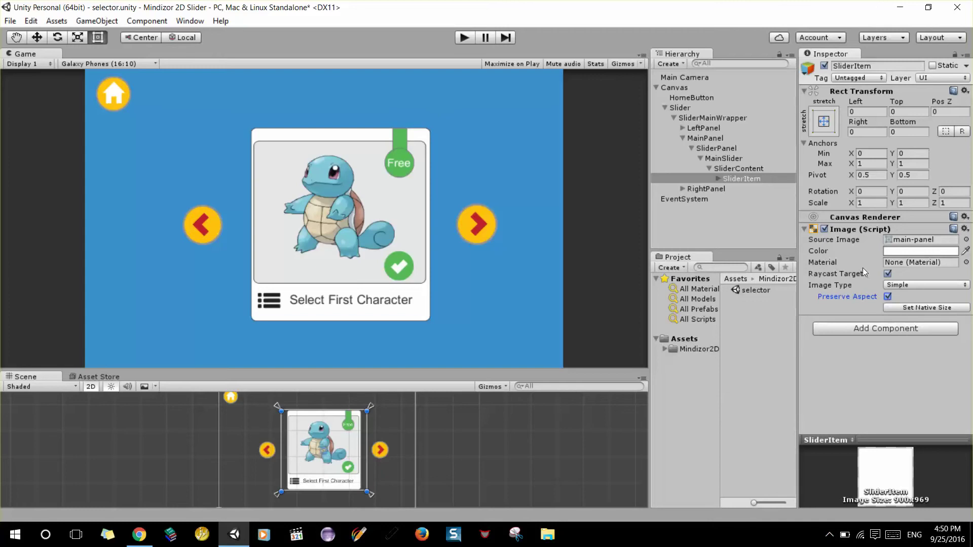
pyautogui.click(887, 295)
pyautogui.click(715, 178)
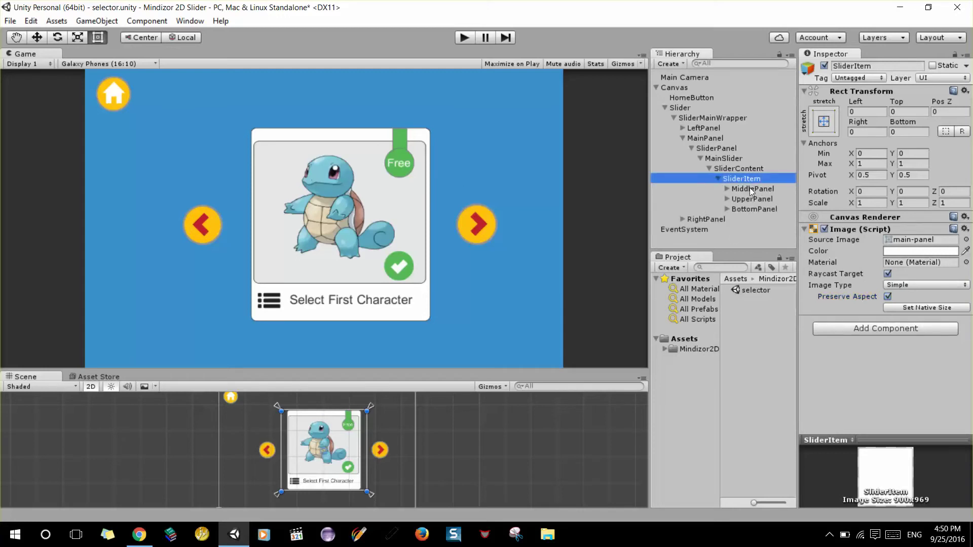
# Enable Preserve Aspect on MiddlePanel, then expand UpperPanel and UpperPanelButton to show its Text
pyautogui.click(748, 188)
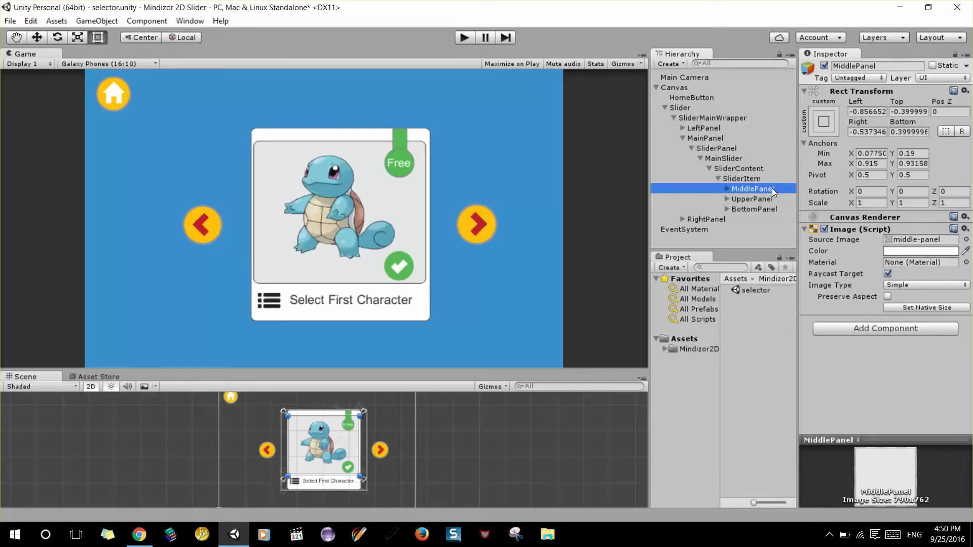
pyautogui.click(887, 297)
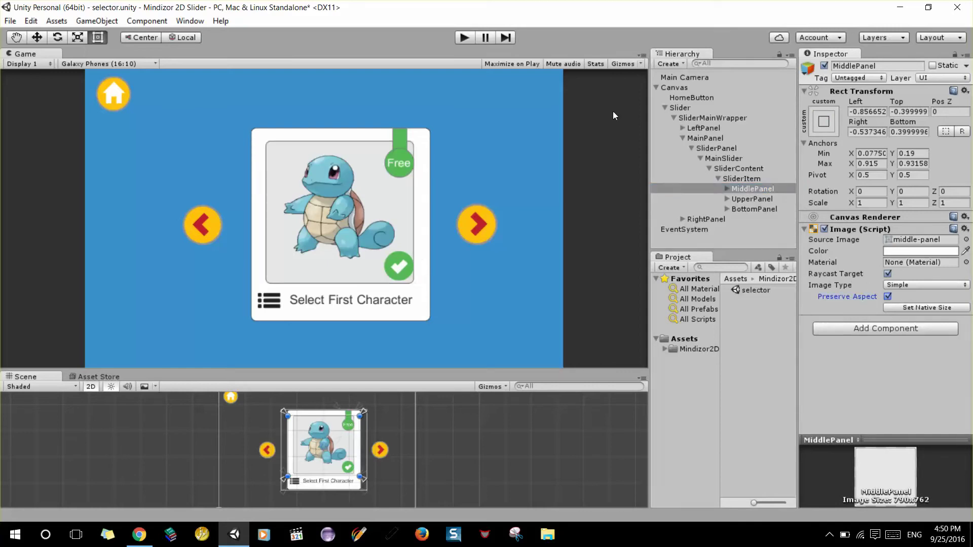
pyautogui.click(769, 196)
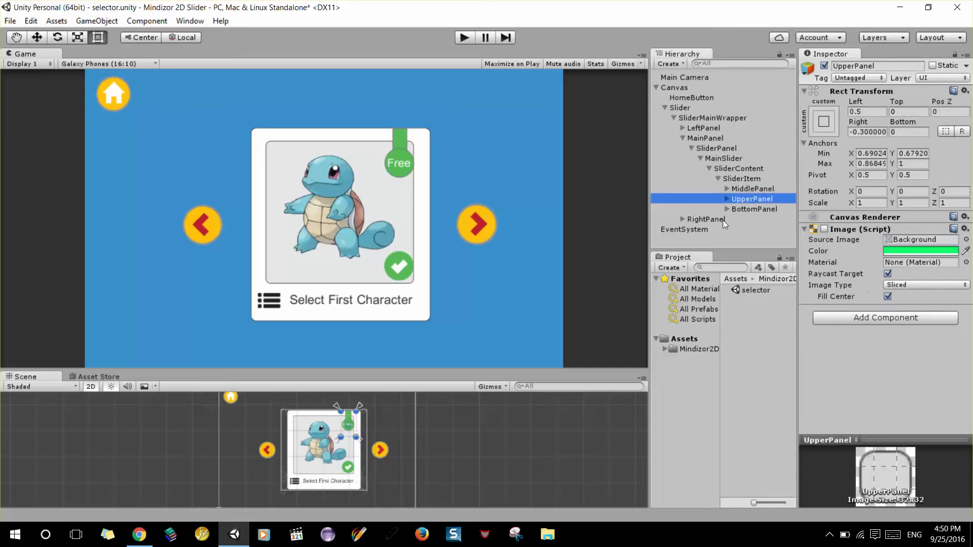
pyautogui.click(724, 199)
pyautogui.click(749, 208)
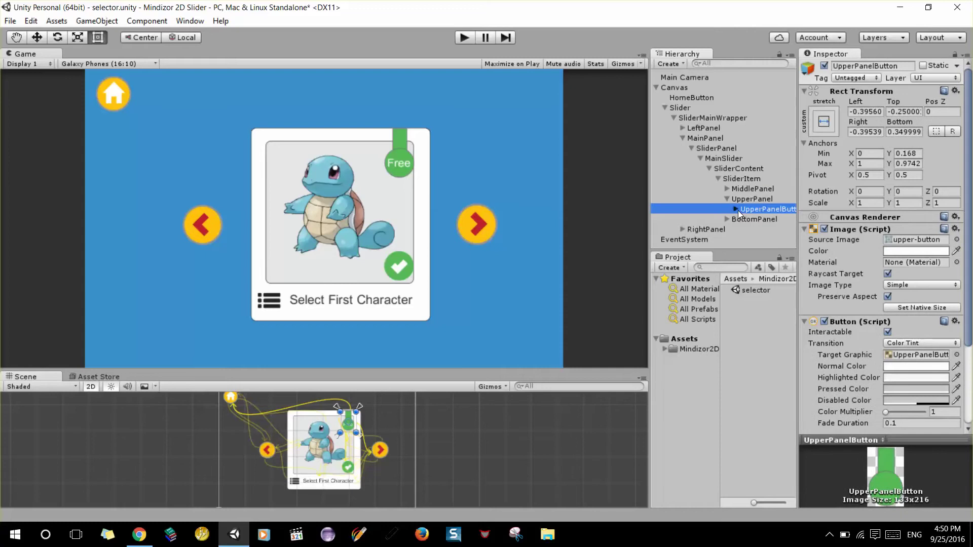
pyautogui.click(737, 209)
# Expand BottomPanel and ItemMainButton, inspect ItemMainImage and ItemMainText, and widen the Hierarchy
pyautogui.click(741, 231)
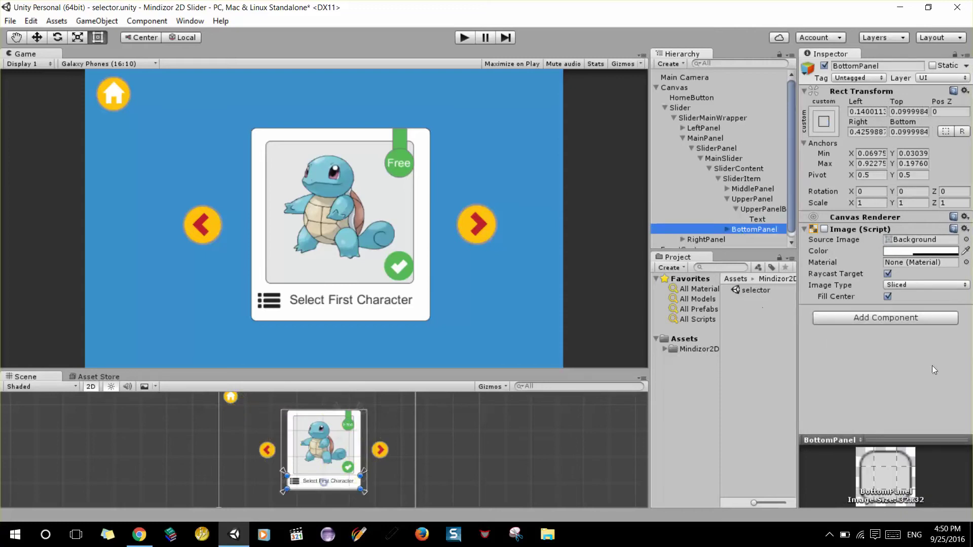
pyautogui.click(726, 230)
pyautogui.click(752, 240)
pyautogui.scroll(-3, 871, 305)
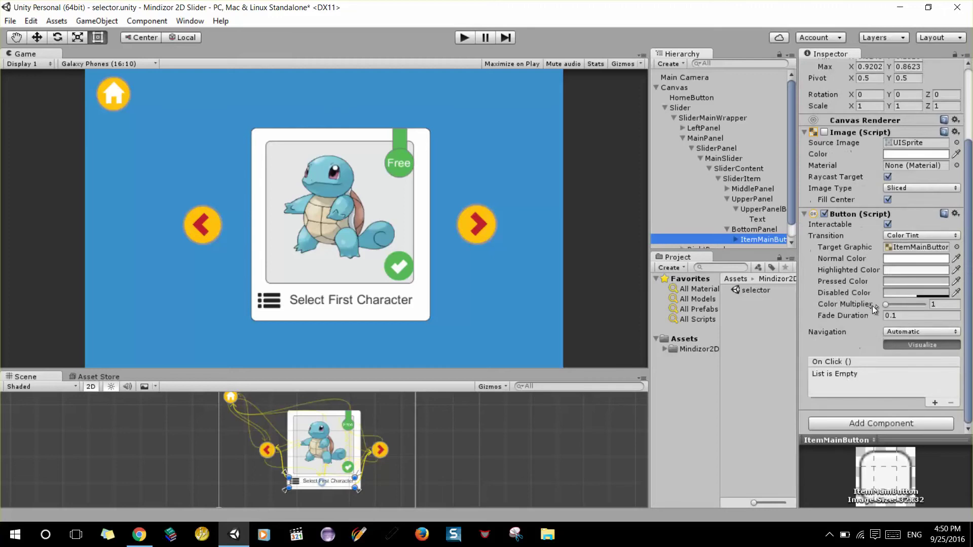
pyautogui.click(736, 239)
pyautogui.scroll(-2, 755, 240)
pyautogui.click(766, 214)
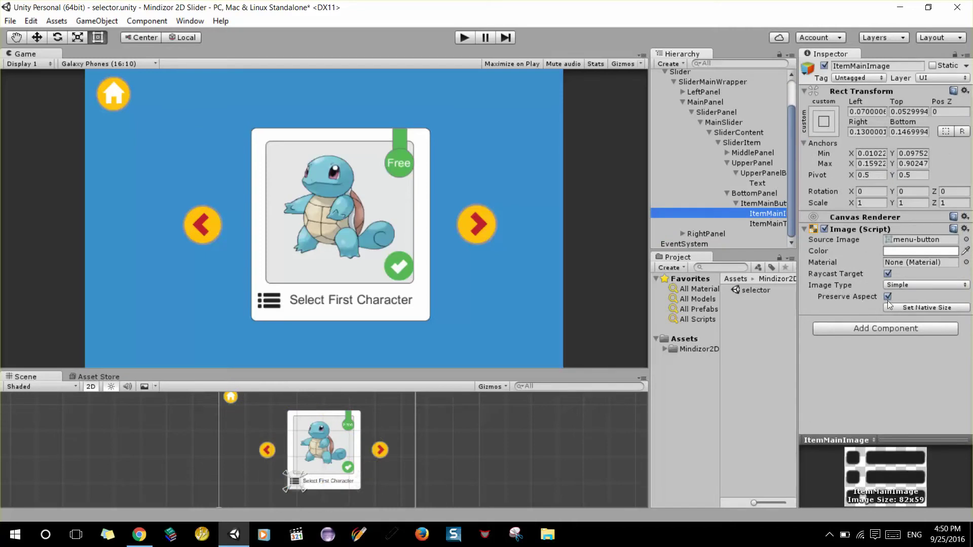
pyautogui.click(761, 223)
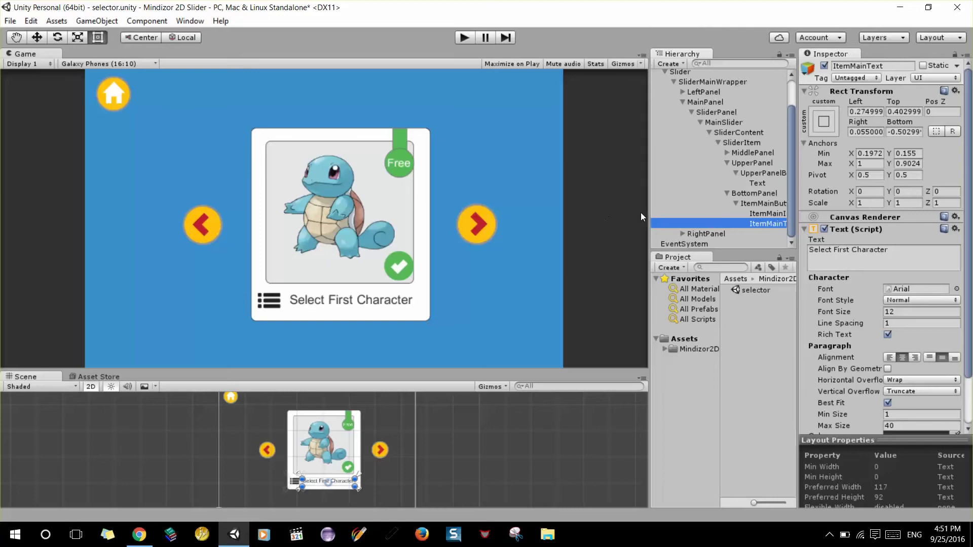
pyautogui.moveTo(642, 213); pyautogui.dragTo(590, 215)
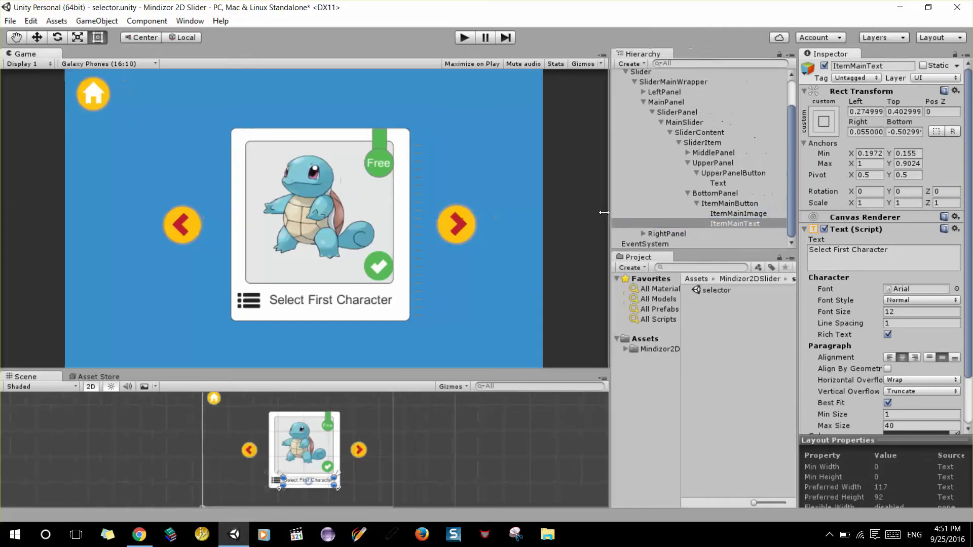
# Drag BottomPanel's corners inward to offsets Left 17.25, Right 17.63, Top 6.15, Bottom 0.15
pyautogui.doubleClick(697, 203)
pyautogui.scroll(2, 405, 457)
pyautogui.scroll(3, 405, 457)
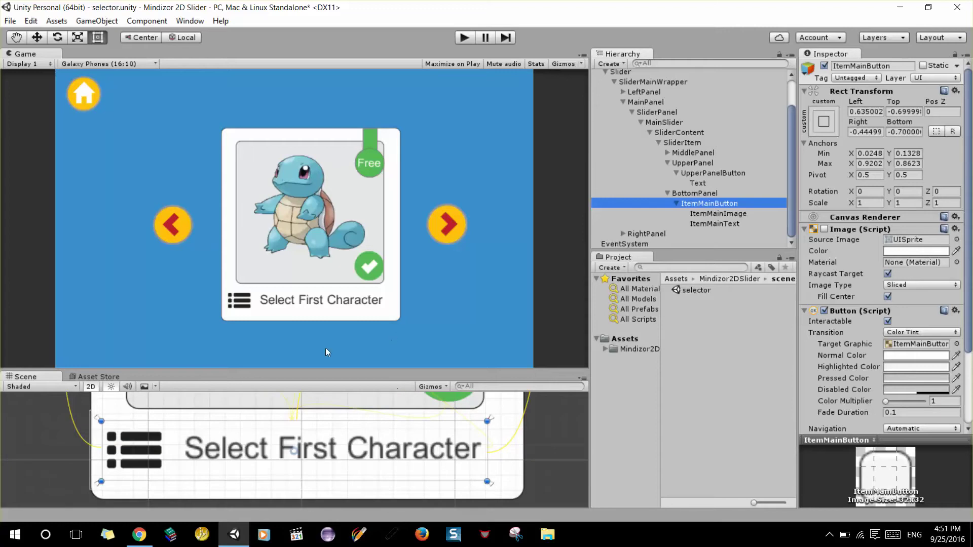
pyautogui.scroll(1, 199, 440)
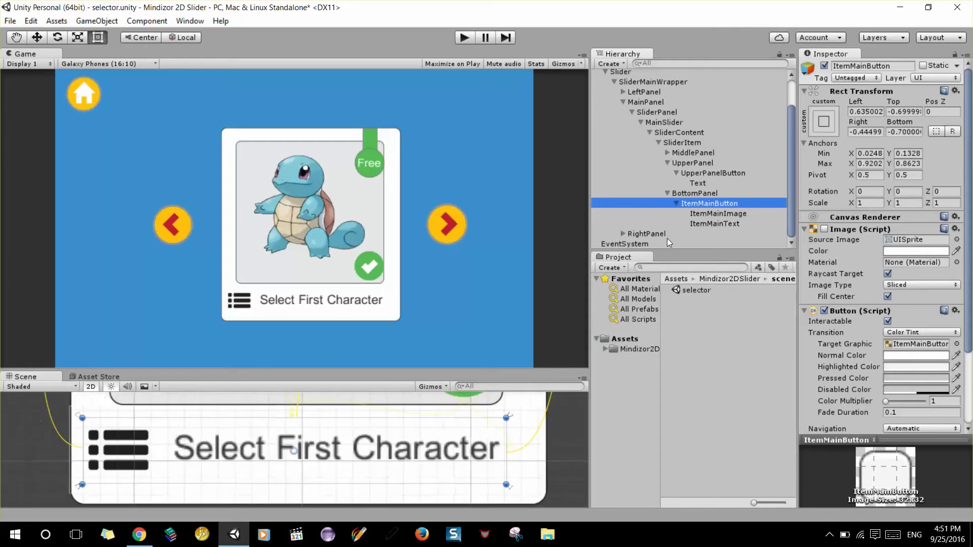
pyautogui.click(702, 195)
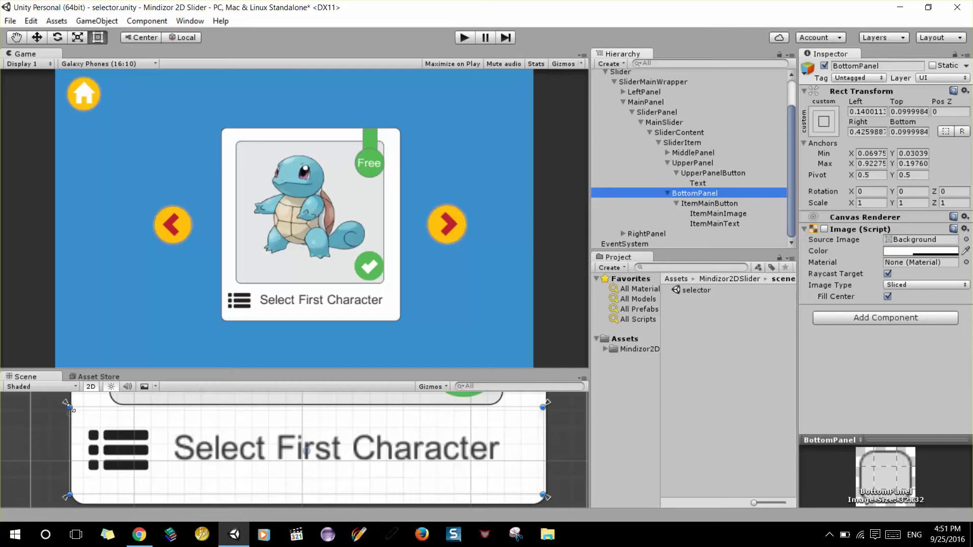
pyautogui.moveTo(70, 407); pyautogui.dragTo(100, 414)
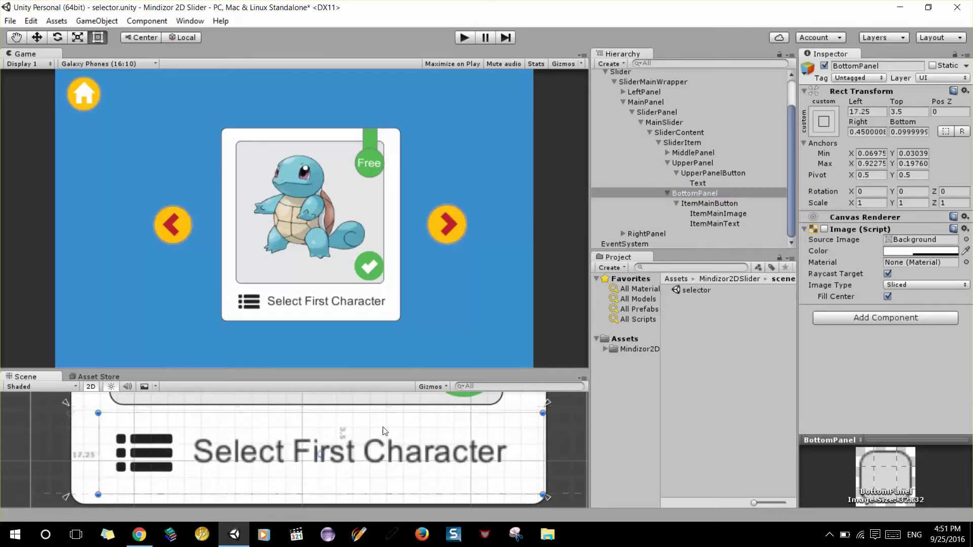
pyautogui.moveTo(542, 413); pyautogui.dragTo(515, 417)
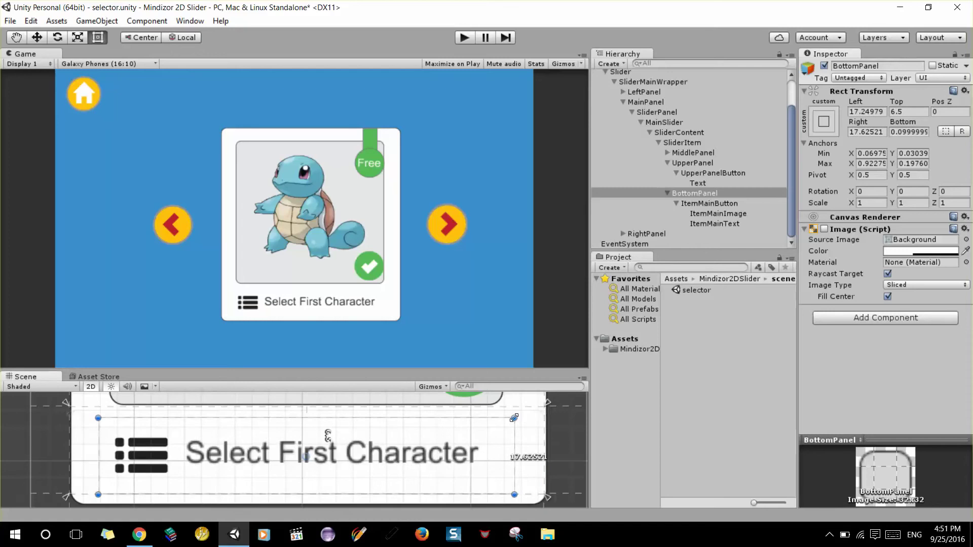
pyautogui.moveTo(515, 417); pyautogui.dragTo(514, 416)
# Deselect and reselect BottomPanel to preview the tightened Select First Character row
pyautogui.click(549, 403)
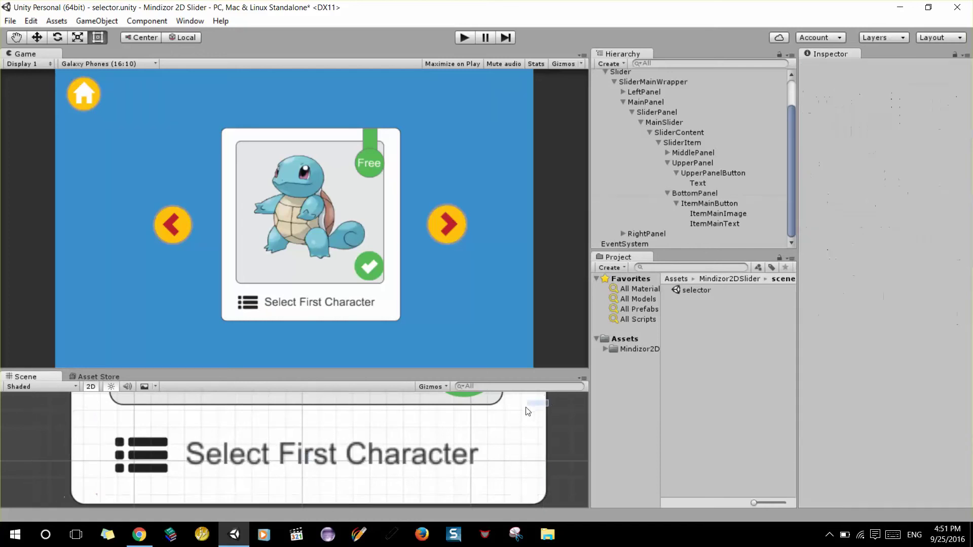
pyautogui.click(695, 195)
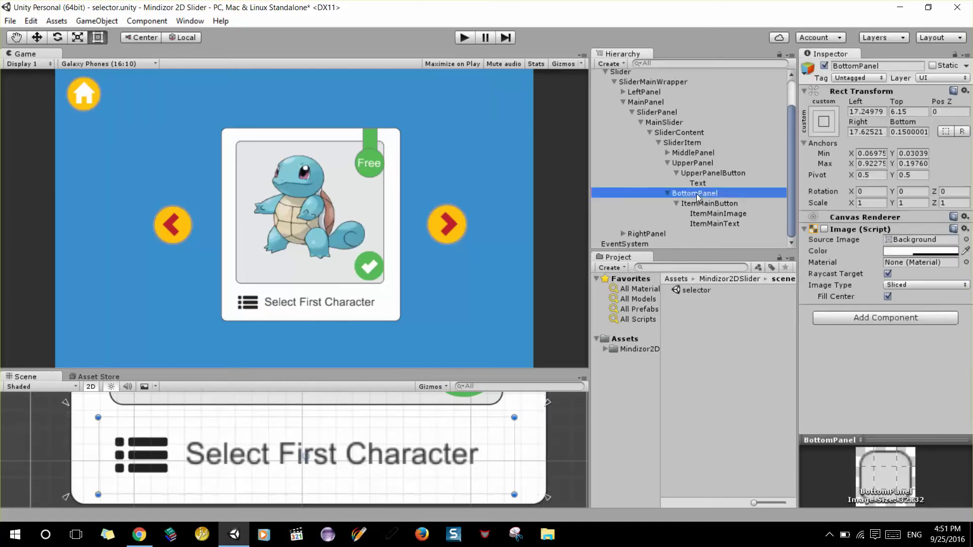
pyautogui.click(548, 405)
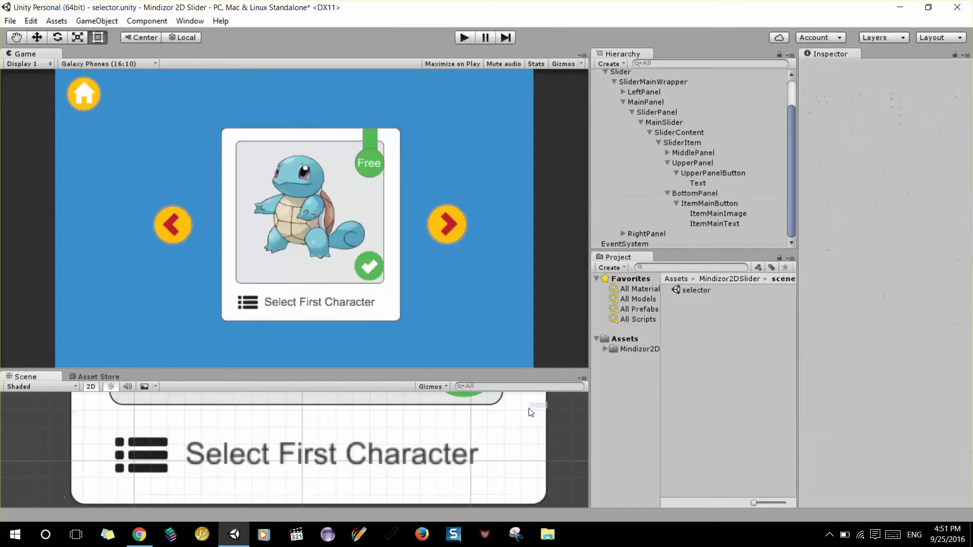
pyautogui.click(680, 197)
pyautogui.scroll(-5, 336, 455)
pyautogui.scroll(1, 355, 454)
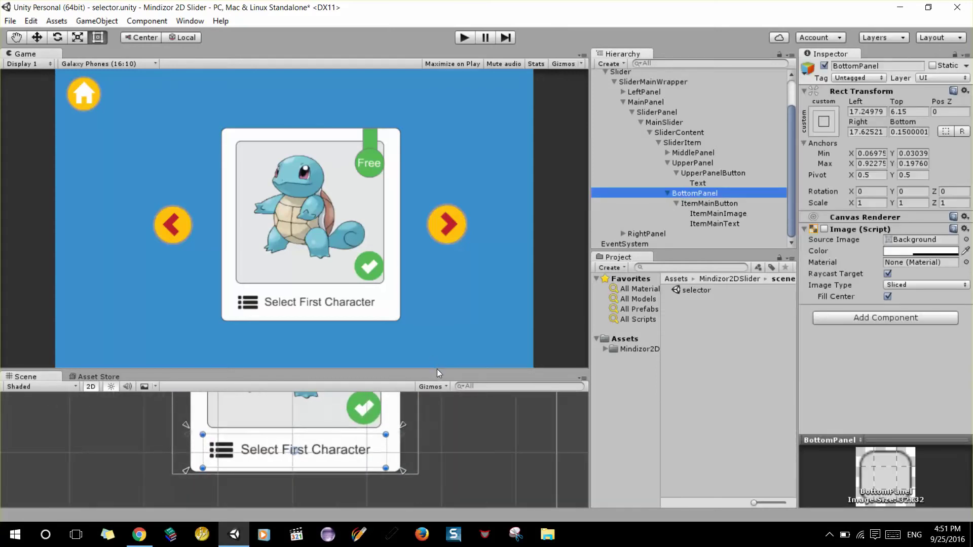
# Enlarge the Scene view, frame BottomPanel, and try moving its top-right anchor, undoing the change
pyautogui.moveTo(437, 370); pyautogui.dragTo(433, 187)
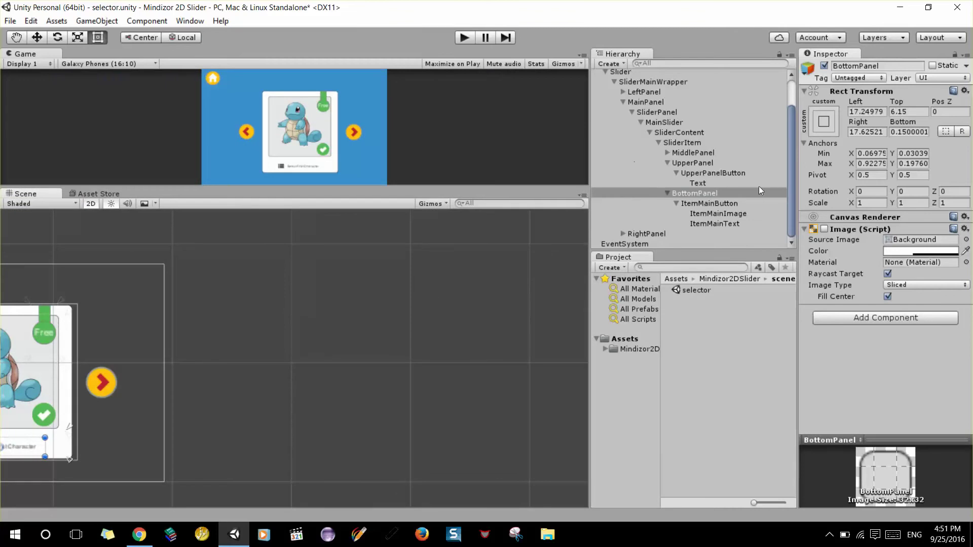
pyautogui.doubleClick(728, 192)
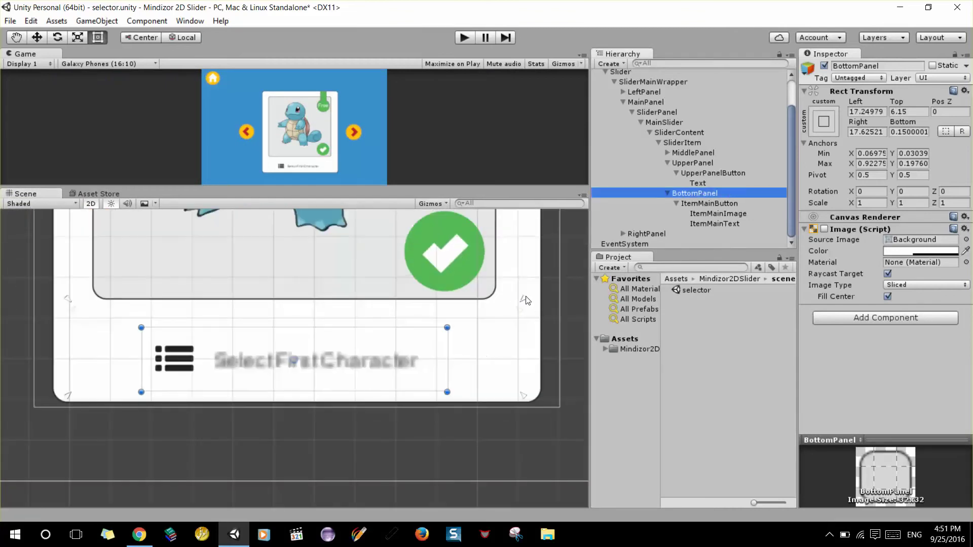
pyautogui.moveTo(524, 300); pyautogui.dragTo(449, 331)
pyautogui.scroll(2, 447, 399)
pyautogui.scroll(2, 460, 402)
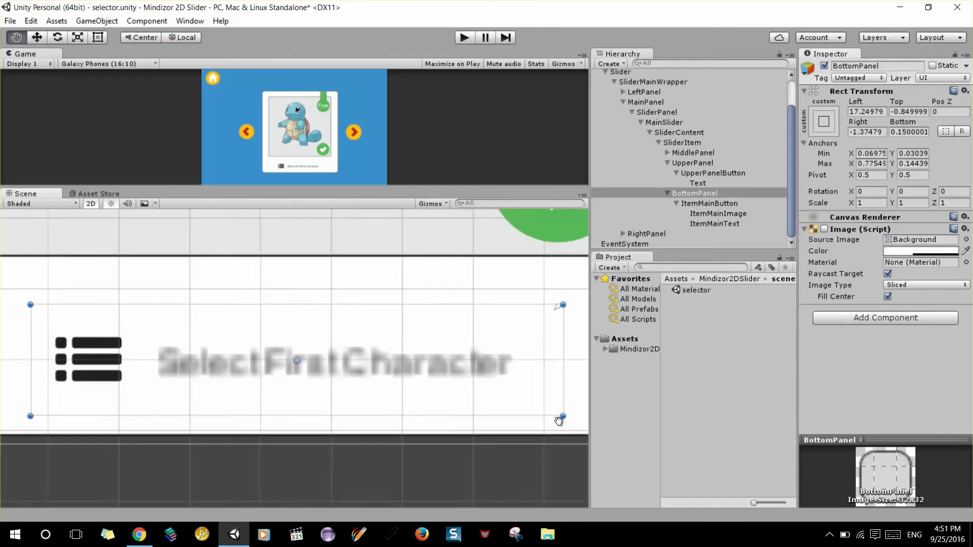
pyautogui.hotkey('ctrl', 'z')
pyautogui.scroll(-2, 539, 330)
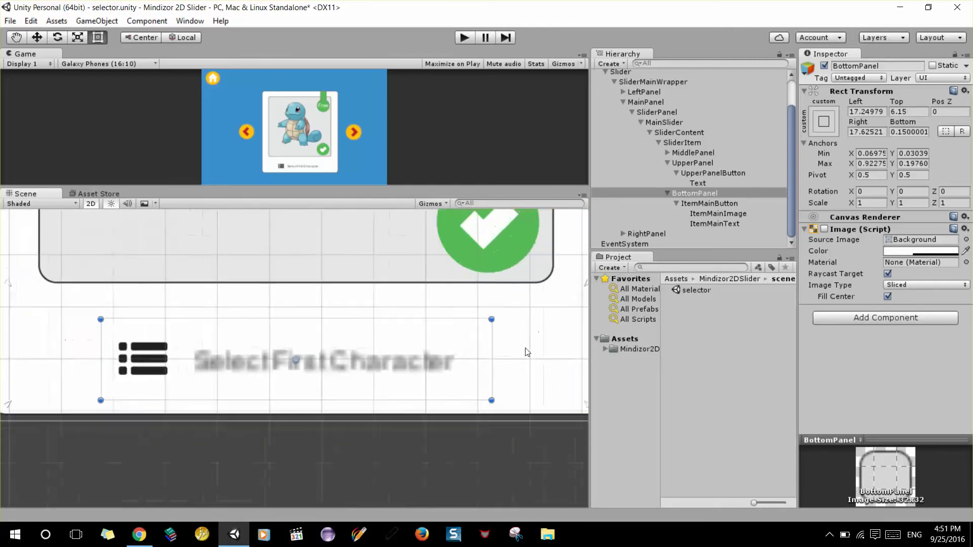
pyautogui.scroll(-1, 537, 342)
pyautogui.hotkey('ctrl', 'z')
pyautogui.hotkey('ctrl', 'z')
pyautogui.press('f')
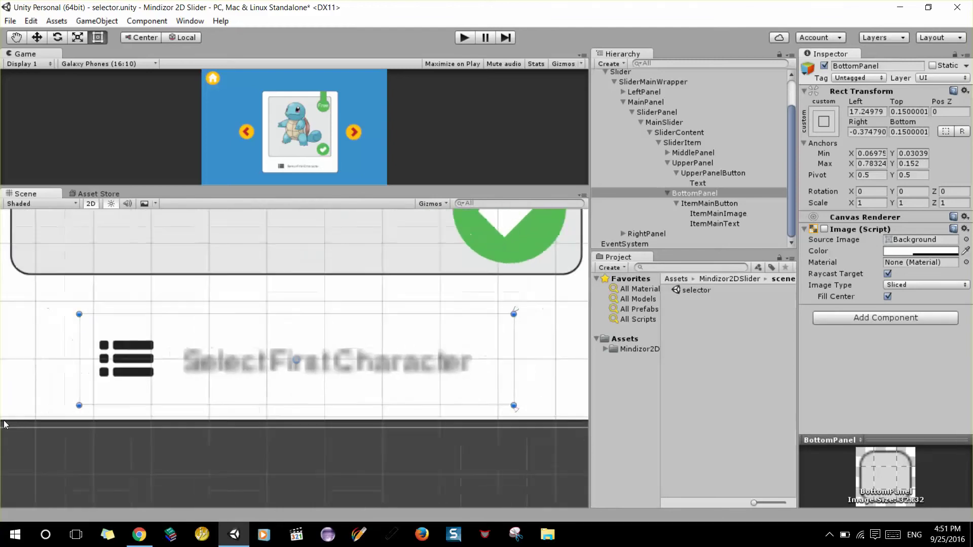
pyautogui.scroll(-1, 15, 390)
# Drag BottomPanel's left anchors onto its left edge with the Rect tool and enlarge the game preview
pyautogui.press('q')
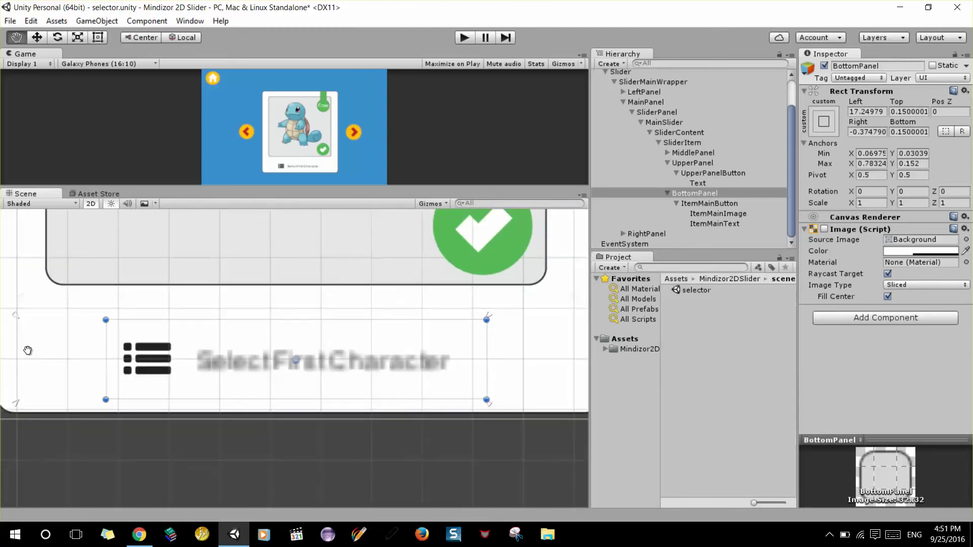
pyautogui.scroll(2, 223, 362)
pyautogui.scroll(2, 223, 362)
pyautogui.scroll(2, 247, 419)
pyautogui.press('t')
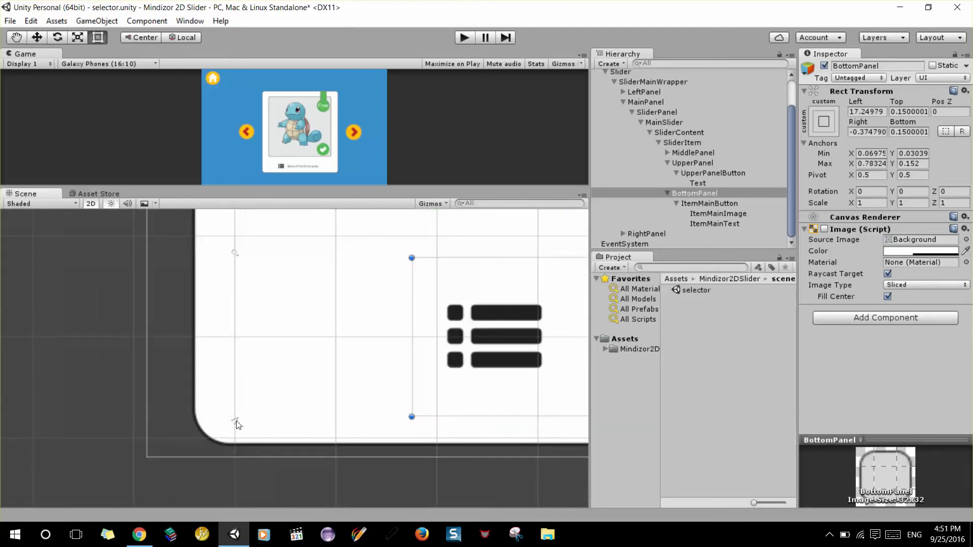
pyautogui.moveTo(237, 424); pyautogui.dragTo(424, 424)
pyautogui.scroll(-1, 358, 416)
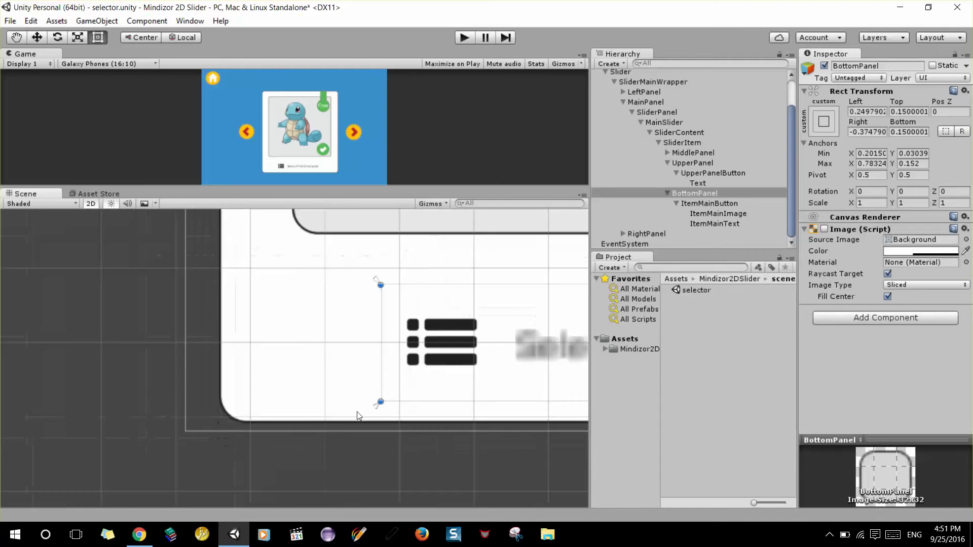
pyautogui.scroll(-2, 358, 415)
pyautogui.moveTo(400, 186); pyautogui.dragTo(376, 374)
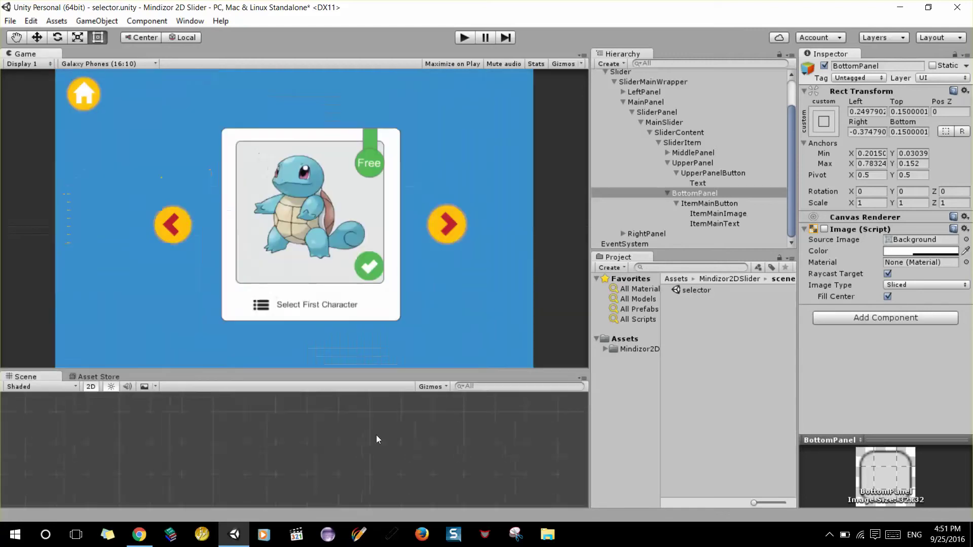
# Frame BottomPanel and compare its settings with ItemMainButton's, ending with ItemMainButton selected
pyautogui.doubleClick(709, 193)
pyautogui.scroll(3, 330, 459)
pyautogui.scroll(1, 330, 459)
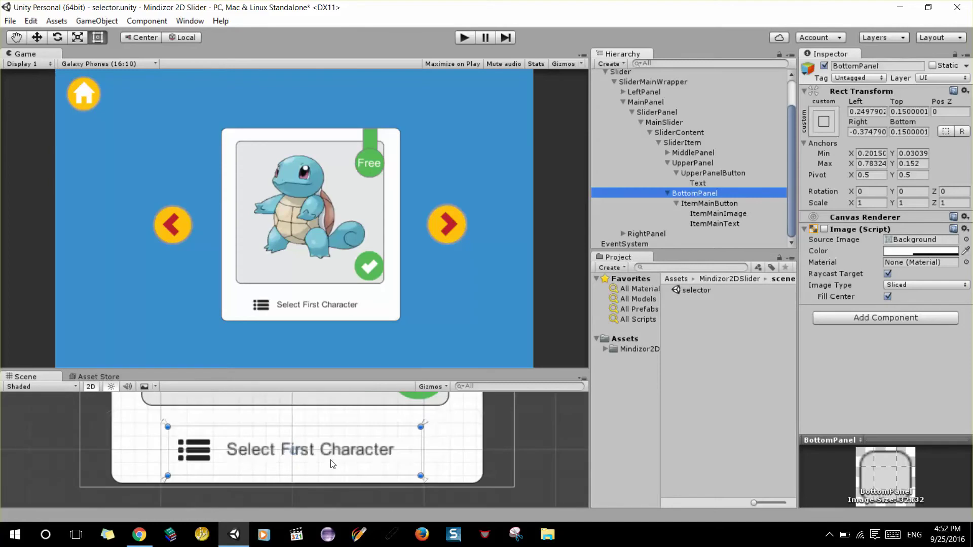
pyautogui.scroll(1, 331, 459)
pyautogui.scroll(-1, 333, 463)
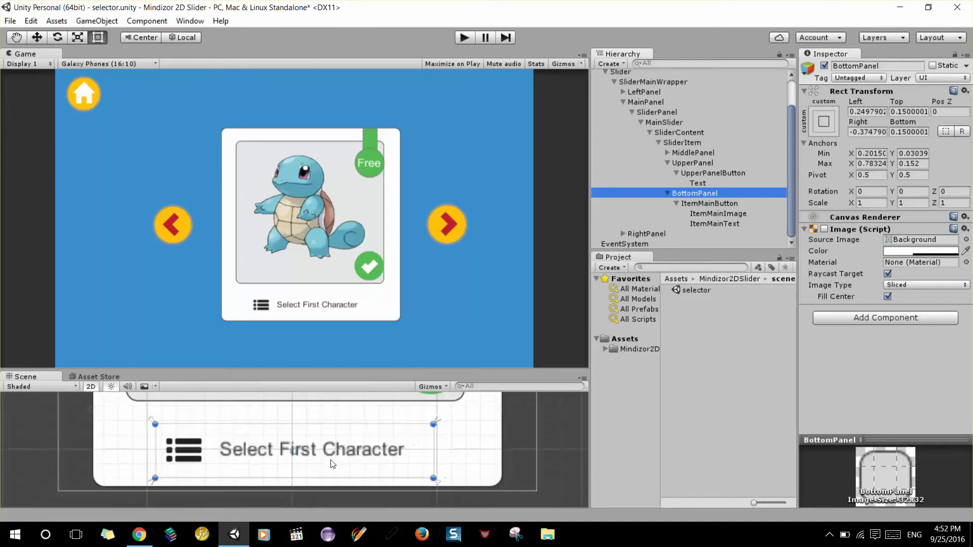
pyautogui.click(702, 203)
pyautogui.click(714, 194)
pyautogui.click(721, 204)
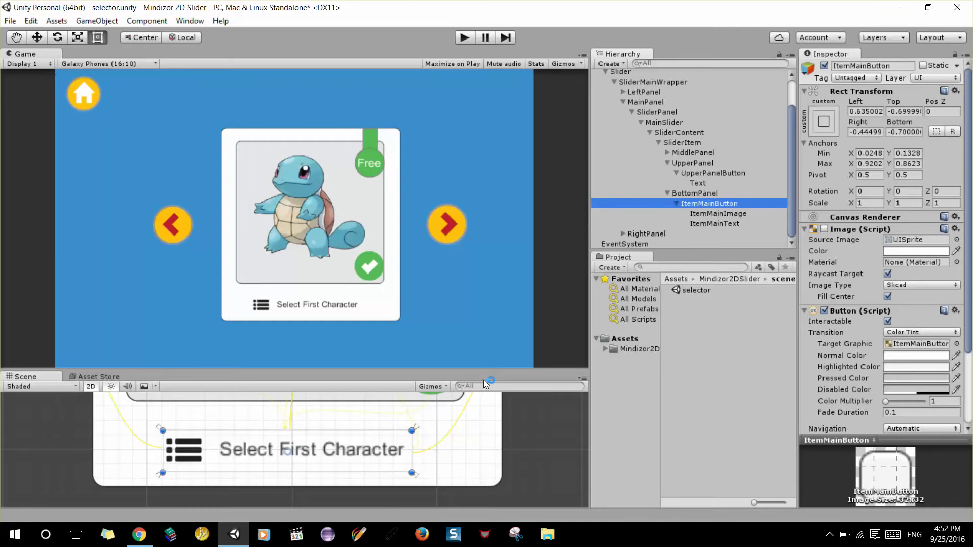
pyautogui.click(689, 194)
pyautogui.click(706, 204)
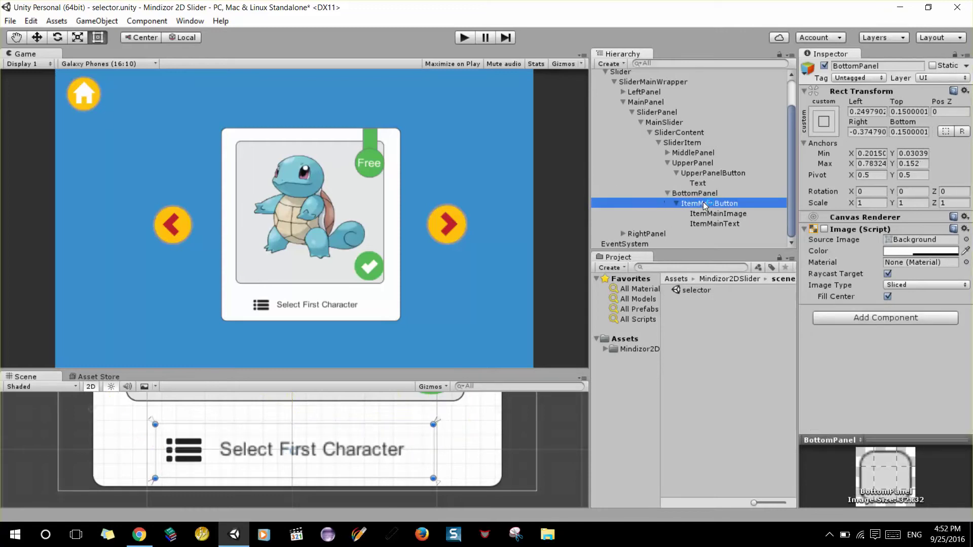
# Apply the stretch-stretch anchor preset so ItemMainButton fills BottomPanel
pyautogui.click(825, 120)
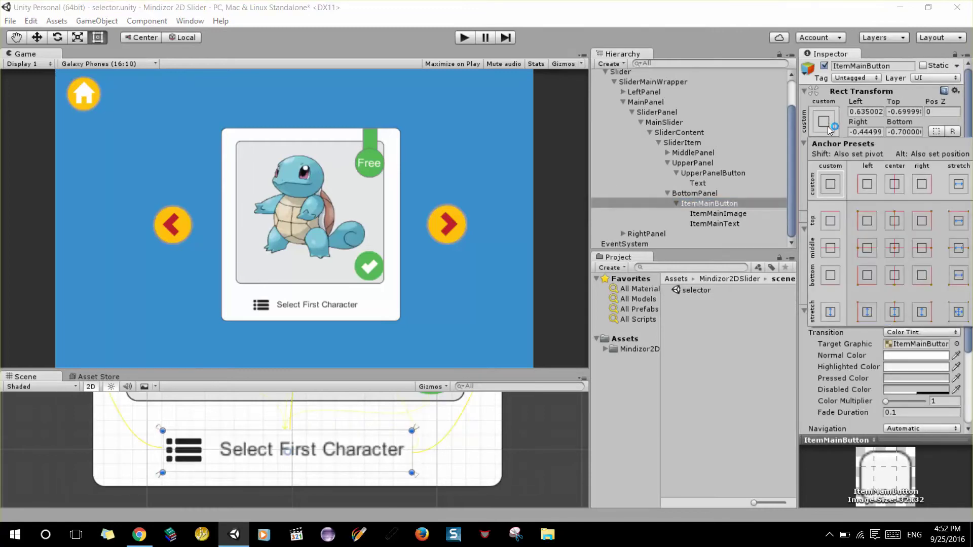
pyautogui.click(959, 312)
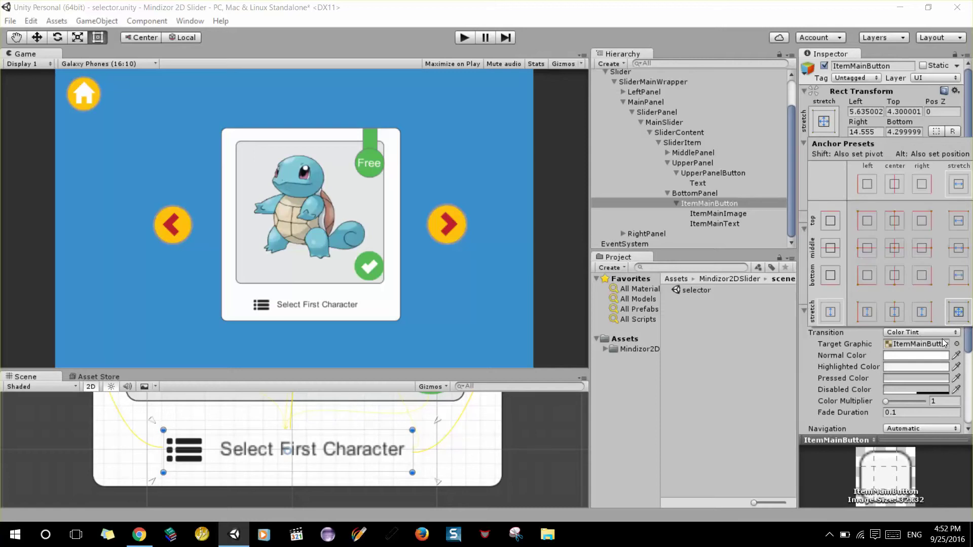
pyautogui.keyDown('alt'); pyautogui.click(963, 315); pyautogui.keyUp('alt')
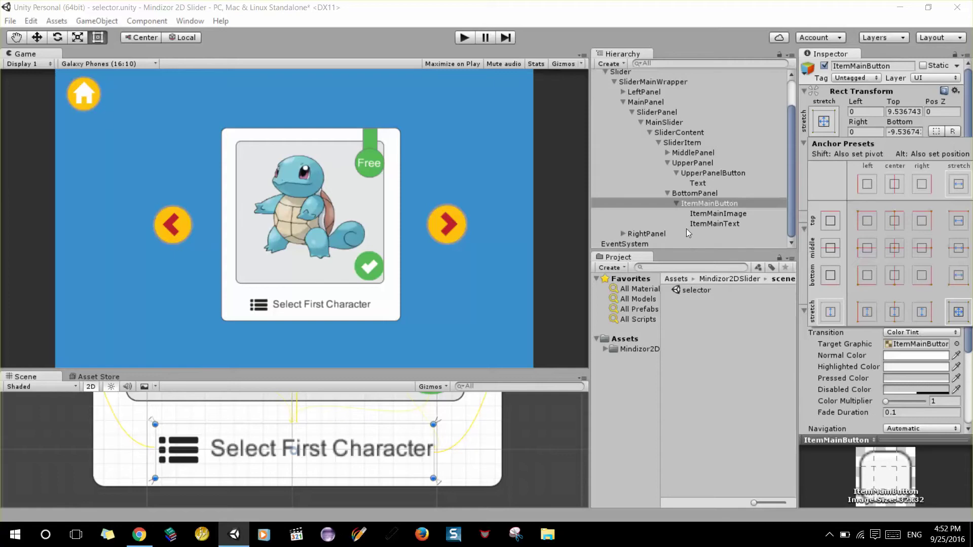
# Reselect BottomPanel and nudge it slightly upward in the Scene view
pyautogui.click(691, 194)
pyautogui.click(695, 193)
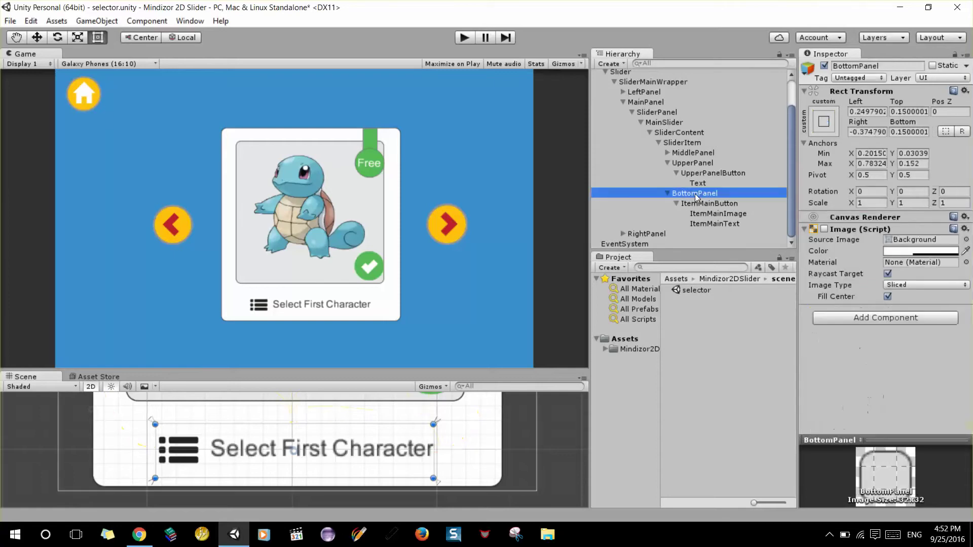
pyautogui.click(703, 204)
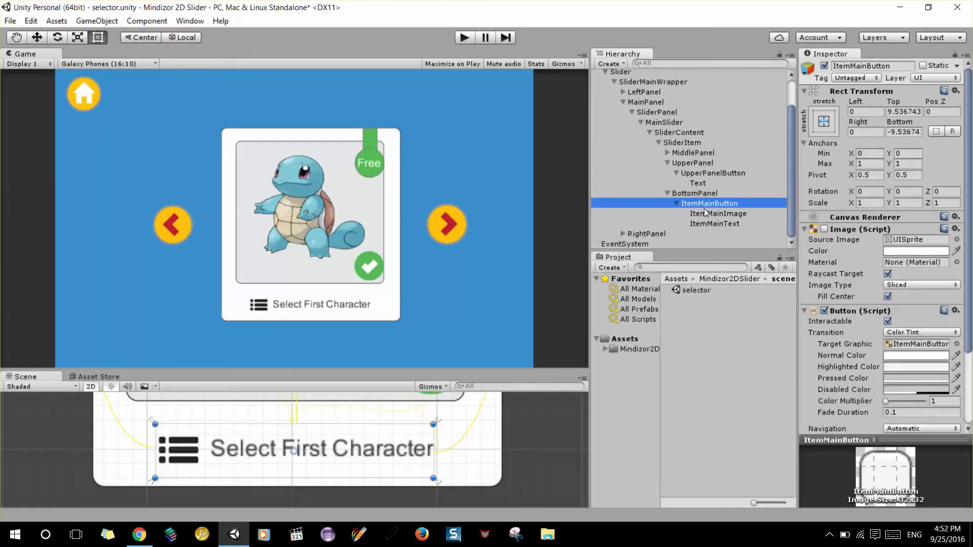
pyautogui.click(694, 193)
pyautogui.scroll(2, 297, 450)
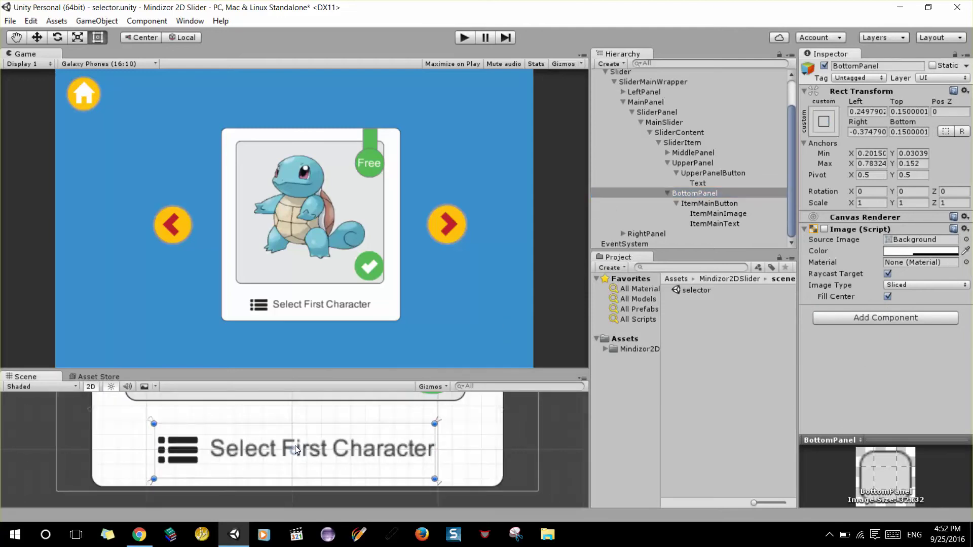
pyautogui.moveTo(295, 446); pyautogui.dragTo(296, 433)
# Snap BottomPanel's top and bottom anchors to its edges (Min 0.2015/0.0594, Max 0.7802/0.1777)
pyautogui.scroll(2, 296, 433)
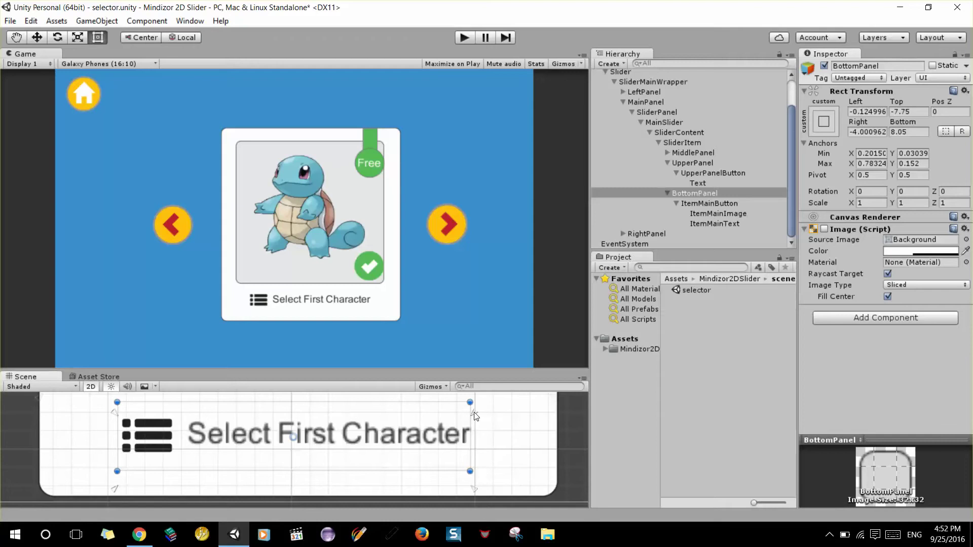
pyautogui.moveTo(475, 415); pyautogui.dragTo(471, 398)
pyautogui.moveTo(470, 491); pyautogui.dragTo(470, 472)
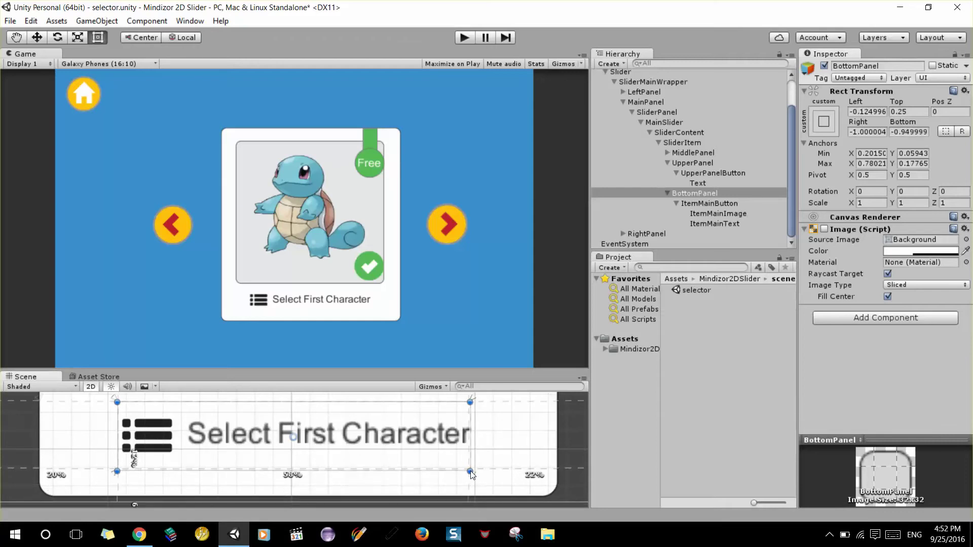
pyautogui.scroll(-2, 292, 451)
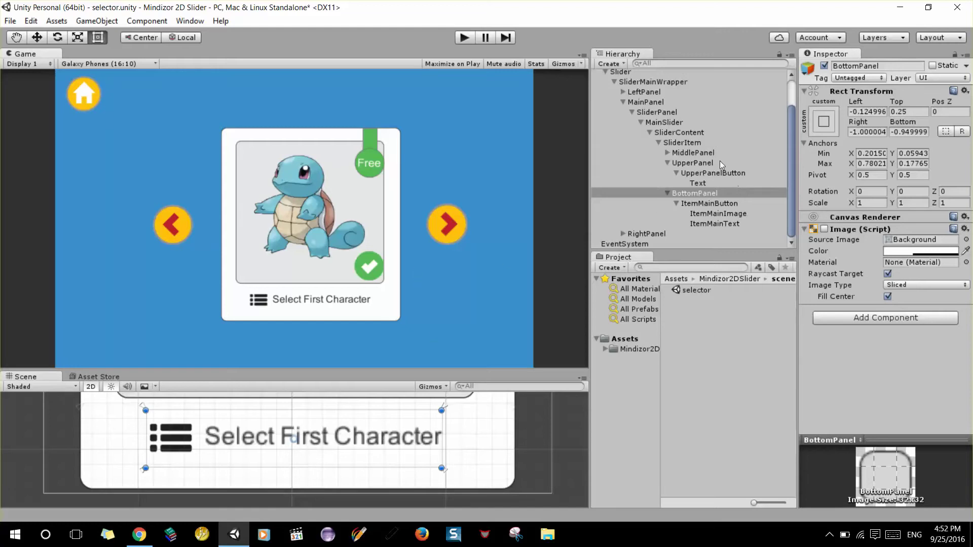
pyautogui.click(694, 162)
# Frame UpperPanel and narrow the green Free ribbon from its right side
pyautogui.doubleClick(692, 162)
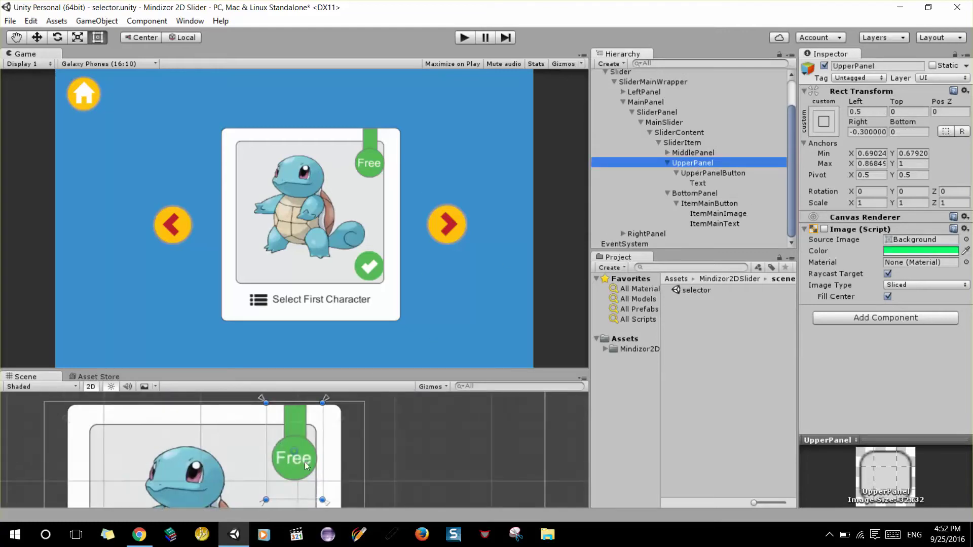
pyautogui.moveTo(323, 404); pyautogui.dragTo(312, 404)
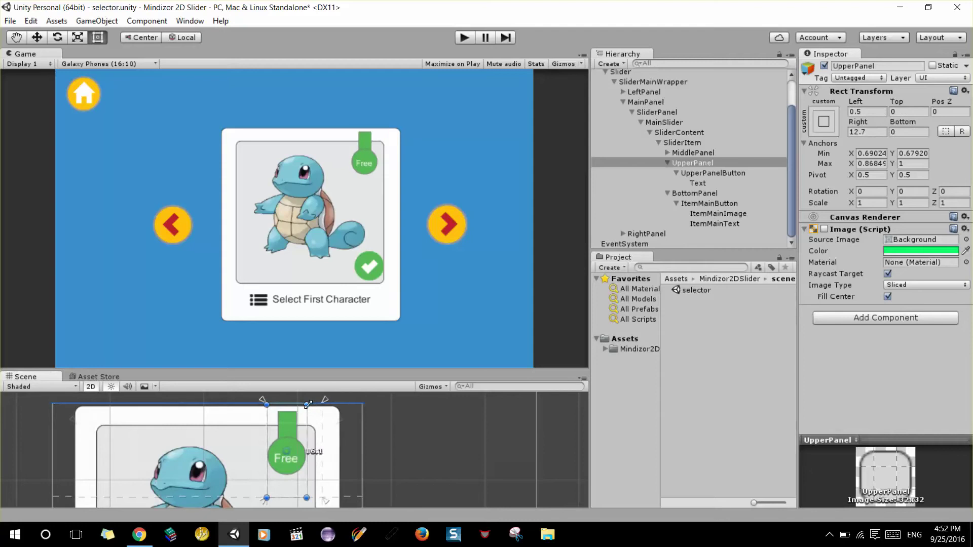
pyautogui.moveTo(313, 404); pyautogui.dragTo(288, 418)
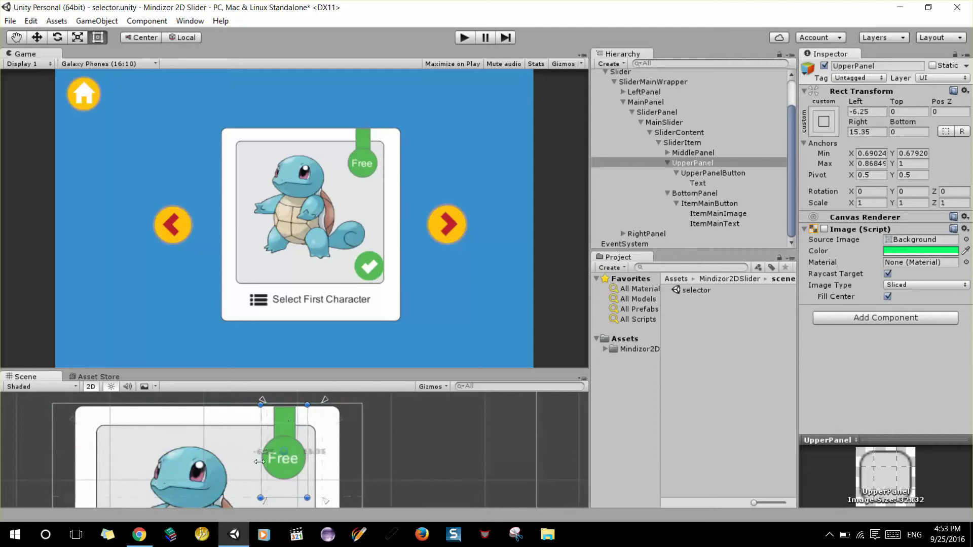
pyautogui.scroll(1, 288, 417)
# Fit UpperPanel's anchors to the ribbon's edges (Min 0.672/0.6792, Max 0.823/1)
pyautogui.moveTo(327, 401); pyautogui.dragTo(312, 401)
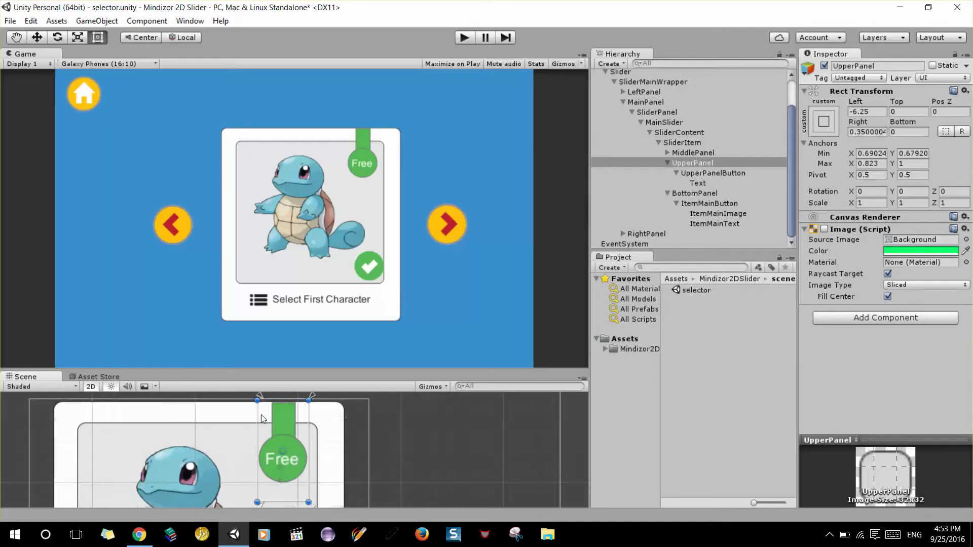
pyautogui.scroll(2, 260, 415)
pyautogui.moveTo(262, 403); pyautogui.dragTo(288, 466, button='middle')
pyautogui.scroll(1, 288, 466)
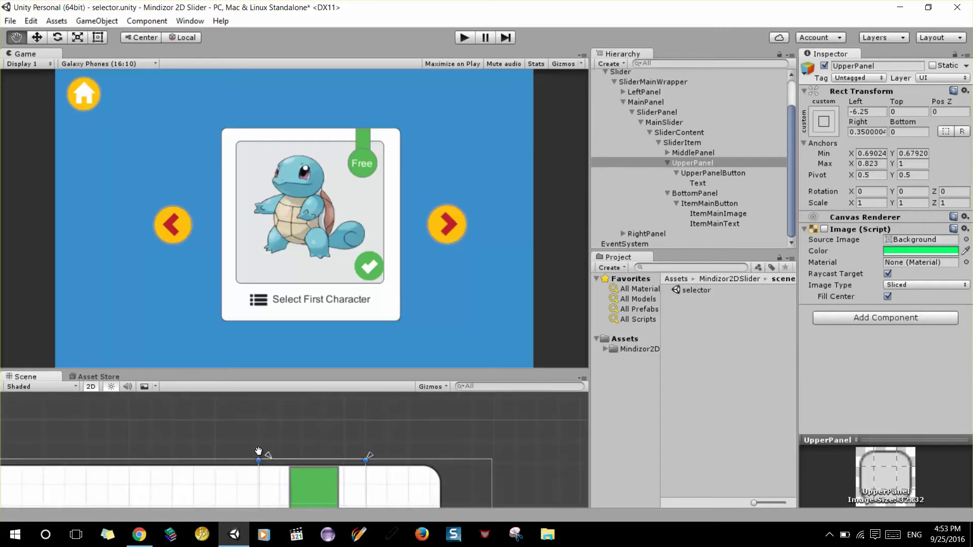
pyautogui.moveTo(264, 456); pyautogui.dragTo(256, 455)
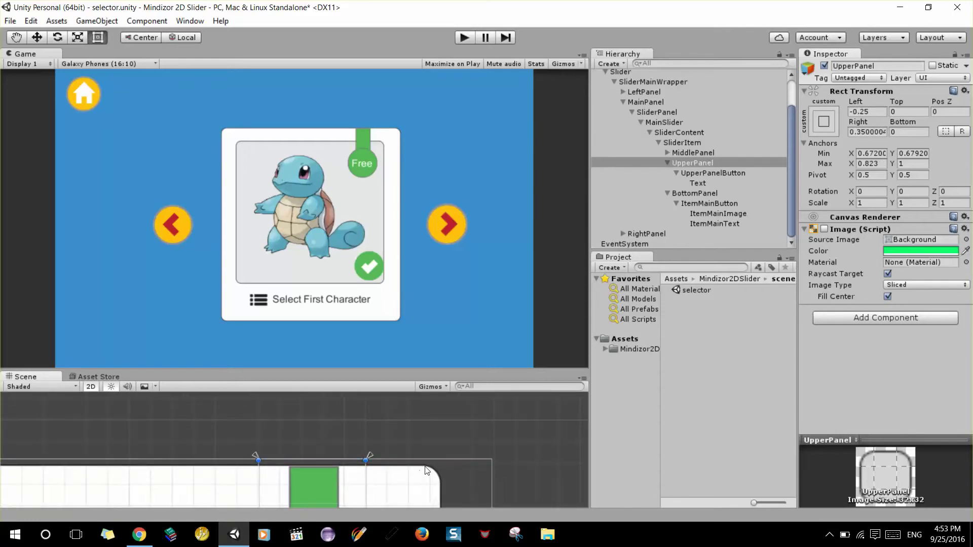
pyautogui.moveTo(413, 507); pyautogui.dragTo(406, 434, button='middle')
pyautogui.scroll(2, 365, 461)
pyautogui.scroll(-1, 365, 461)
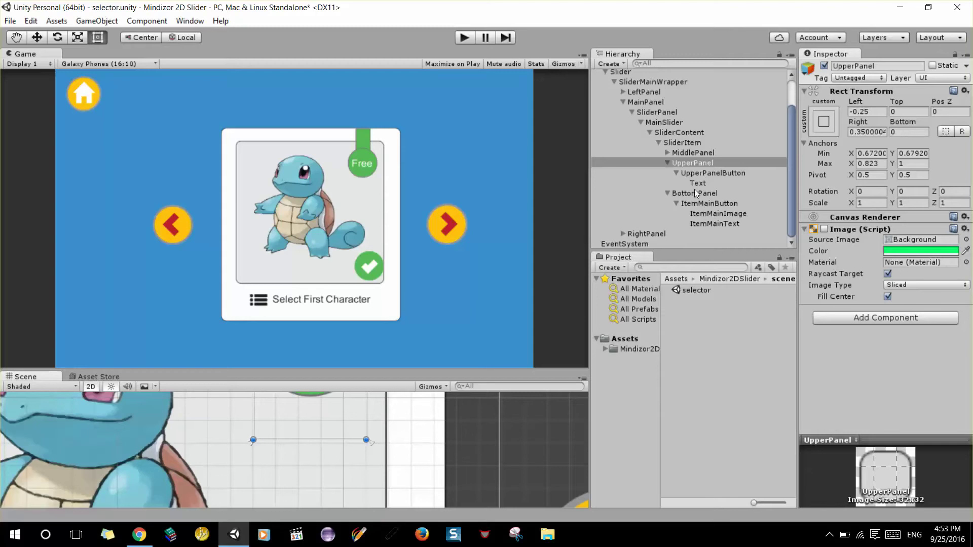
# Expand MiddlePanel, frame the Status checkmark, and shrink it by dragging its corner inward
pyautogui.click(667, 152)
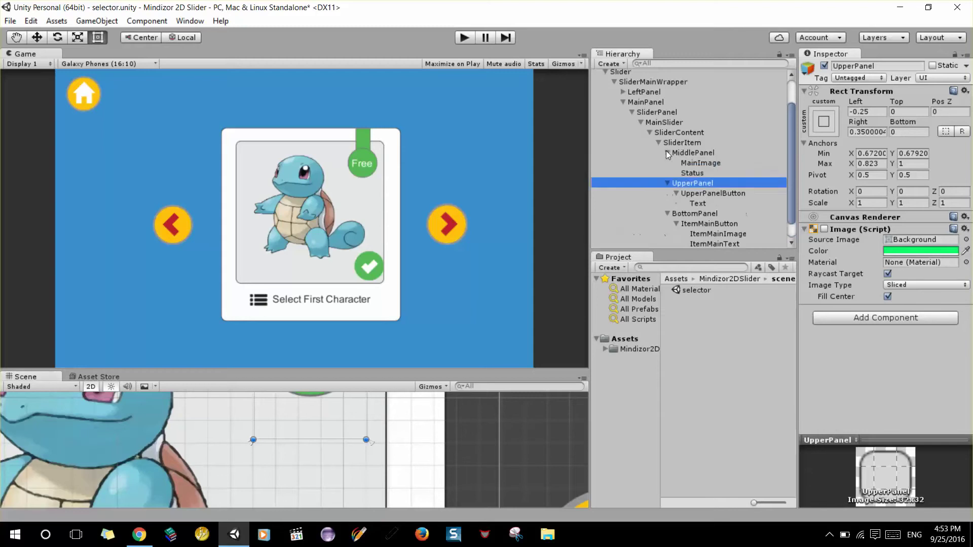
pyautogui.doubleClick(699, 172)
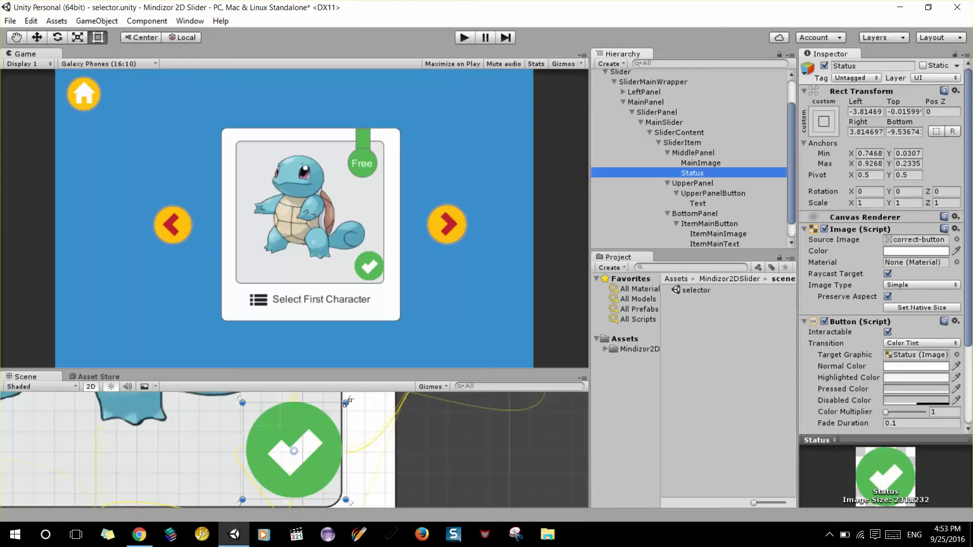
pyautogui.click(348, 403)
pyautogui.moveTo(347, 403); pyautogui.dragTo(314, 435)
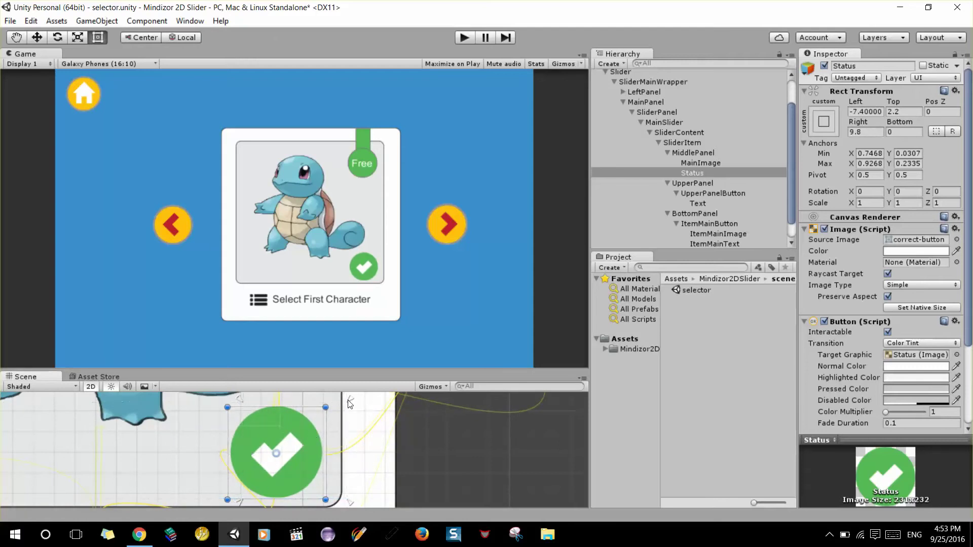
# Move the Status anchors onto its corners (Min 0.718/0.0307, Max 0.8872/0.2204)
pyautogui.moveTo(348, 403); pyautogui.dragTo(326, 402)
pyautogui.moveTo(240, 404); pyautogui.dragTo(226, 406)
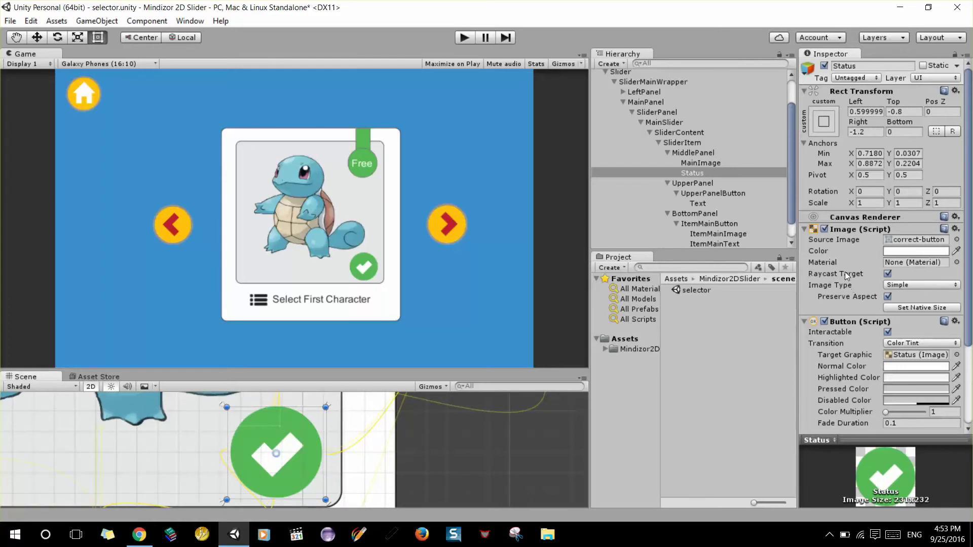
pyautogui.click(698, 155)
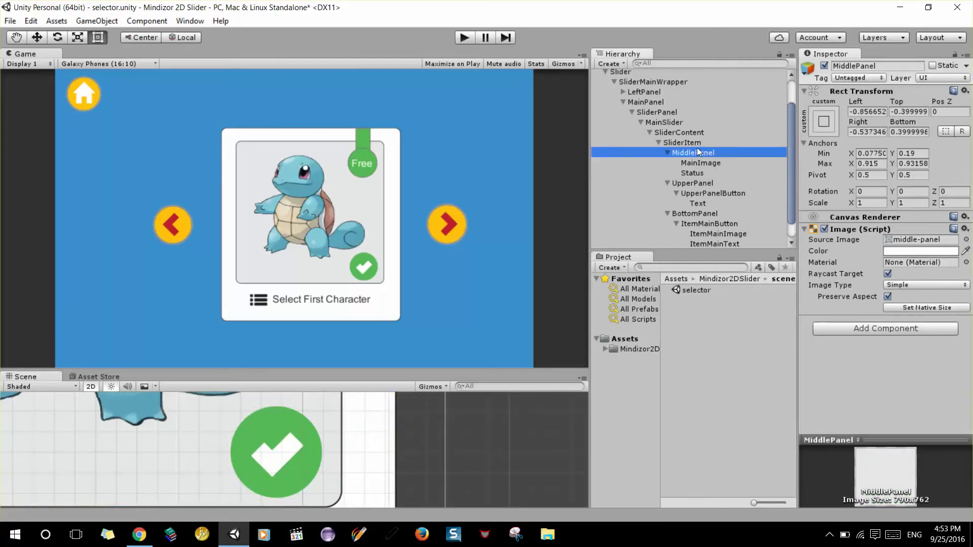
# Save the scene with SliderItem selected and check the card at a smaller game view size
pyautogui.click(688, 144)
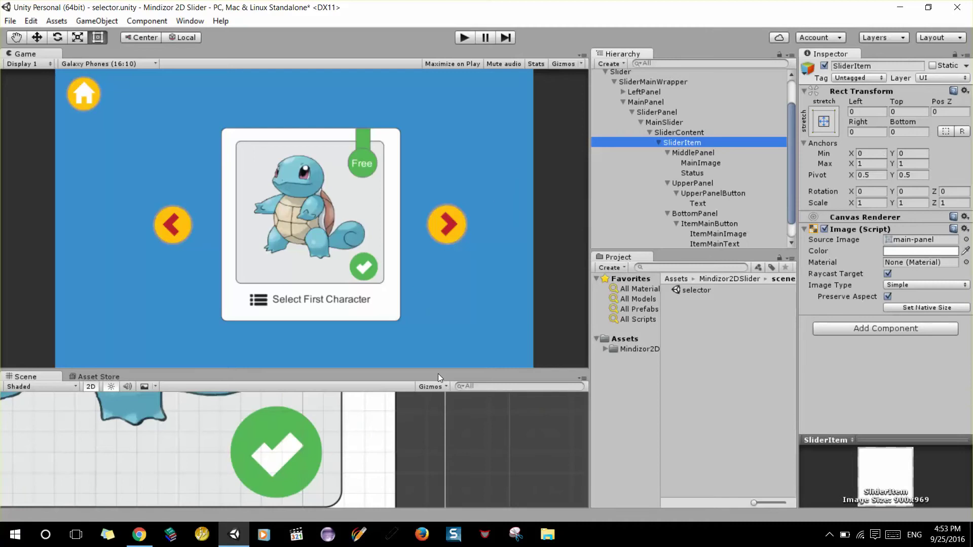
pyautogui.click(10, 21)
pyautogui.click(50, 62)
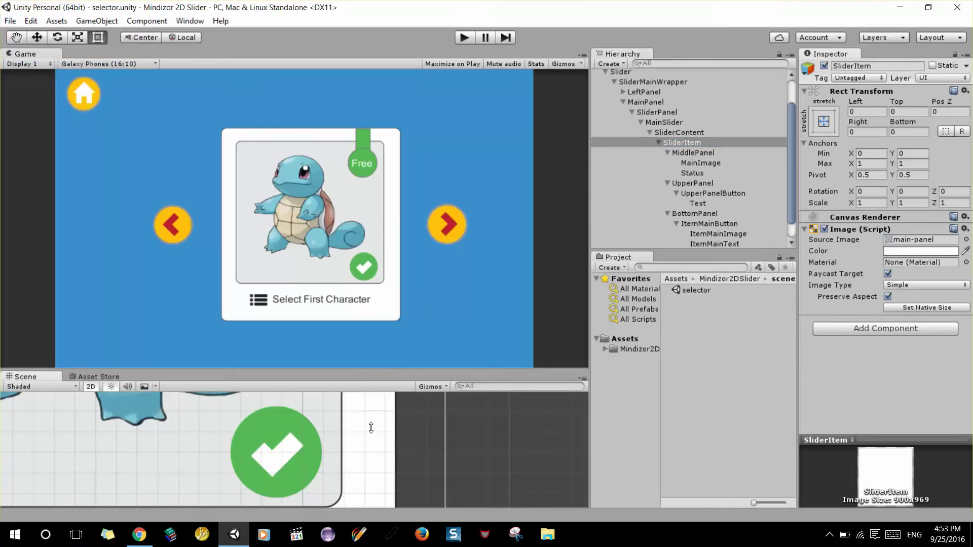
pyautogui.moveTo(374, 371); pyautogui.dragTo(357, 167)
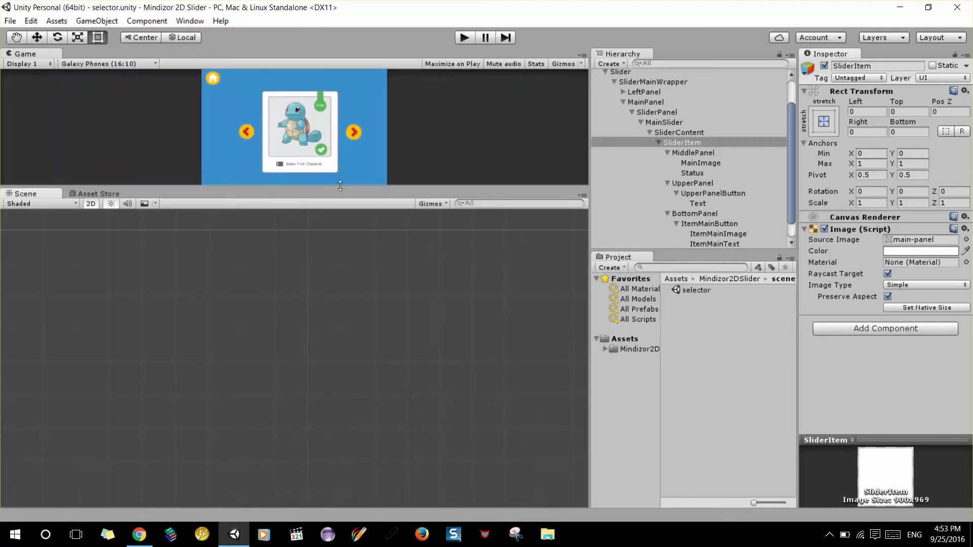
pyautogui.moveTo(340, 186); pyautogui.dragTo(340, 372)
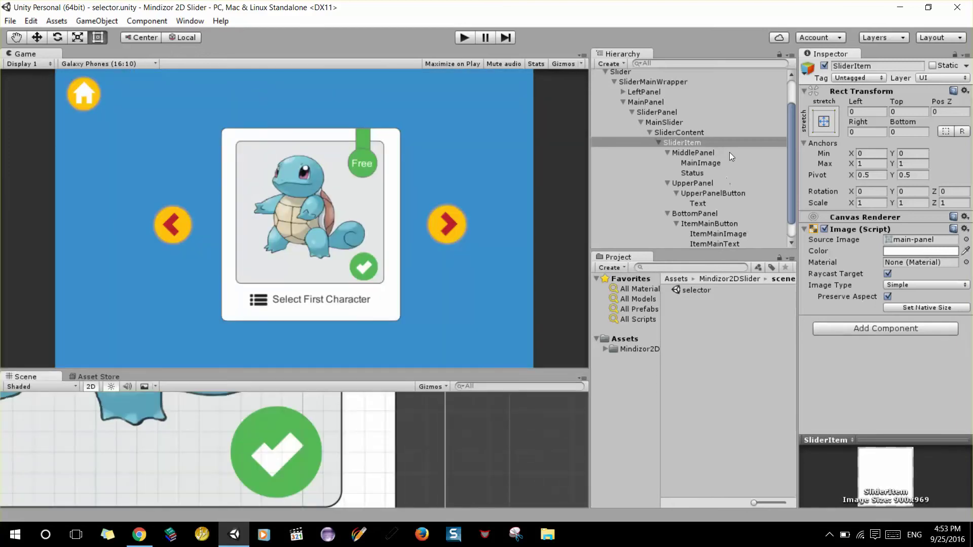
# Enable Preserve Aspect on MainImage, check the card in the game view, and save the scene
pyautogui.click(704, 163)
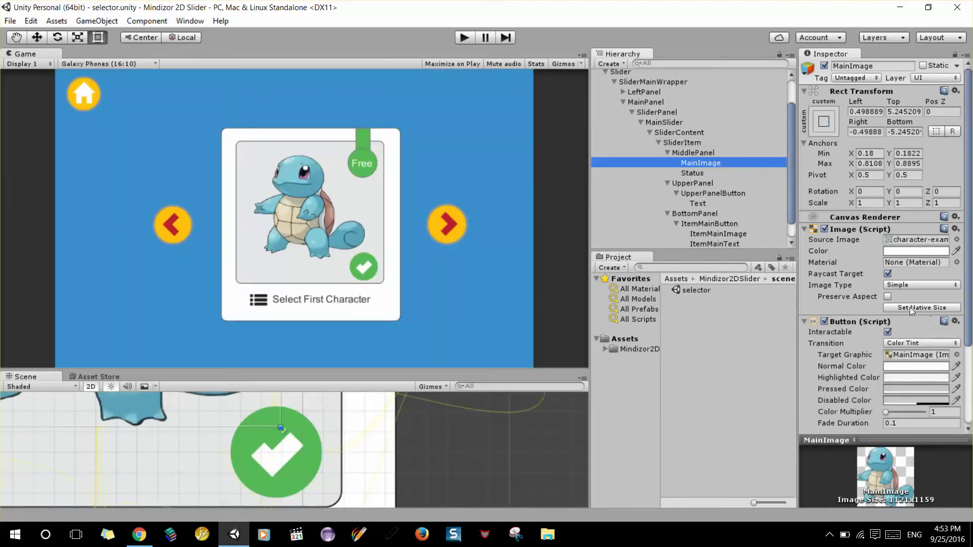
pyautogui.click(886, 296)
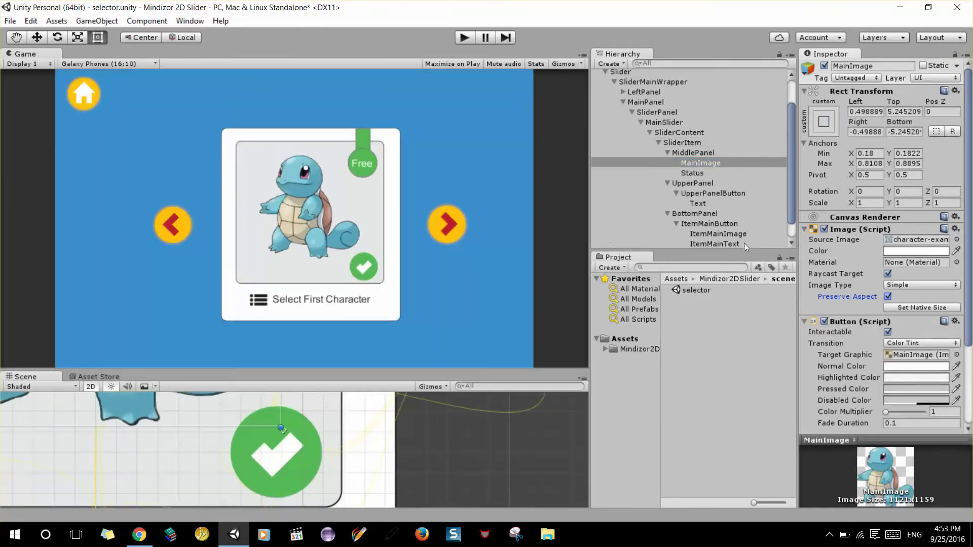
pyautogui.click(10, 21)
pyautogui.click(31, 70)
pyautogui.moveTo(415, 377); pyautogui.dragTo(420, 460)
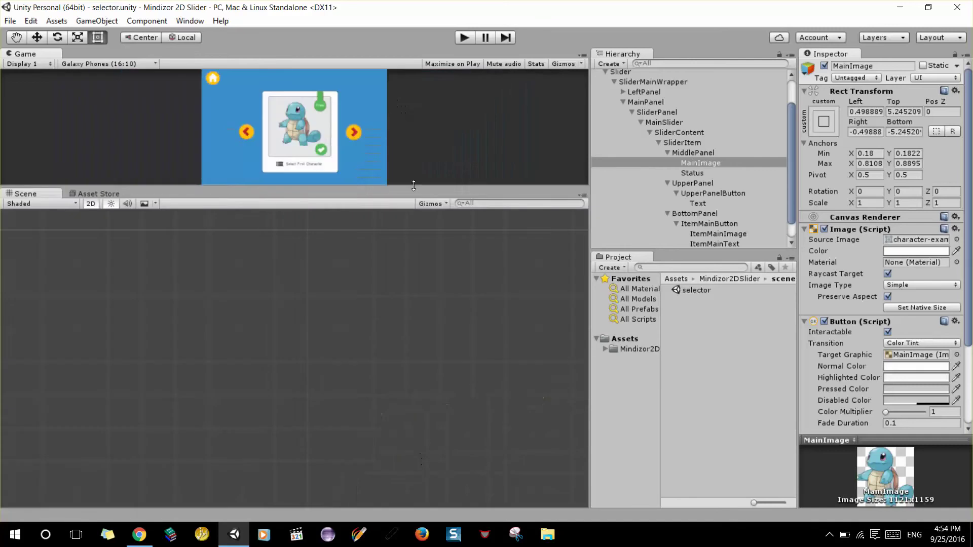
pyautogui.moveTo(419, 460); pyautogui.dragTo(456, 453)
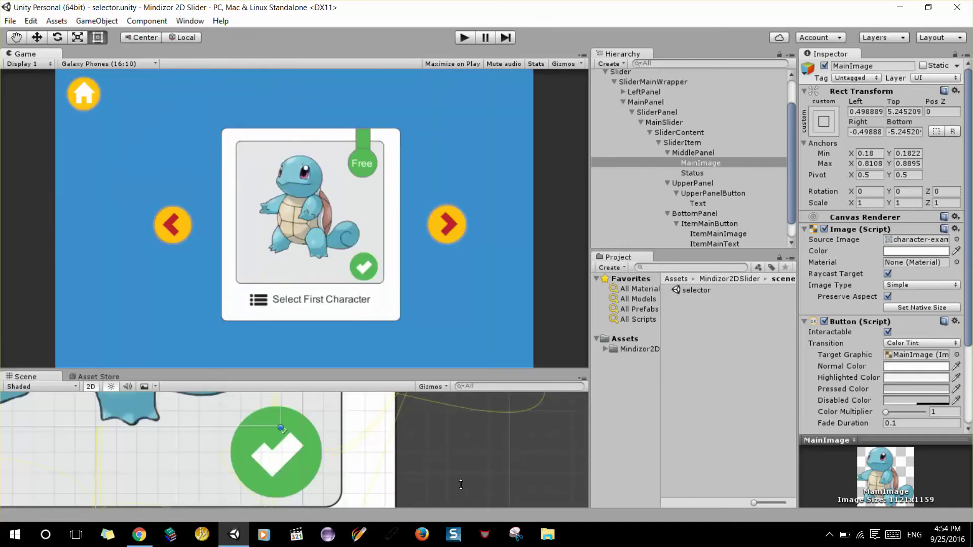
pyautogui.click(9, 22)
pyautogui.click(31, 69)
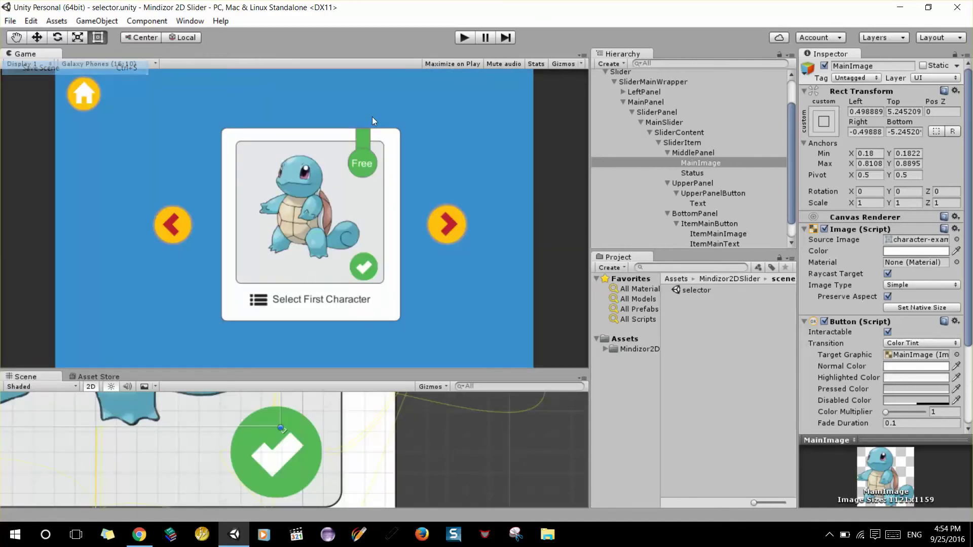
pyautogui.click(683, 144)
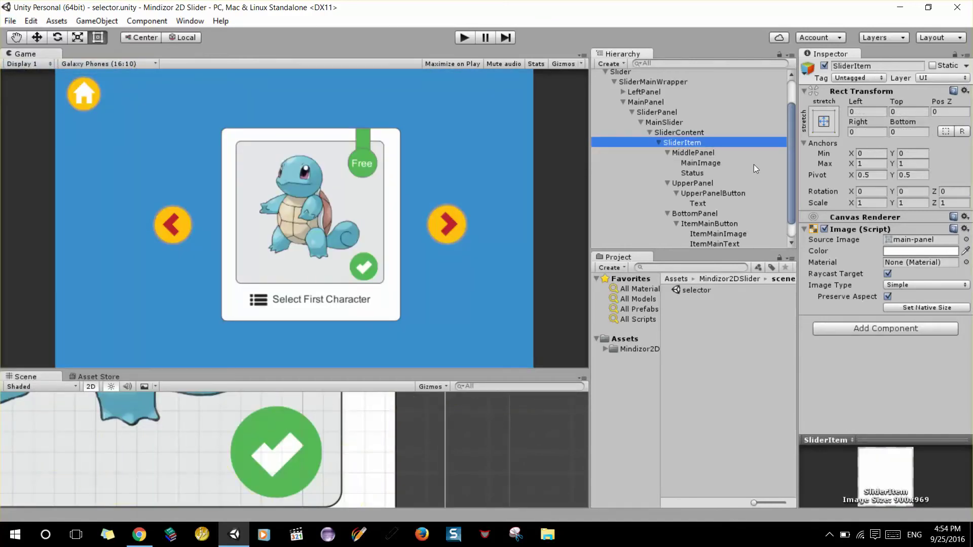
# Save the scene, then reveal the Mindizor2D Assets folder in File Explorer
pyautogui.click(10, 21)
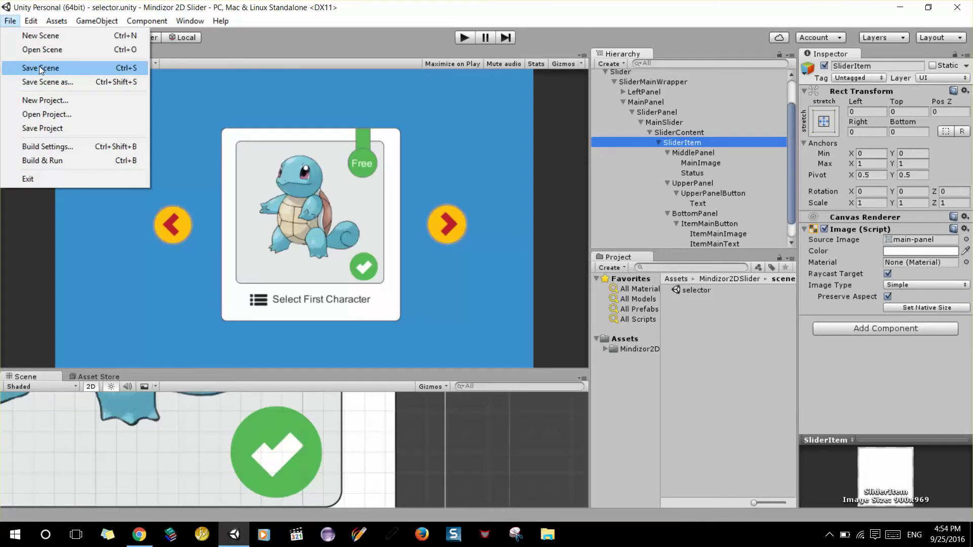
pyautogui.click(30, 67)
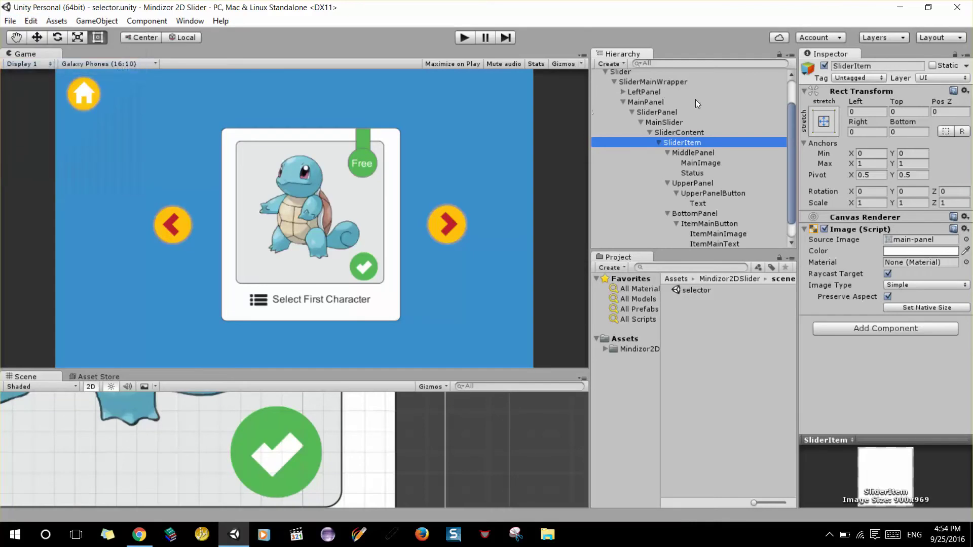
pyautogui.rightClick(679, 144)
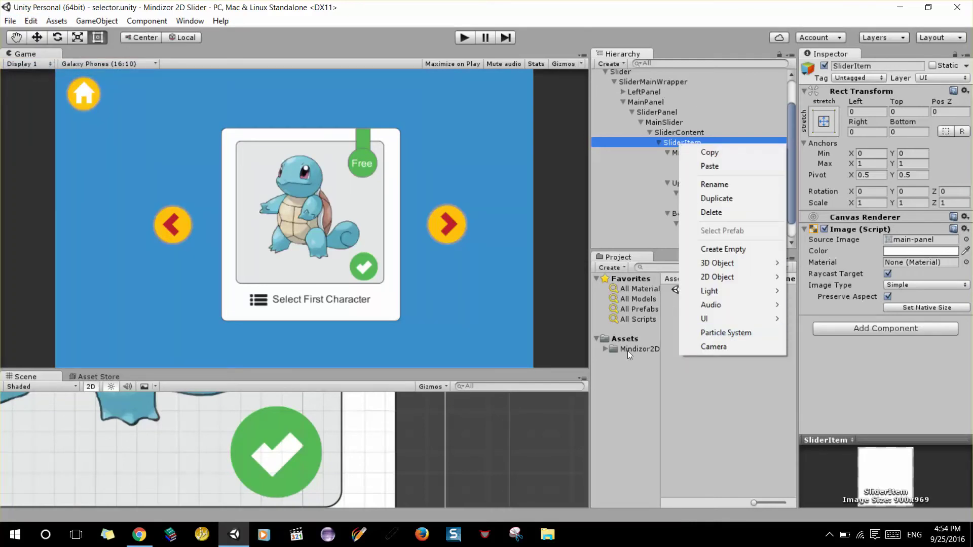
pyautogui.rightClick(622, 351)
pyautogui.click(661, 135)
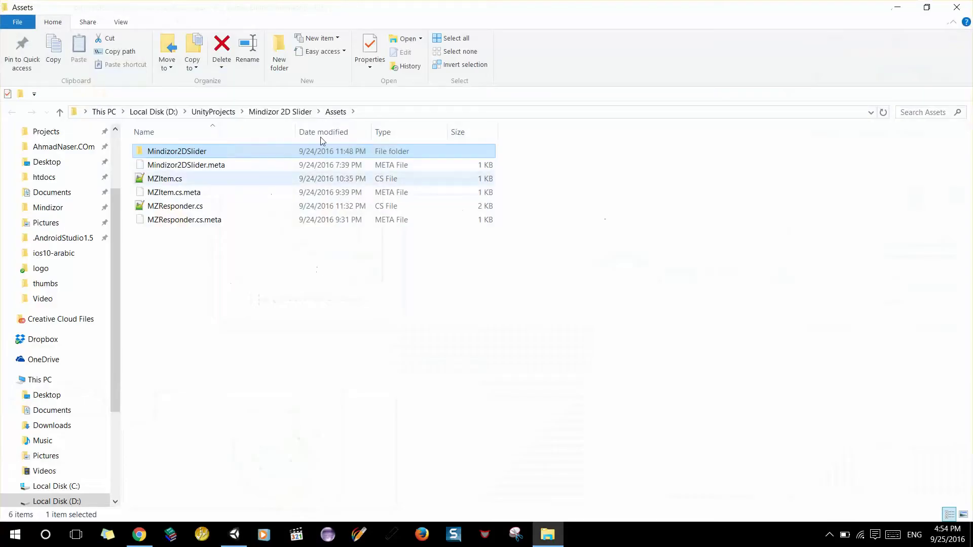
# Go up to the Mindizor 2D Slider folder and try archiving all its contents as ZIP
pyautogui.click(280, 112)
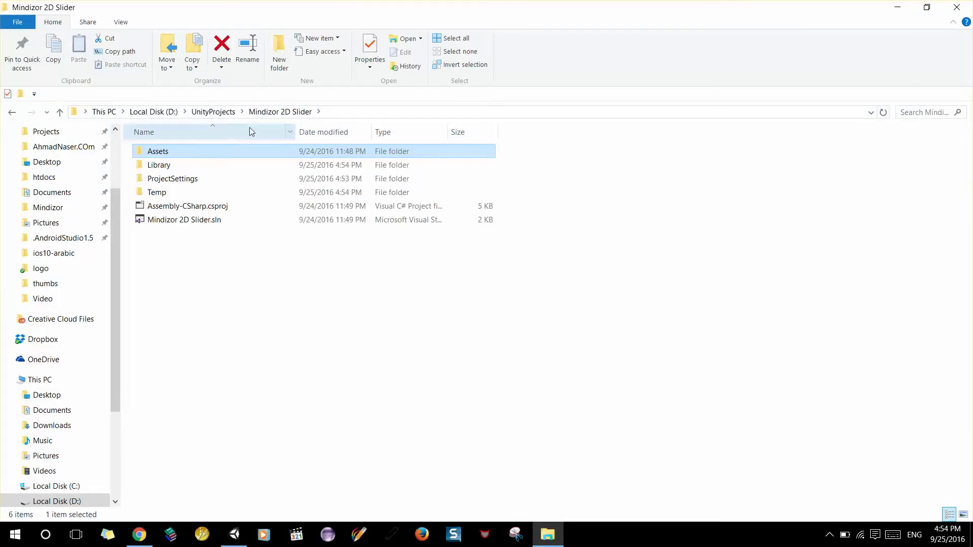
pyautogui.moveTo(297, 348); pyautogui.dragTo(162, 139)
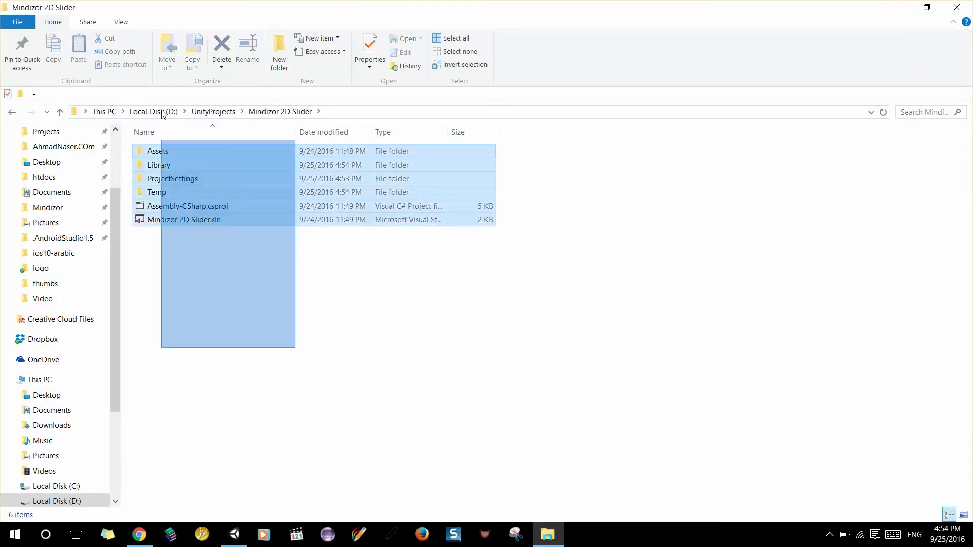
pyautogui.rightClick(183, 192)
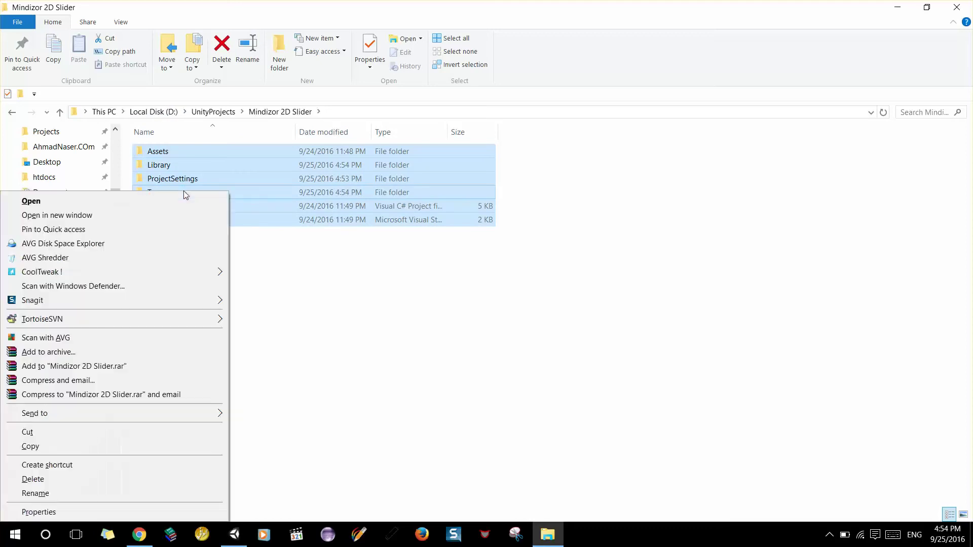
pyautogui.click(51, 352)
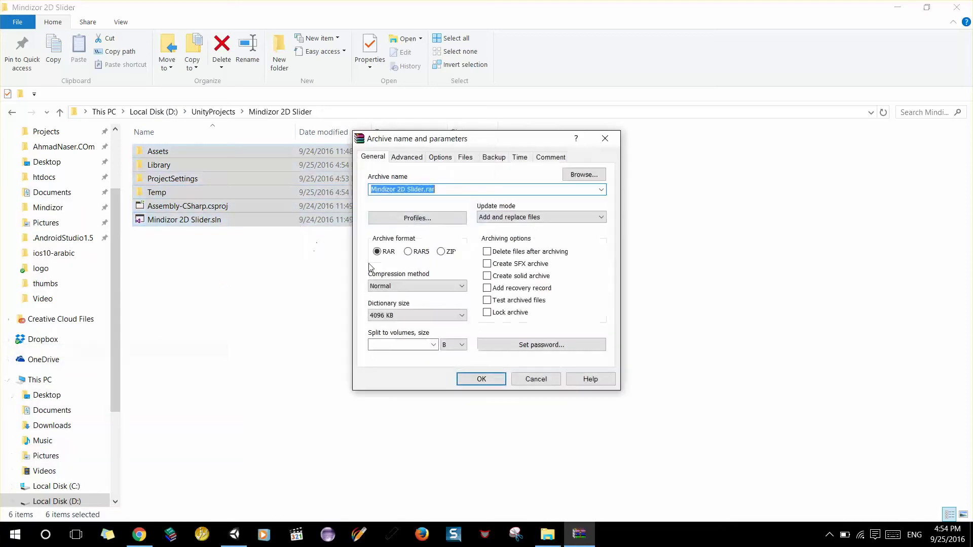
pyautogui.click(440, 252)
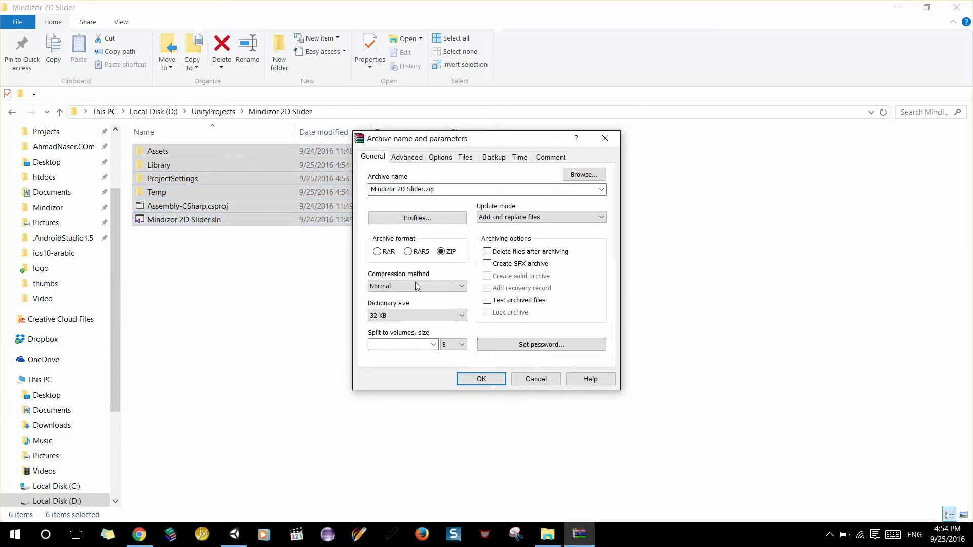
pyautogui.click(484, 377)
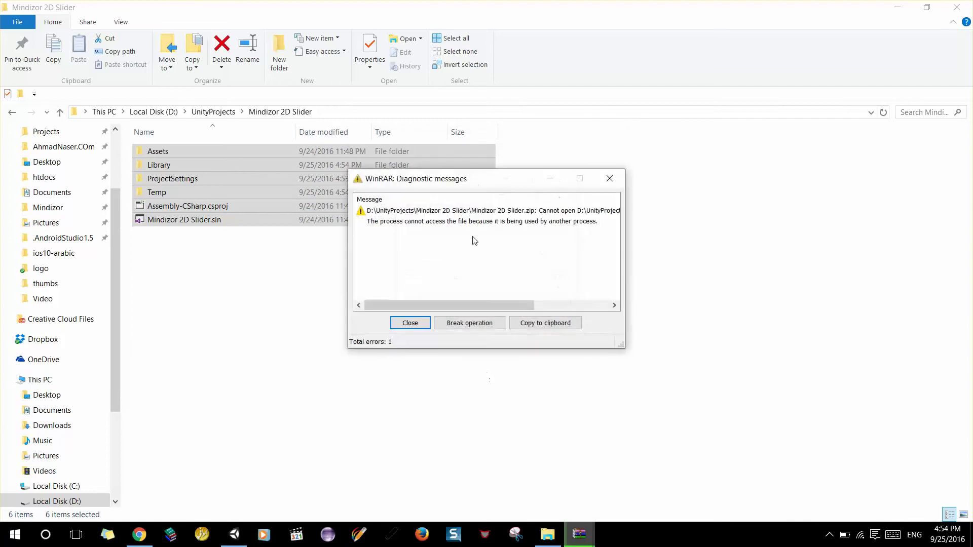
# Dismiss the locked-file errors and delete the incomplete zip archive
pyautogui.moveTo(495, 304); pyautogui.dragTo(587, 309)
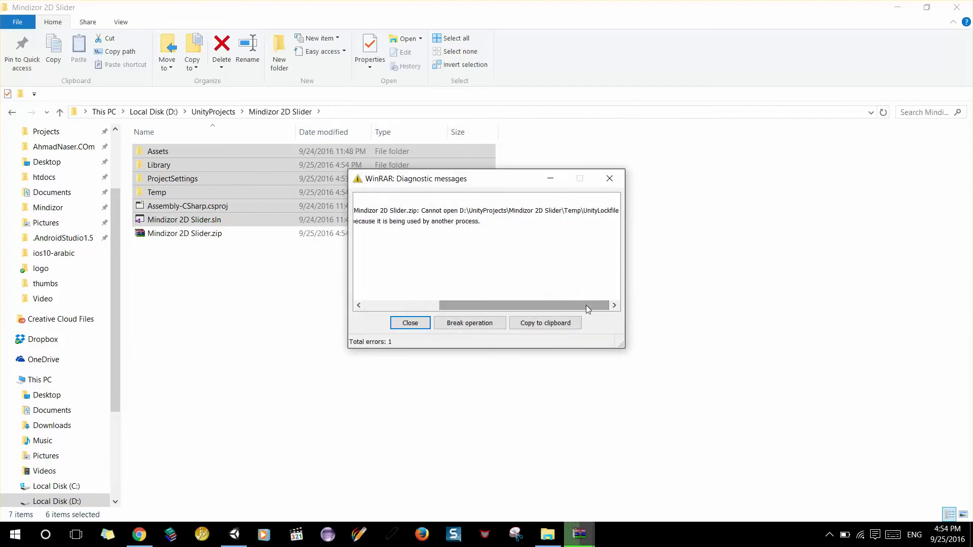
pyautogui.click(406, 323)
pyautogui.click(404, 326)
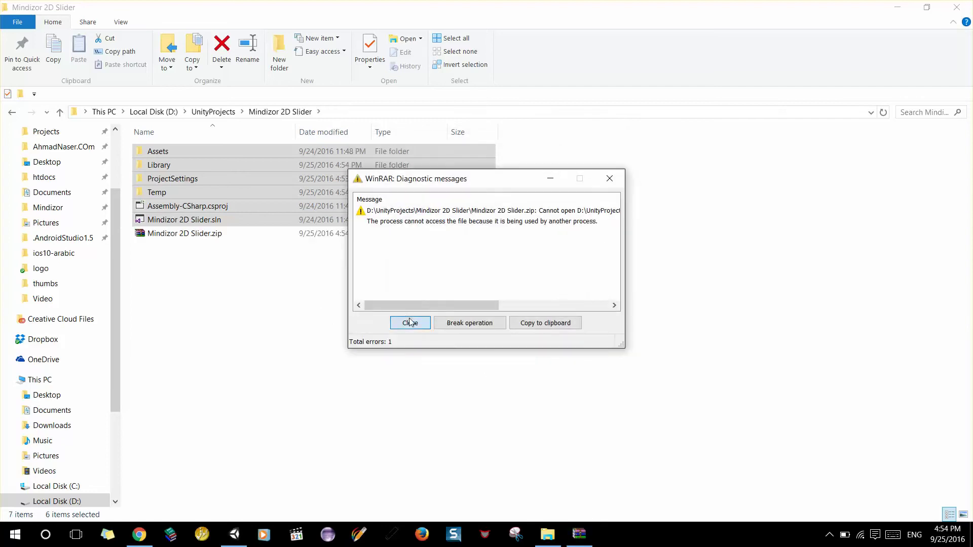
pyautogui.click(220, 234)
pyautogui.press('Delete')
pyautogui.press('Return')
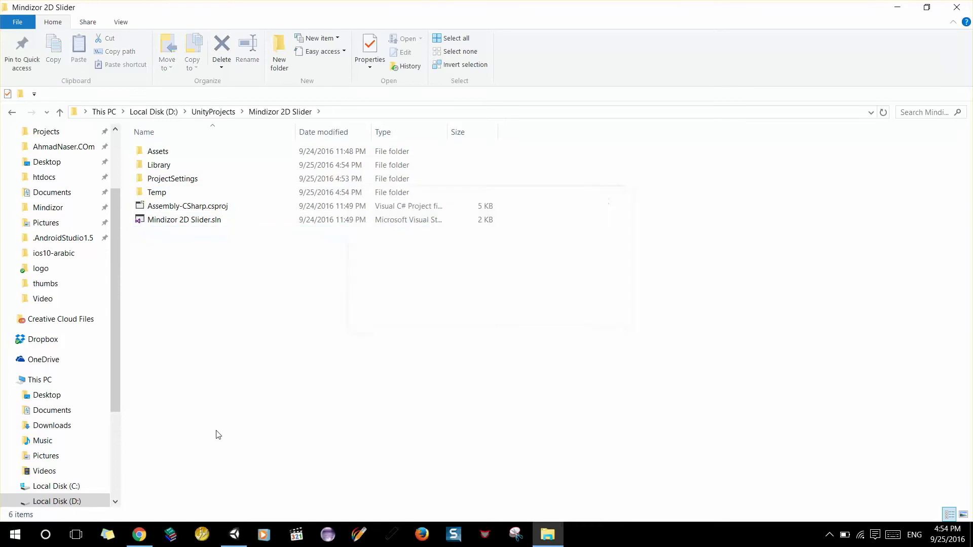
# Close Unity, then archive all project items as a ZIP named 4a.zip
pyautogui.click(235, 534)
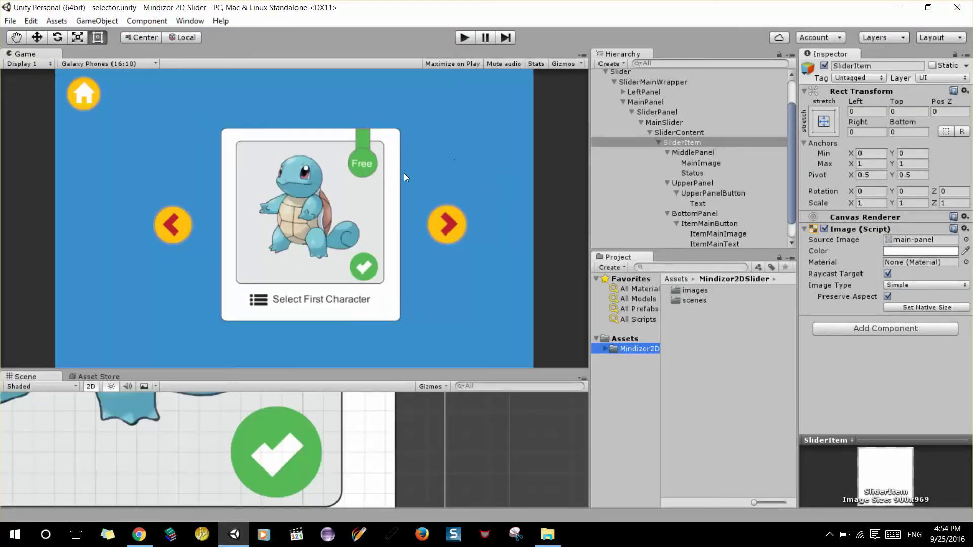
pyautogui.click(955, 8)
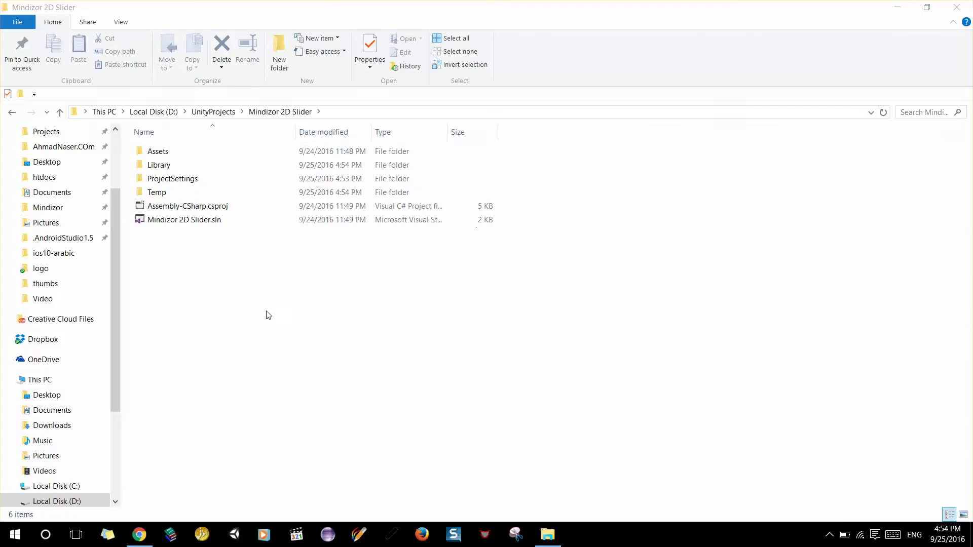
pyautogui.moveTo(223, 312); pyautogui.dragTo(171, 133)
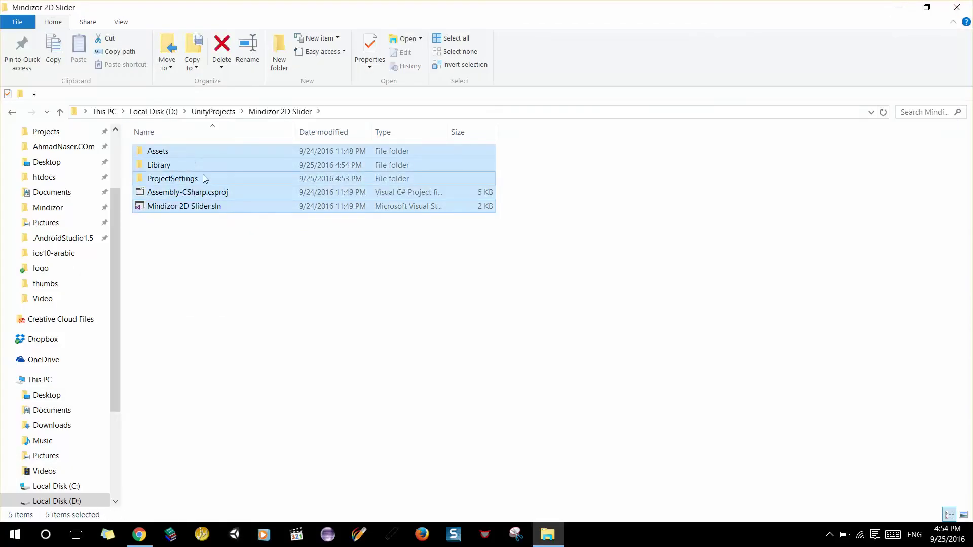
pyautogui.rightClick(229, 175)
pyautogui.click(46, 336)
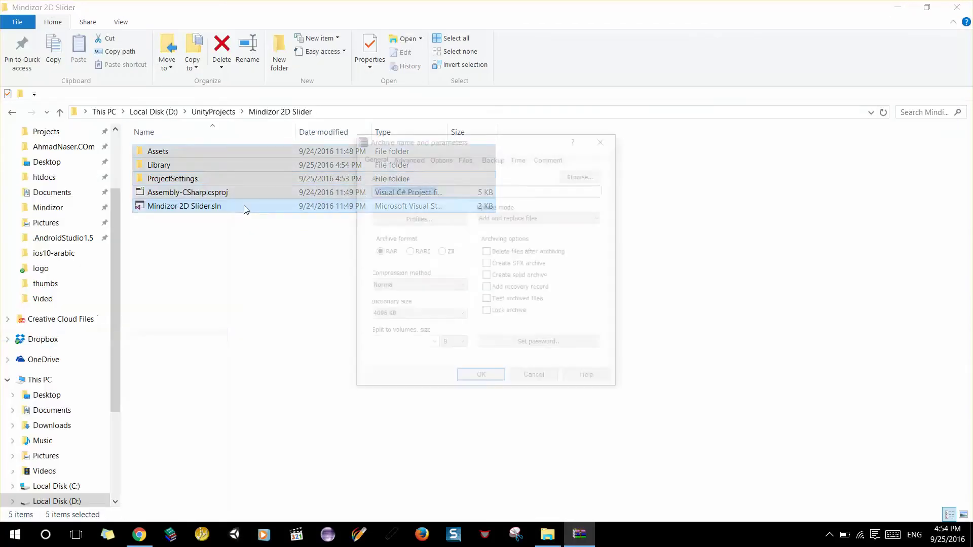
pyautogui.click(445, 189)
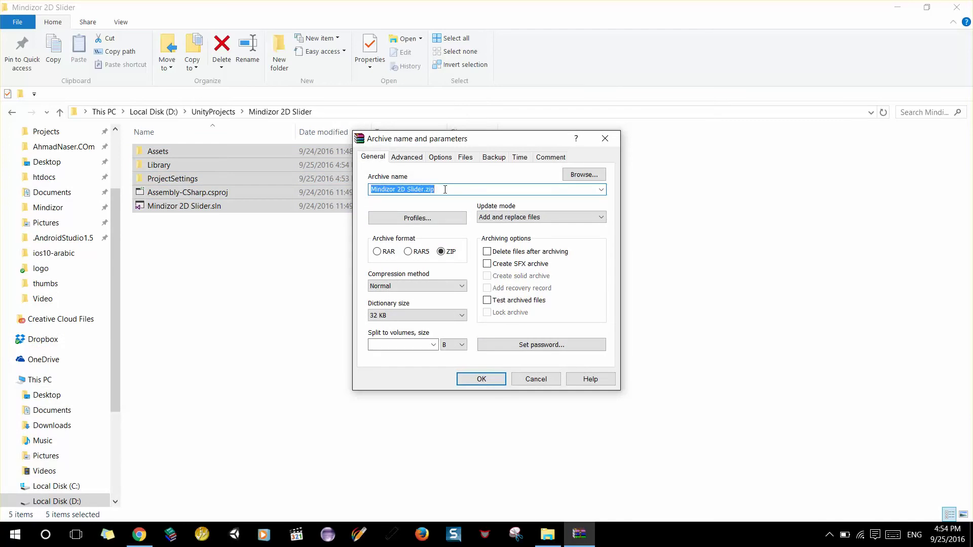
pyautogui.write('4a')
pyautogui.click(440, 251)
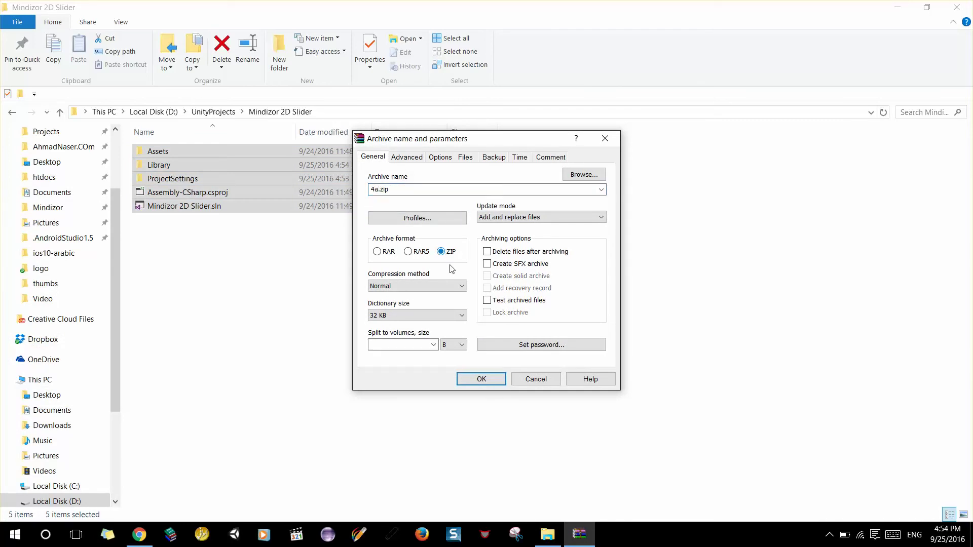
pyautogui.click(476, 377)
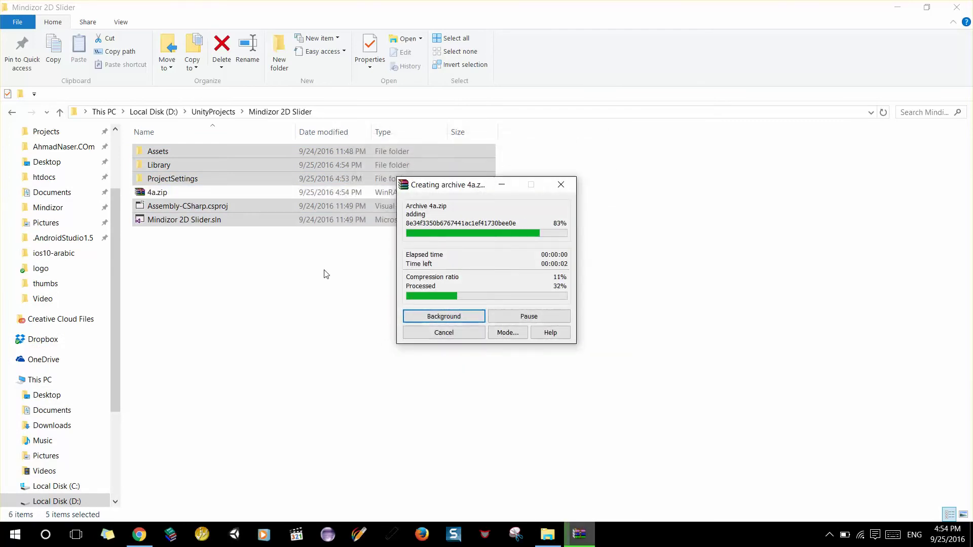
pyautogui.click(299, 276)
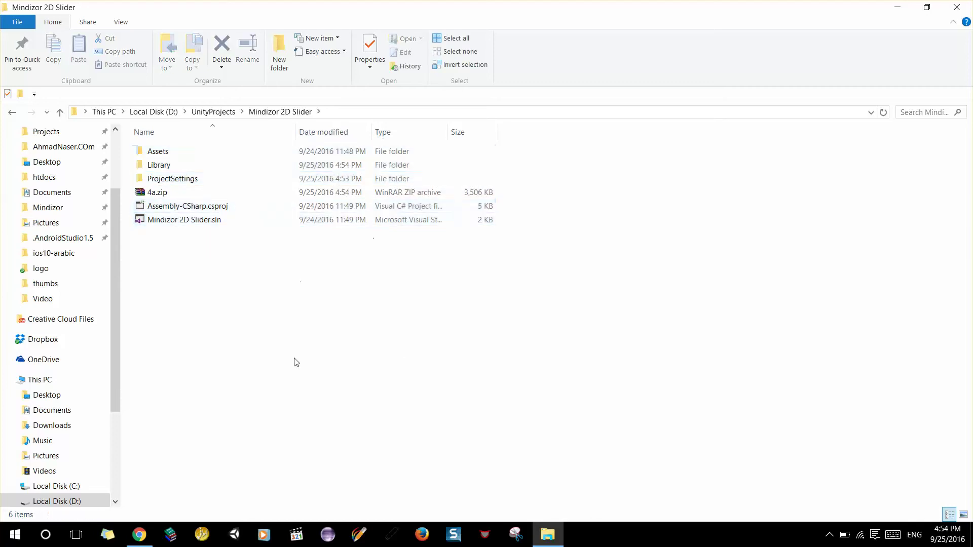
# Relaunch Unity, open the Mindizor 2D Slider project, and enlarge the scene view on the card
pyautogui.click(234, 534)
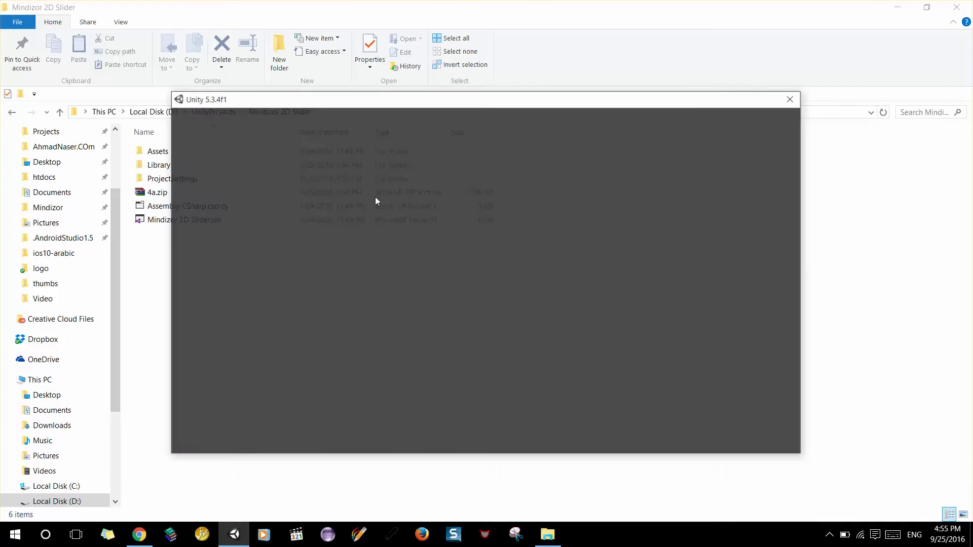
pyautogui.click(311, 199)
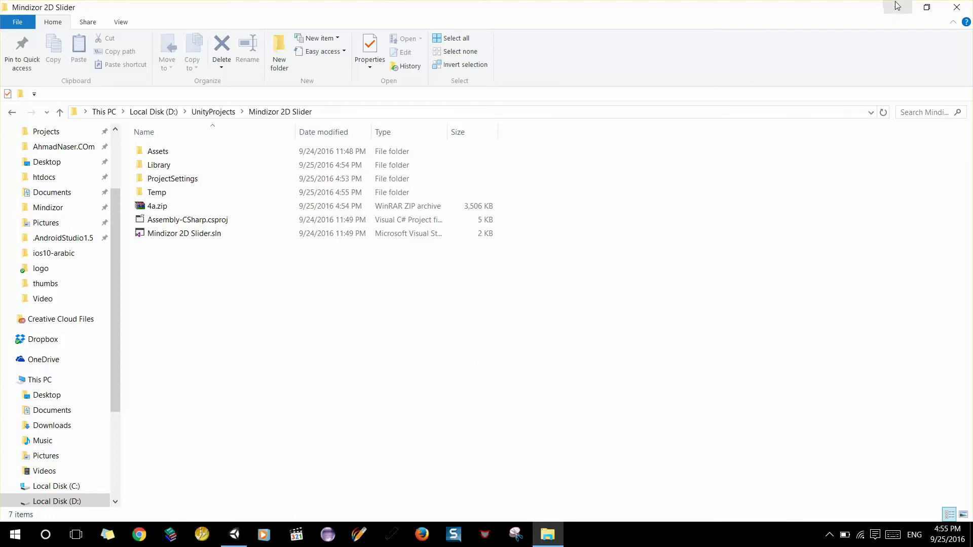
pyautogui.click(234, 535)
pyautogui.moveTo(476, 372); pyautogui.dragTo(475, 292)
pyautogui.scroll(-4, 303, 411)
pyautogui.scroll(-3, 303, 412)
pyautogui.scroll(-3, 323, 396)
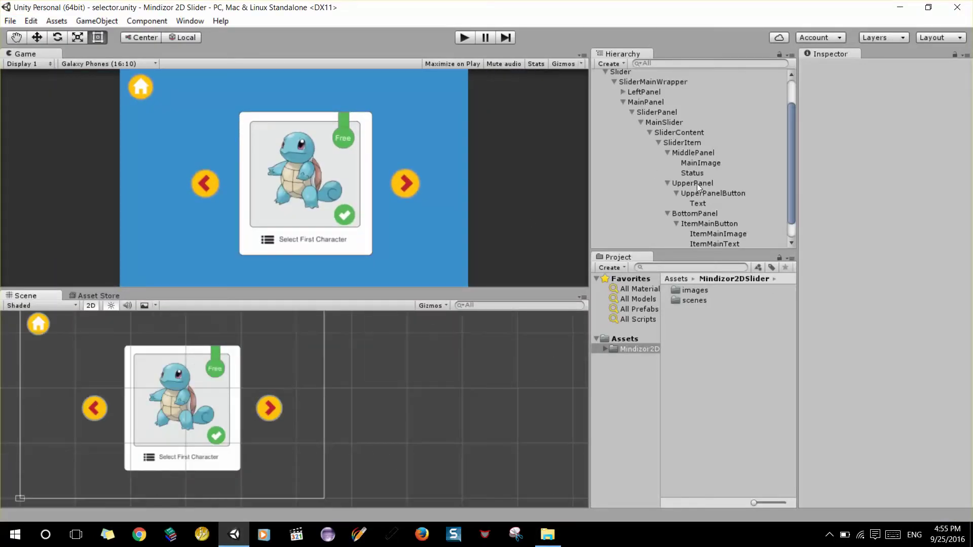
pyautogui.click(661, 144)
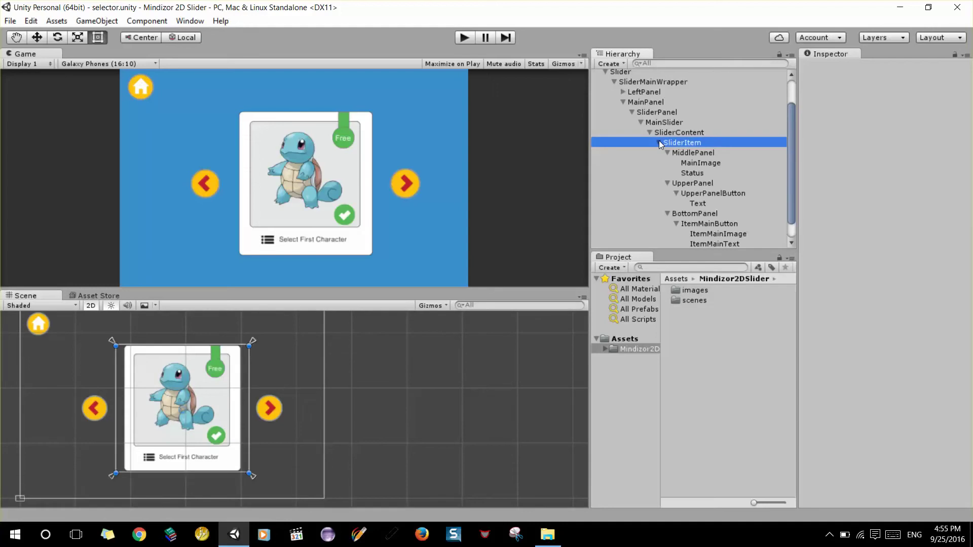
pyautogui.click(659, 143)
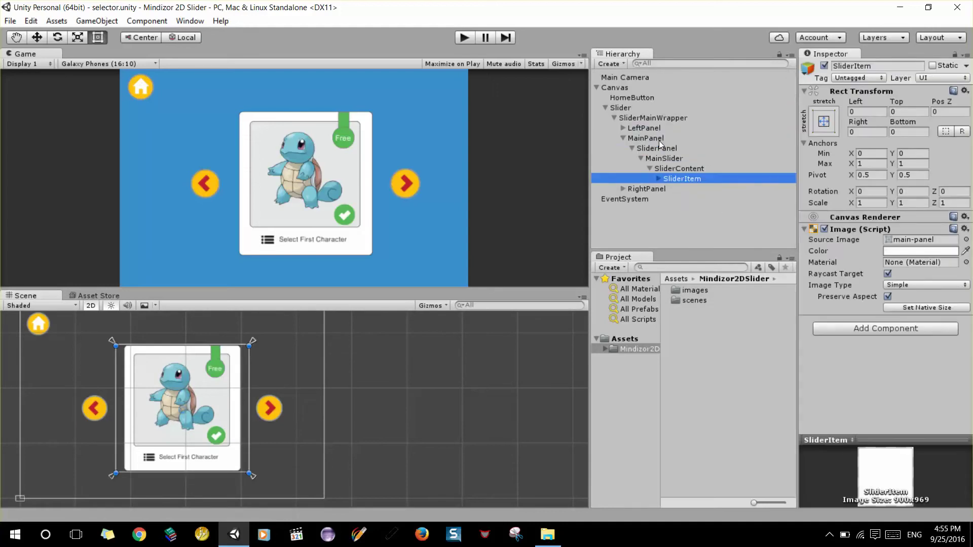
pyautogui.click(657, 169)
pyautogui.click(650, 168)
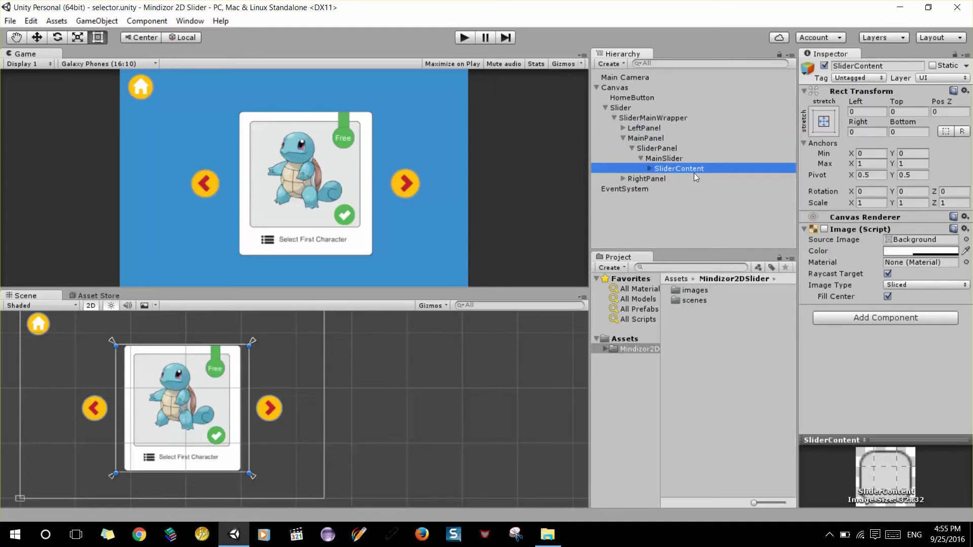
pyautogui.click(649, 168)
pyautogui.click(667, 179)
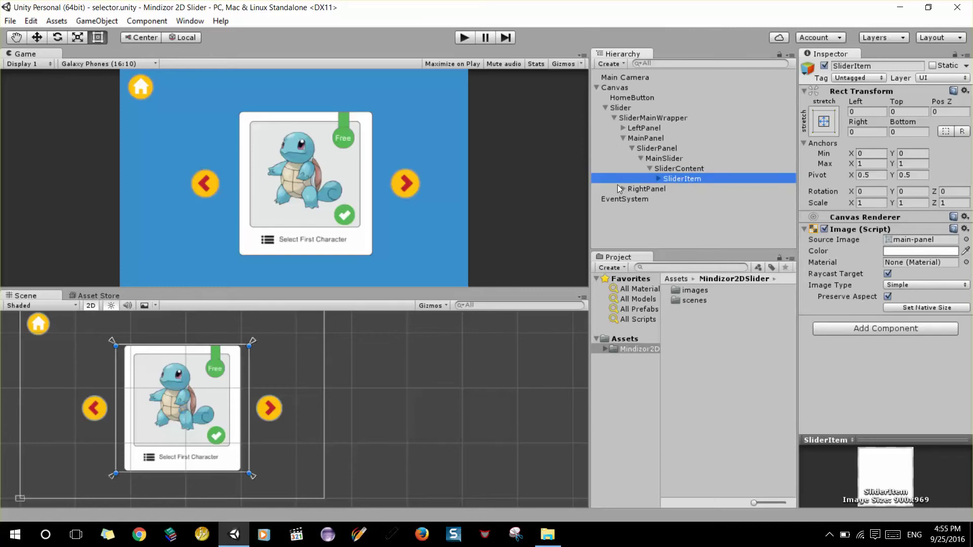
pyautogui.click(687, 167)
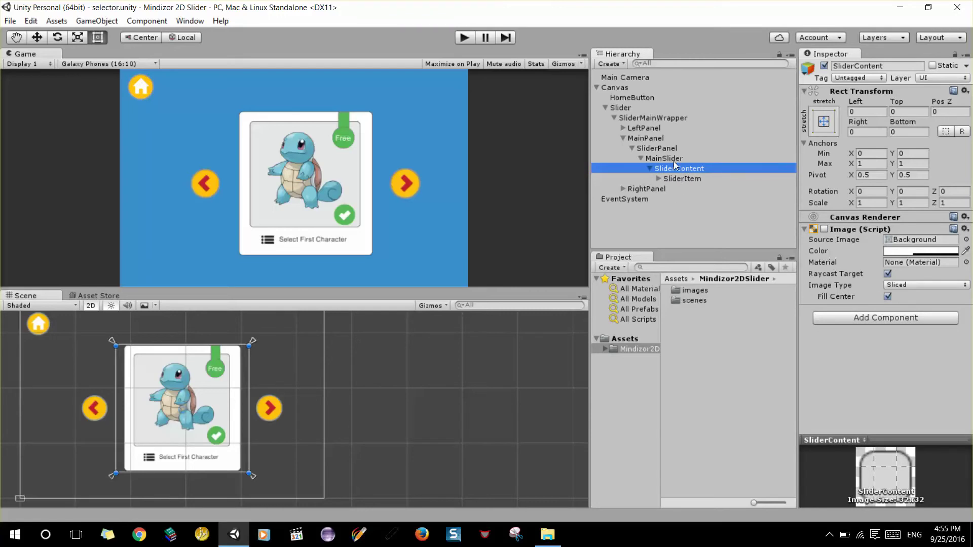
pyautogui.scroll(2, 180, 371)
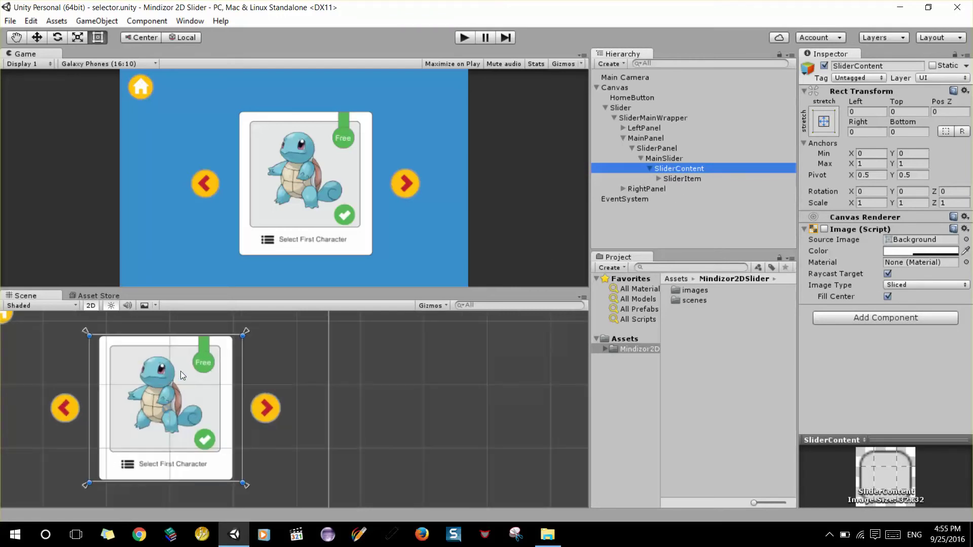
pyautogui.click(678, 180)
pyautogui.click(681, 170)
pyautogui.click(695, 179)
pyautogui.click(686, 169)
pyautogui.click(677, 169)
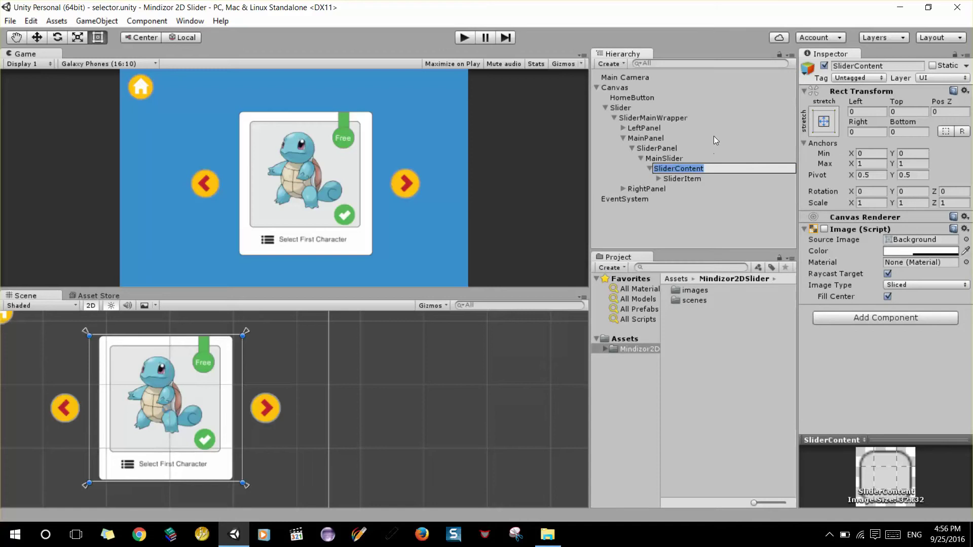
pyautogui.click(674, 159)
pyautogui.click(679, 170)
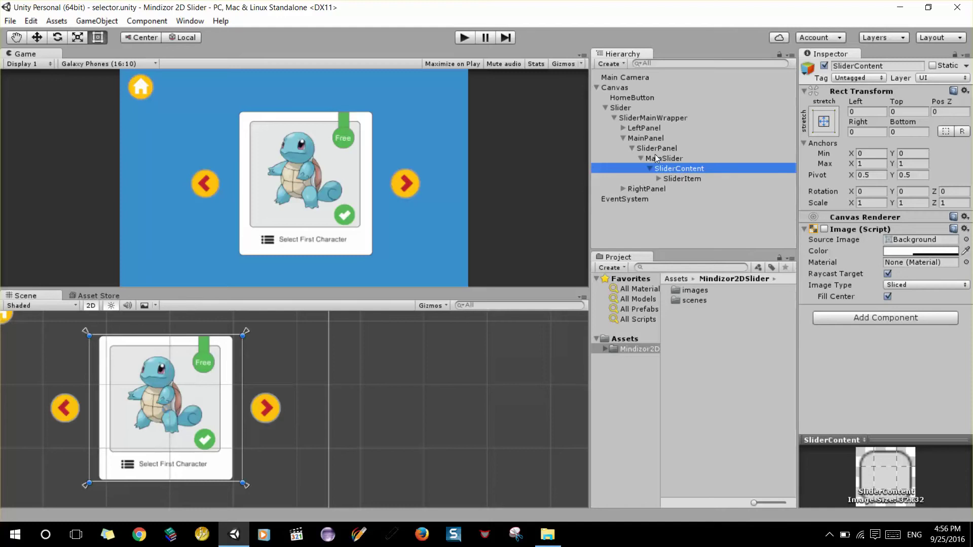
# Add a Horizontal Layout Group to SliderContent and drag the splitter down to enlarge the game preview
pyautogui.rightClick(677, 173)
pyautogui.click(677, 173)
pyautogui.click(882, 318)
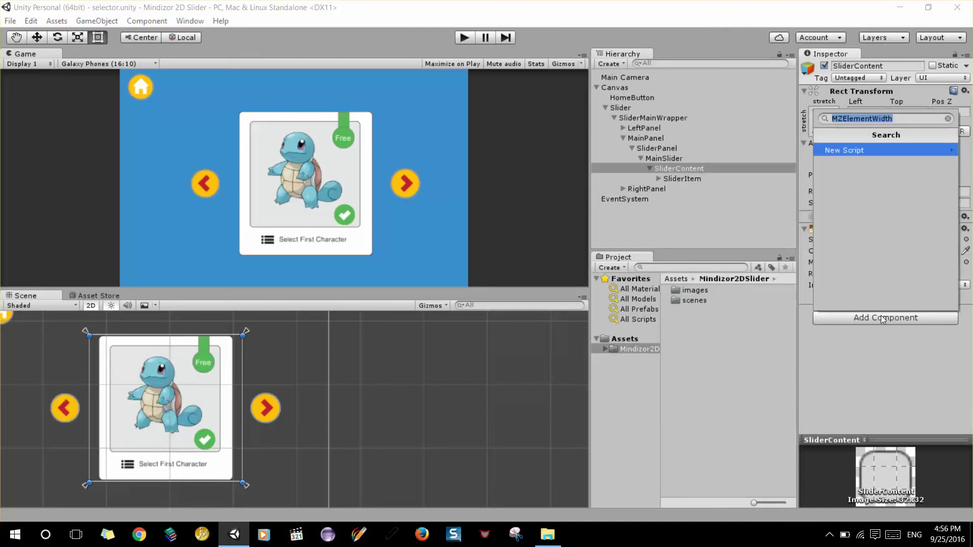
pyautogui.write('ho')
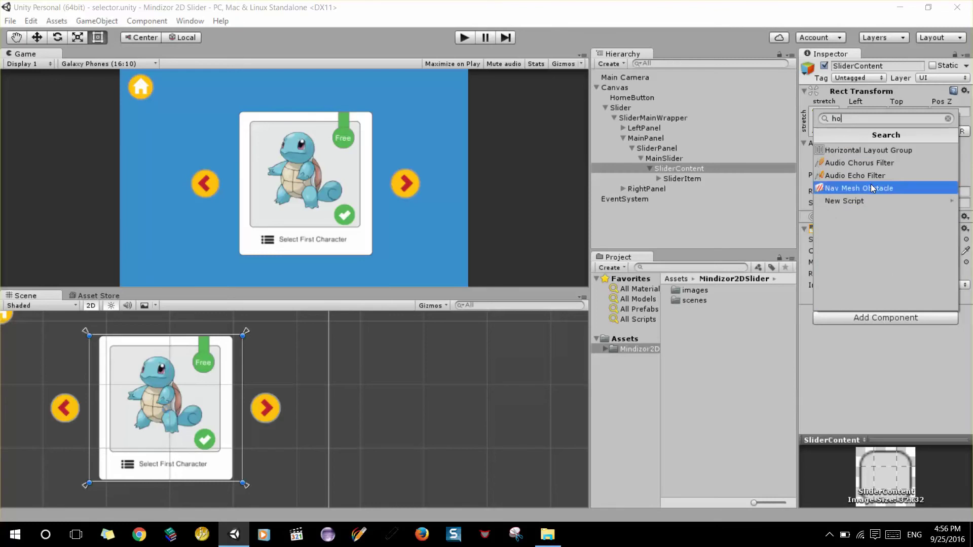
pyautogui.click(871, 155)
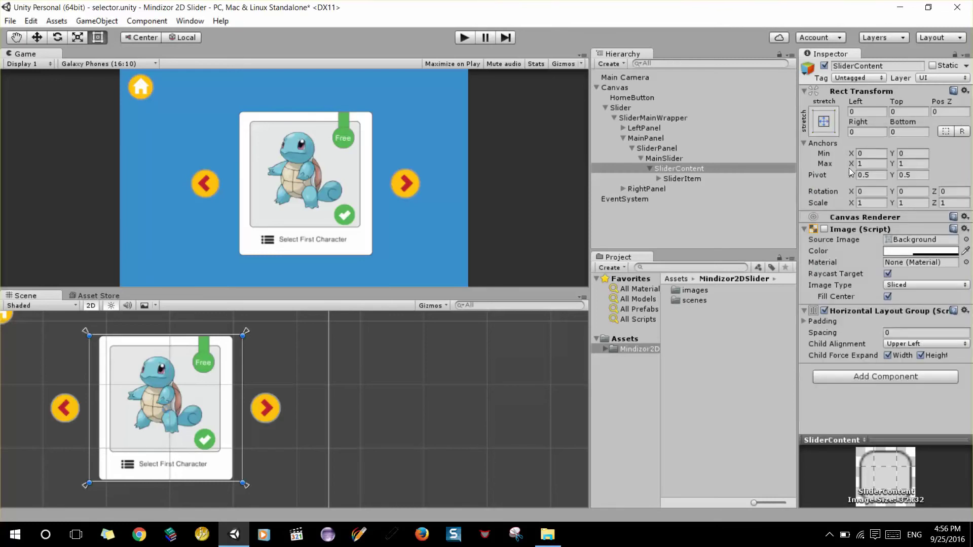
pyautogui.click(804, 320)
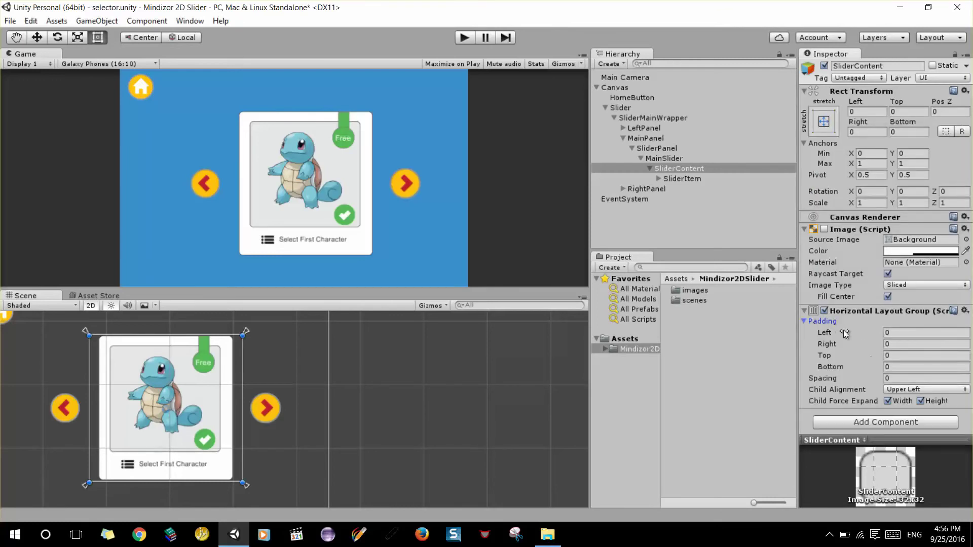
pyautogui.click(804, 321)
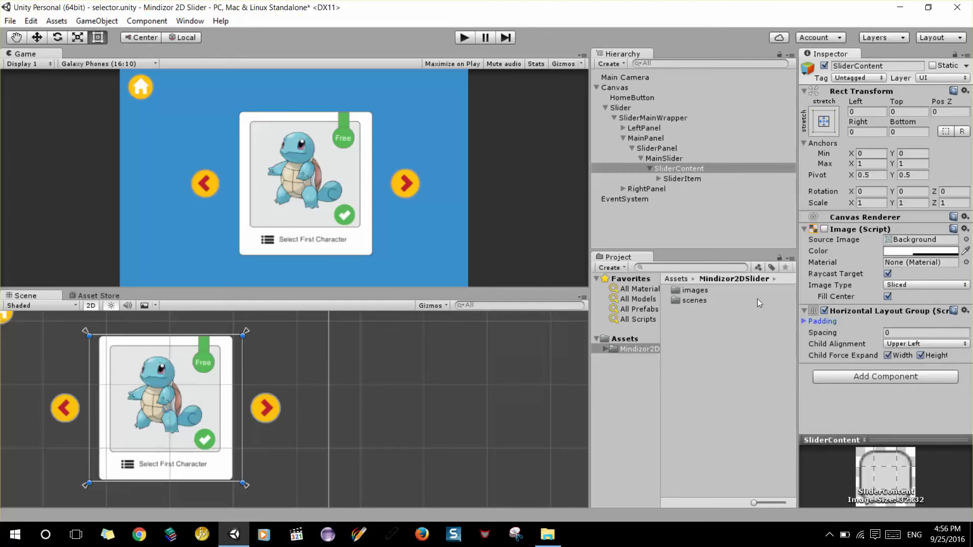
pyautogui.click(339, 283)
pyautogui.moveTo(342, 288); pyautogui.dragTo(342, 373)
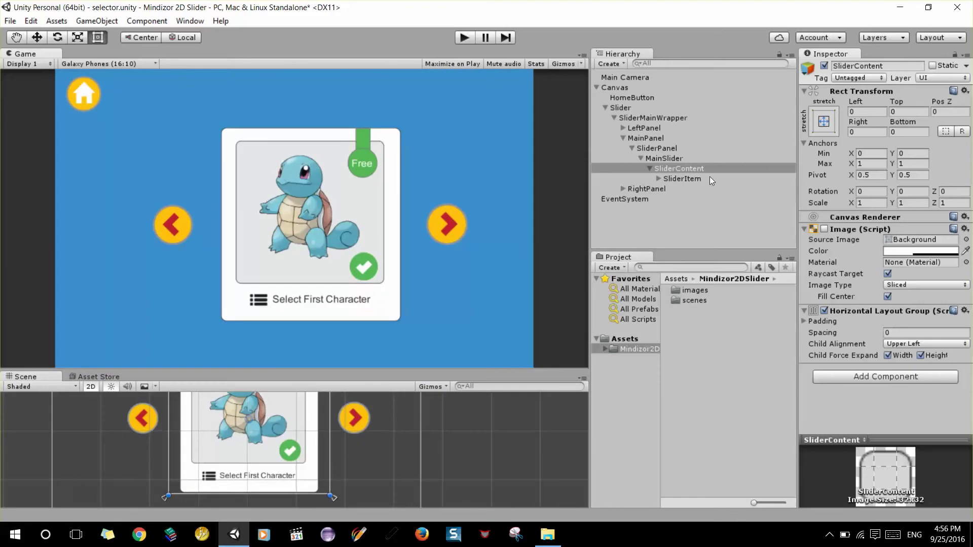
# Add a Scroll Rect to MainSlider with SliderContent as Content and Vertical unchecked
pyautogui.click(674, 159)
pyautogui.click(870, 315)
pyautogui.write('rec')
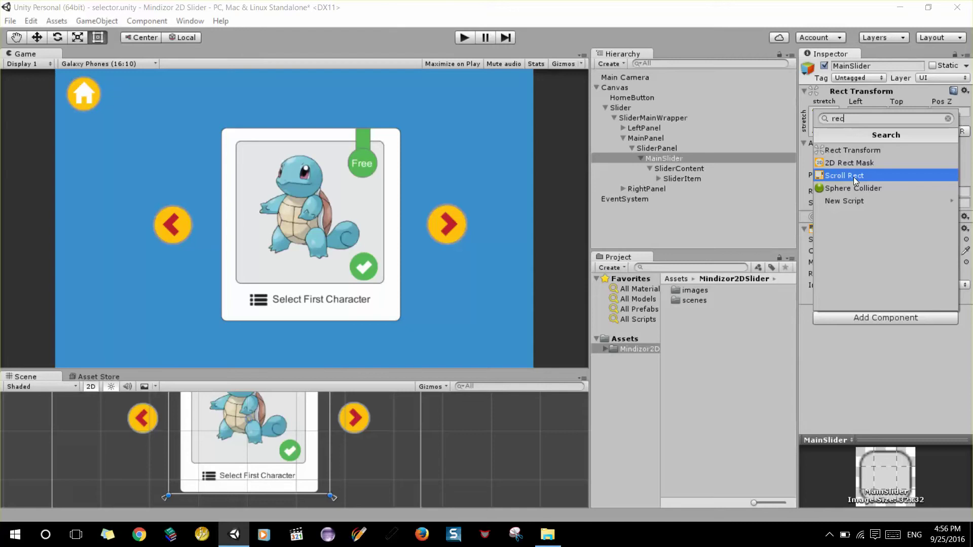
pyautogui.write('s')
pyautogui.write('sc')
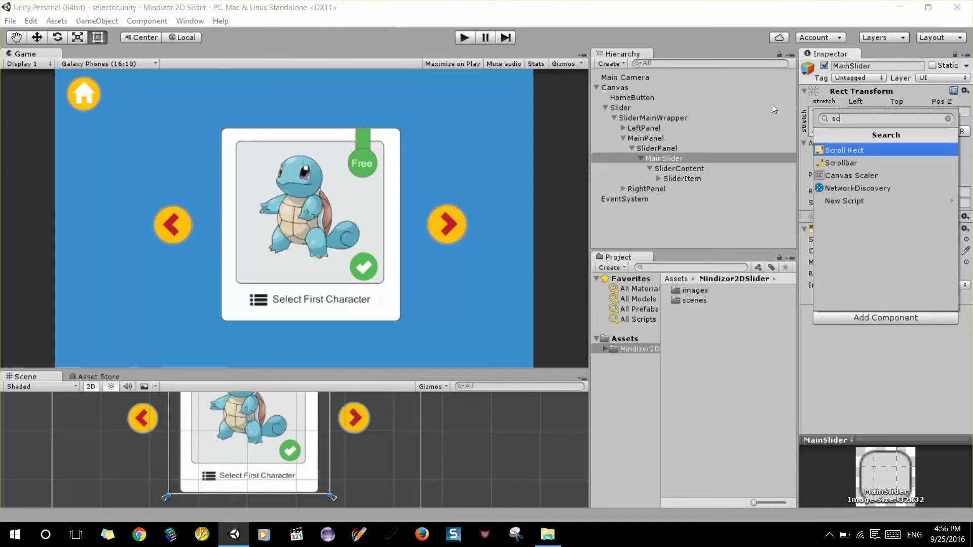
pyautogui.click(856, 151)
pyautogui.scroll(-5, 890, 304)
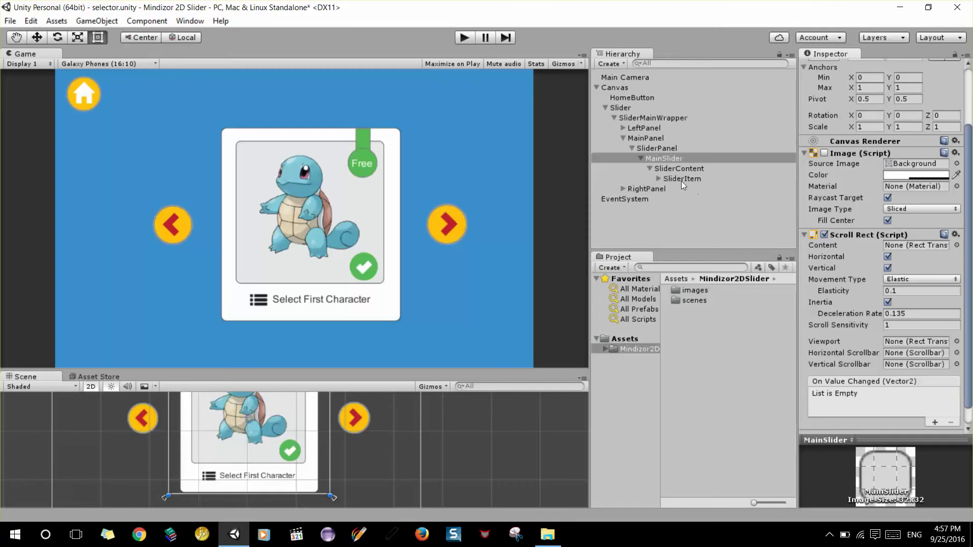
pyautogui.moveTo(668, 168); pyautogui.dragTo(923, 249)
pyautogui.scroll(-2, 807, 351)
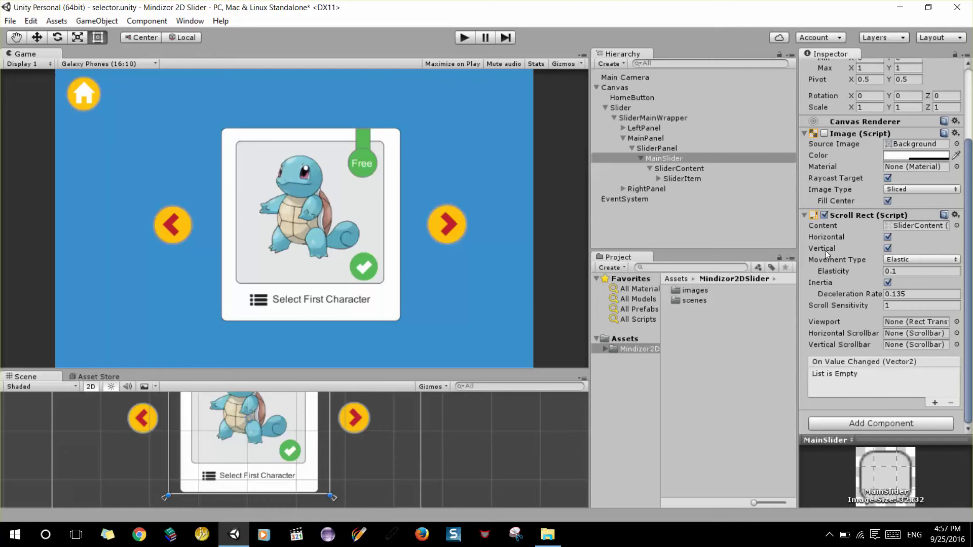
pyautogui.click(887, 249)
# Add a Rect Mask 2D to MainSlider, frame it, and select SliderContent
pyautogui.click(877, 422)
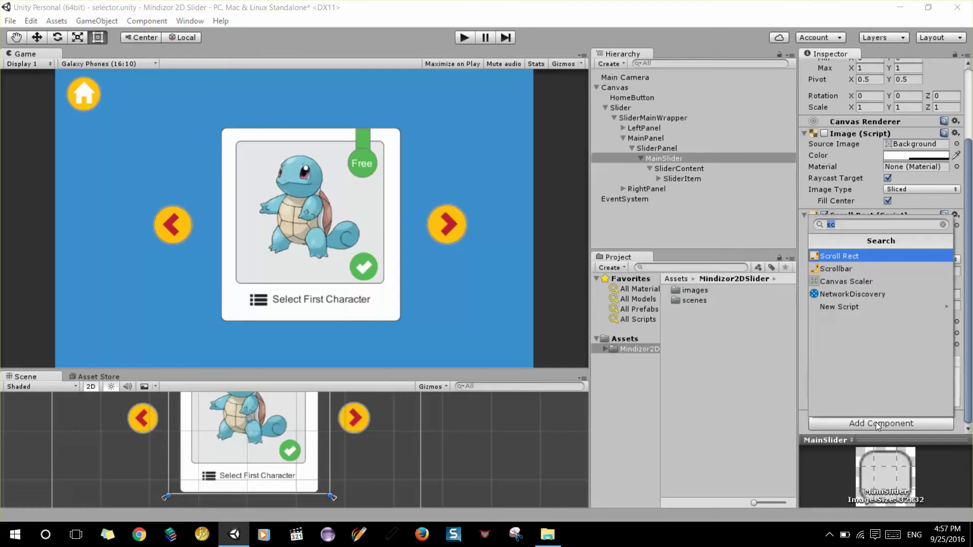
pyautogui.write('mas')
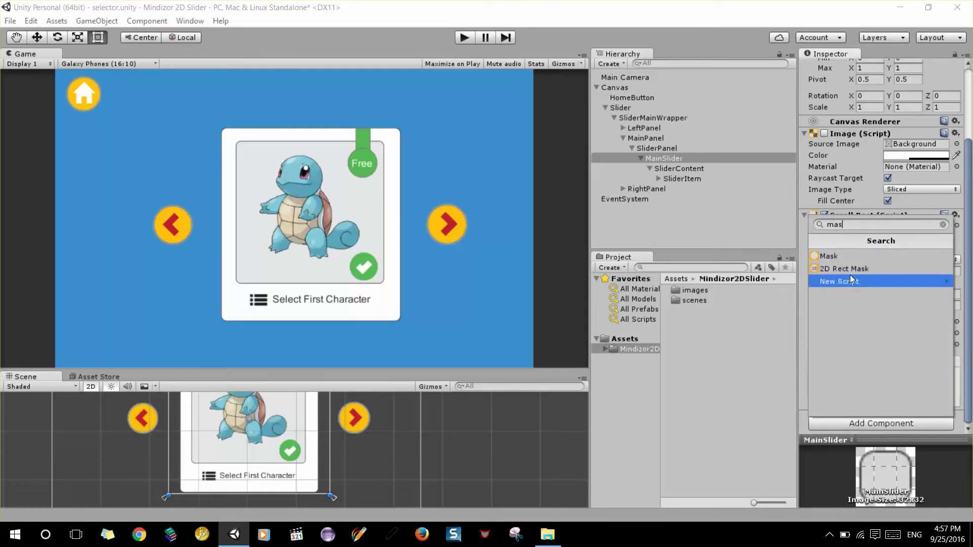
pyautogui.click(854, 268)
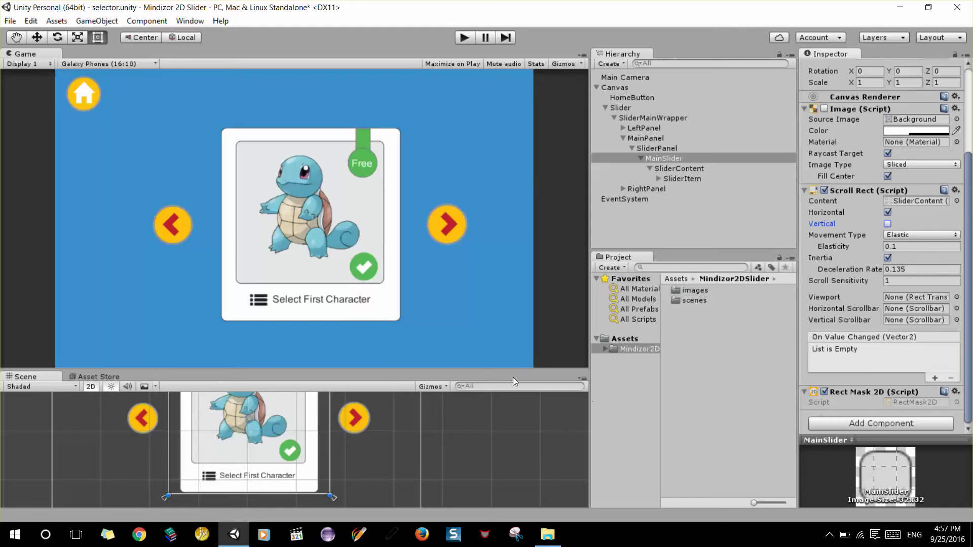
pyautogui.doubleClick(660, 159)
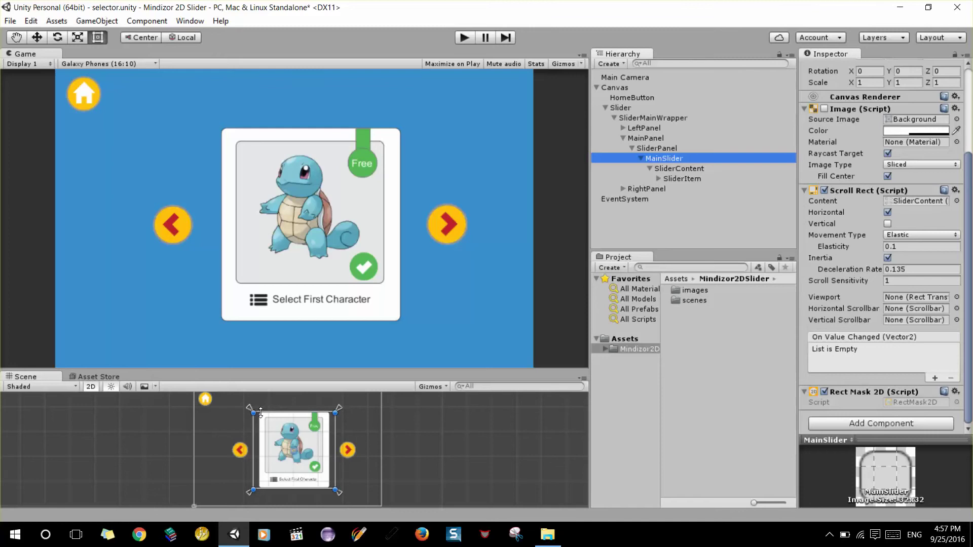
pyautogui.click(684, 165)
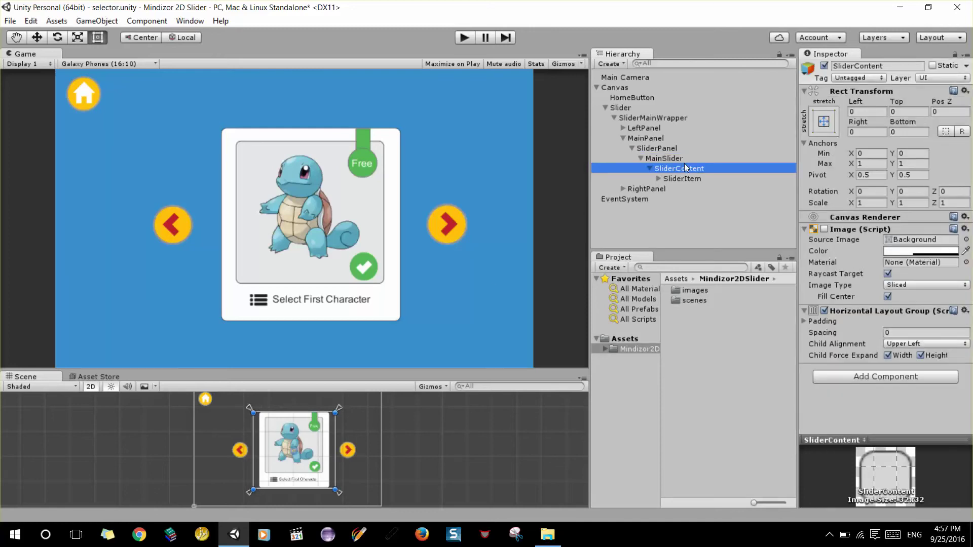
# Save the scene via File > Save Scene and enter Play mode
pyautogui.click(680, 185)
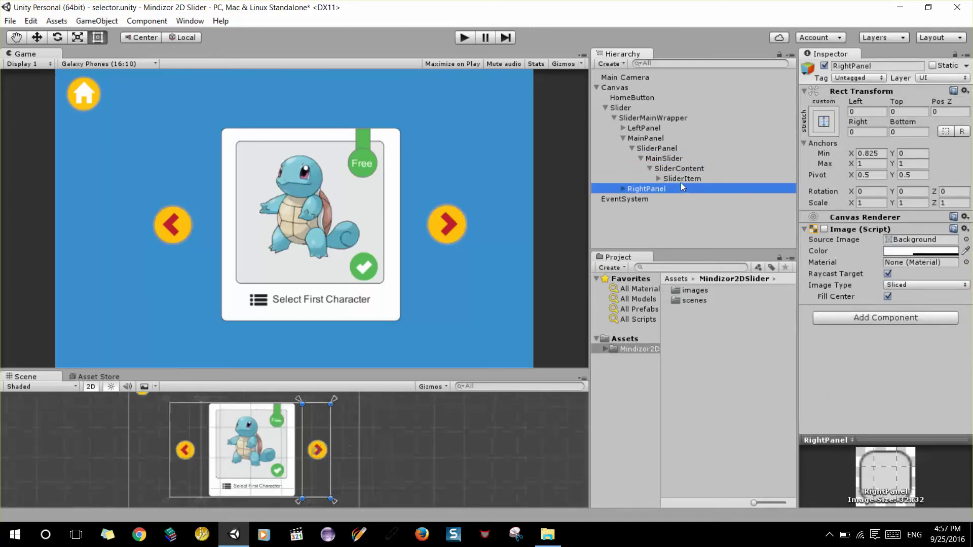
pyautogui.click(680, 179)
pyautogui.click(14, 25)
pyautogui.click(31, 69)
pyautogui.click(462, 38)
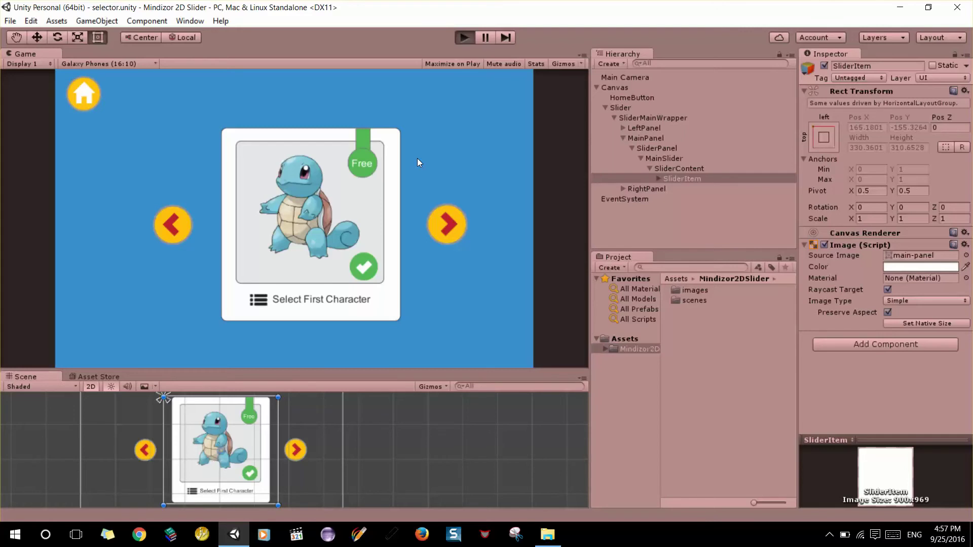
# Swipe the character card left and right in the Game view, checking it springs back
pyautogui.moveTo(415, 211); pyautogui.dragTo(218, 185)
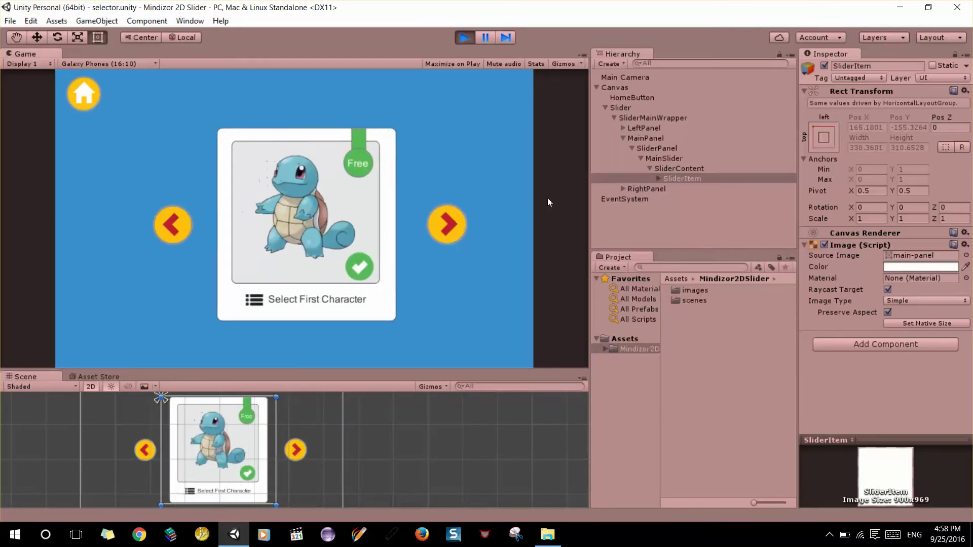
pyautogui.moveTo(343, 223); pyautogui.dragTo(130, 219)
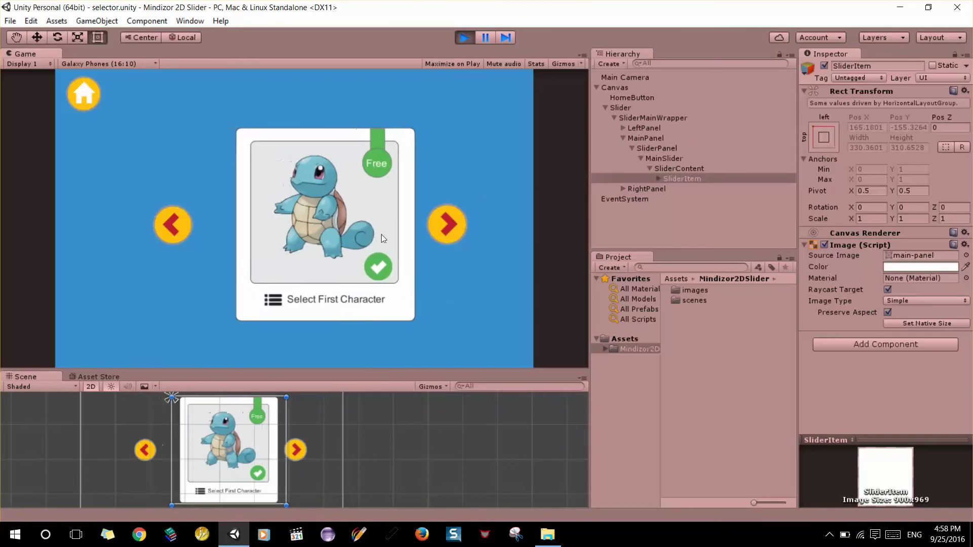
pyautogui.click(677, 169)
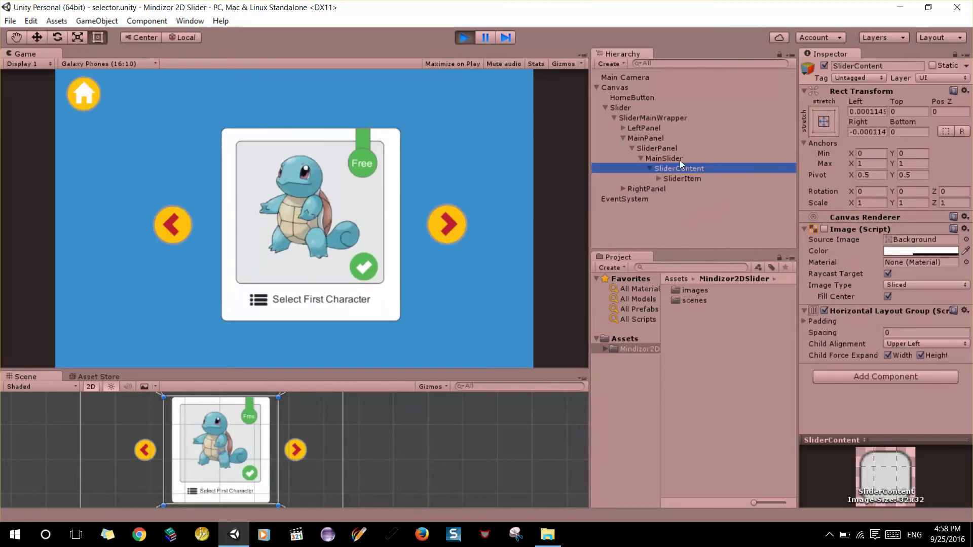
pyautogui.click(667, 157)
pyautogui.scroll(-3, 900, 299)
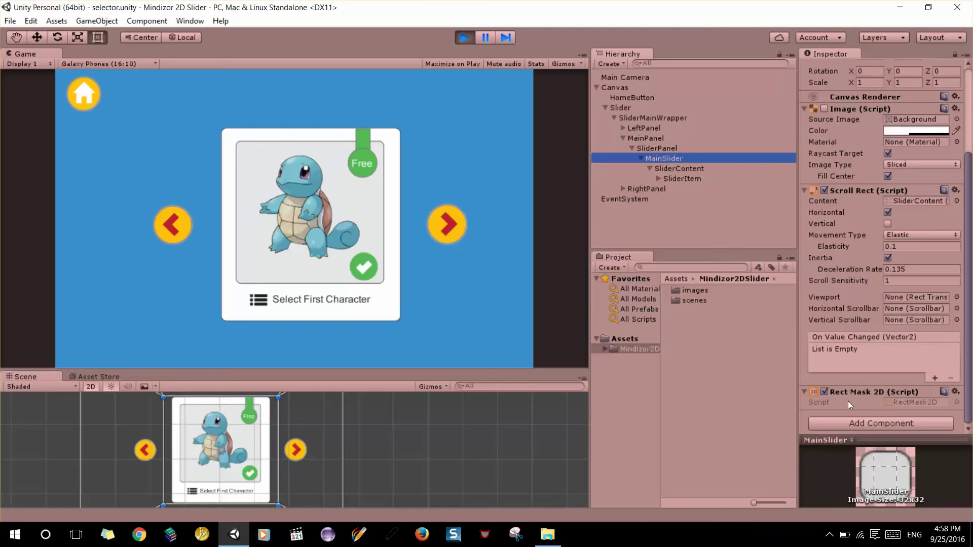
pyautogui.moveTo(344, 202)
pyautogui.mouseDown()
pyautogui.moveTo(206, 193)
pyautogui.moveTo(288, 220)
pyautogui.moveTo(232, 208)
pyautogui.moveTo(87, 204)
pyautogui.mouseUp()
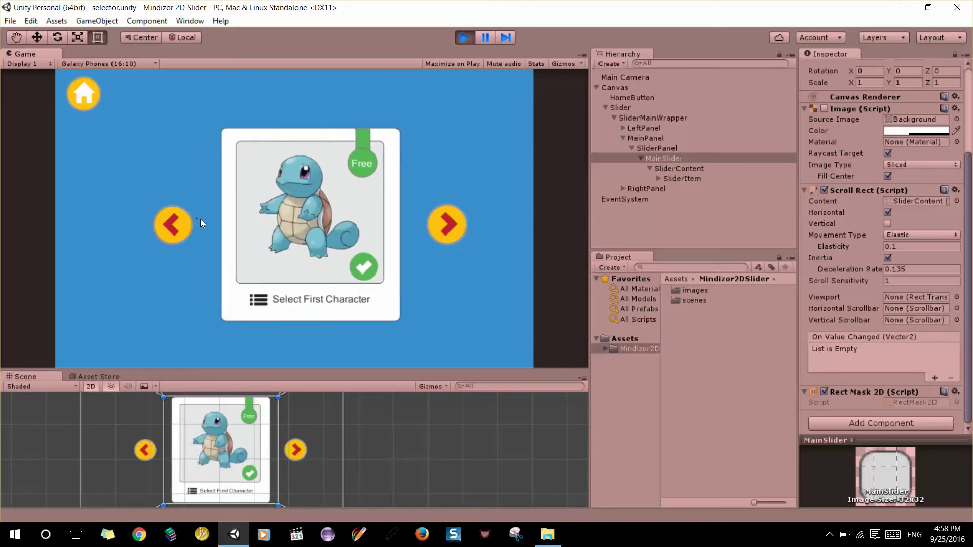
pyautogui.moveTo(326, 137); pyautogui.dragTo(469, 212)
pyautogui.moveTo(344, 203)
pyautogui.mouseDown()
pyautogui.moveTo(339, 291)
pyautogui.moveTo(761, 251)
pyautogui.mouseUp()
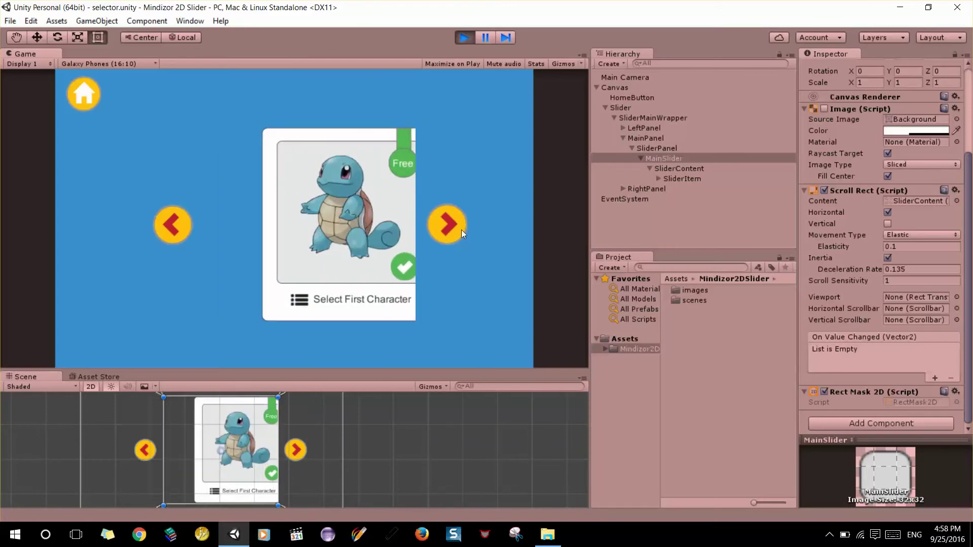
pyautogui.moveTo(763, 252); pyautogui.dragTo(96, 197)
pyautogui.click(688, 172)
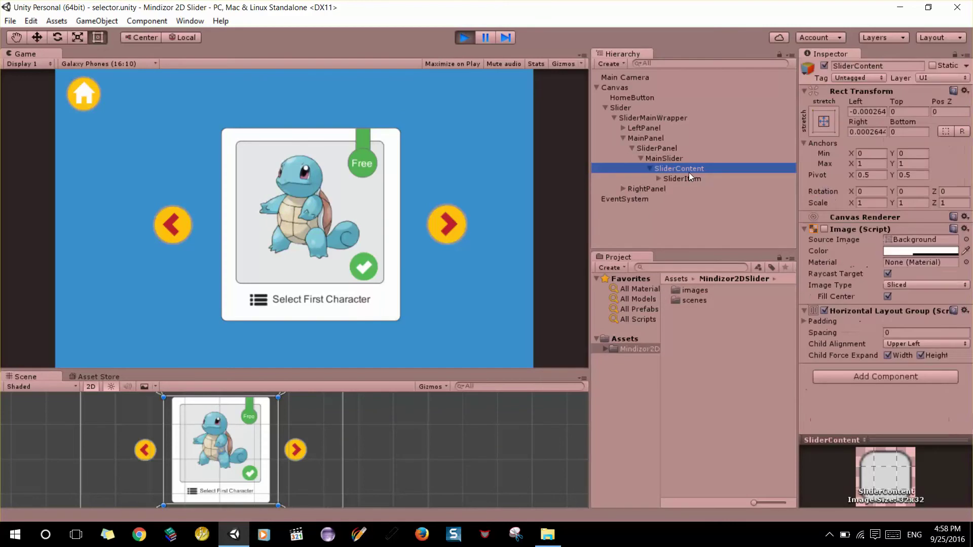
pyautogui.click(683, 180)
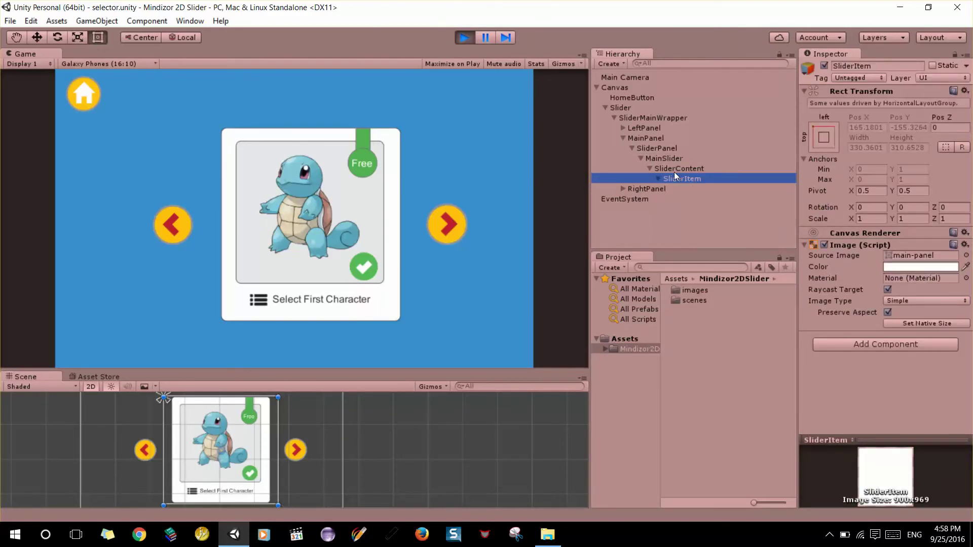
# Duplicate SliderItem three times, creating SliderItem (1), (2) and (3)
pyautogui.rightClick(679, 180)
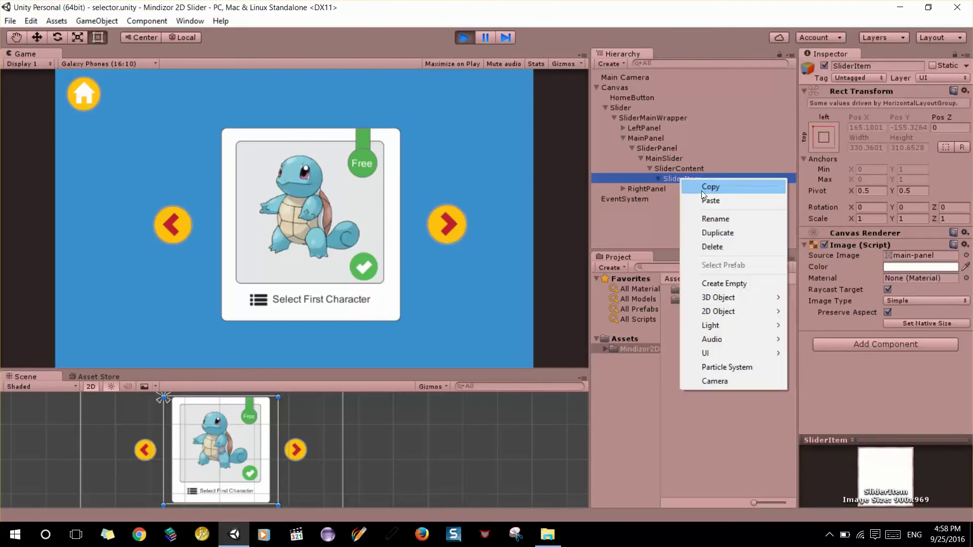
pyautogui.click(734, 233)
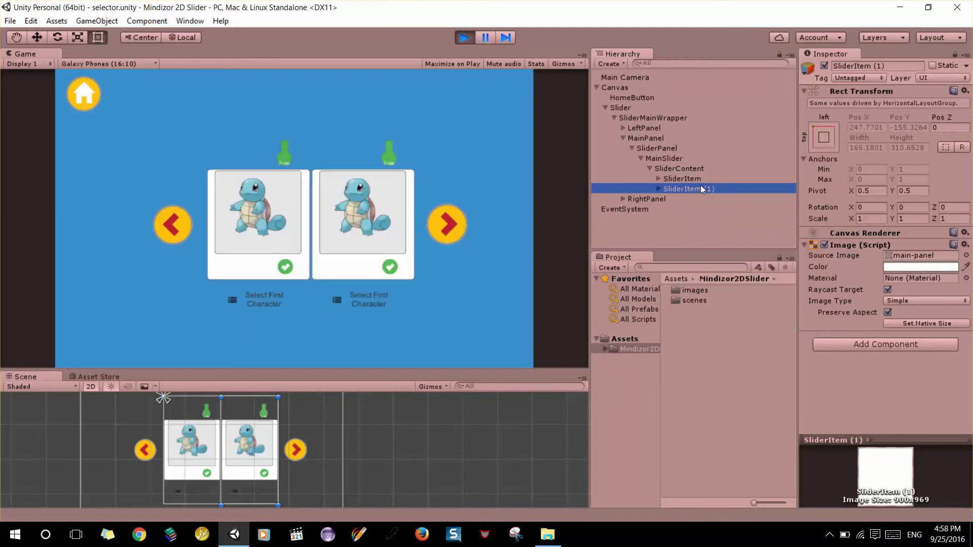
pyautogui.rightClick(700, 186)
pyautogui.click(734, 241)
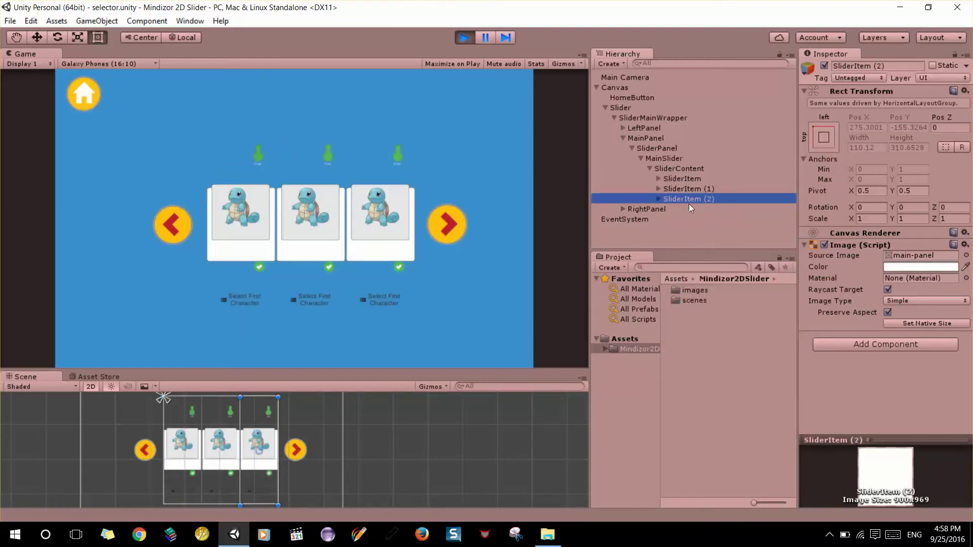
pyautogui.rightClick(688, 204)
pyautogui.click(731, 257)
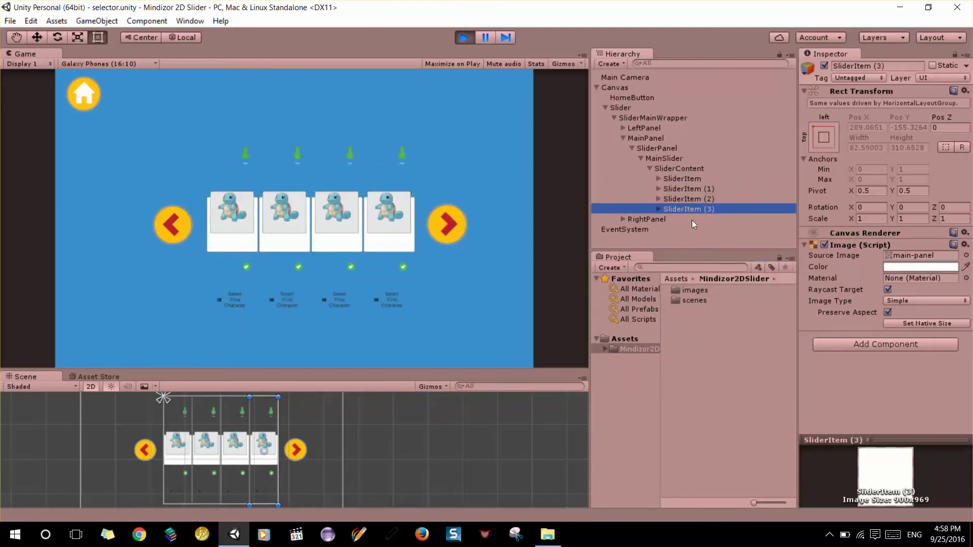
# Select SliderContent and frame it in the Scene view to check its layout
pyautogui.scroll(3, 271, 471)
pyautogui.scroll(-1, 293, 440)
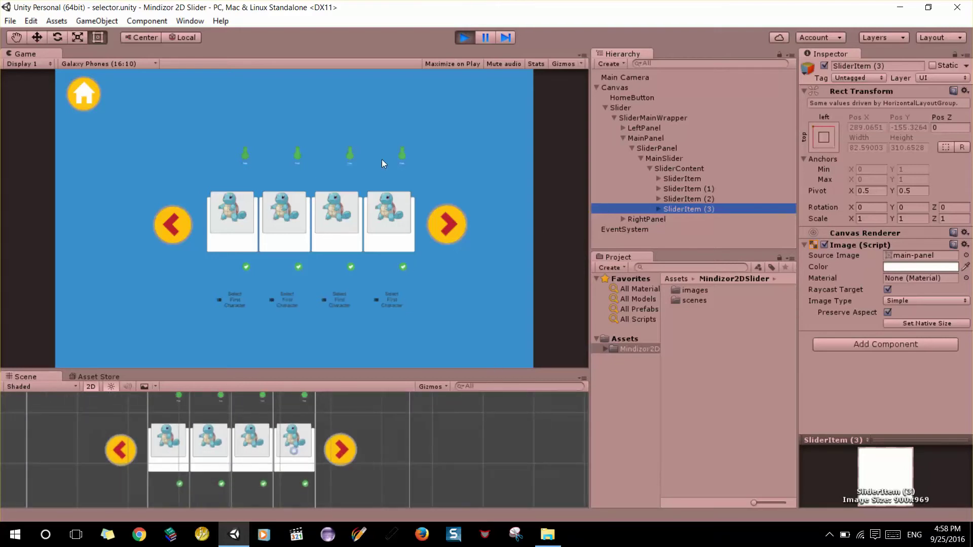
pyautogui.click(449, 375)
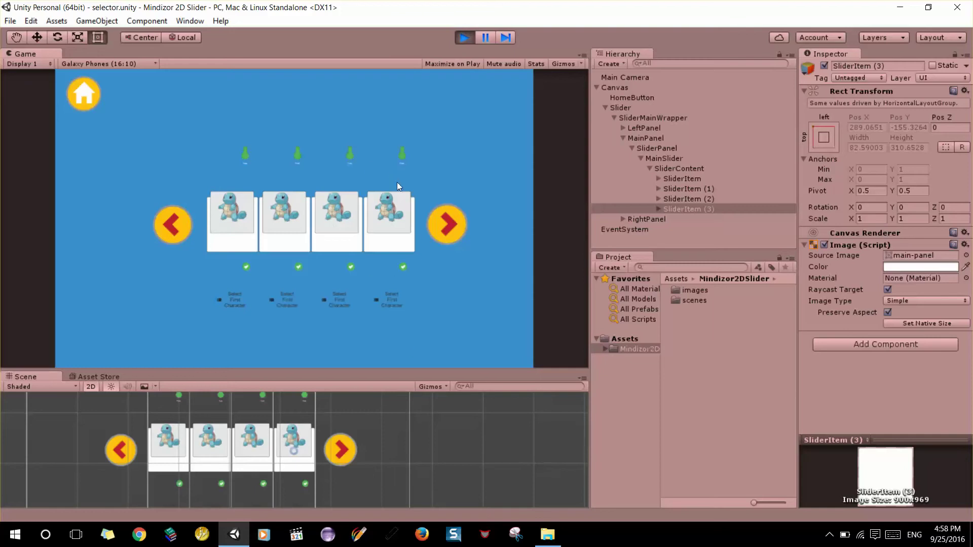
pyautogui.click(671, 170)
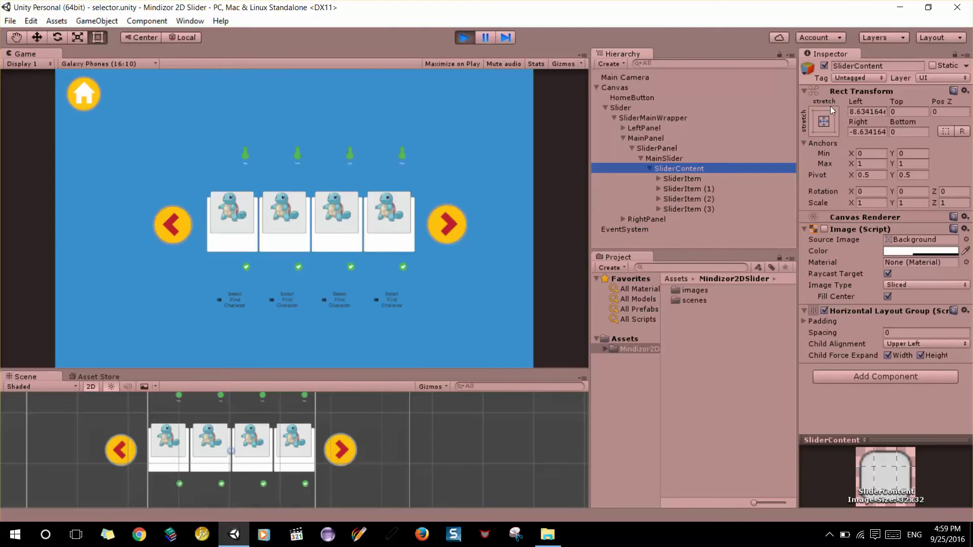
pyautogui.doubleClick(671, 171)
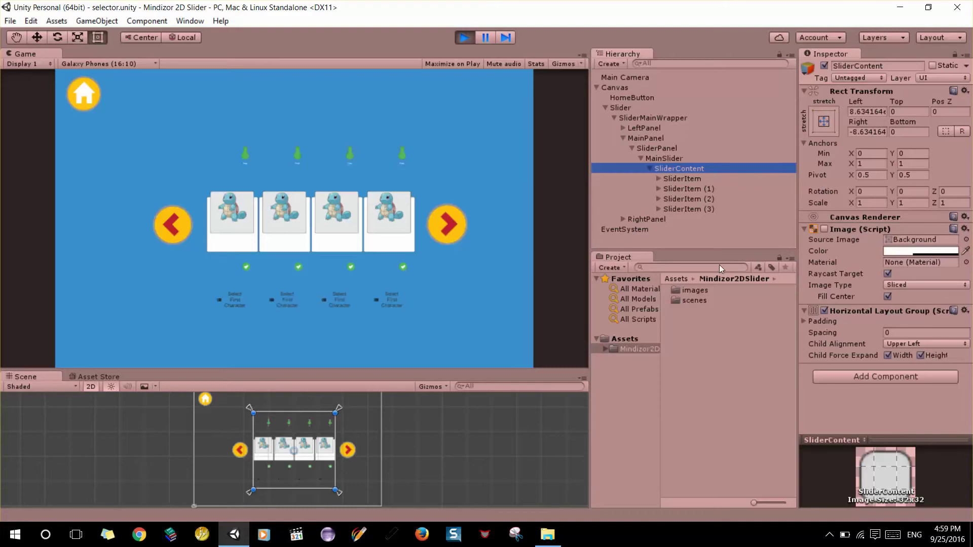
# Drag SliderContent's right edge outward and check each resized SliderItem card
pyautogui.moveTo(338, 428); pyautogui.dragTo(597, 422)
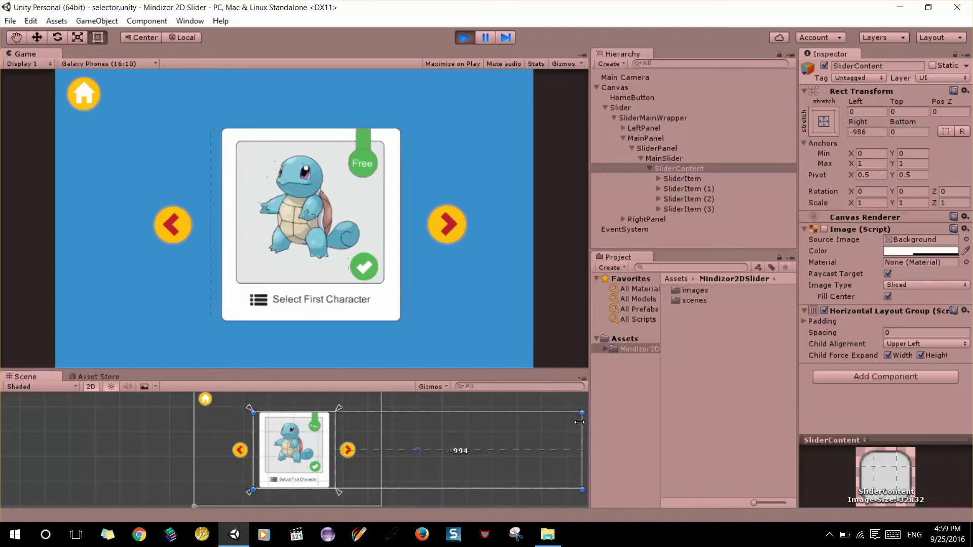
pyautogui.moveTo(596, 421)
pyautogui.mouseDown()
pyautogui.moveTo(456, 449)
pyautogui.moveTo(583, 439)
pyautogui.moveTo(570, 444)
pyautogui.mouseUp()
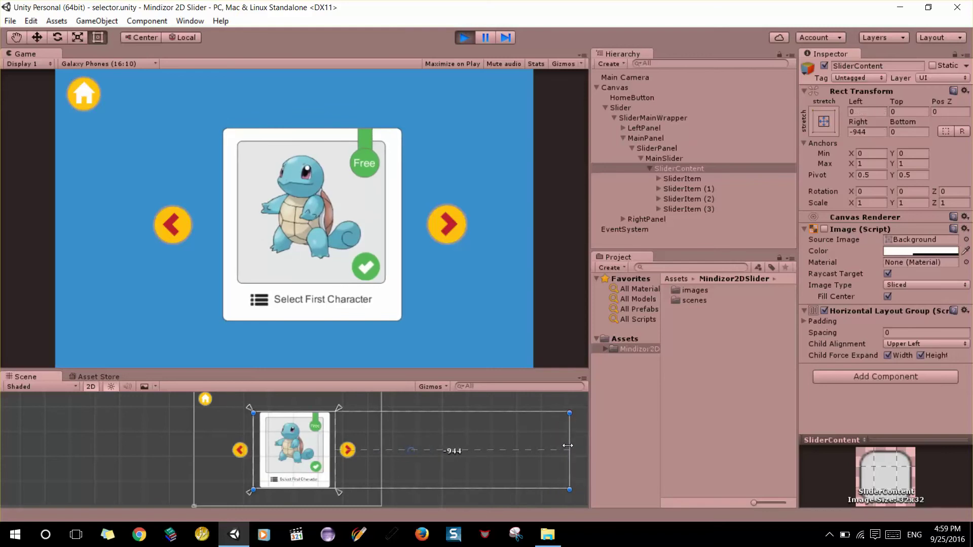
pyautogui.click(692, 179)
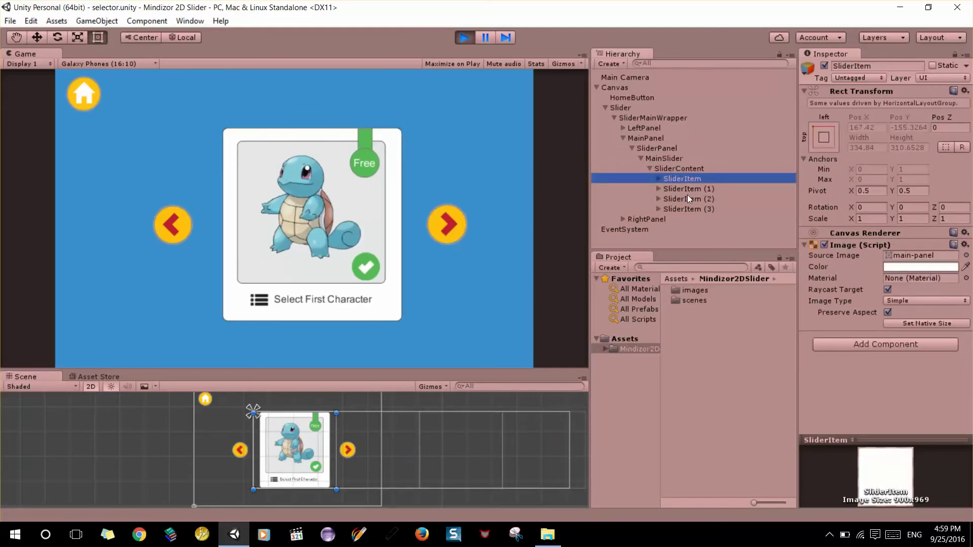
pyautogui.click(684, 189)
pyautogui.click(689, 201)
pyautogui.click(693, 208)
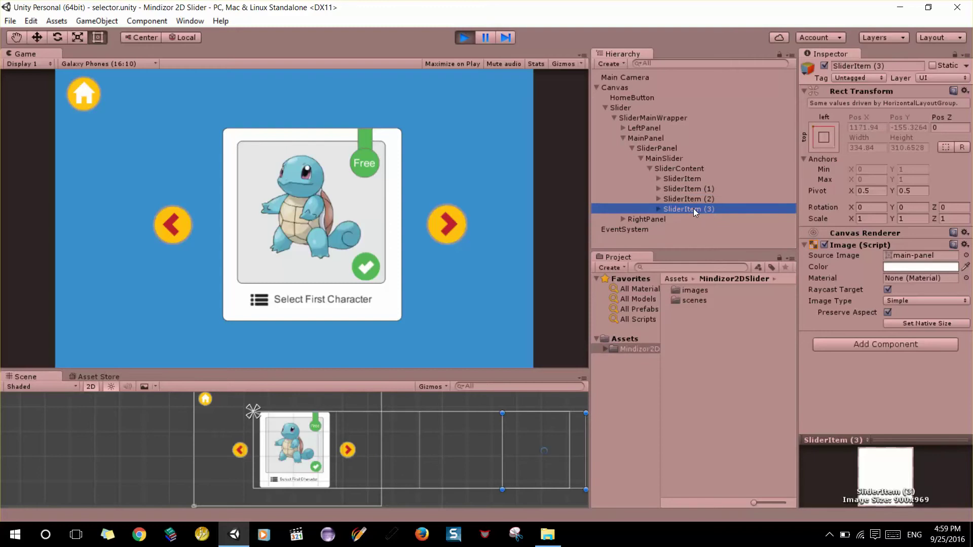
pyautogui.click(689, 178)
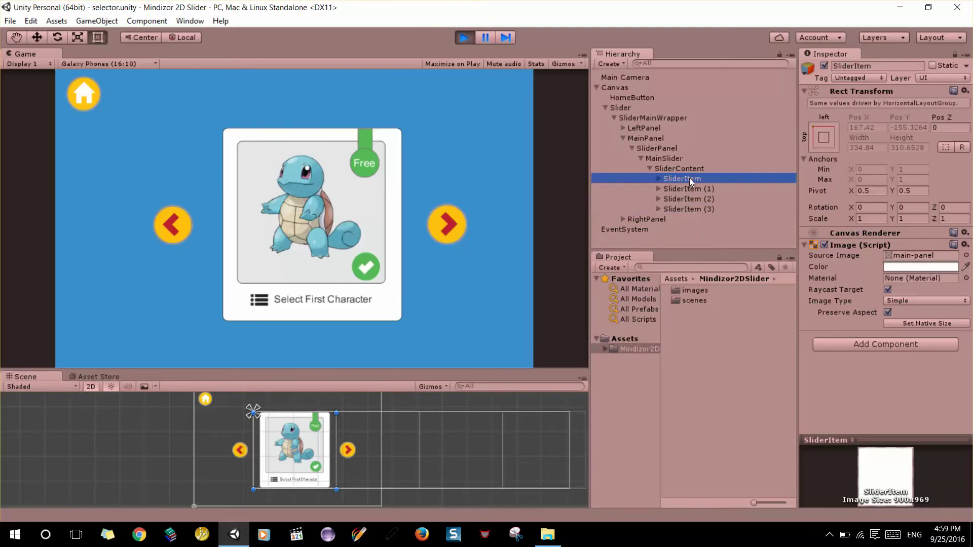
# Select SliderContent and confirm its Right offset reads -944 in the Inspector
pyautogui.click(816, 144)
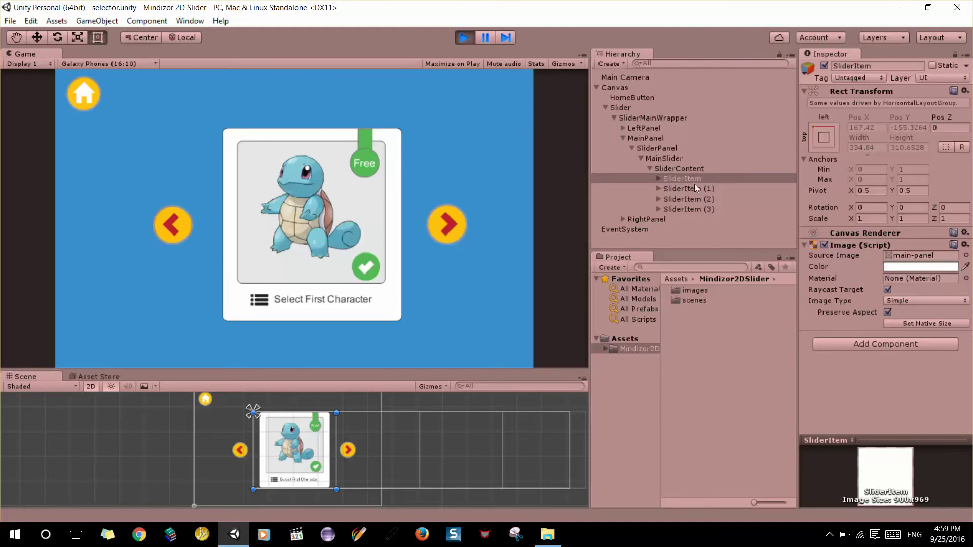
pyautogui.click(666, 169)
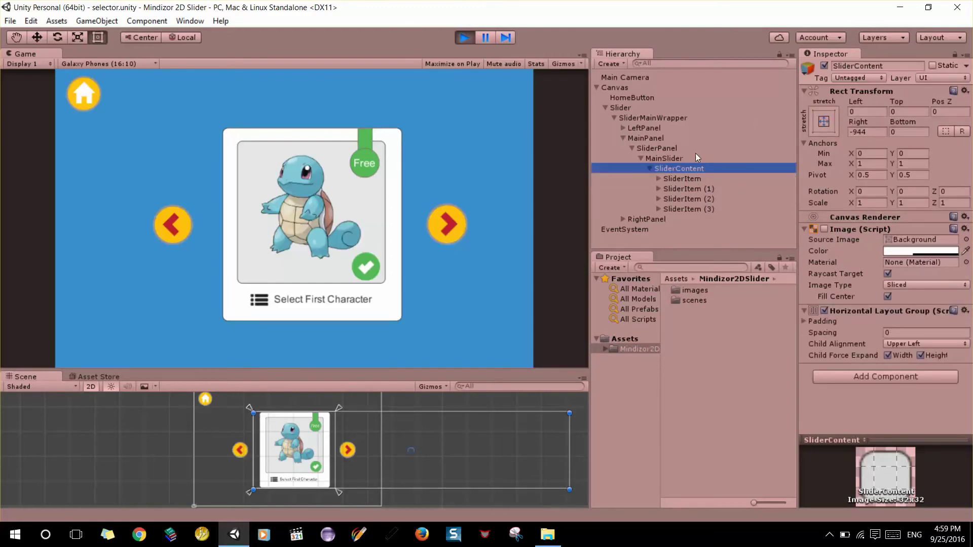
pyautogui.click(686, 166)
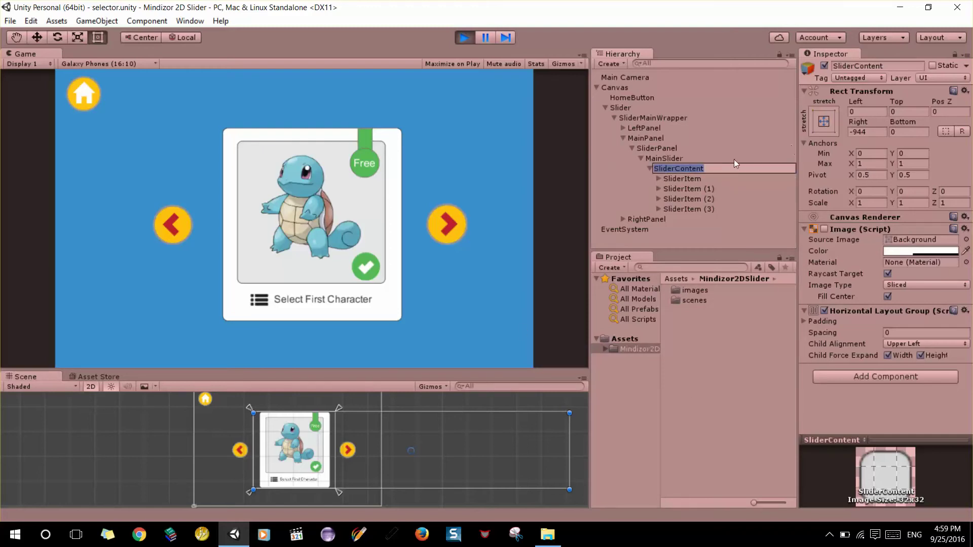
pyautogui.scroll(-1, 388, 442)
pyautogui.click(875, 132)
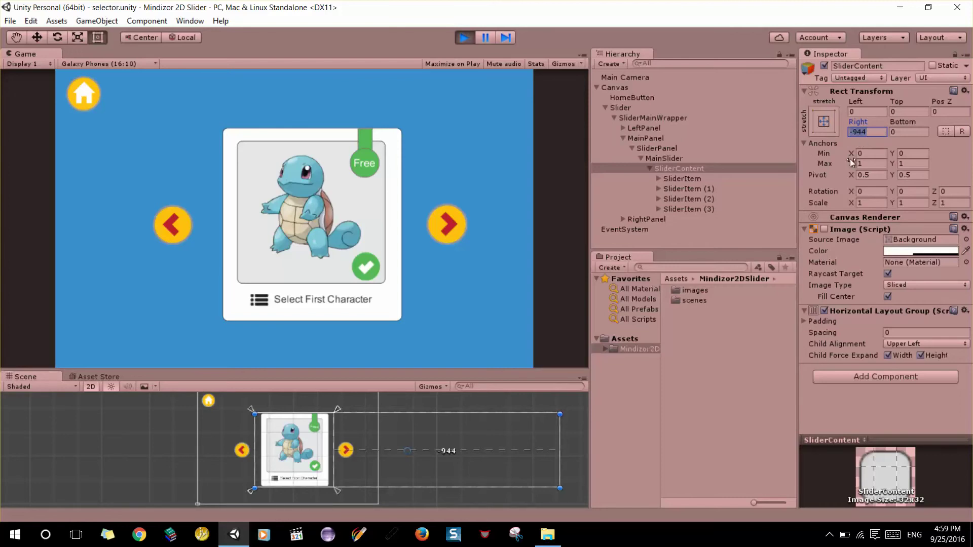
# Adjust SliderContent's right edge to Right -912 so one full card fills the slider, then check SliderItem's width
pyautogui.moveTo(554, 441); pyautogui.dragTo(479, 445)
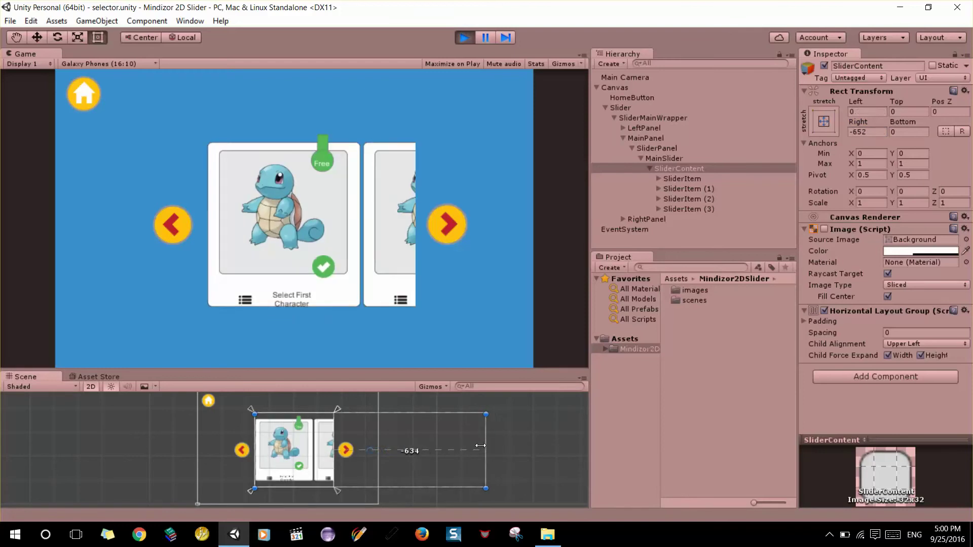
pyautogui.moveTo(479, 445); pyautogui.dragTo(334, 449)
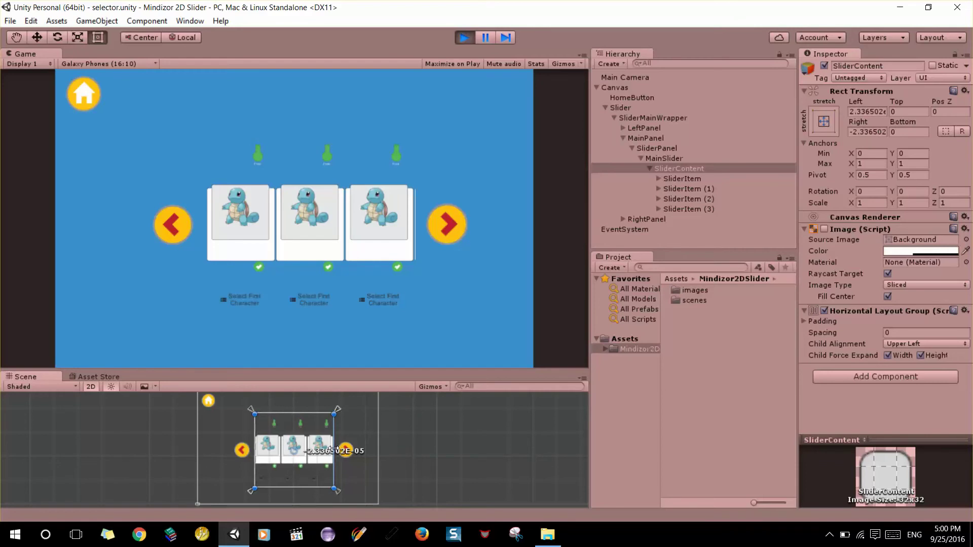
pyautogui.moveTo(332, 450); pyautogui.dragTo(554, 437)
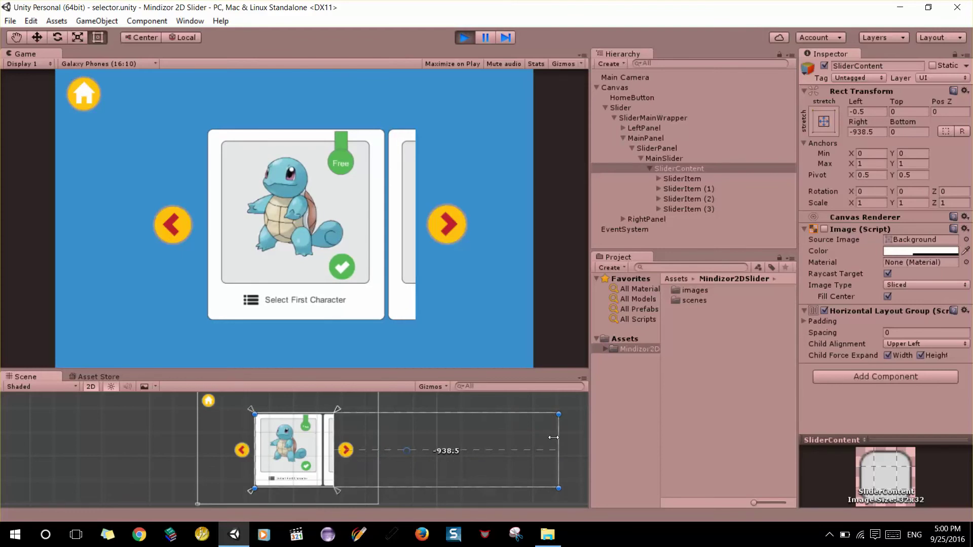
pyautogui.moveTo(554, 438)
pyautogui.mouseDown()
pyautogui.moveTo(576, 436)
pyautogui.moveTo(548, 443)
pyautogui.mouseUp()
pyautogui.click(695, 178)
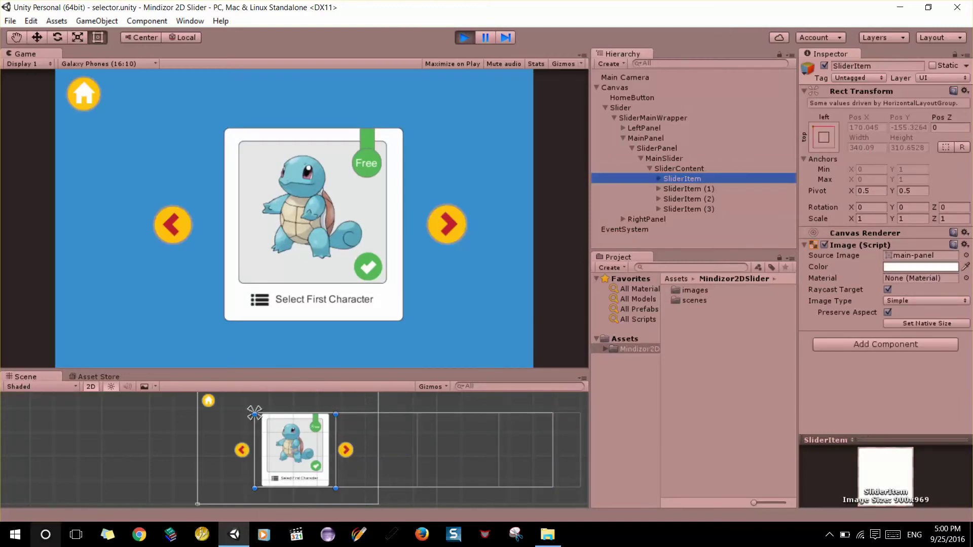
pyautogui.click(15, 534)
# Launch Calculator and compute 340 × 4 = 1,360
pyautogui.write('ca')
pyautogui.click(94, 211)
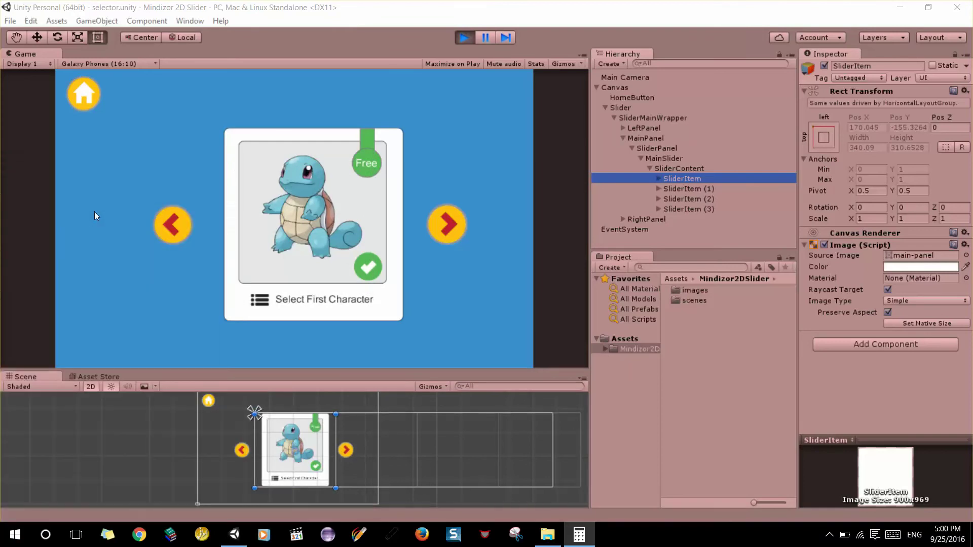
pyautogui.moveTo(673, 140); pyautogui.dragTo(400, 296)
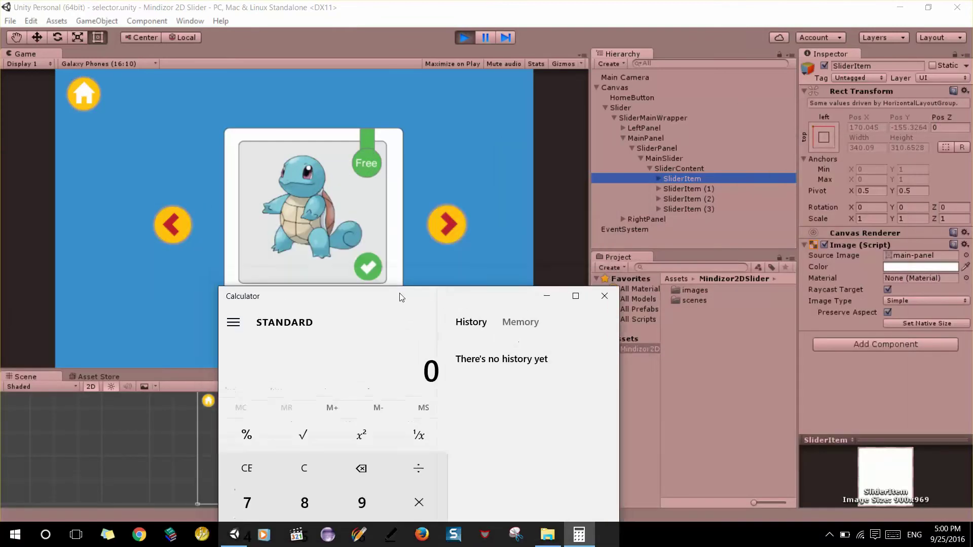
pyautogui.write('340')
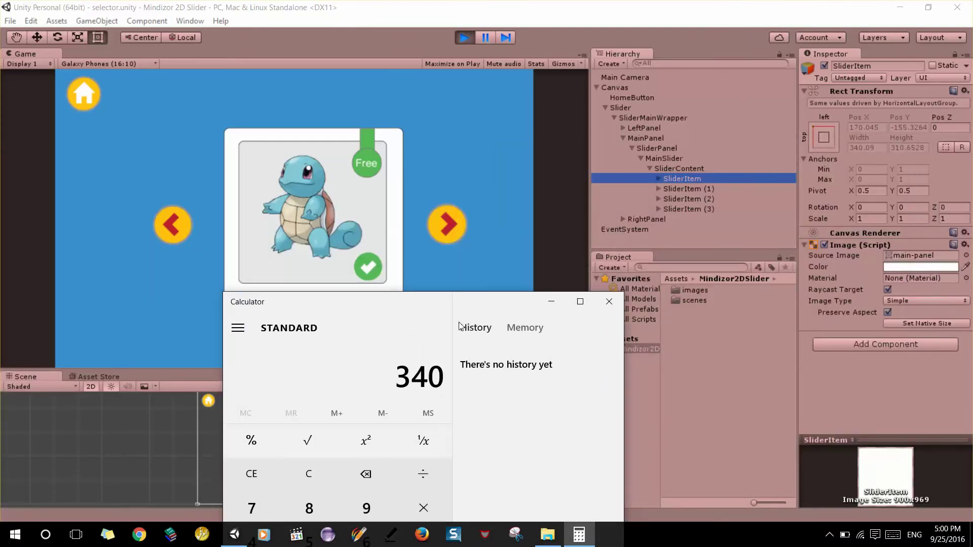
pyautogui.press('*')
pyautogui.write('4')
pyautogui.press('Return')
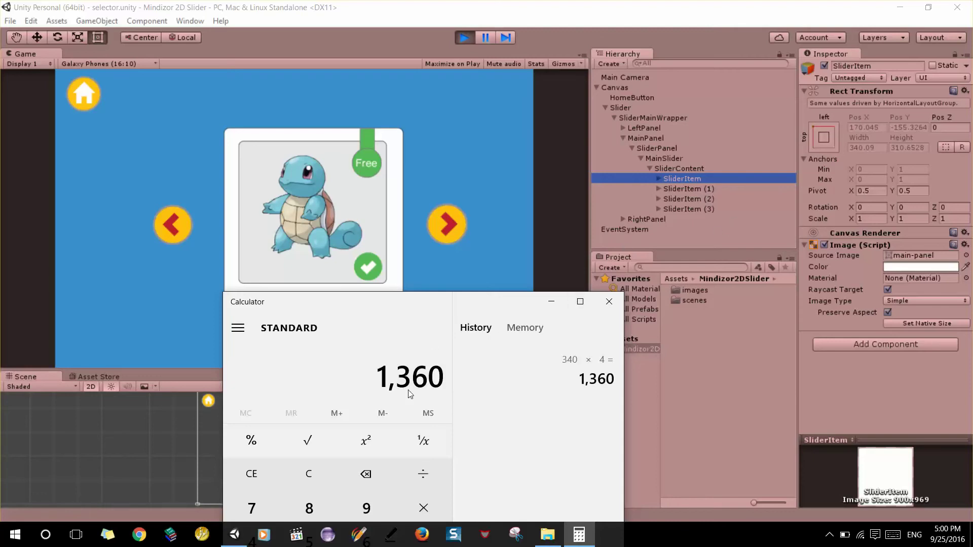
# Read SliderContent's Right offset of -914.5, then compute 1,360 − 914 = 446 in Calculator
pyautogui.click(680, 167)
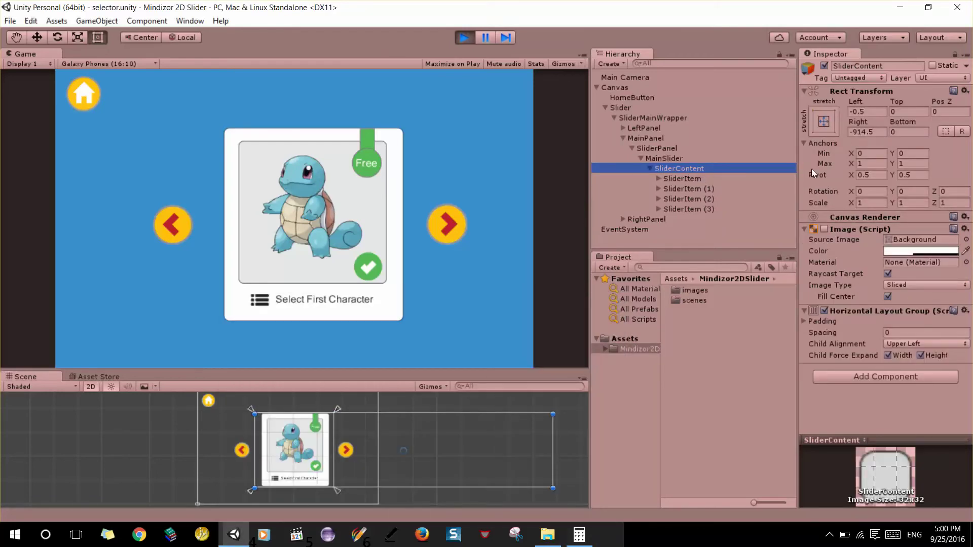
pyautogui.click(579, 534)
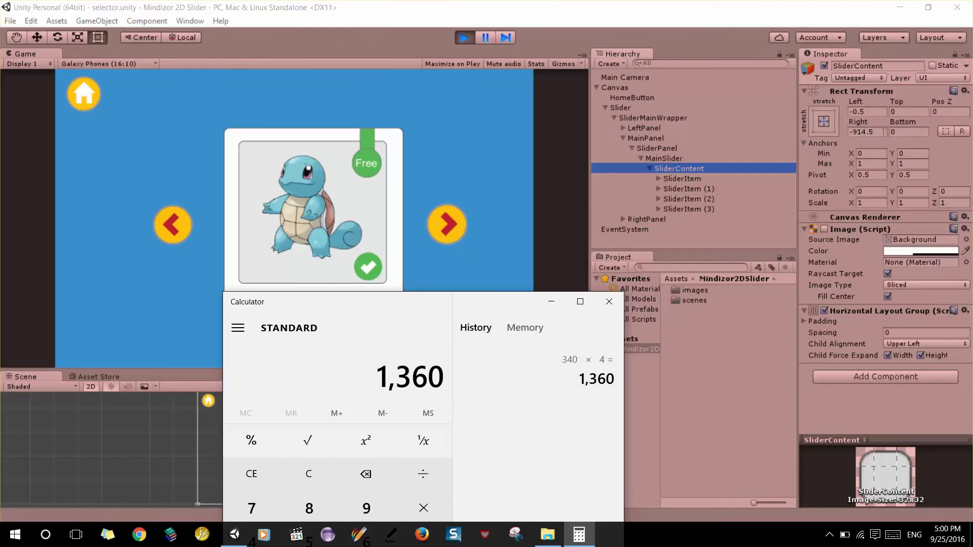
pyautogui.click(856, 133)
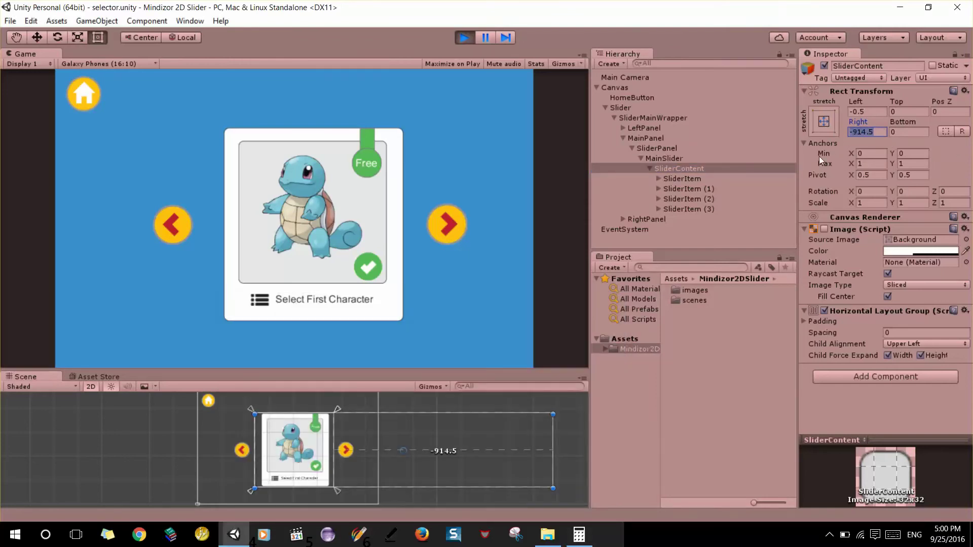
pyautogui.click(578, 534)
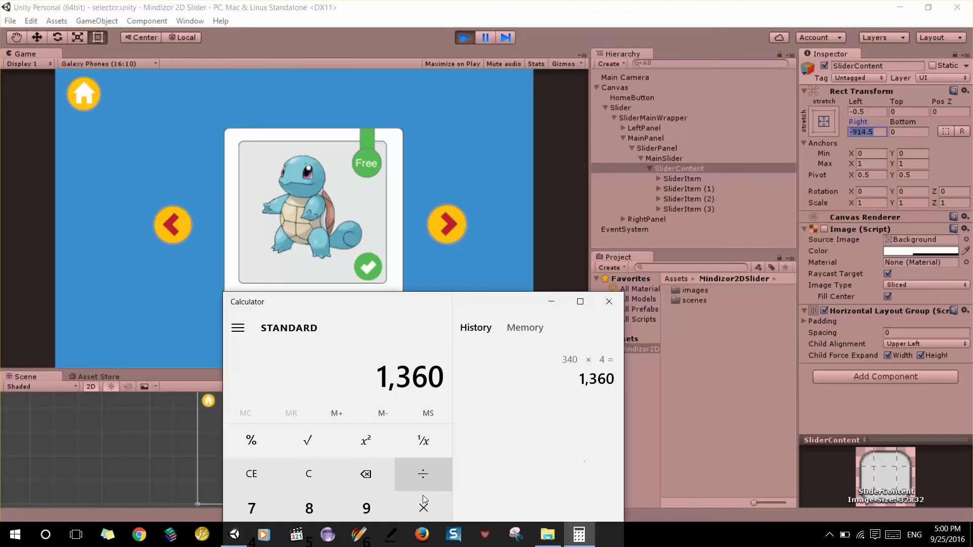
pyautogui.moveTo(427, 305); pyautogui.dragTo(441, 168)
pyautogui.click(439, 410)
pyautogui.click(380, 370)
pyautogui.click(269, 435)
pyautogui.click(265, 404)
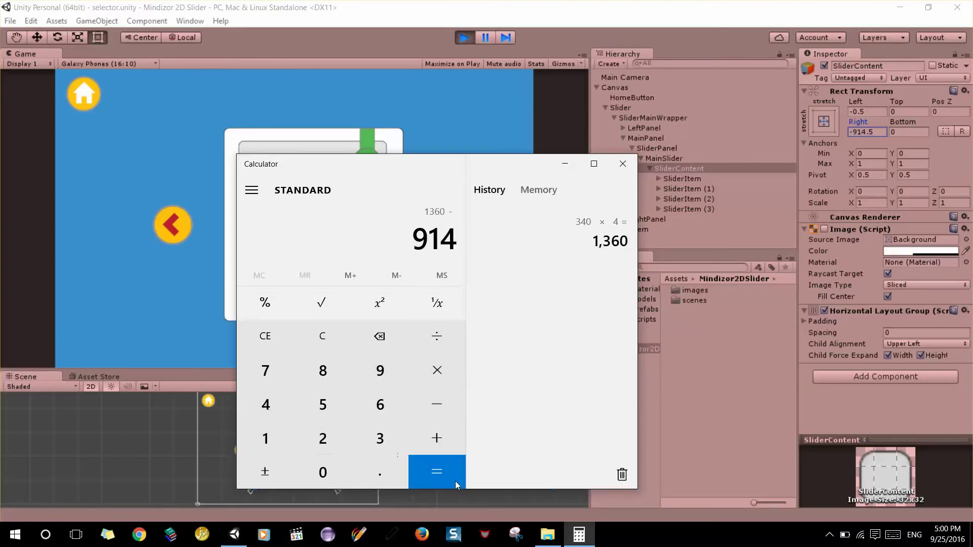
pyautogui.click(436, 472)
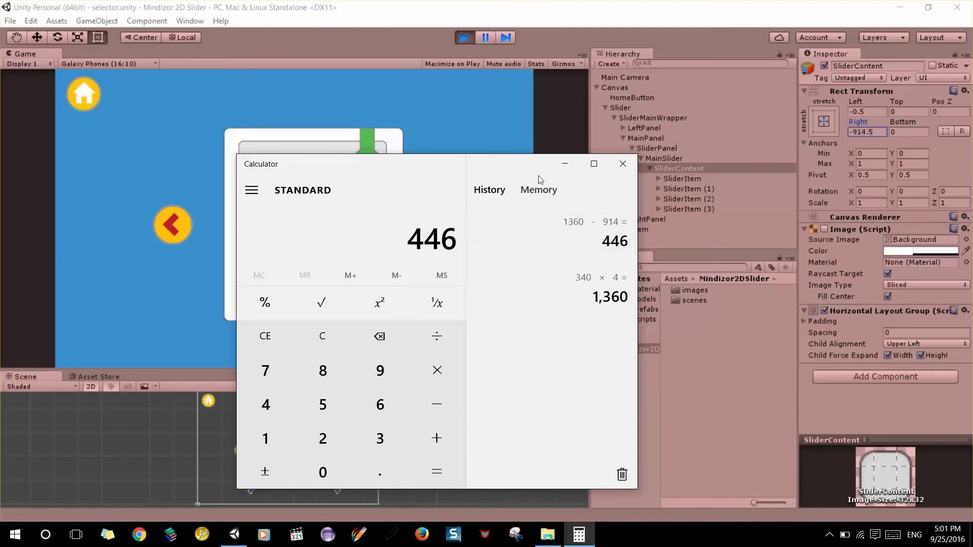
pyautogui.click(565, 163)
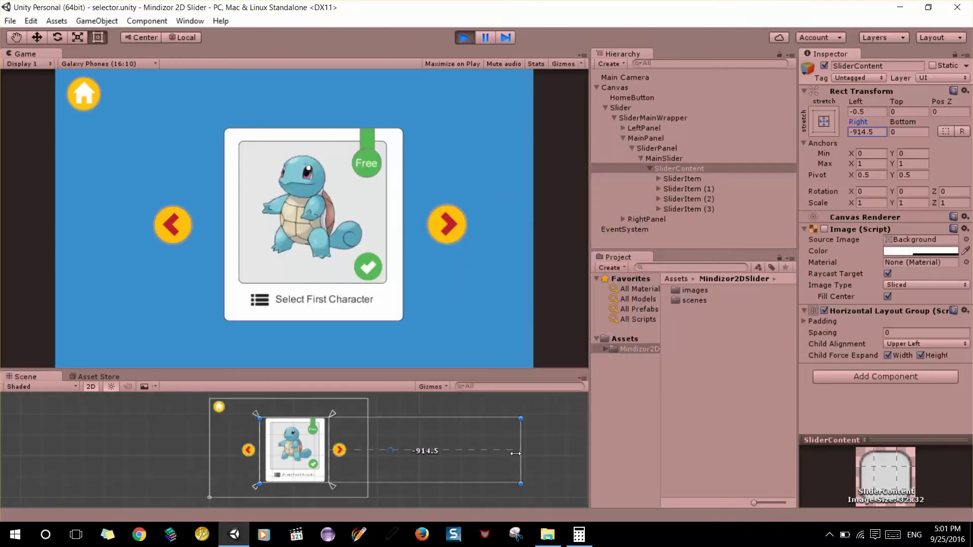
# Extend SliderContent's right edge to a Right offset of -1174 and check SliderItem's width
pyautogui.moveTo(517, 454); pyautogui.dragTo(571, 453)
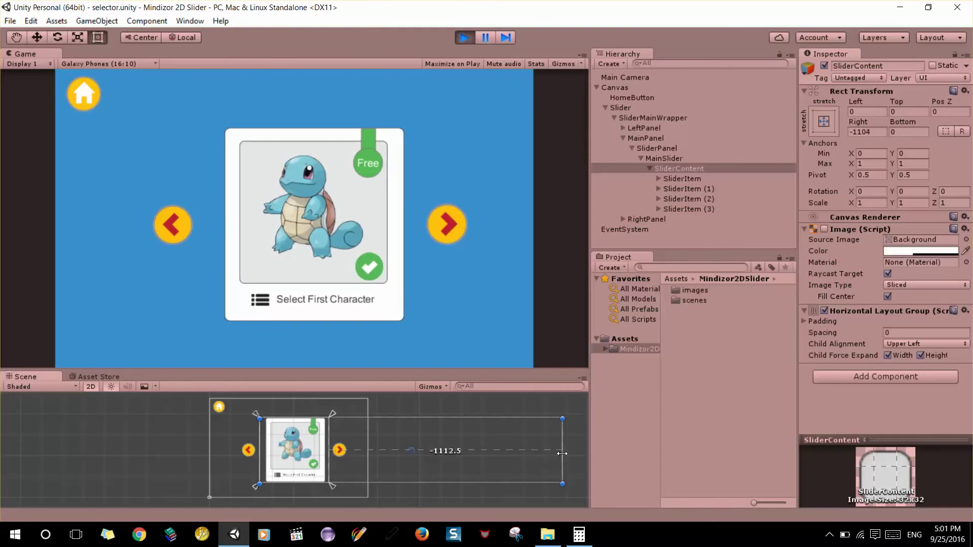
pyautogui.scroll(-1, 533, 479)
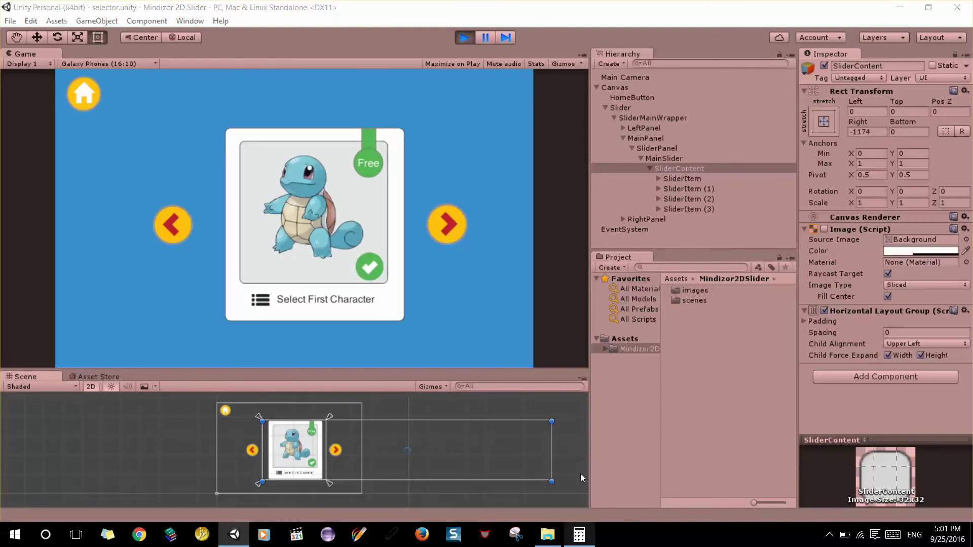
pyautogui.click(693, 178)
pyautogui.hotkey('alt', 'Tab')
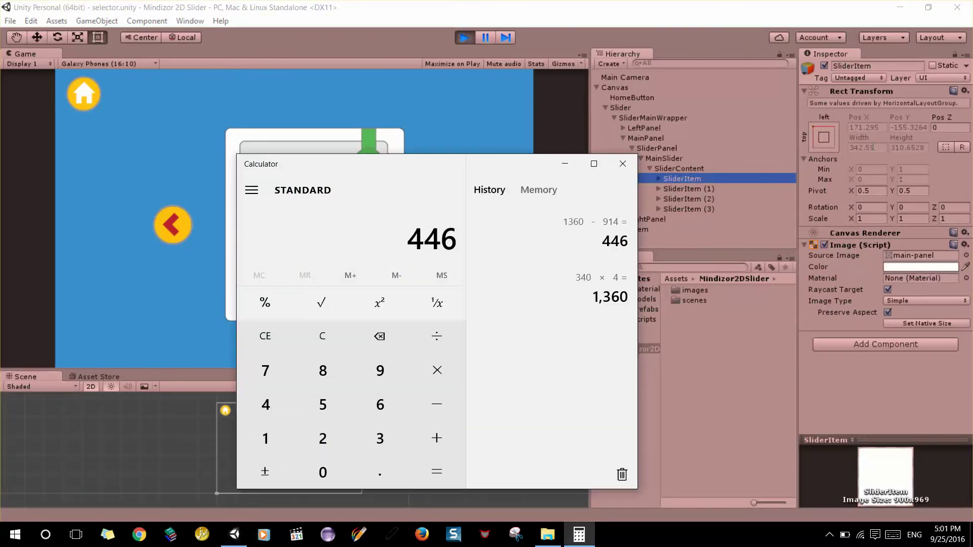
pyautogui.click(565, 163)
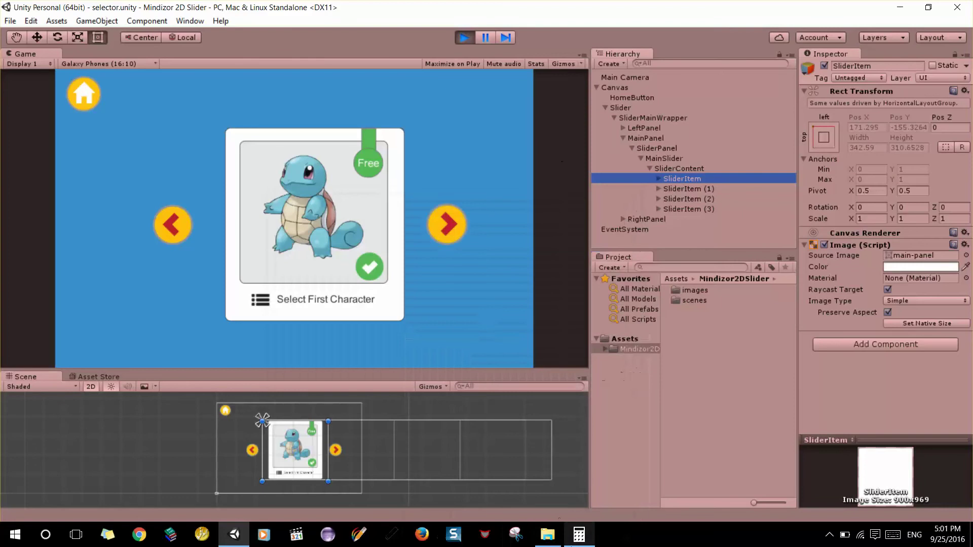
# Recompute 340 × 4 = 1,360 in Calculator, correcting a mistyped multiplier, then reselect SliderContent
pyautogui.click(579, 534)
pyautogui.click(264, 336)
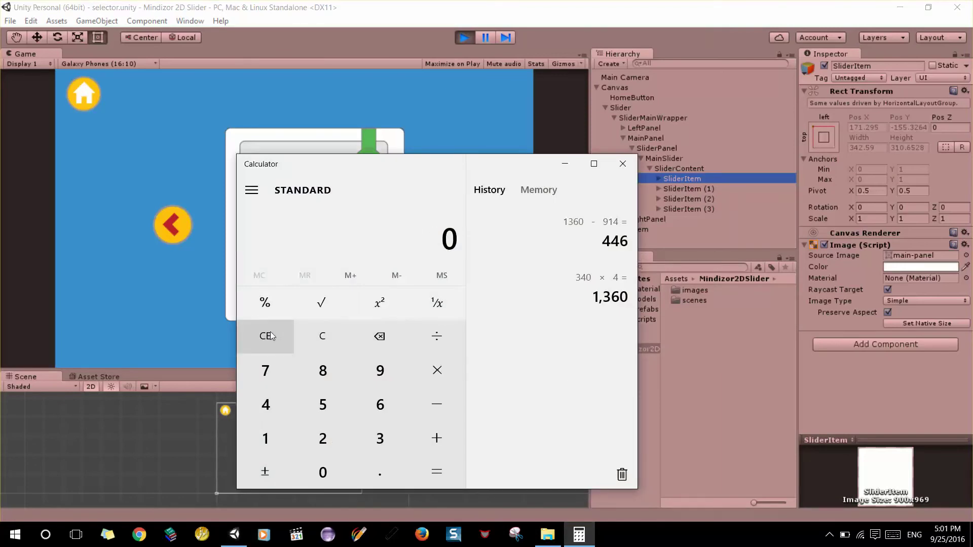
pyautogui.click(369, 440)
pyautogui.click(257, 404)
pyautogui.click(339, 477)
pyautogui.click(440, 374)
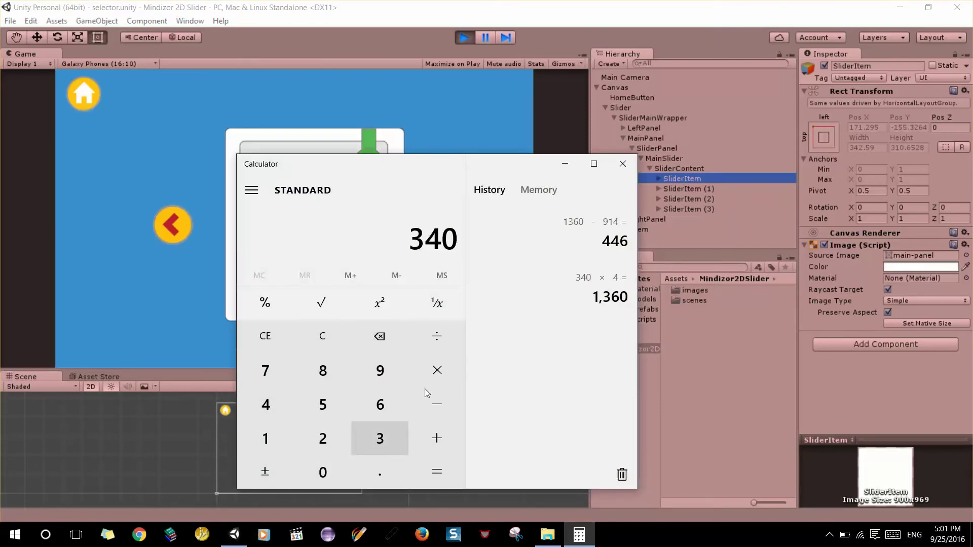
pyautogui.click(297, 406)
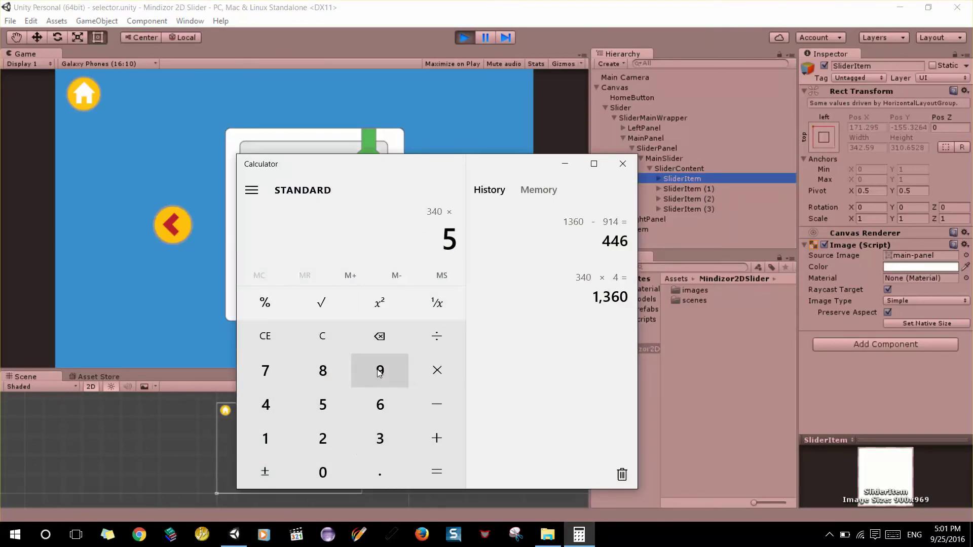
pyautogui.click(283, 394)
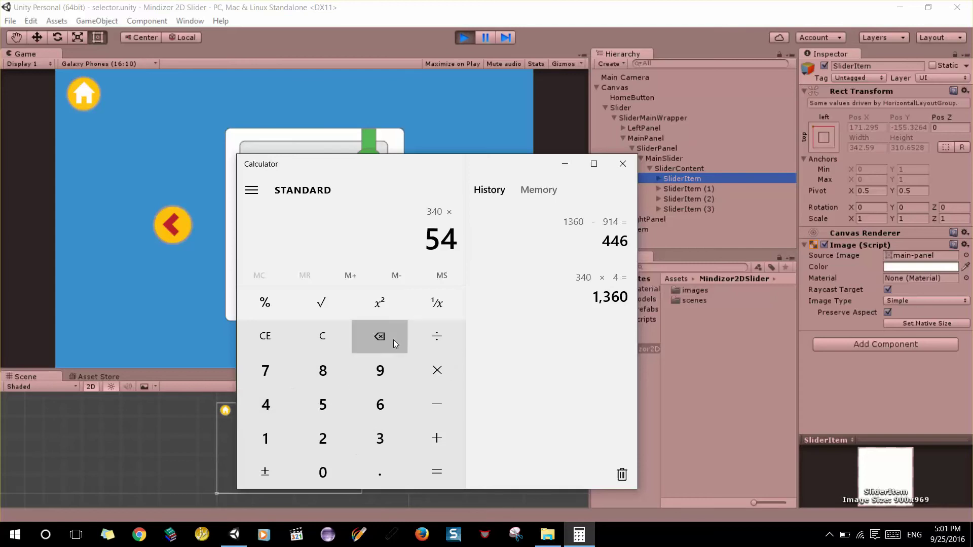
pyautogui.doubleClick(393, 339)
pyautogui.click(289, 405)
pyautogui.click(436, 471)
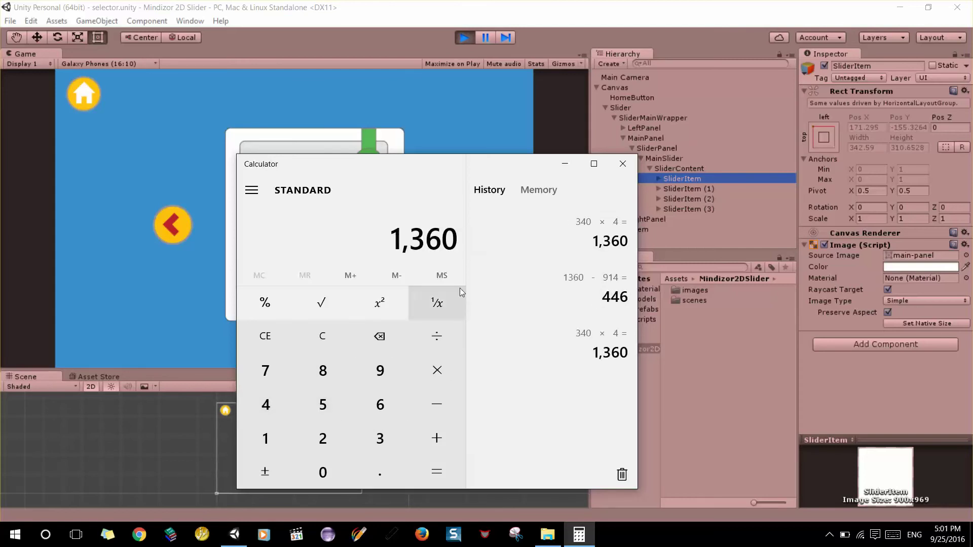
pyautogui.click(564, 163)
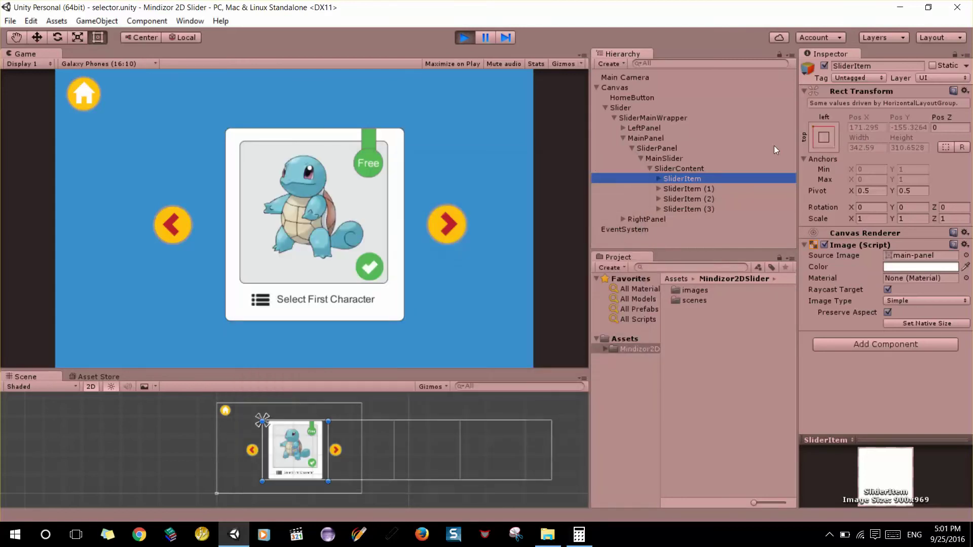
pyautogui.click(676, 169)
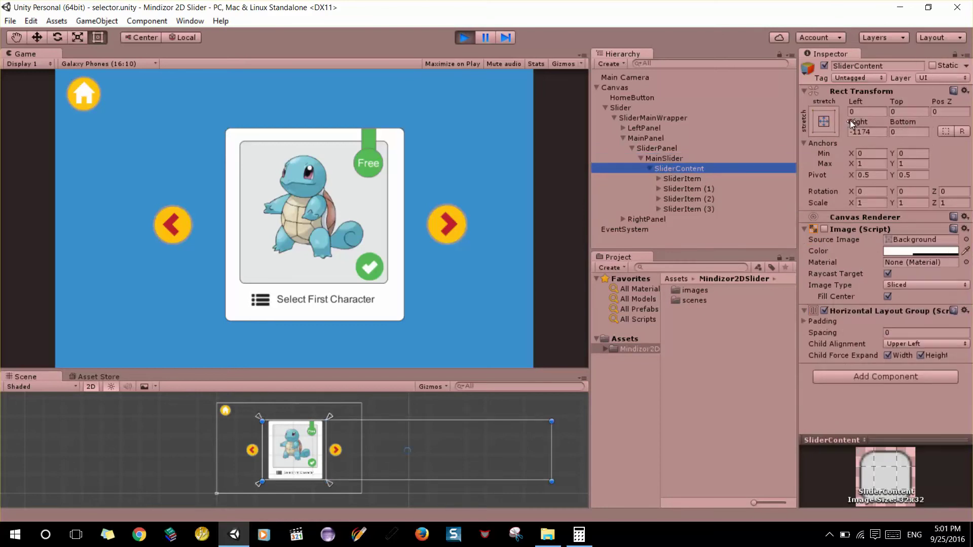
# Try out SliderContent sizes by dragging its edges in the Scene view, then exit play mode to revert
pyautogui.click(883, 132)
pyautogui.click(853, 132)
pyautogui.scroll(-1, 561, 455)
pyautogui.scroll(-1, 541, 457)
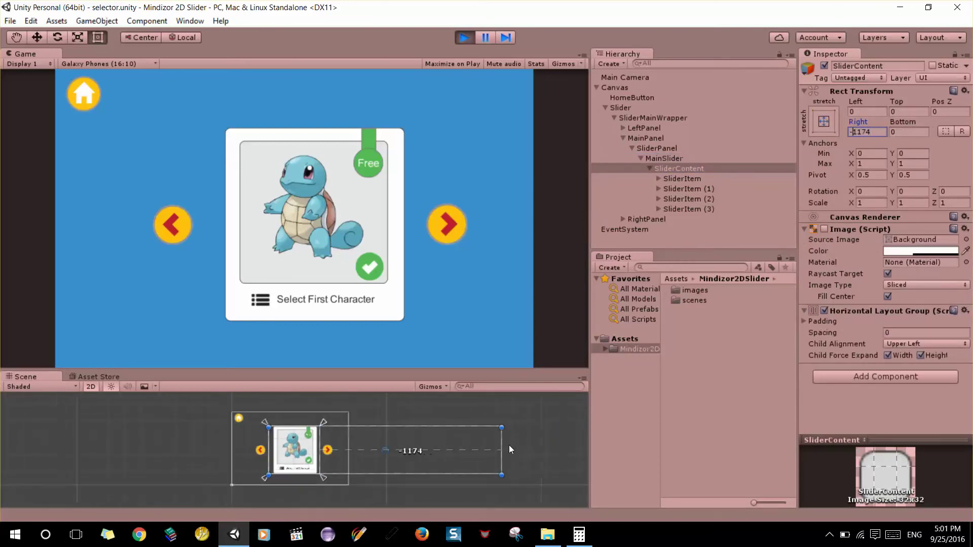
pyautogui.moveTo(505, 446); pyautogui.dragTo(553, 443)
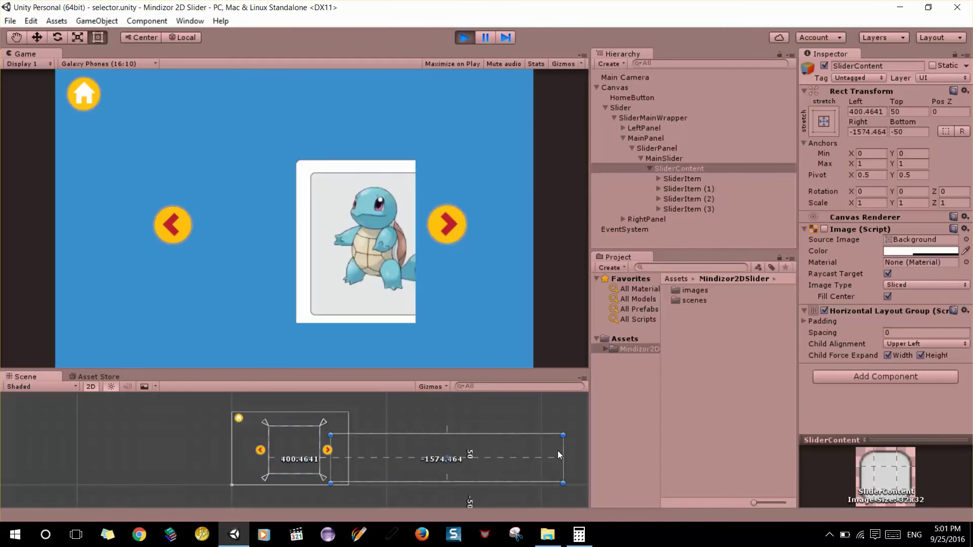
pyautogui.moveTo(499, 457); pyautogui.dragTo(363, 446)
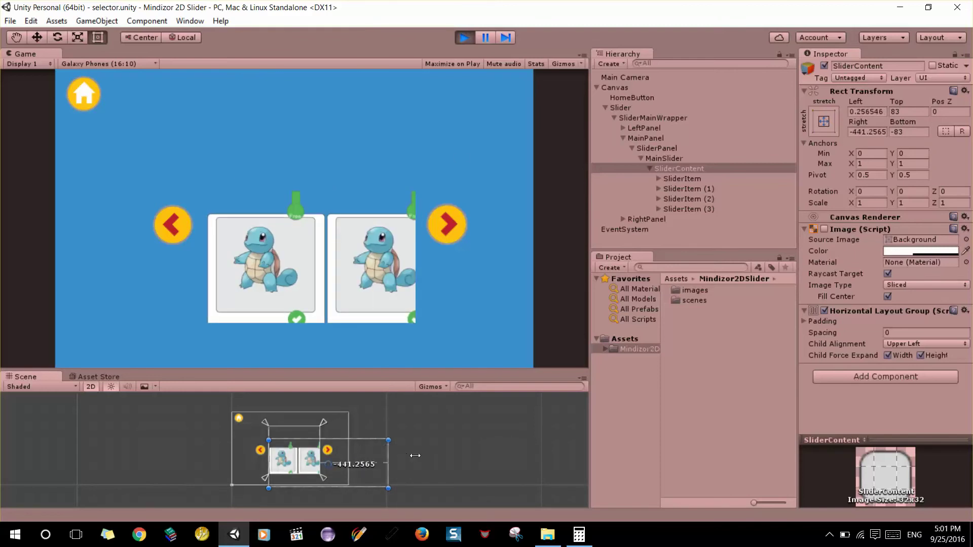
pyautogui.click(463, 39)
pyautogui.click(463, 38)
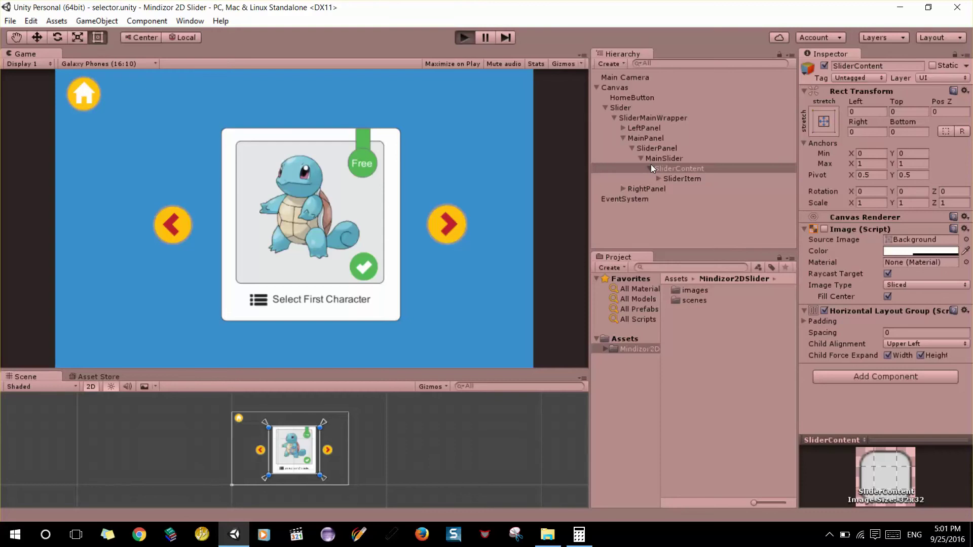
# Enter play mode and select the SliderItem card in the Hierarchy
pyautogui.click(463, 37)
pyautogui.click(693, 179)
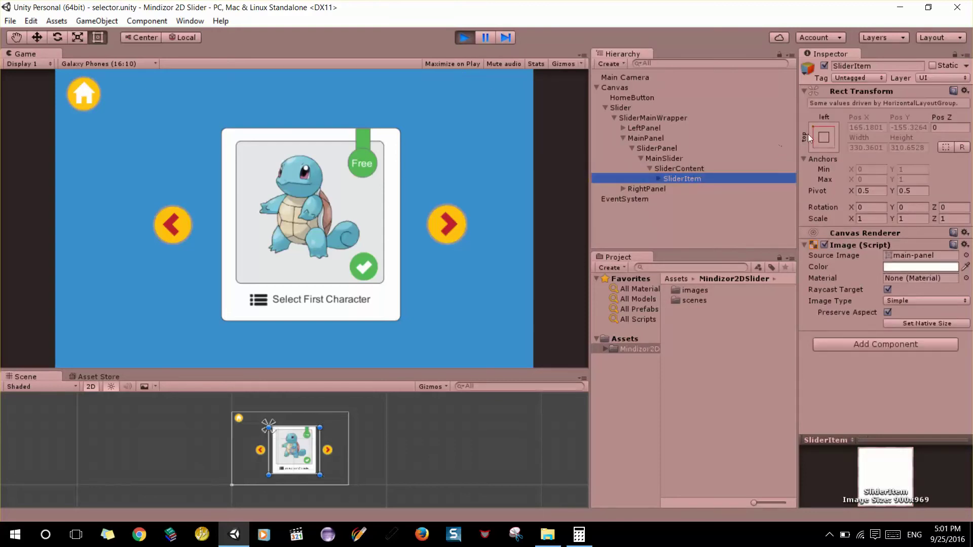
# Duplicate SliderItem into SliderItem (1) from its right-click menu
pyautogui.click(677, 171)
pyautogui.click(679, 181)
pyautogui.rightClick(679, 181)
pyautogui.click(672, 172)
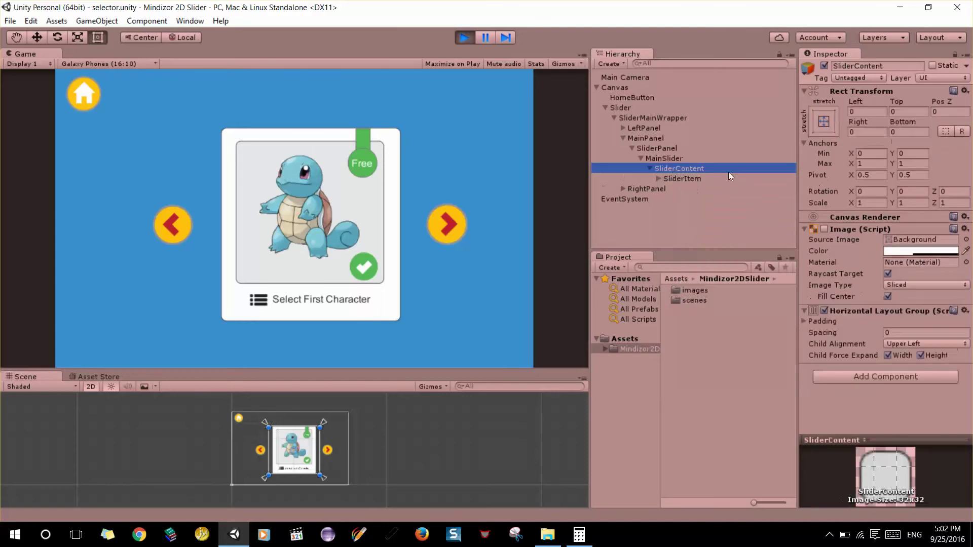
pyautogui.click(676, 178)
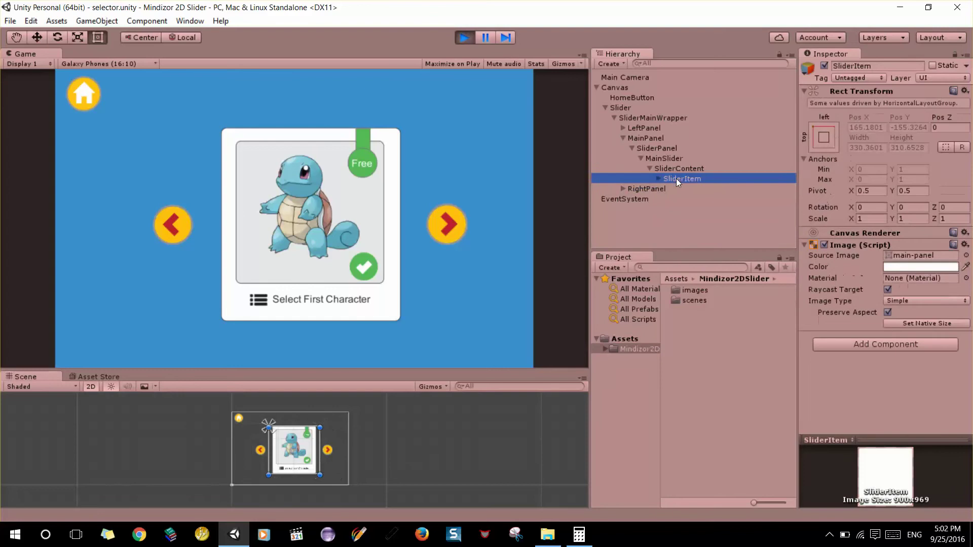
pyautogui.rightClick(677, 178)
pyautogui.click(725, 236)
# Compare SliderContent and SliderItem layout settings, then deselect SliderContent
pyautogui.click(677, 167)
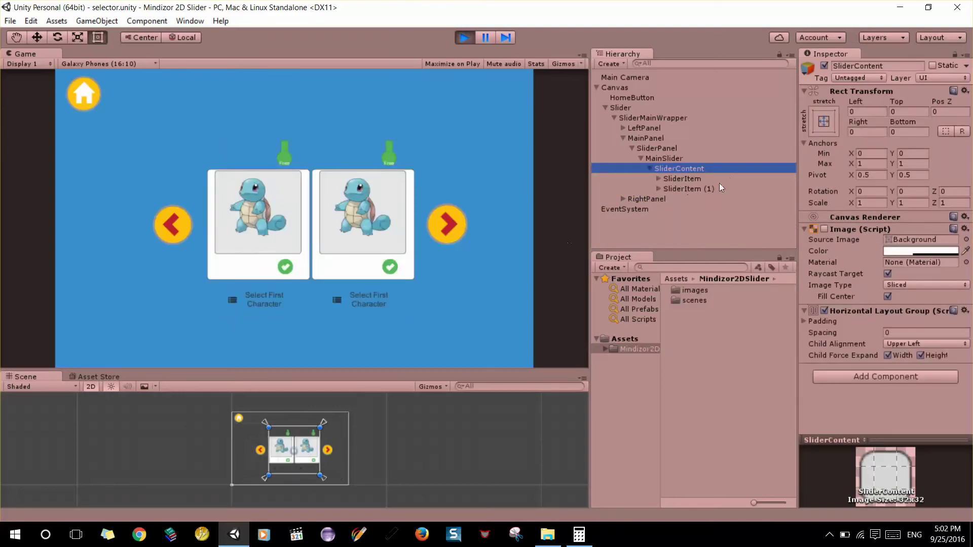
pyautogui.click(692, 180)
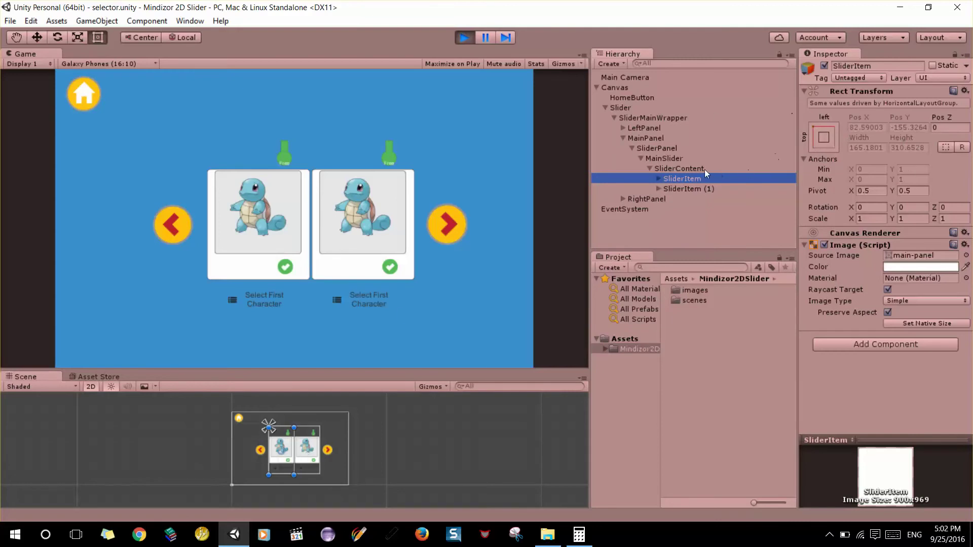
pyautogui.click(717, 170)
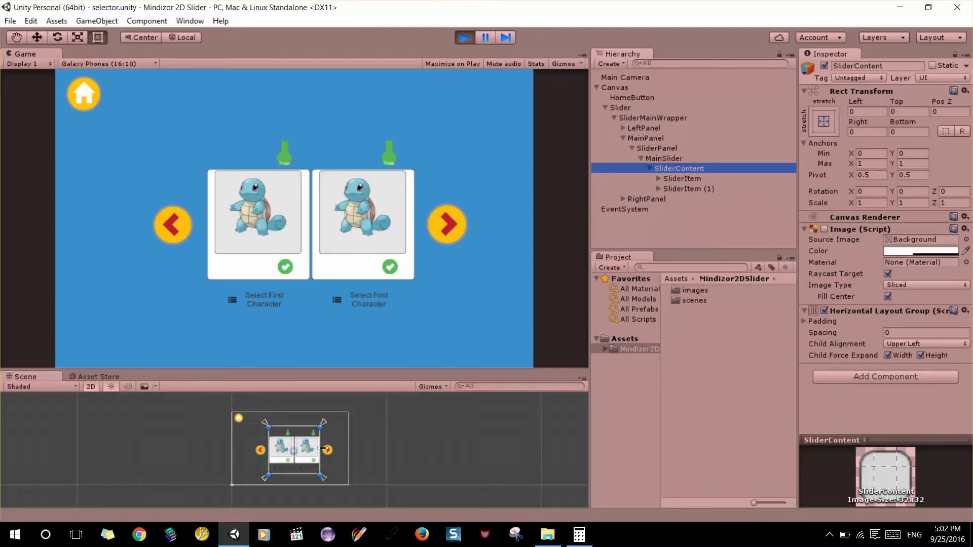
pyautogui.click(375, 449)
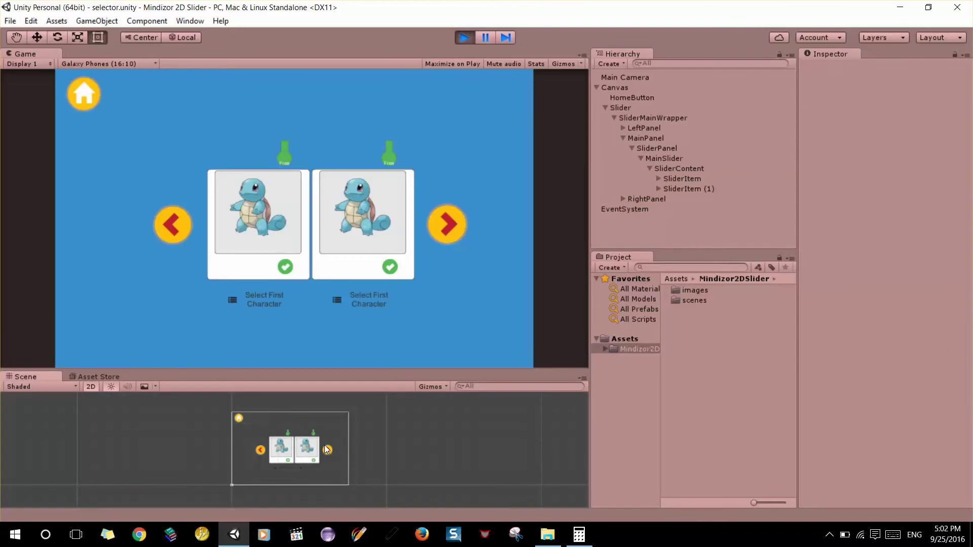
# Stretch SliderContent's right edge and enter -330 as its Right offset, keeping Left at 0
pyautogui.click(673, 168)
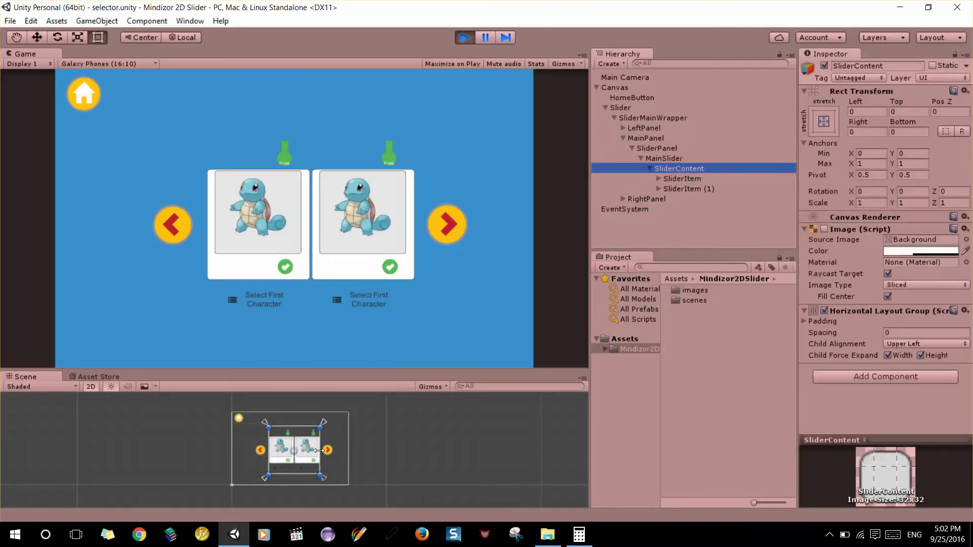
pyautogui.moveTo(321, 450); pyautogui.dragTo(353, 449)
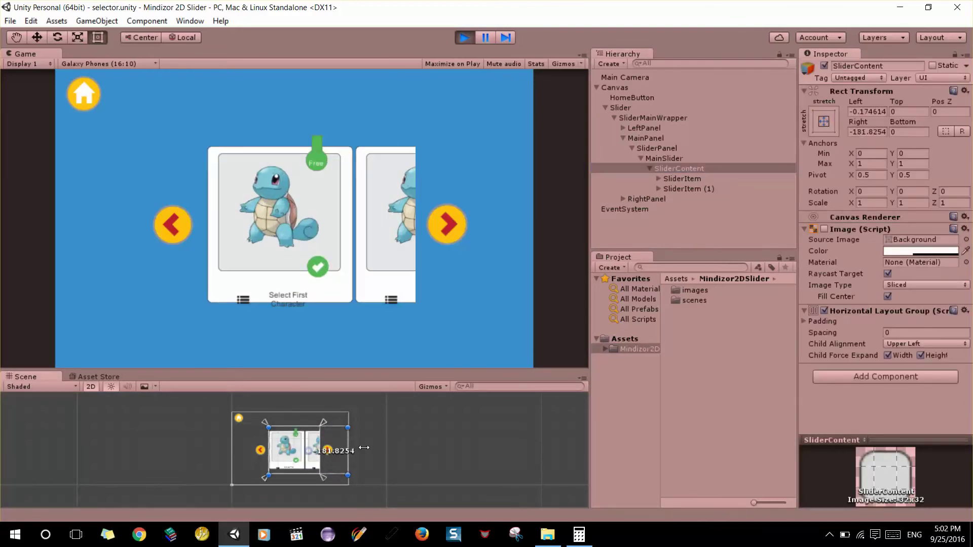
pyautogui.moveTo(363, 448); pyautogui.dragTo(382, 448)
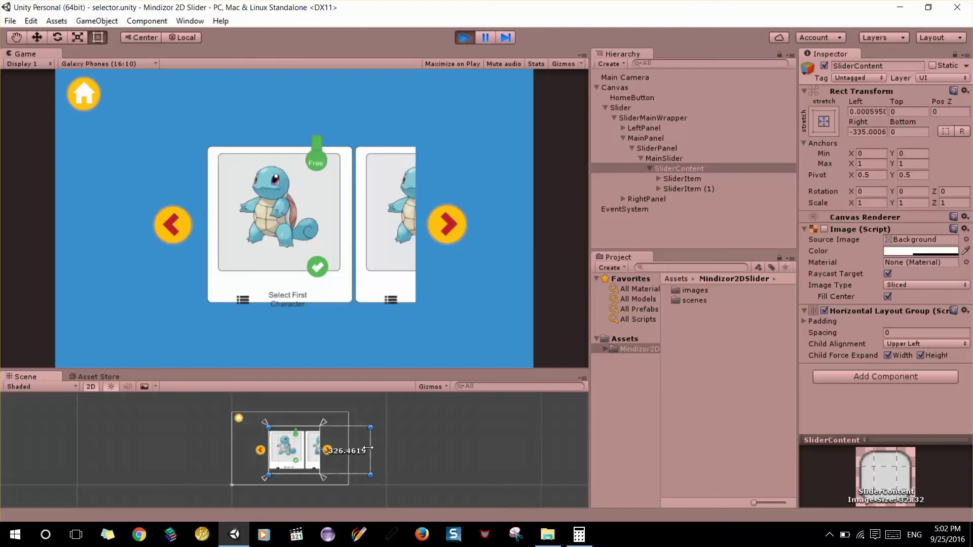
pyautogui.click(856, 134)
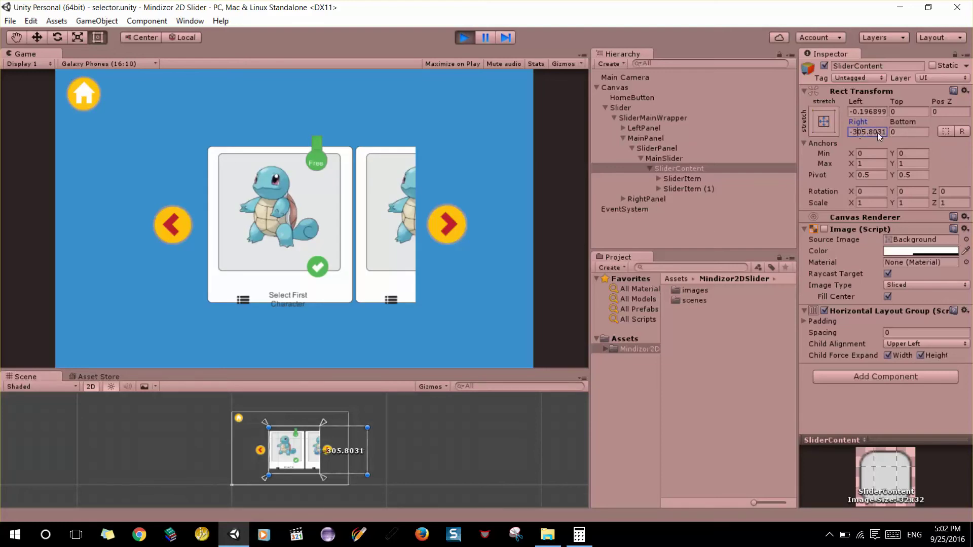
pyautogui.write('-33')
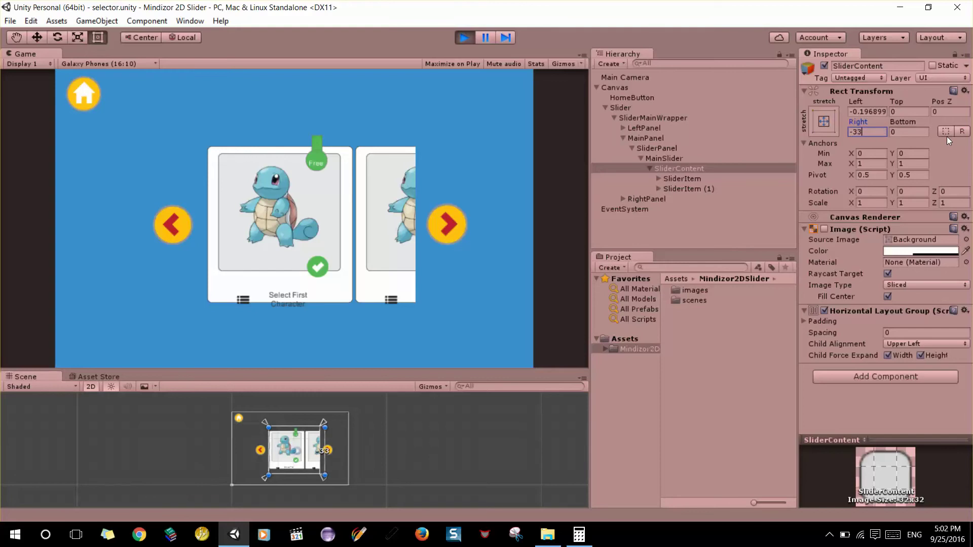
pyautogui.write('0')
pyautogui.click(867, 111)
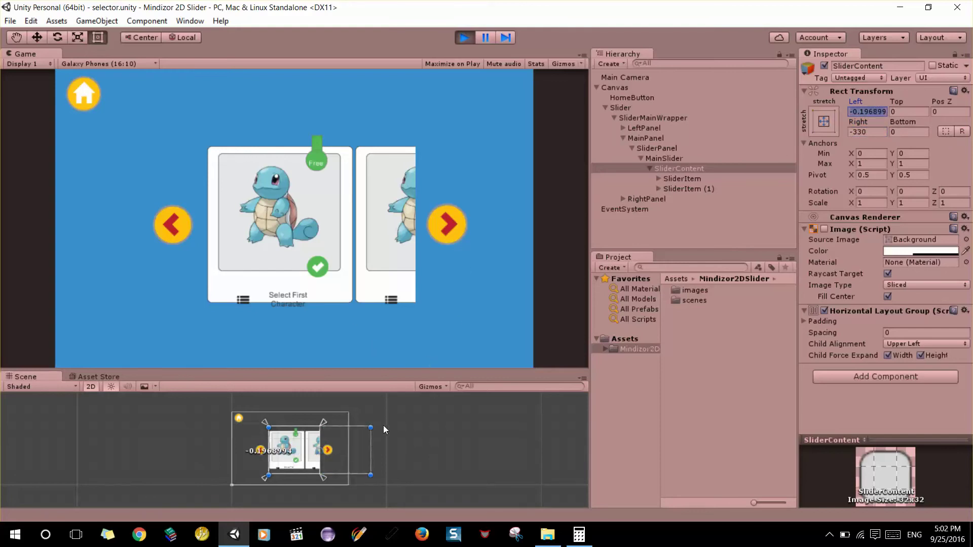
pyautogui.click(401, 375)
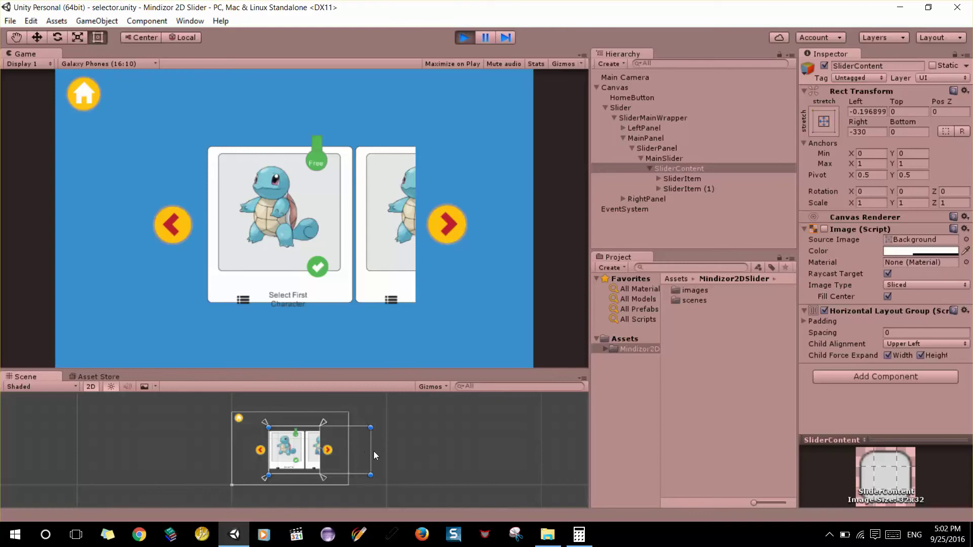
pyautogui.moveTo(372, 451); pyautogui.dragTo(379, 450)
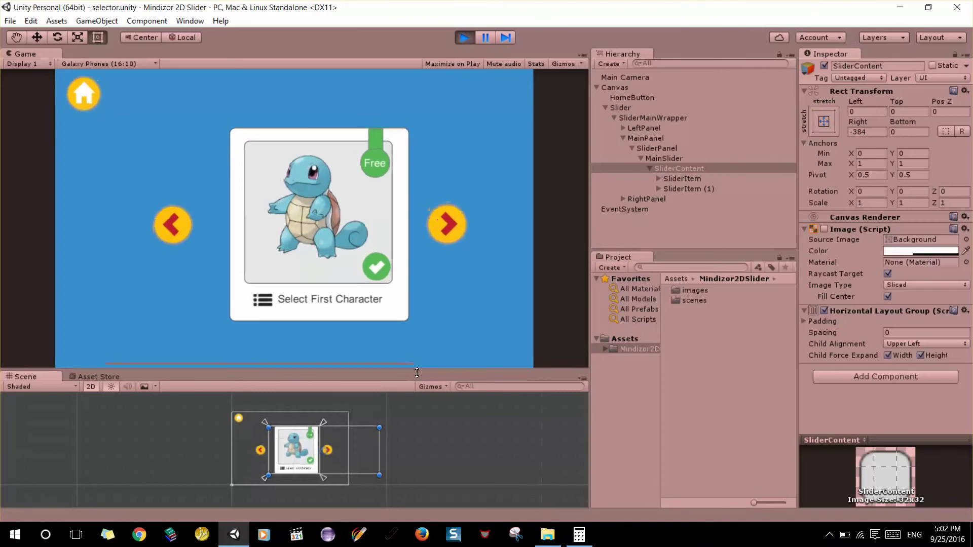
pyautogui.click(851, 133)
pyautogui.write('-330')
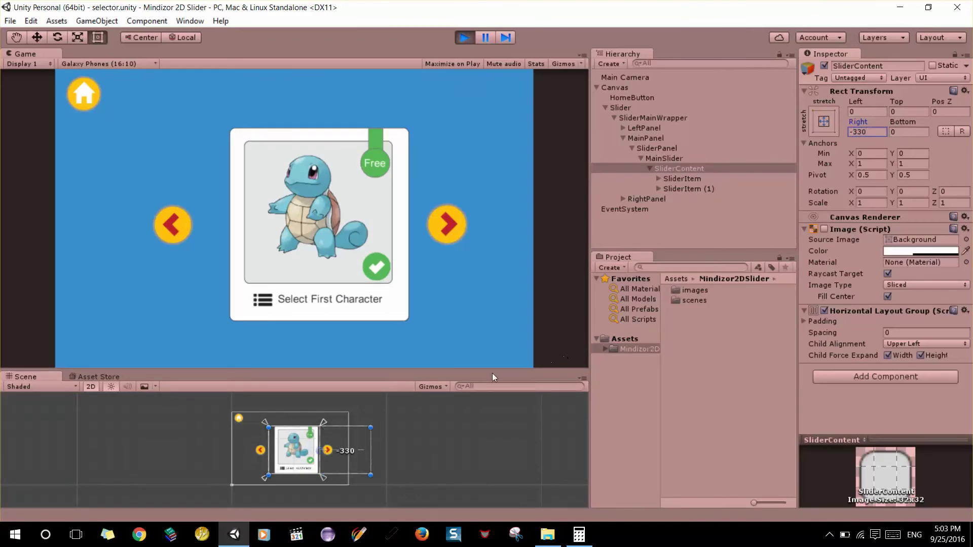
# Commit Right -330, swipe the cards in the Game view, and inspect SliderItem and SliderContent
pyautogui.click(491, 364)
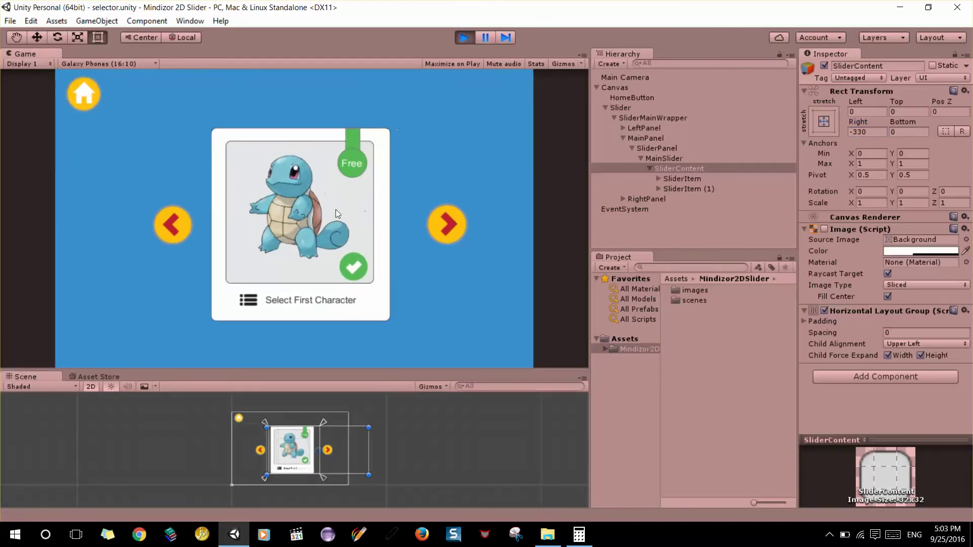
pyautogui.moveTo(366, 226); pyautogui.dragTo(279, 225)
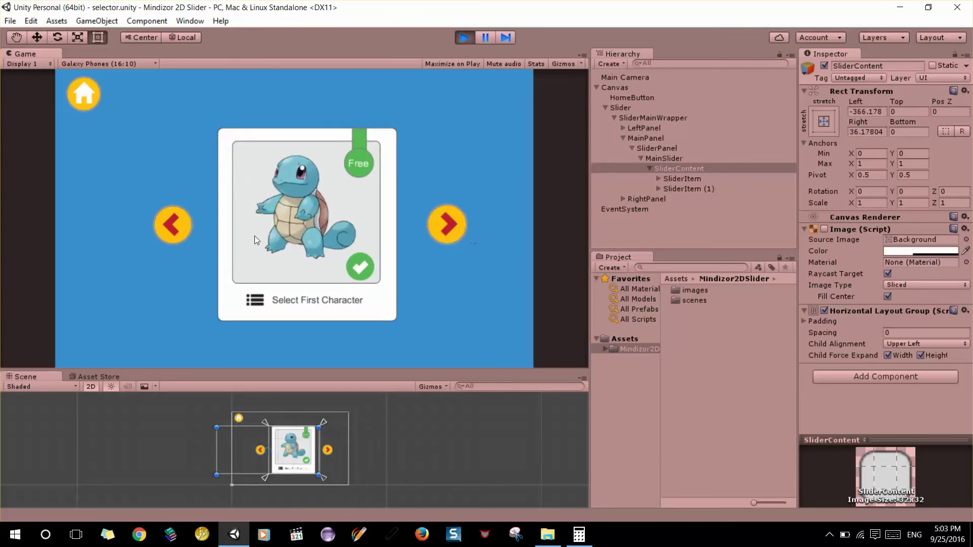
pyautogui.moveTo(353, 220); pyautogui.dragTo(277, 220)
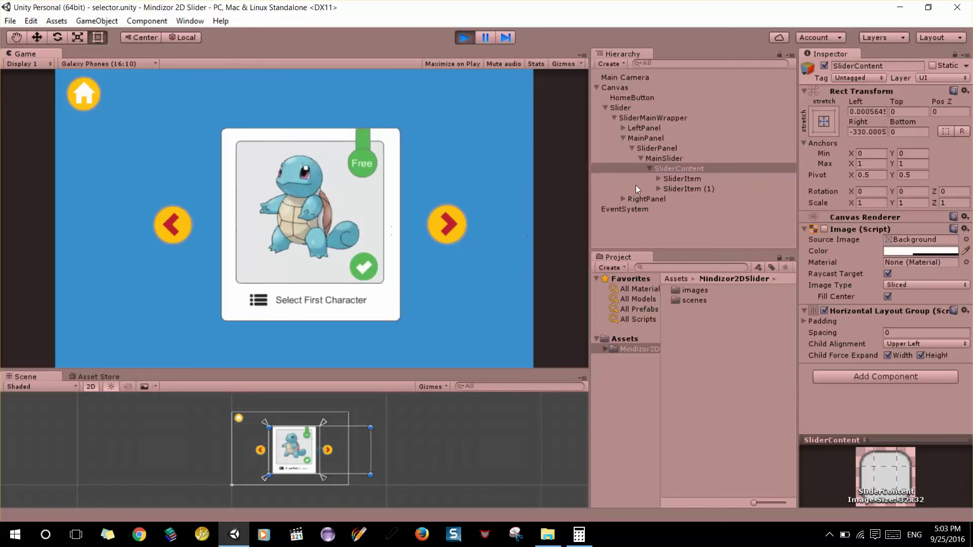
pyautogui.click(688, 178)
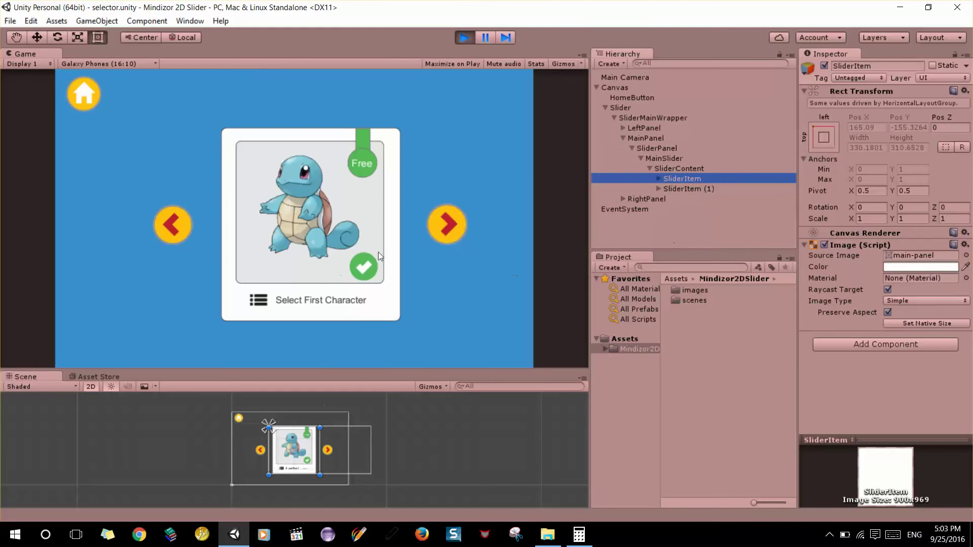
pyautogui.click(446, 225)
pyautogui.click(682, 170)
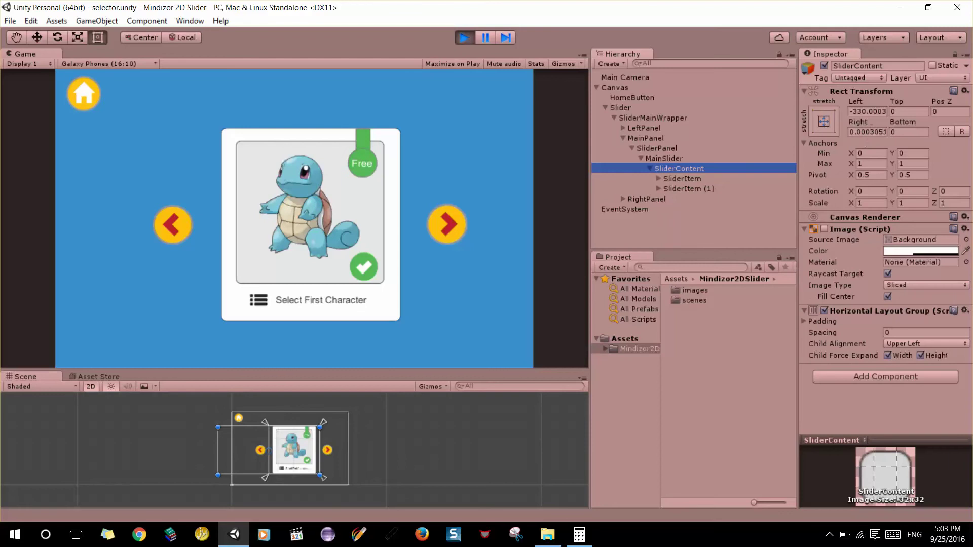
pyautogui.click(680, 180)
# Duplicate SliderItem into a third card, SliderItem (2), and compute 330 × 2 = 660 in Calculator
pyautogui.rightClick(680, 181)
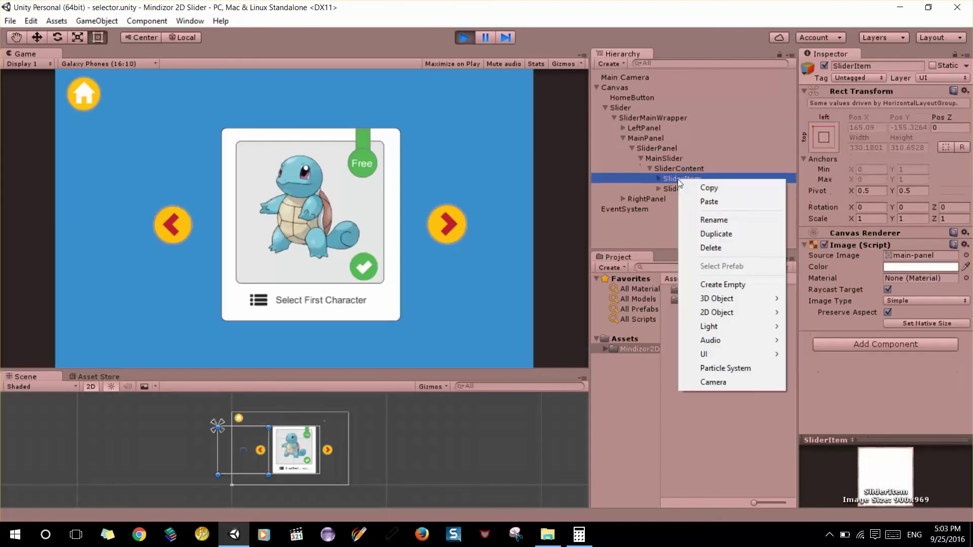
pyautogui.click(694, 234)
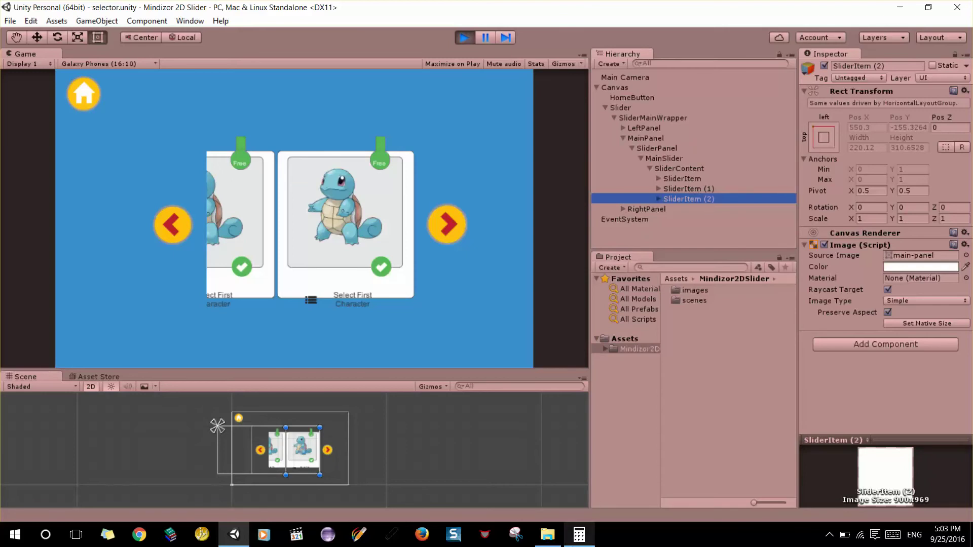
pyautogui.click(579, 534)
pyautogui.click(327, 341)
pyautogui.doubleClick(372, 436)
pyautogui.click(308, 474)
pyautogui.click(436, 370)
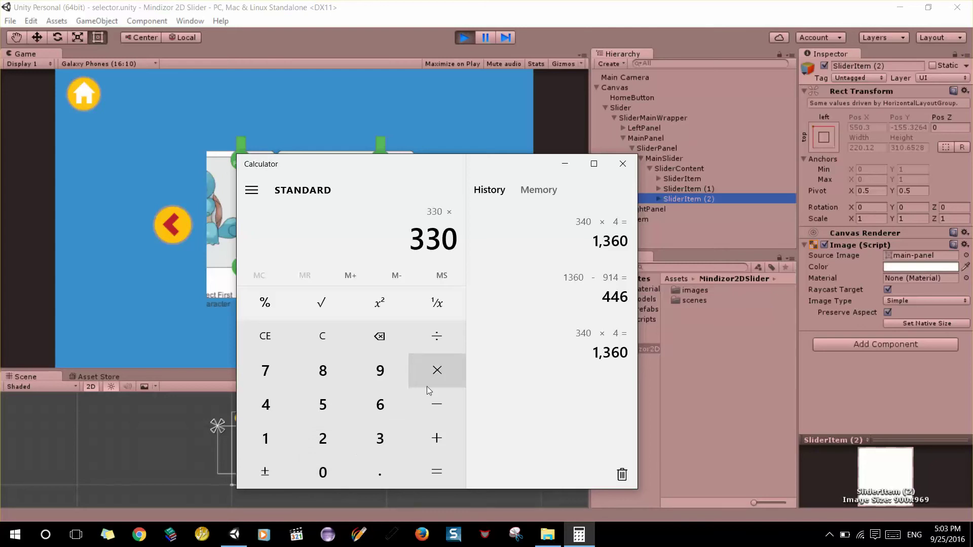
pyautogui.click(323, 438)
pyautogui.click(440, 479)
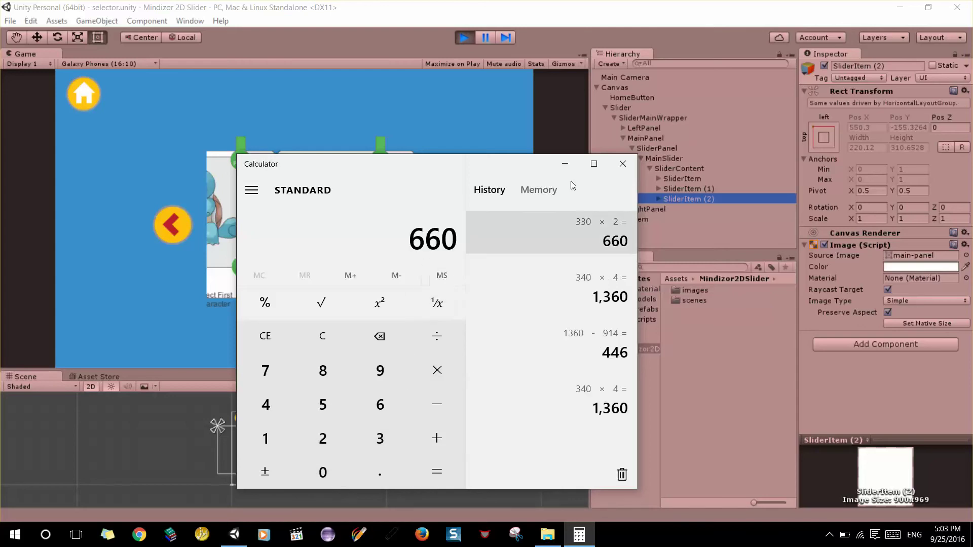
pyautogui.click(565, 163)
pyautogui.click(686, 169)
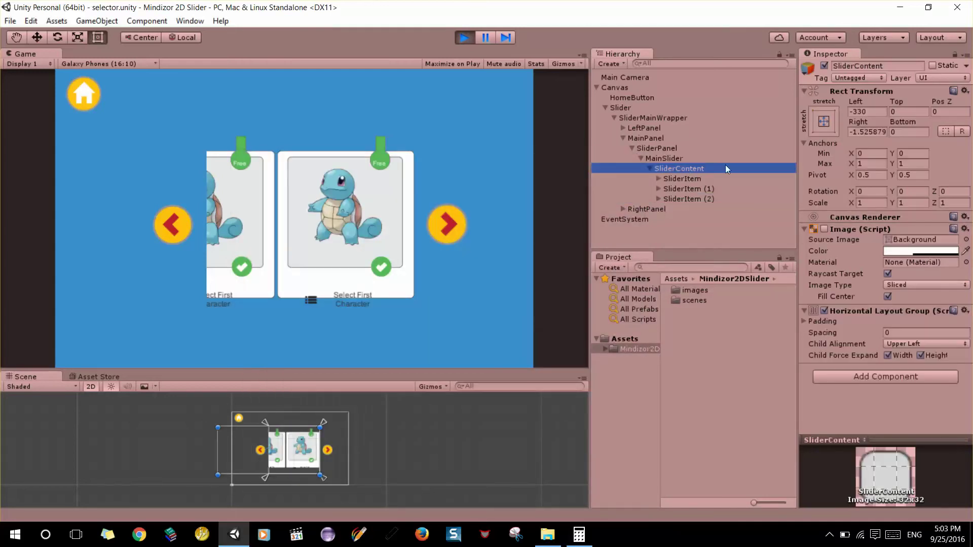
# Enter -660 in SliderContent's Right offset field and confirm it
pyautogui.click(876, 131)
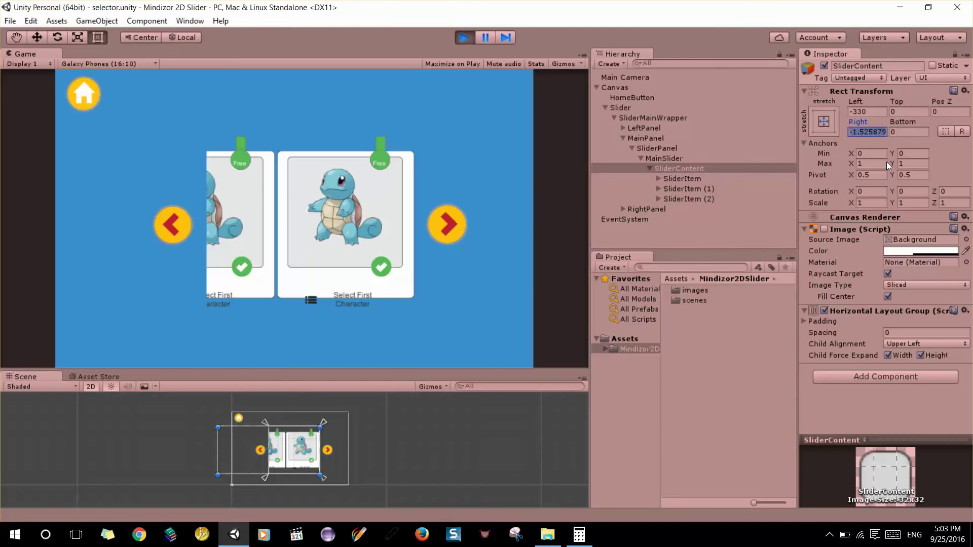
pyautogui.write('-660')
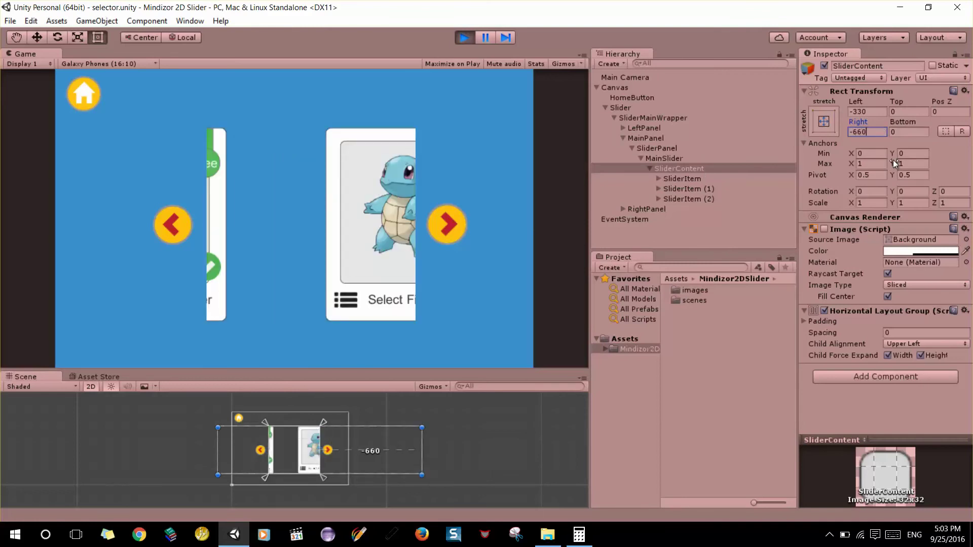
pyautogui.click(391, 369)
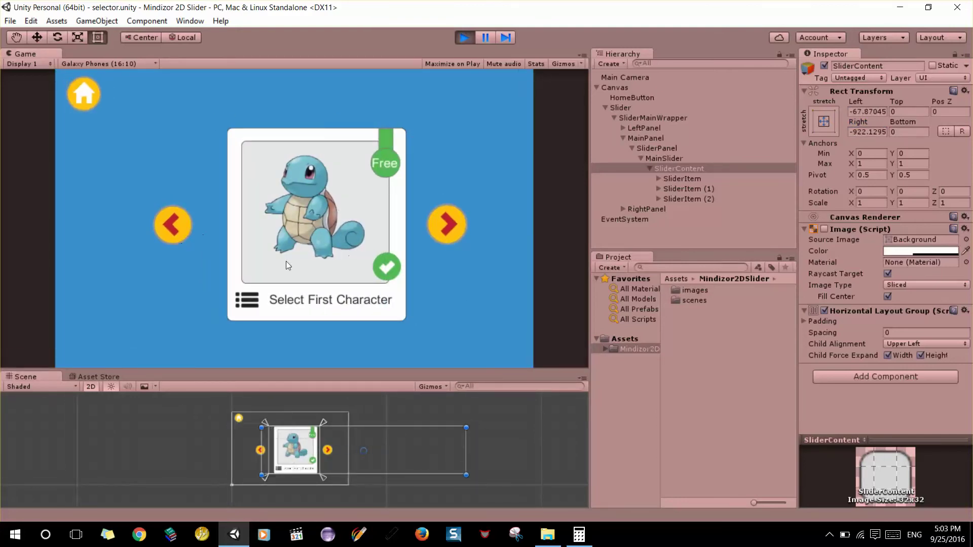
# Swipe the cards left and right in the Game view to test the widened slider
pyautogui.moveTo(176, 256); pyautogui.dragTo(141, 248)
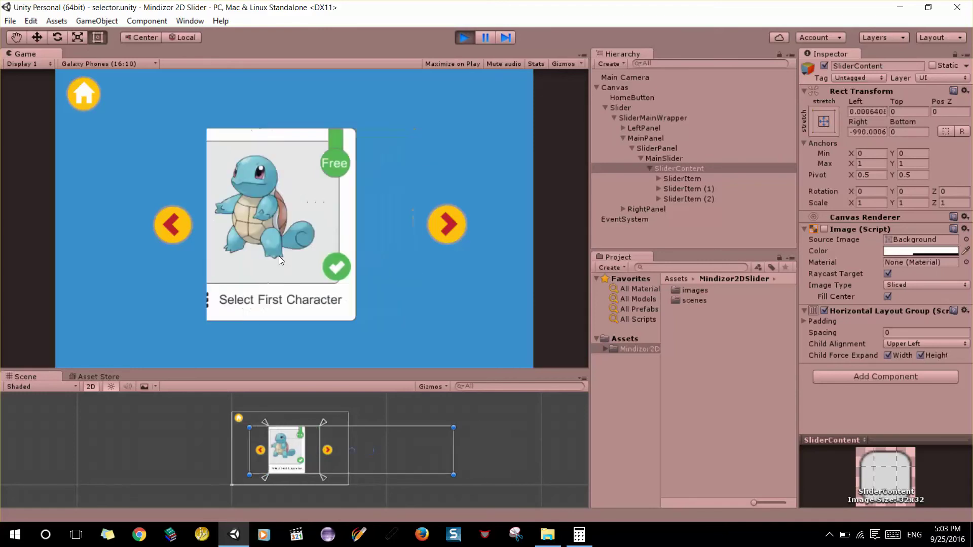
pyautogui.moveTo(141, 248); pyautogui.dragTo(345, 260)
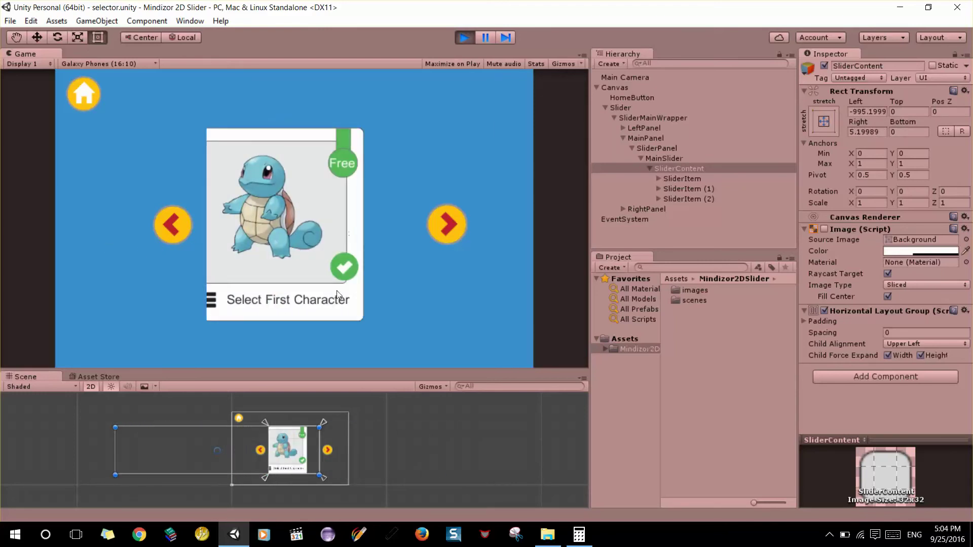
pyautogui.moveTo(296, 221); pyautogui.dragTo(339, 215)
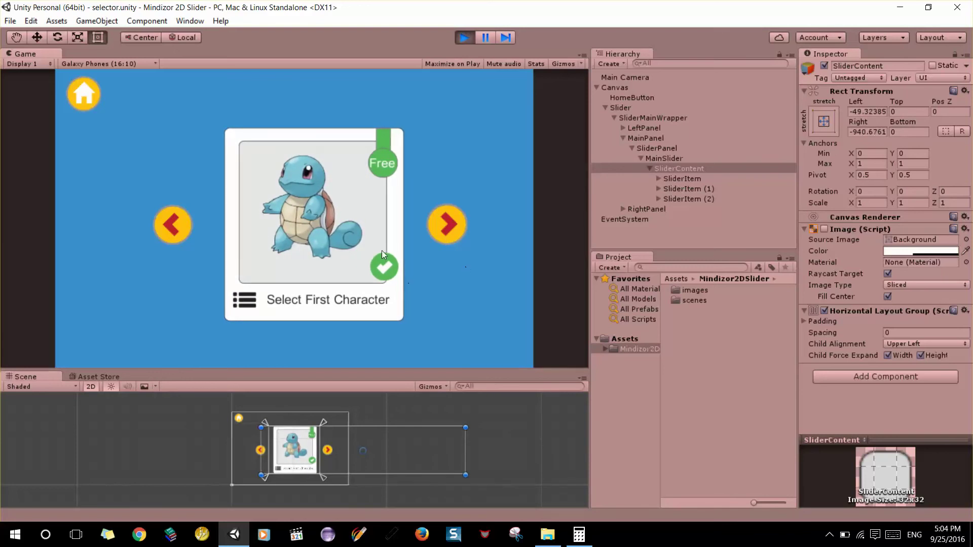
pyautogui.moveTo(361, 242); pyautogui.dragTo(312, 241)
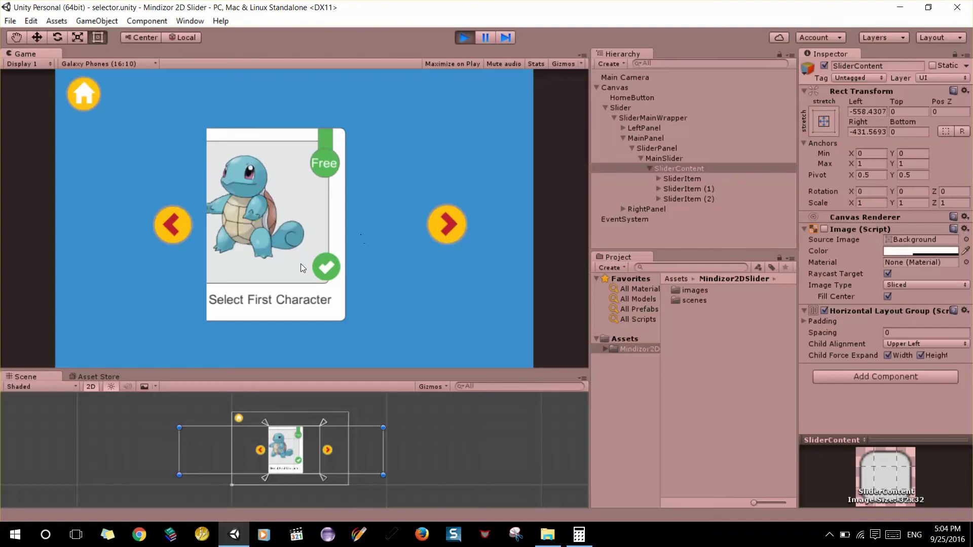
pyautogui.moveTo(278, 301); pyautogui.dragTo(408, 267)
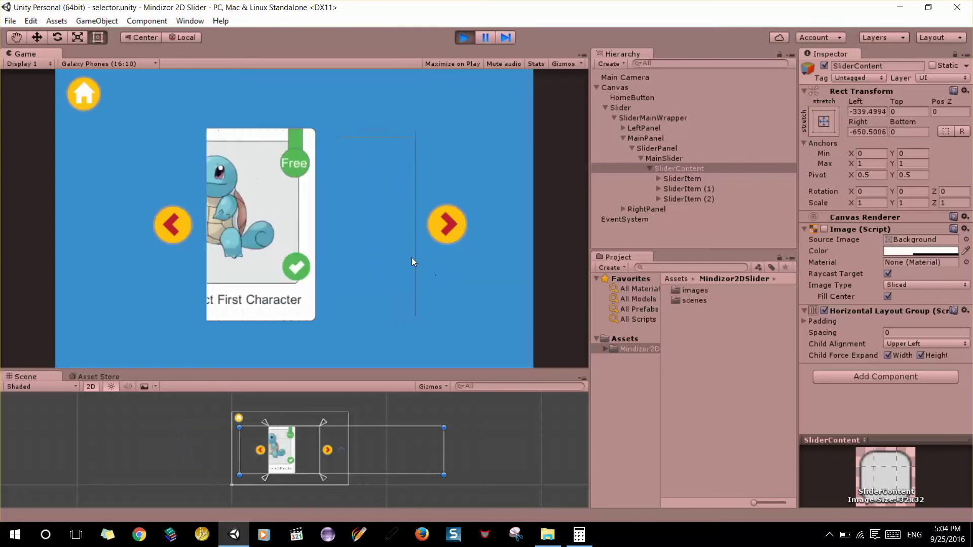
pyautogui.moveTo(330, 248); pyautogui.dragTo(311, 248)
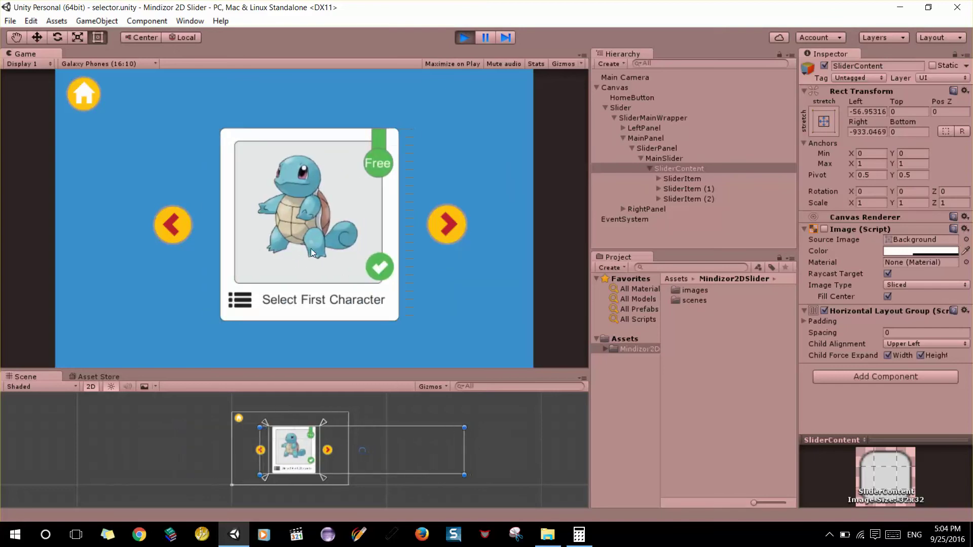
# Frame and expand the first SliderItem to view its child panels, then stop play mode
pyautogui.click(679, 178)
pyautogui.doubleClick(680, 179)
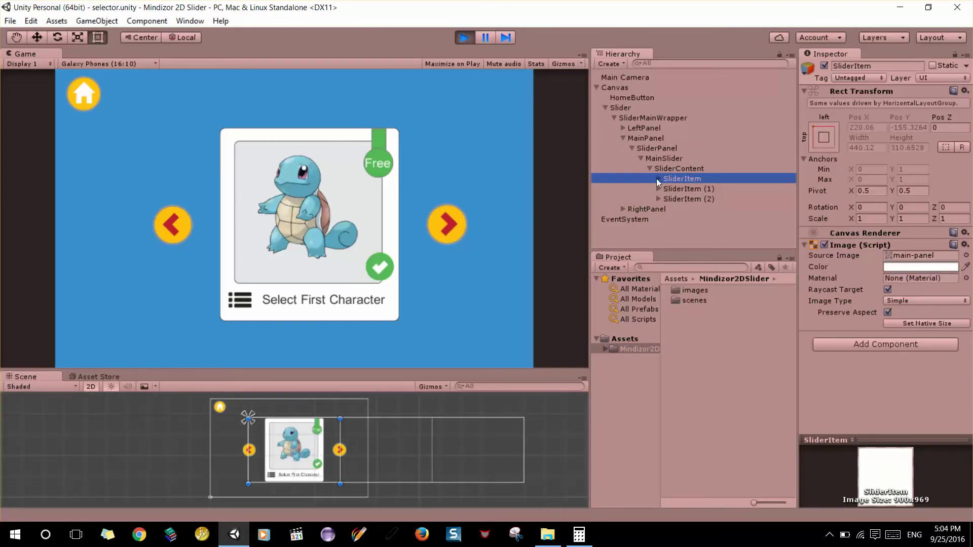
pyautogui.click(657, 178)
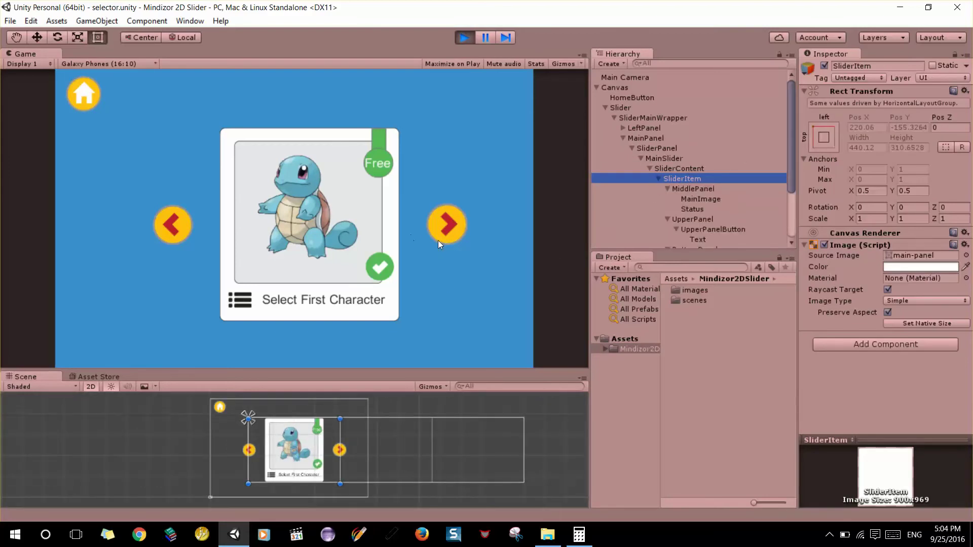
pyautogui.moveTo(495, 366); pyautogui.dragTo(495, 440)
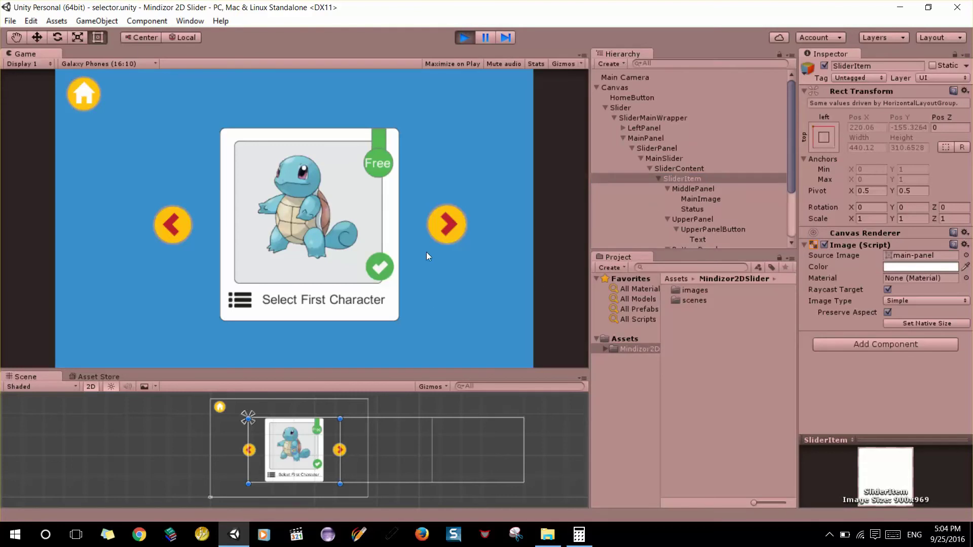
pyautogui.click(461, 41)
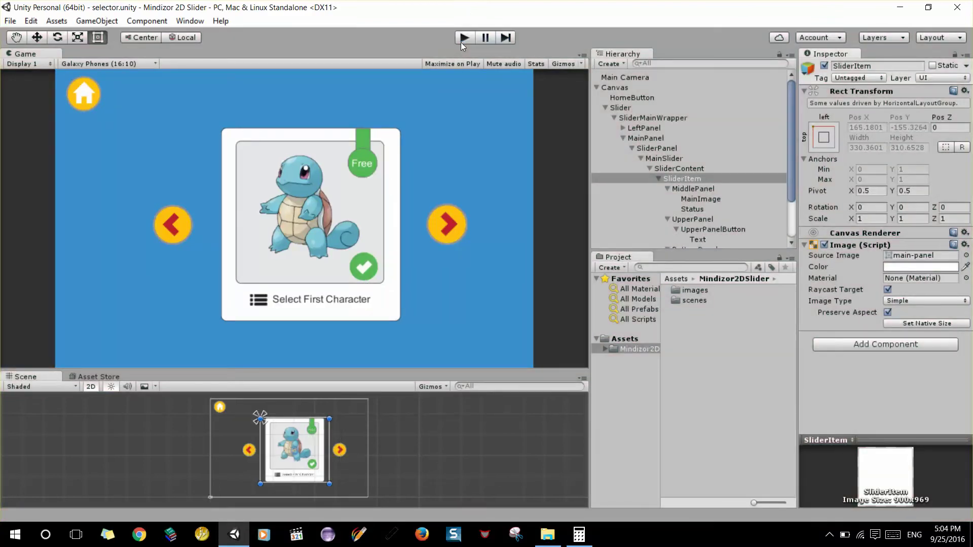
# Collapse the SliderItem's child panels in the Hierarchy
pyautogui.scroll(-3, 724, 112)
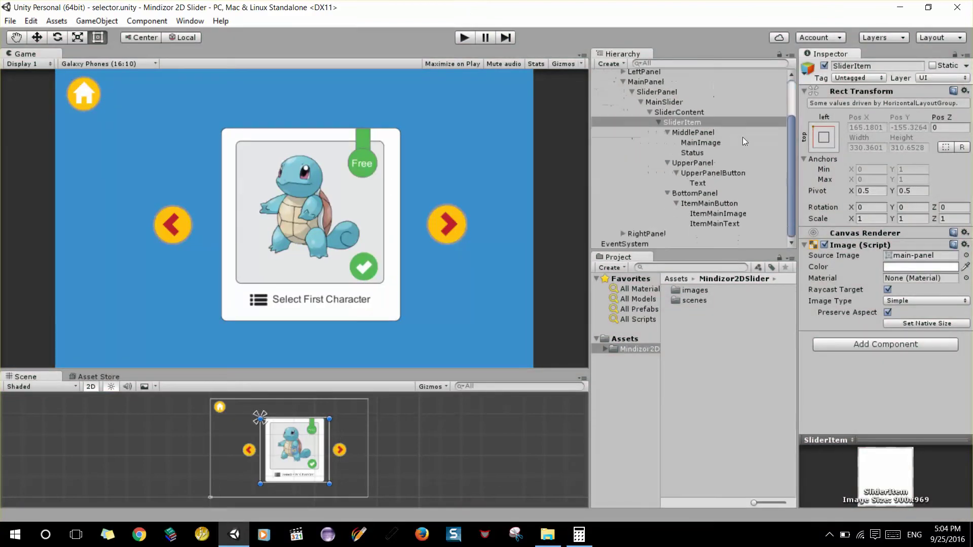
pyautogui.click(700, 122)
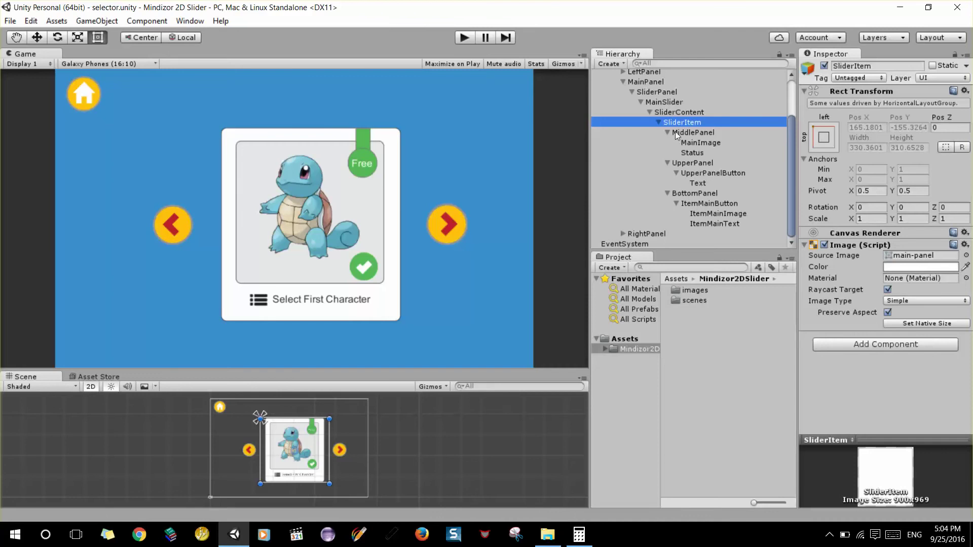
pyautogui.click(659, 122)
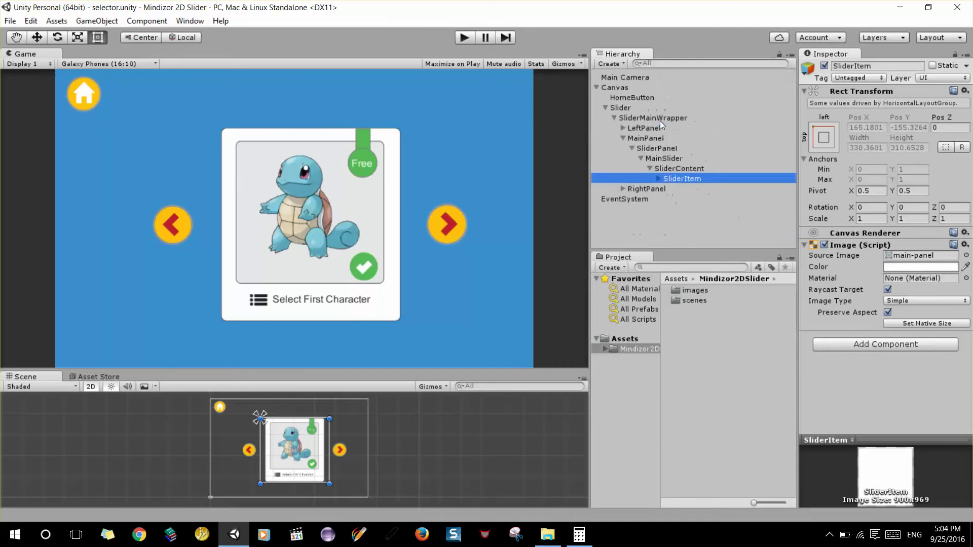
# Review SliderItem and SliderContent's Horizontal Layout Group settings in the Inspector
pyautogui.click(679, 168)
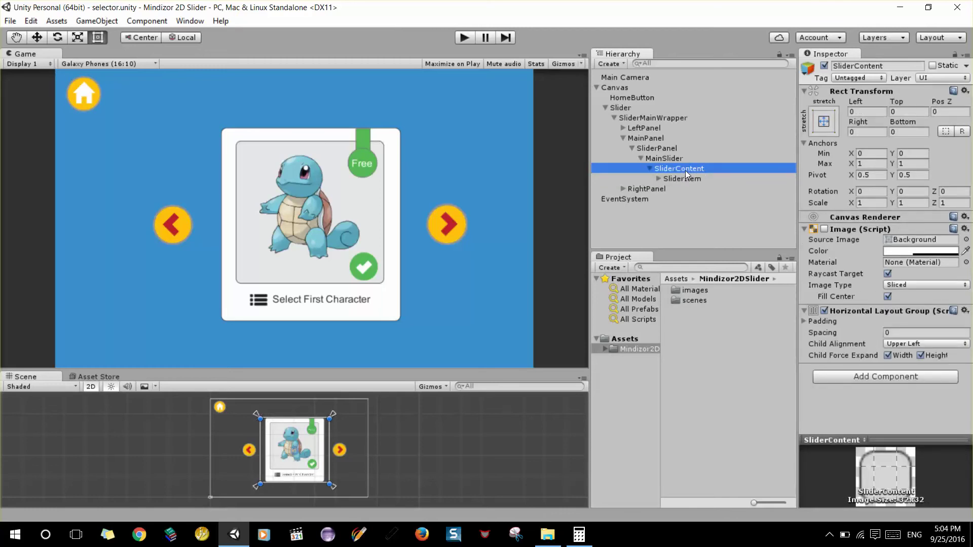
pyautogui.click(667, 179)
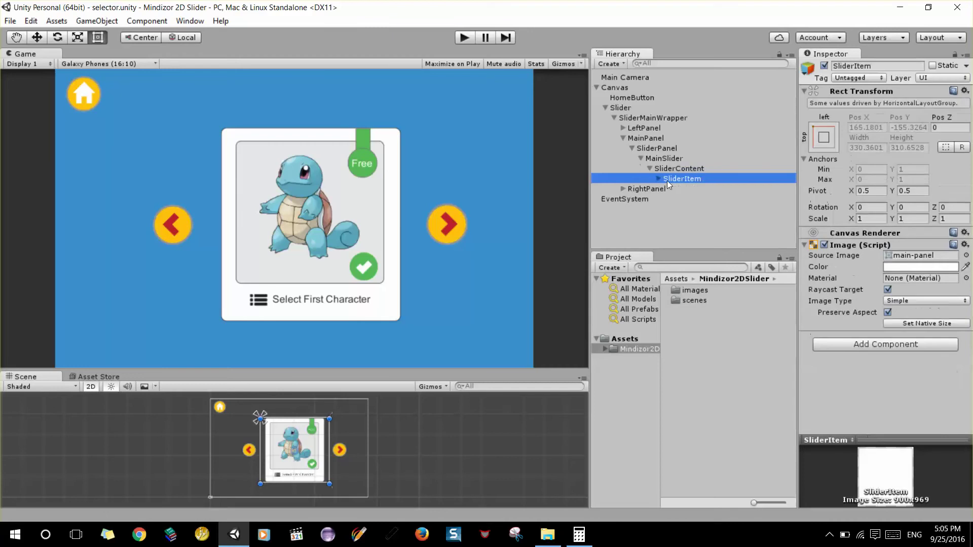
pyautogui.click(739, 168)
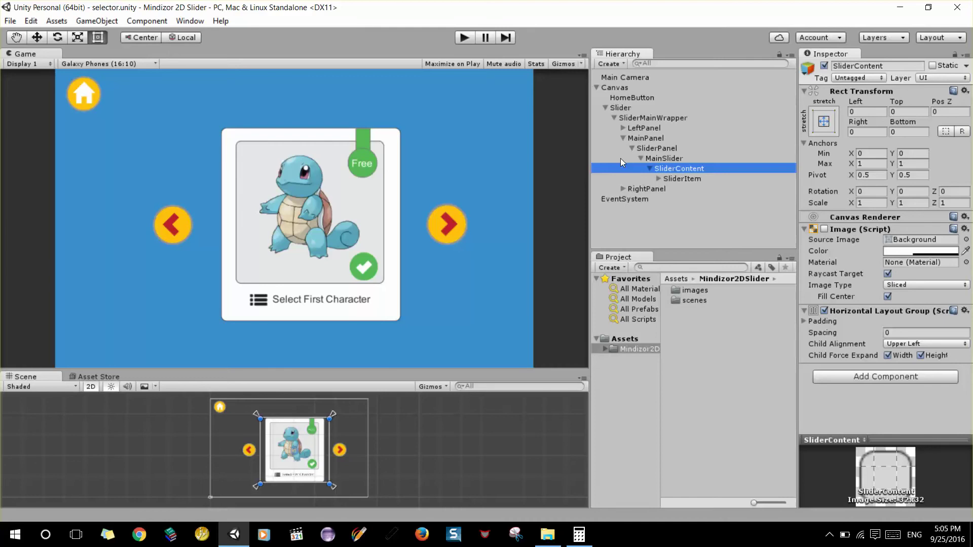
# Select the first SliderItem in the Hierarchy and expand it to show its child panels
pyautogui.click(682, 179)
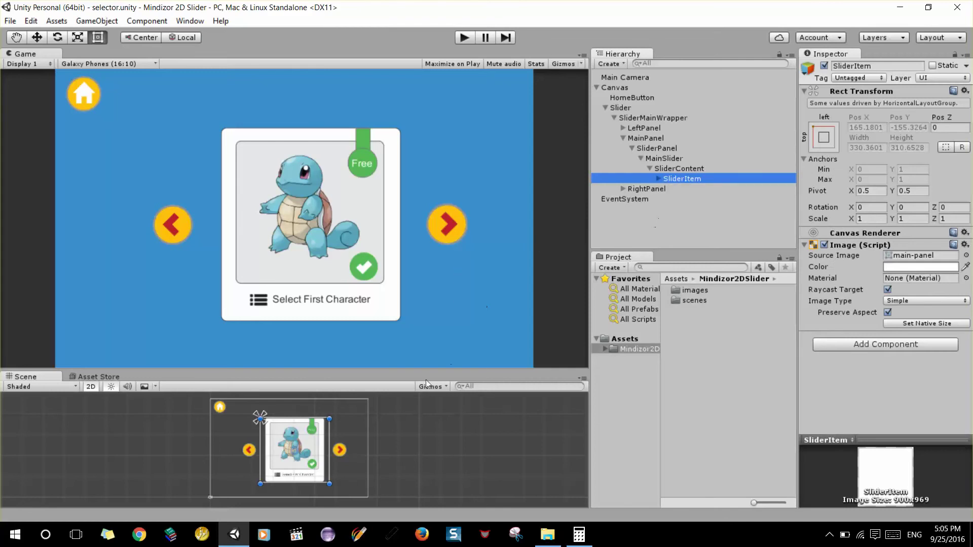
pyautogui.click(657, 179)
pyautogui.scroll(-2, 688, 186)
pyautogui.scroll(-1, 678, 181)
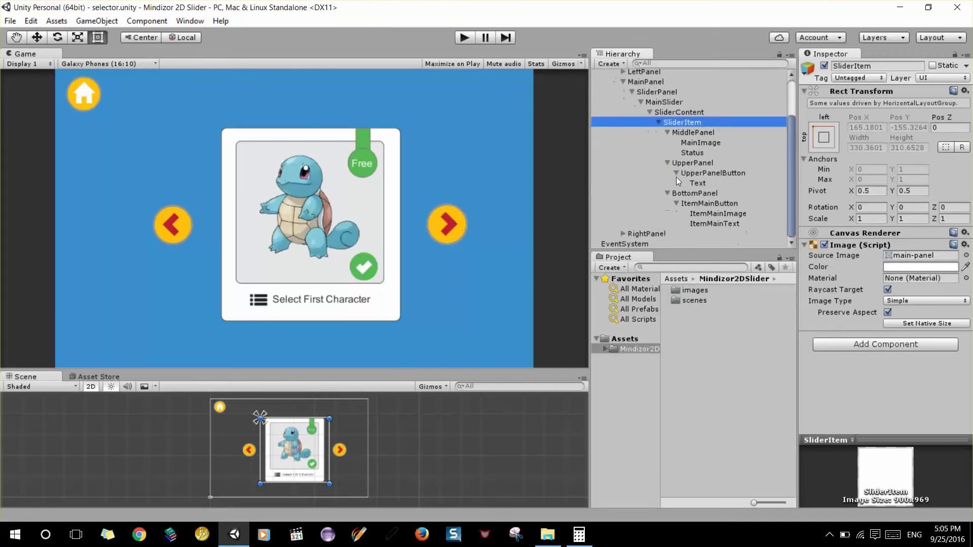
# Select MiddlePanel, frame it in the Scene view, and enlarge the Scene view over the Game view
pyautogui.click(692, 133)
pyautogui.press('f')
pyautogui.scroll(2, 314, 475)
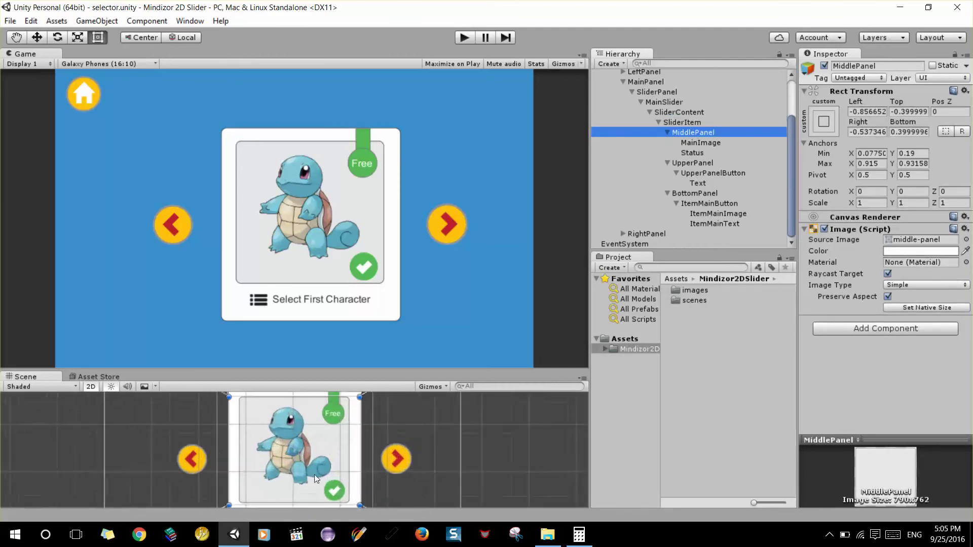
pyautogui.scroll(-1, 382, 409)
pyautogui.scroll(-1, 382, 409)
pyautogui.scroll(1, 382, 409)
pyautogui.scroll(-1, 382, 408)
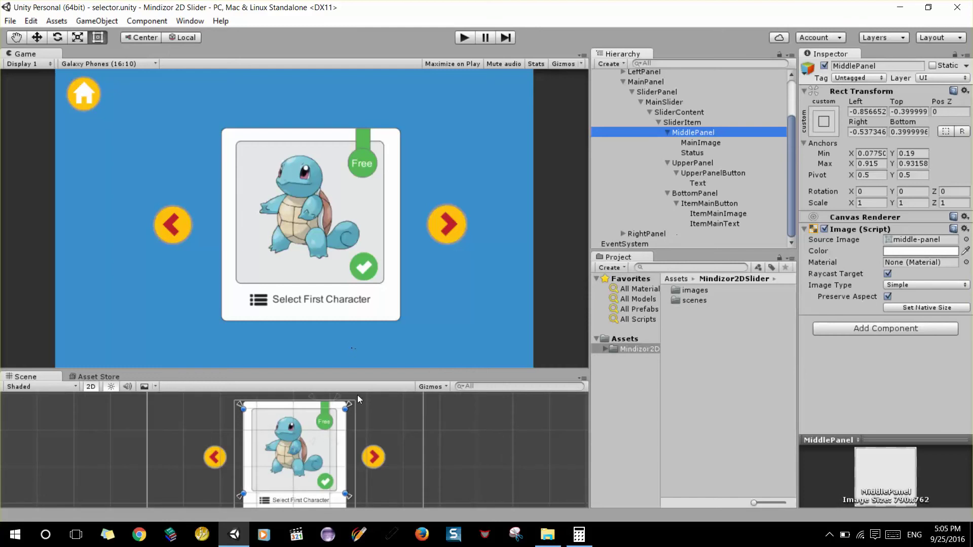
pyautogui.scroll(2, 423, 424)
pyautogui.scroll(-1, 424, 436)
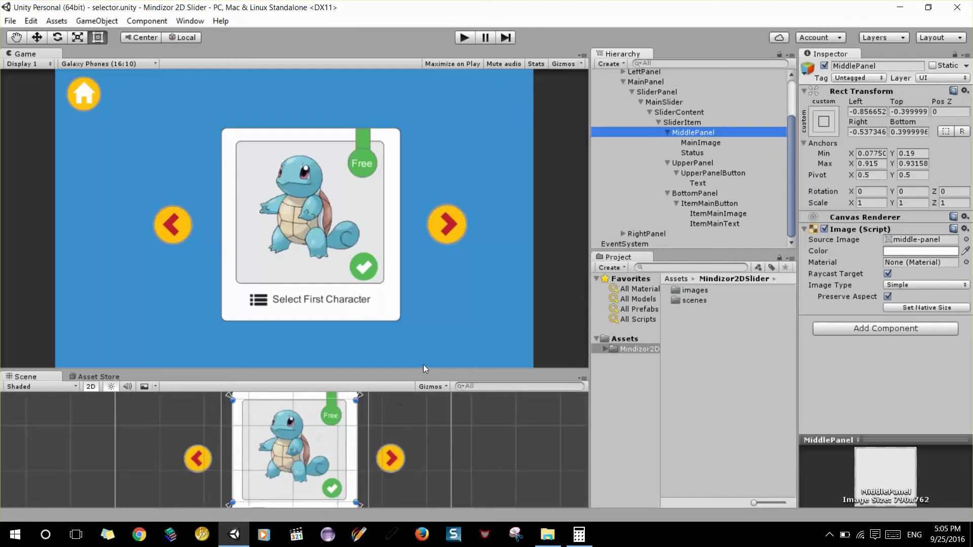
pyautogui.moveTo(423, 369); pyautogui.dragTo(424, 186)
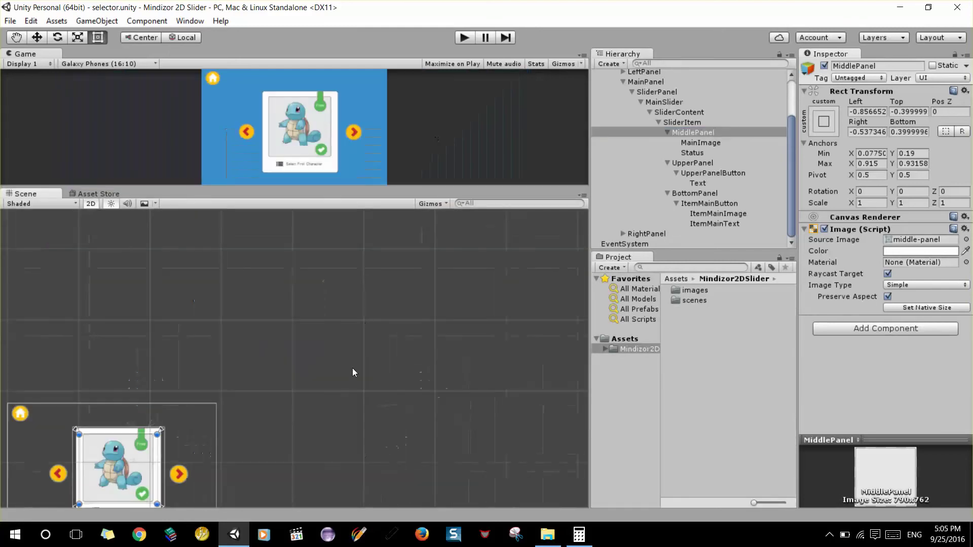
# Zoom onto MiddlePanel and toggle its Image component off and on to compare
pyautogui.doubleClick(707, 133)
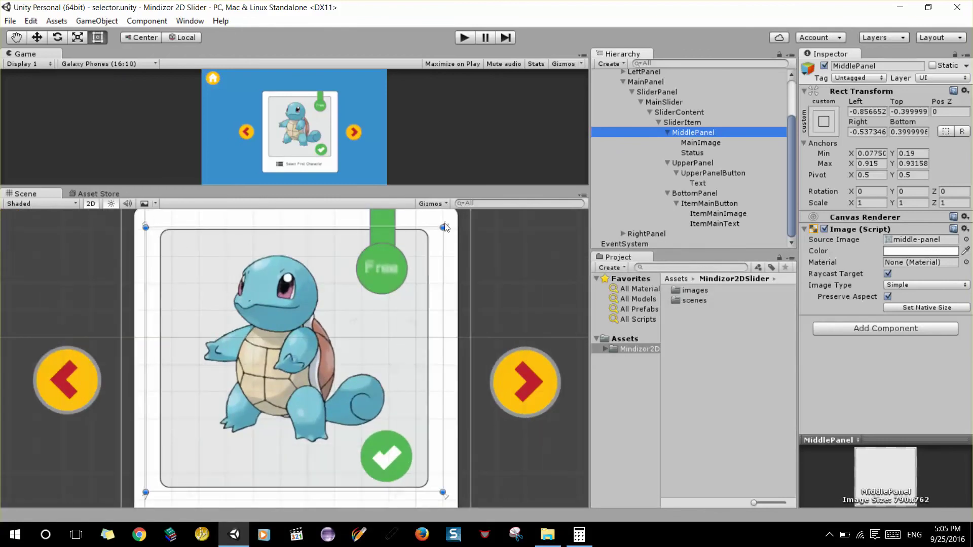
pyautogui.scroll(2, 469, 491)
pyautogui.scroll(-1, 469, 491)
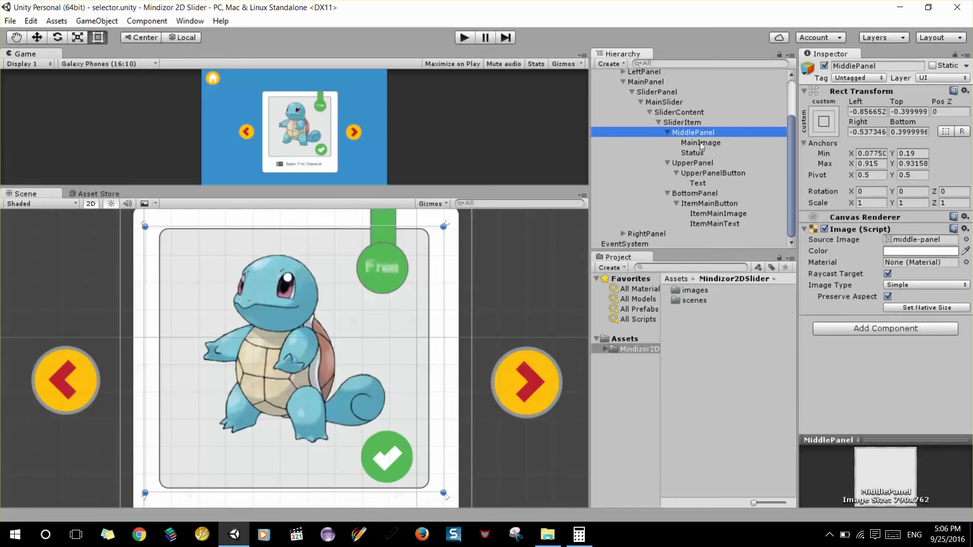
pyautogui.click(825, 229)
pyautogui.click(824, 229)
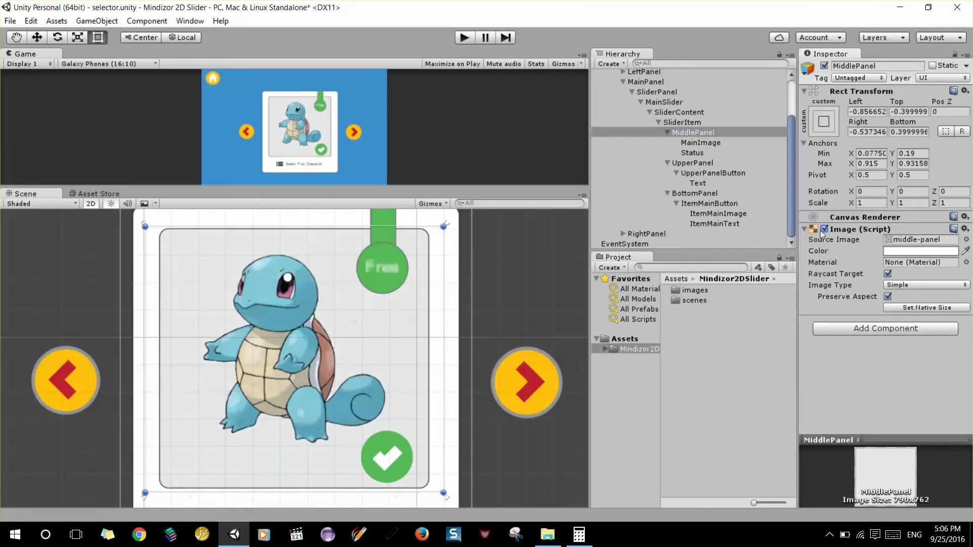
pyautogui.click(821, 230)
pyautogui.click(821, 230)
pyautogui.scroll(-1, 202, 378)
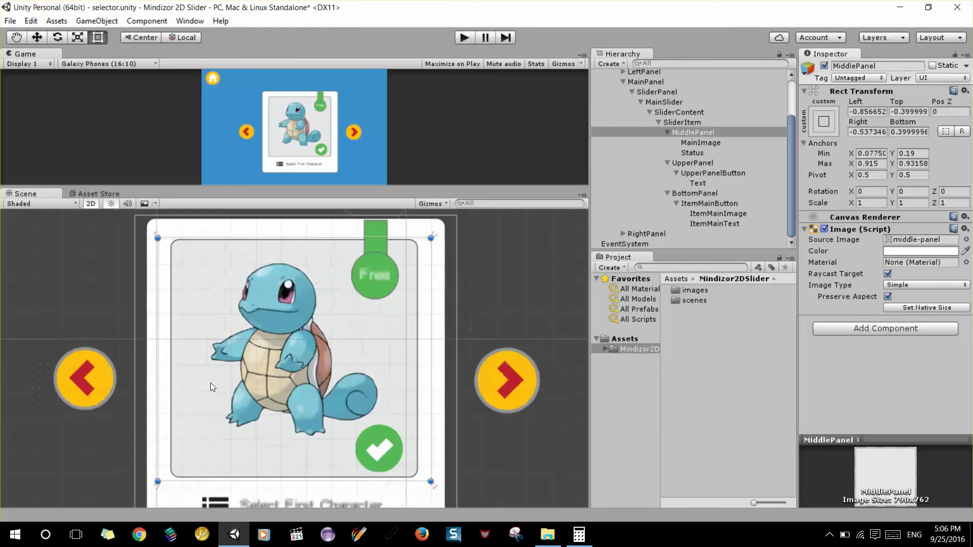
# Try MiddlePanel's Image Type as Sliced, then Tiled, then Sliced again
pyautogui.click(930, 285)
pyautogui.click(920, 312)
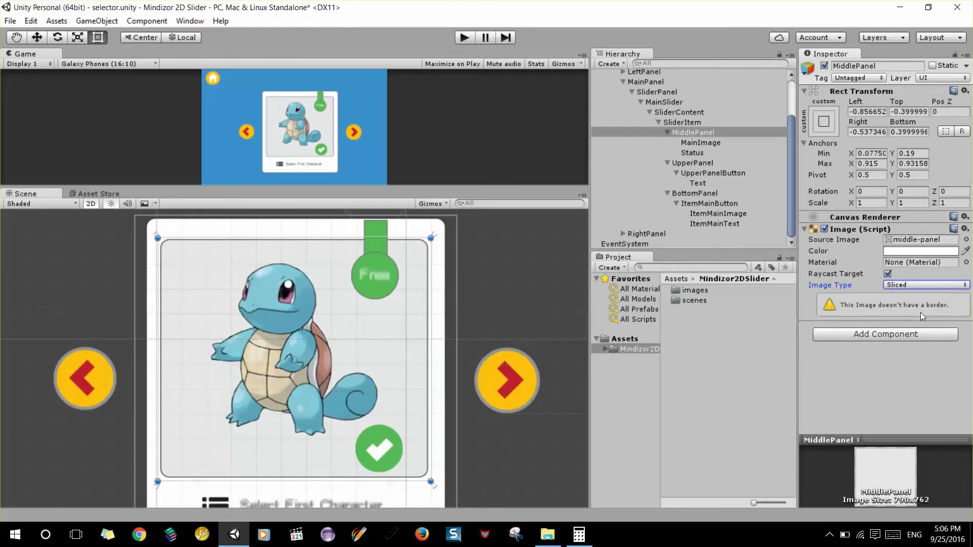
pyautogui.click(912, 286)
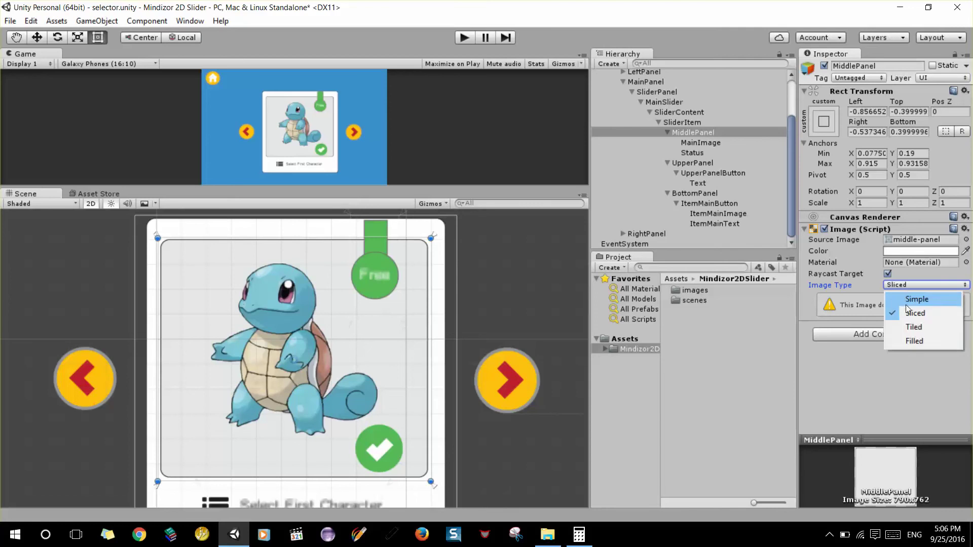
pyautogui.click(914, 328)
pyautogui.click(918, 285)
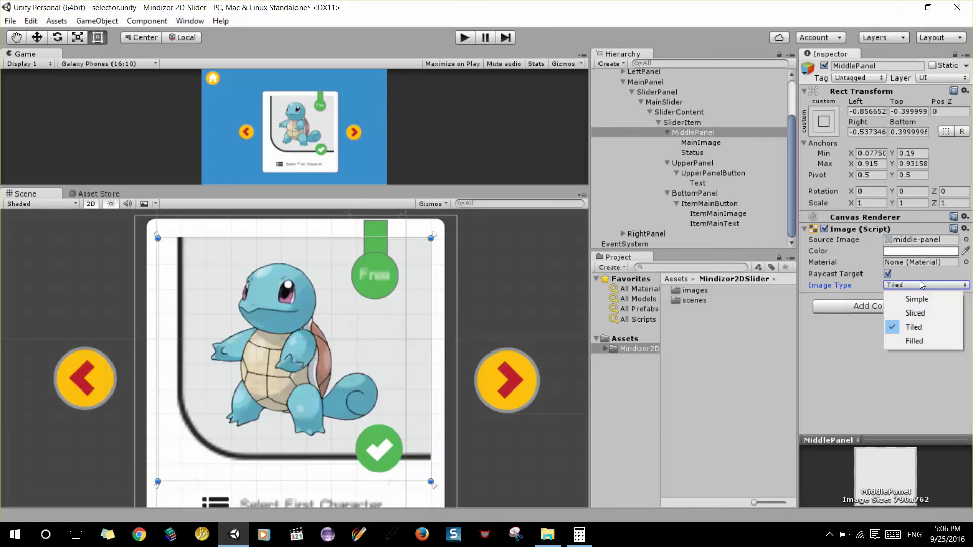
pyautogui.click(918, 311)
pyautogui.scroll(3, 395, 234)
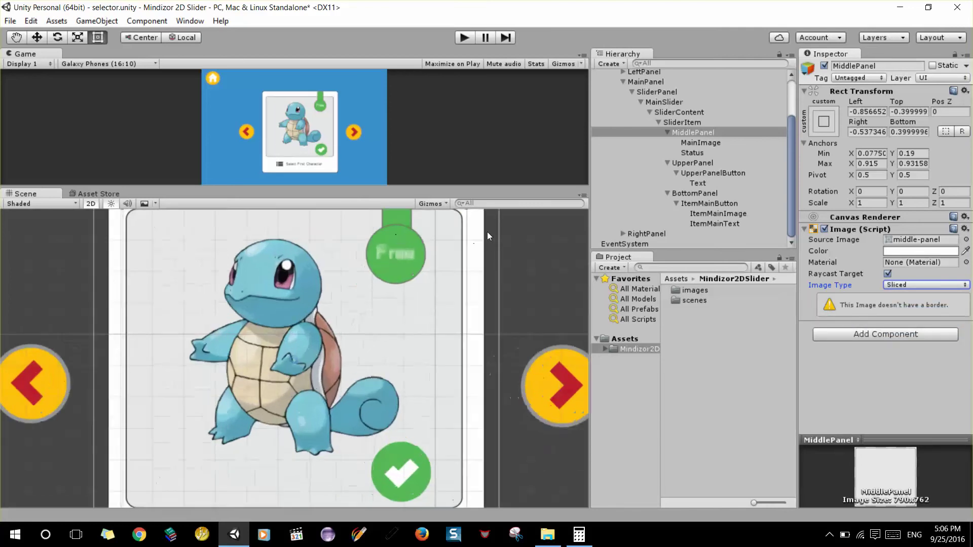
pyautogui.scroll(-2, 480, 231)
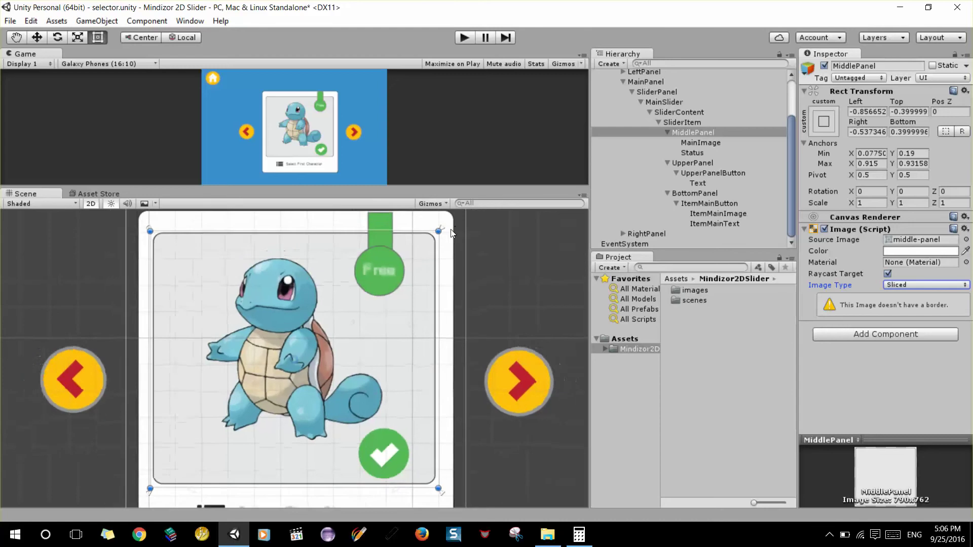
# After glancing at MainImage, set MiddlePanel's Image Type back to Simple
pyautogui.click(699, 144)
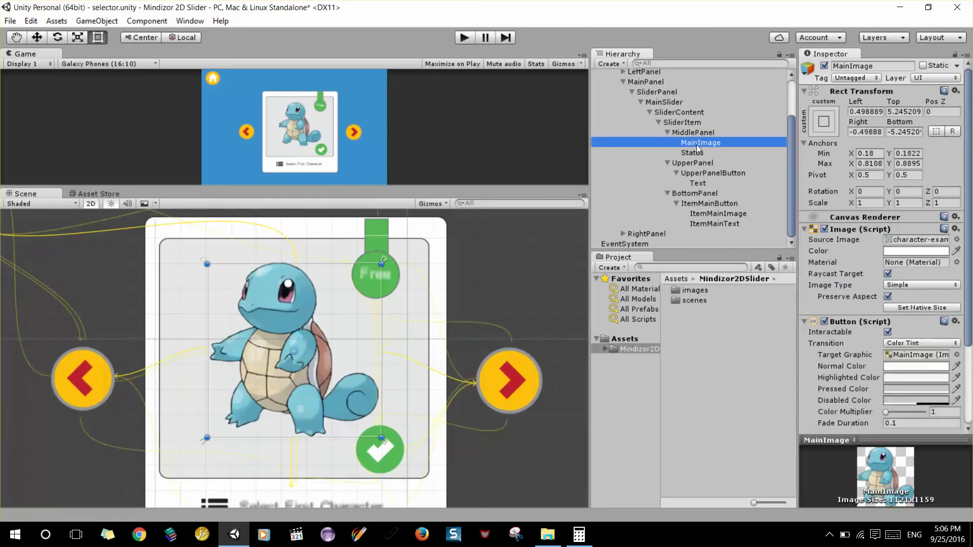
pyautogui.click(698, 134)
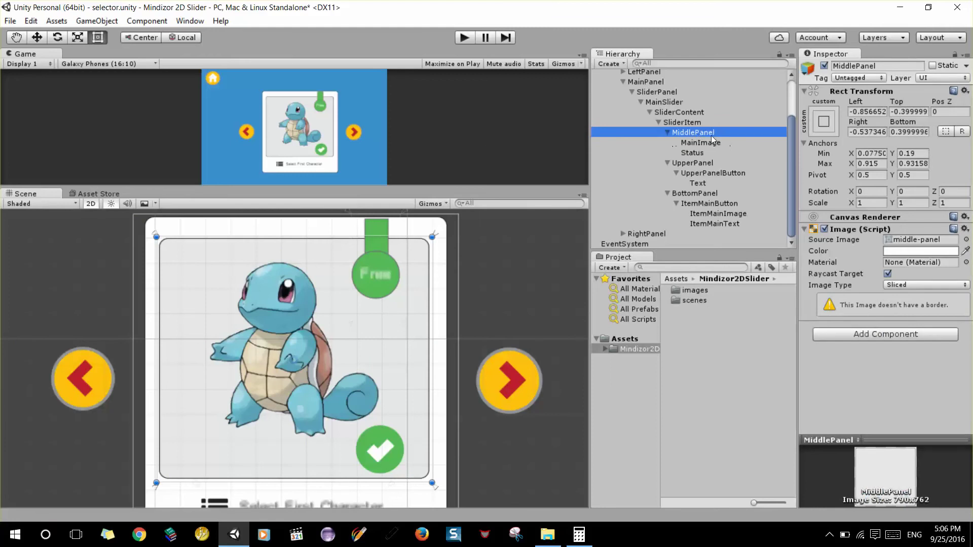
pyautogui.click(921, 285)
pyautogui.click(908, 300)
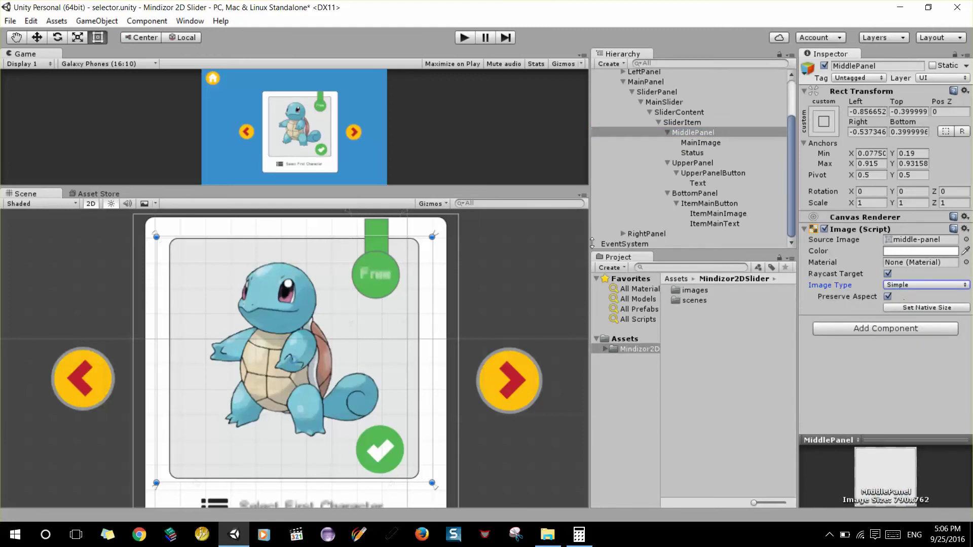
# Select MainImage to view its properties in the Inspector
pyautogui.scroll(-2, 440, 252)
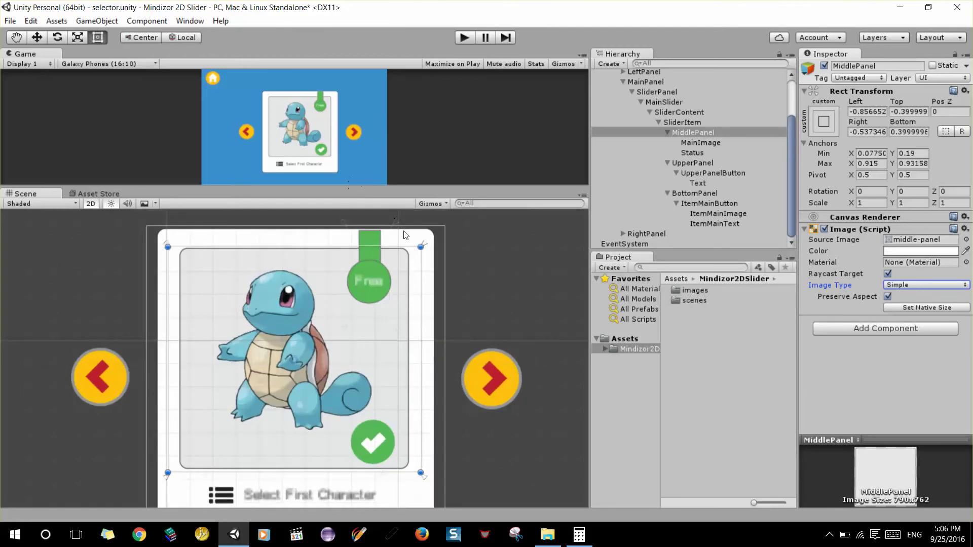
pyautogui.scroll(-1, 405, 242)
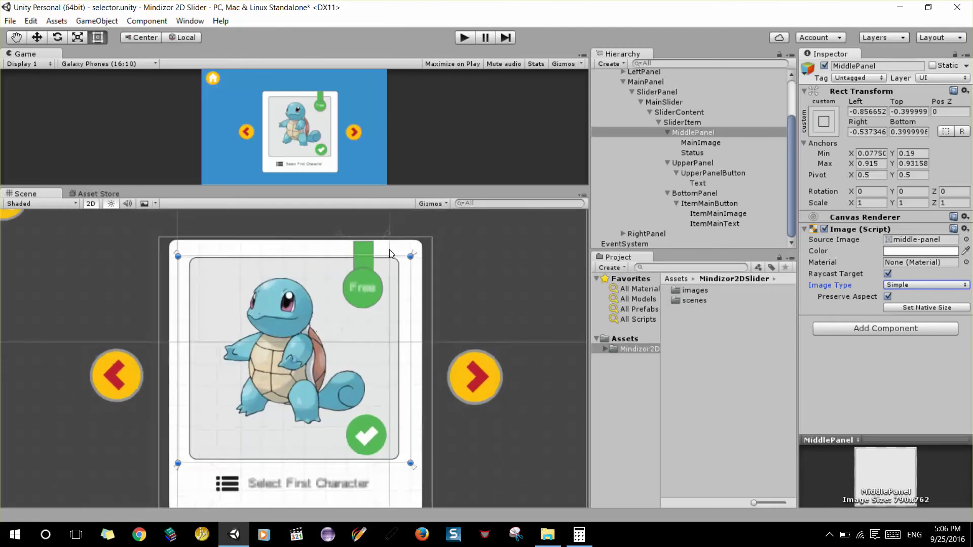
pyautogui.scroll(1, 389, 249)
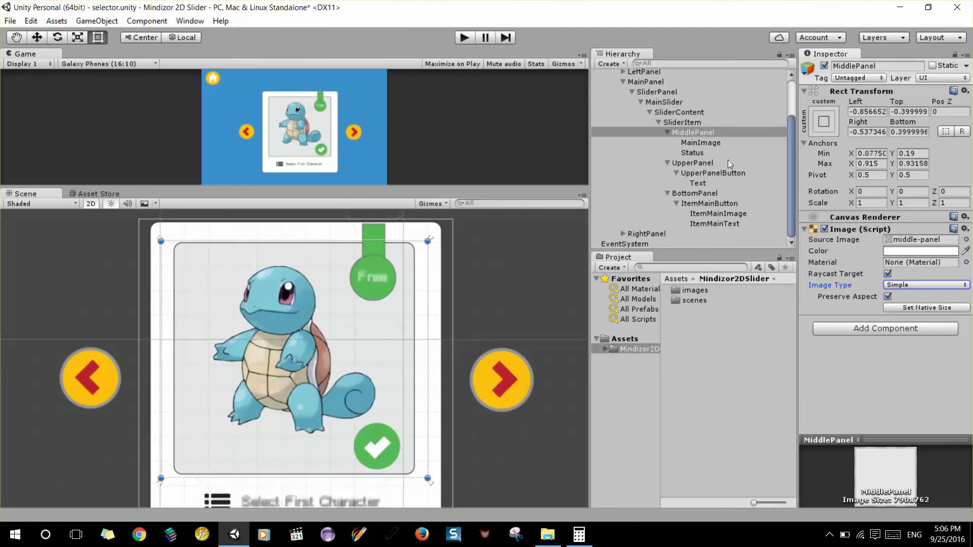
pyautogui.click(707, 144)
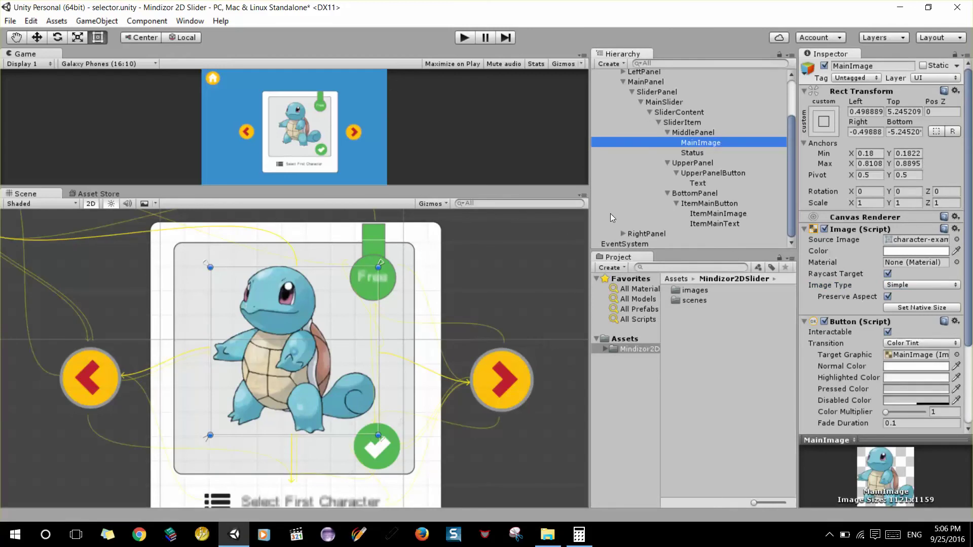
# Resize the Game view to about half height and reselect MiddlePanel
pyautogui.moveTo(363, 188)
pyautogui.mouseDown()
pyautogui.moveTo(357, 293)
pyautogui.moveTo(332, 176)
pyautogui.mouseUp()
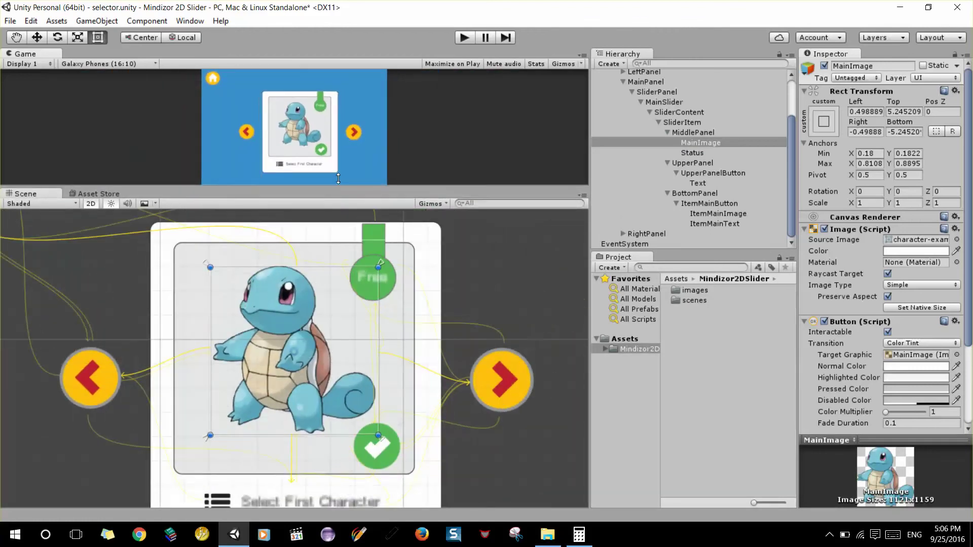
pyautogui.moveTo(332, 176)
pyautogui.mouseDown()
pyautogui.moveTo(347, 235)
pyautogui.moveTo(344, 172)
pyautogui.mouseUp()
pyautogui.click(704, 135)
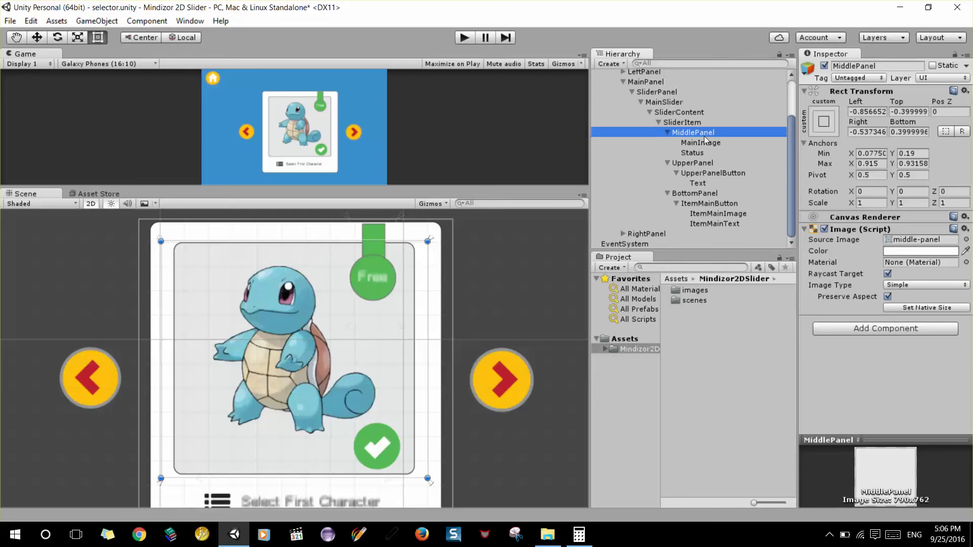
pyautogui.scroll(-2, 356, 291)
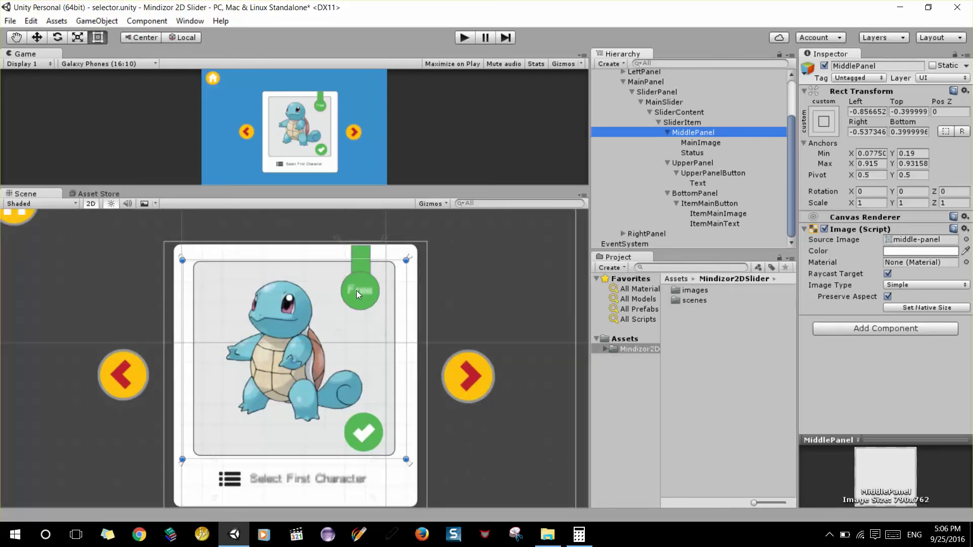
# Compare the sizes of SliderItem, MiddlePanel, UpperPanel and BottomPanel in the Inspector
pyautogui.click(685, 114)
pyautogui.click(686, 124)
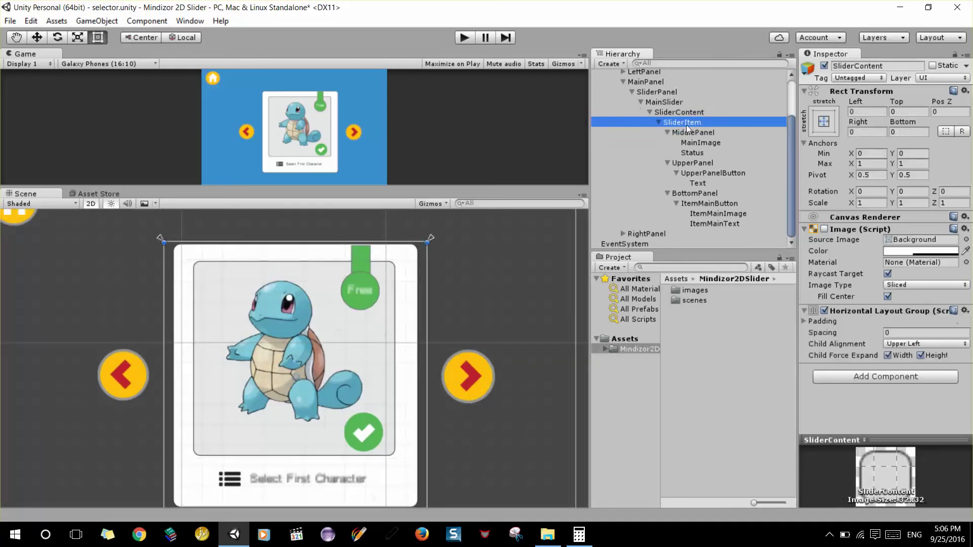
pyautogui.scroll(-1, 199, 290)
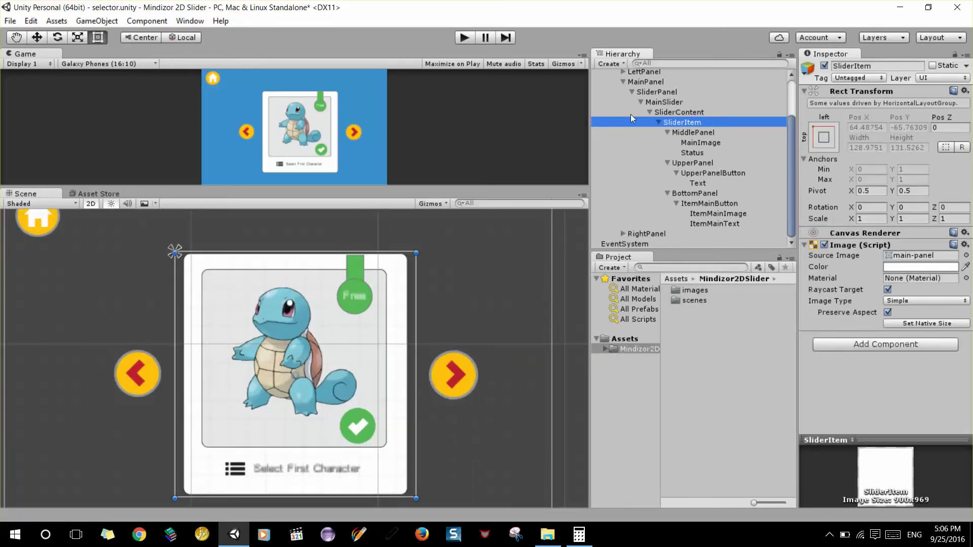
pyautogui.scroll(-1, 305, 365)
pyautogui.scroll(-1, 303, 378)
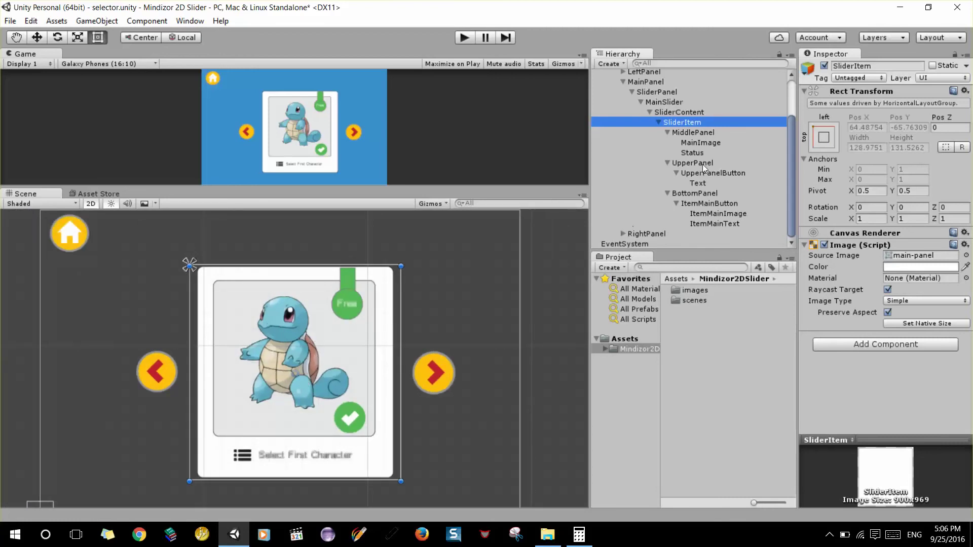
pyautogui.click(694, 133)
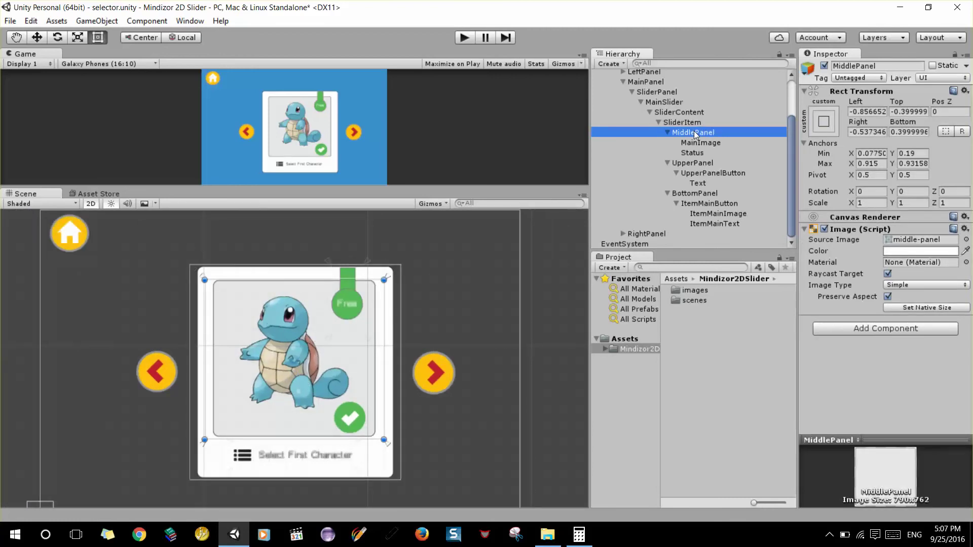
pyautogui.click(692, 122)
pyautogui.click(704, 132)
pyautogui.click(689, 124)
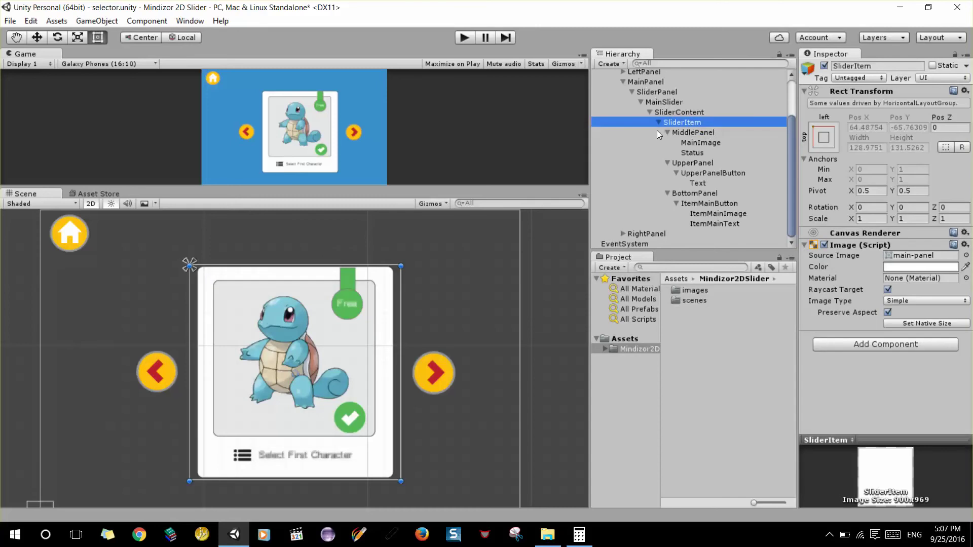
pyautogui.click(679, 133)
pyautogui.click(694, 163)
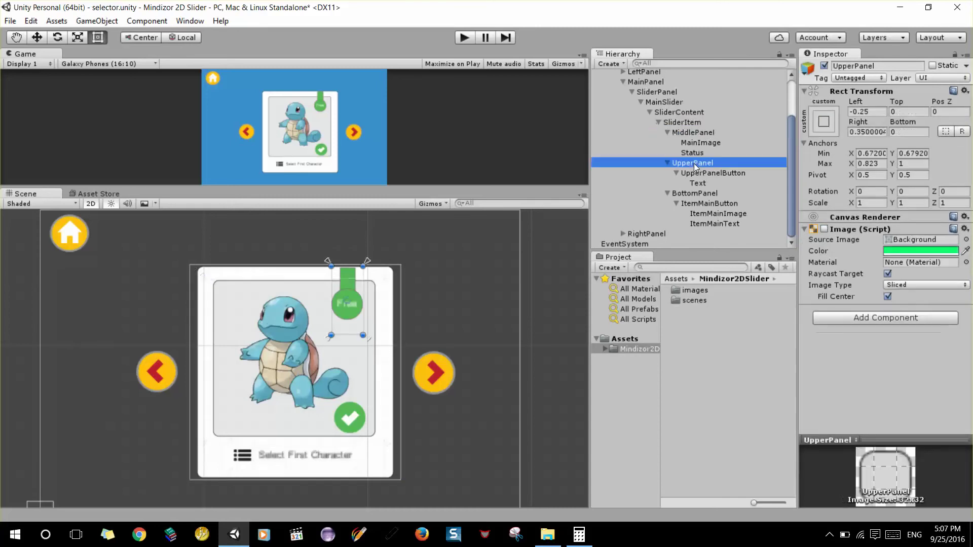
pyautogui.click(695, 193)
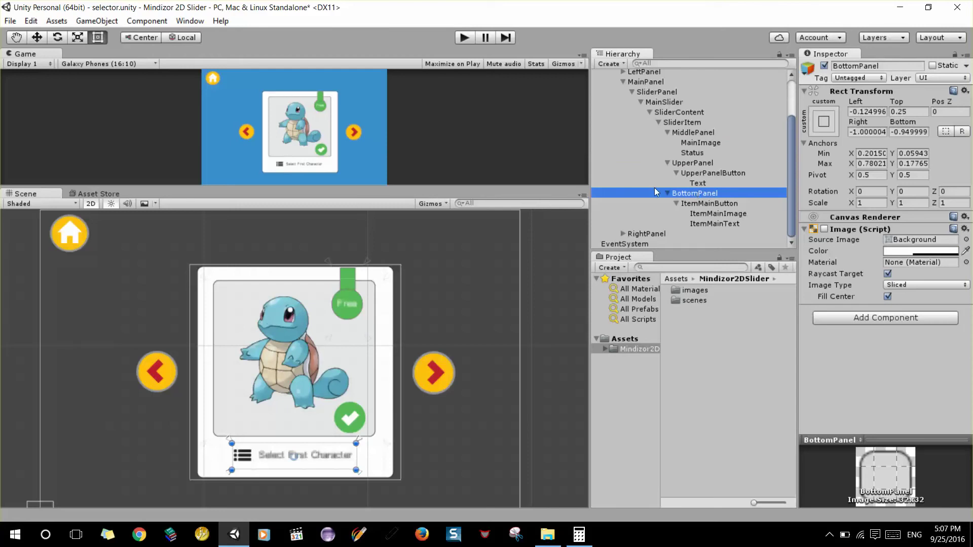
# Enlarge the Game view, then collapse the SliderItem branch and select SliderItem
pyautogui.moveTo(502, 190); pyautogui.dragTo(509, 320)
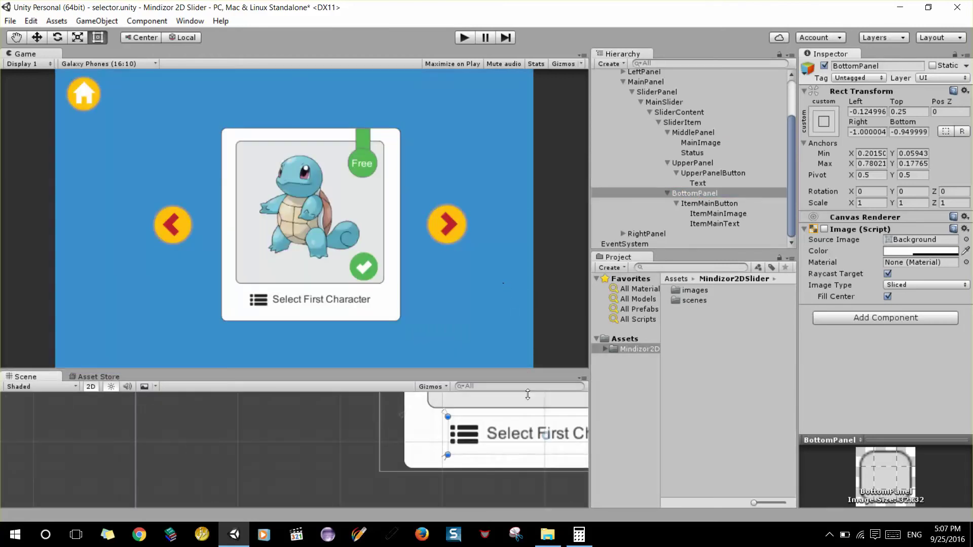
pyautogui.moveTo(509, 371); pyautogui.dragTo(501, 327)
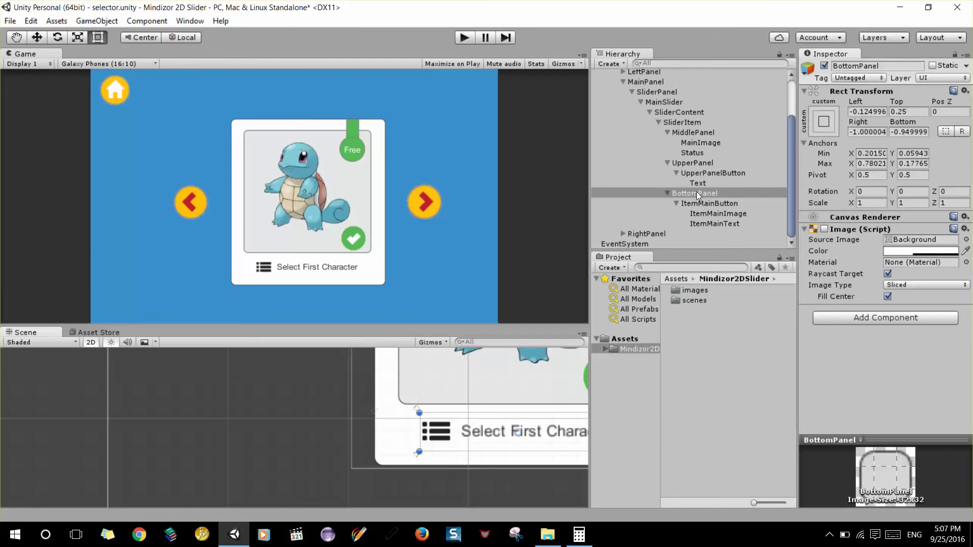
pyautogui.click(658, 122)
pyautogui.click(719, 179)
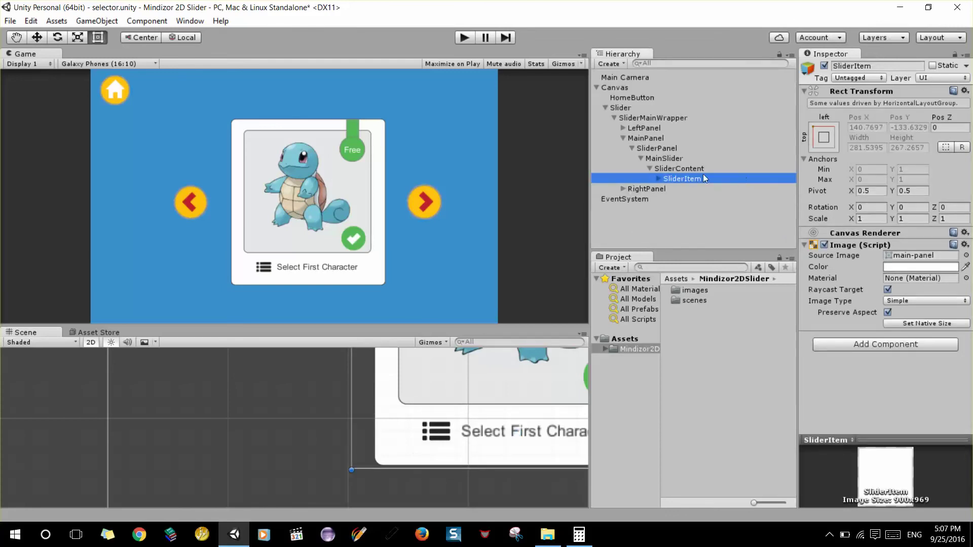
# With SliderItem selected, search Add Component for 'MZItem'
pyautogui.rightClick(680, 178)
pyautogui.click(682, 179)
pyautogui.click(669, 188)
pyautogui.click(668, 180)
pyautogui.click(892, 344)
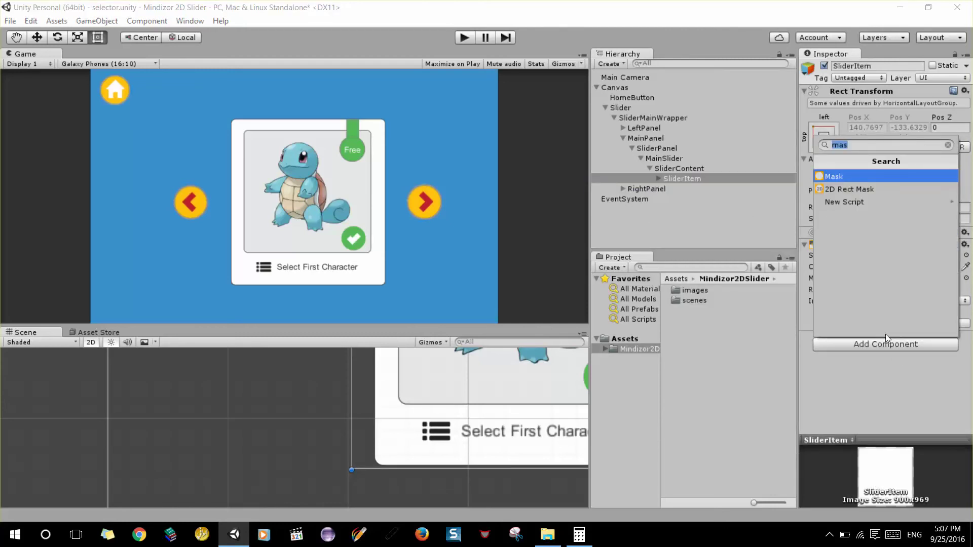
pyautogui.write('M')
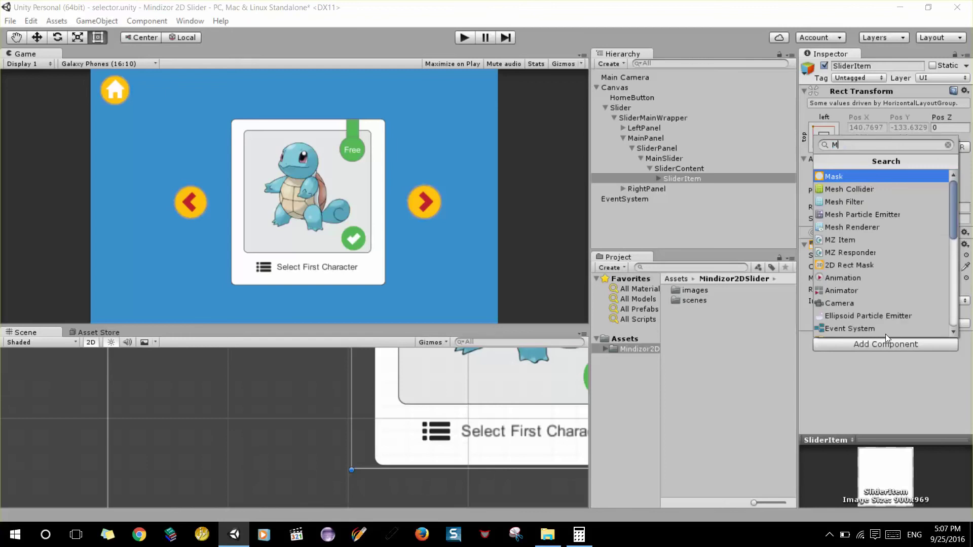
pyautogui.write('Z')
pyautogui.press('BackSpace')
pyautogui.write('ZItem')
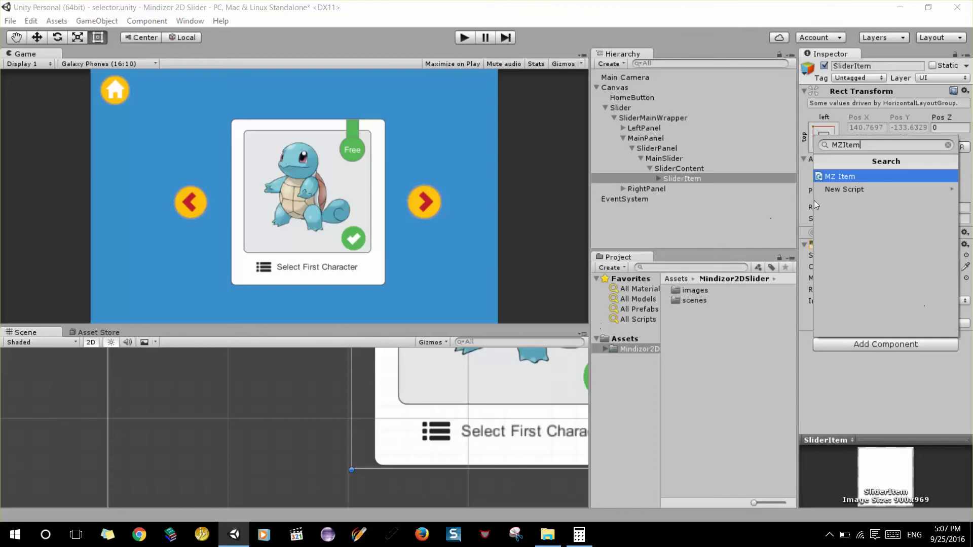
# Attach the MZ Item script to SliderItem and open it with Edit Script
pyautogui.click(852, 181)
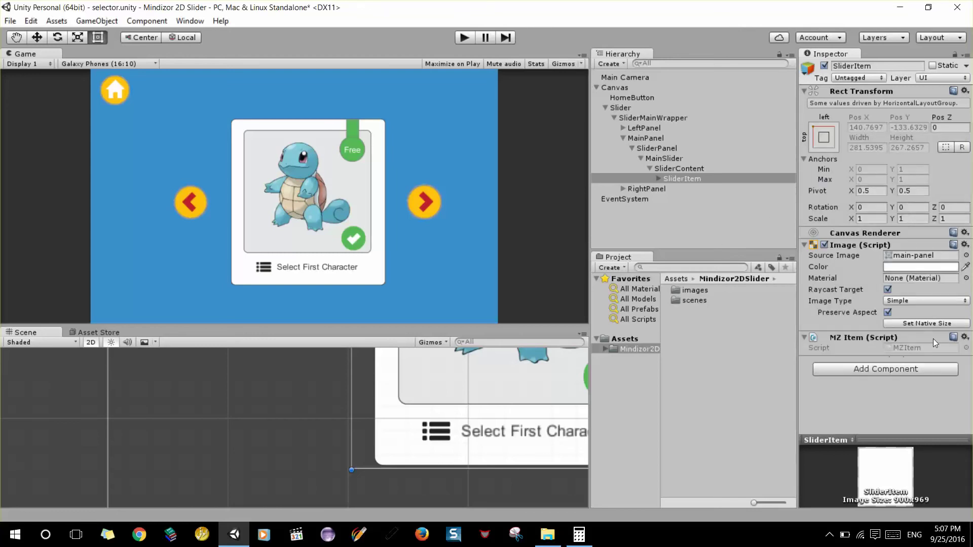
pyautogui.click(964, 337)
pyautogui.click(875, 457)
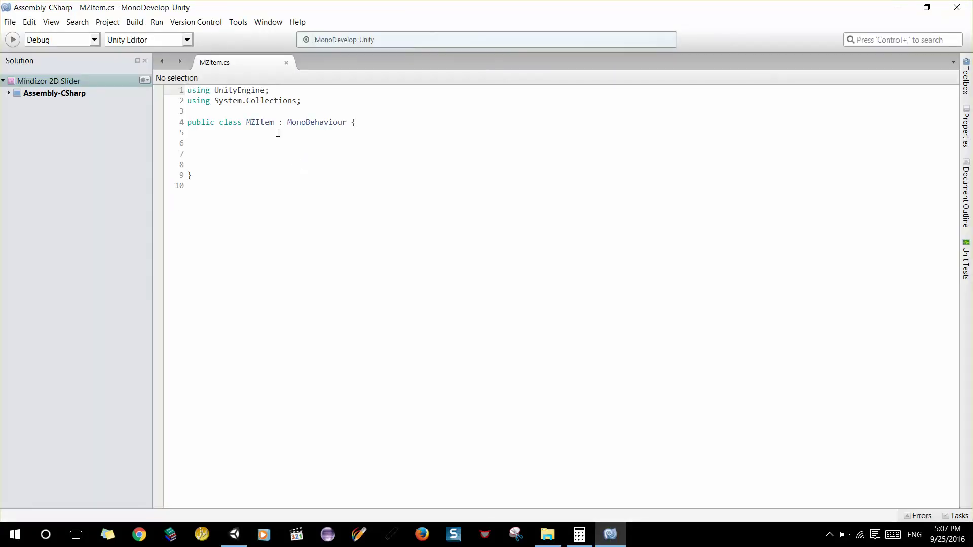
# Review the empty MZItem class in MZItem.cs, then minimize MonoDevelop
pyautogui.click(254, 143)
pyautogui.press('Down')
pyautogui.press('Down')
pyautogui.moveTo(220, 147); pyautogui.dragTo(193, 89)
pyautogui.moveTo(244, 175); pyautogui.dragTo(188, 90)
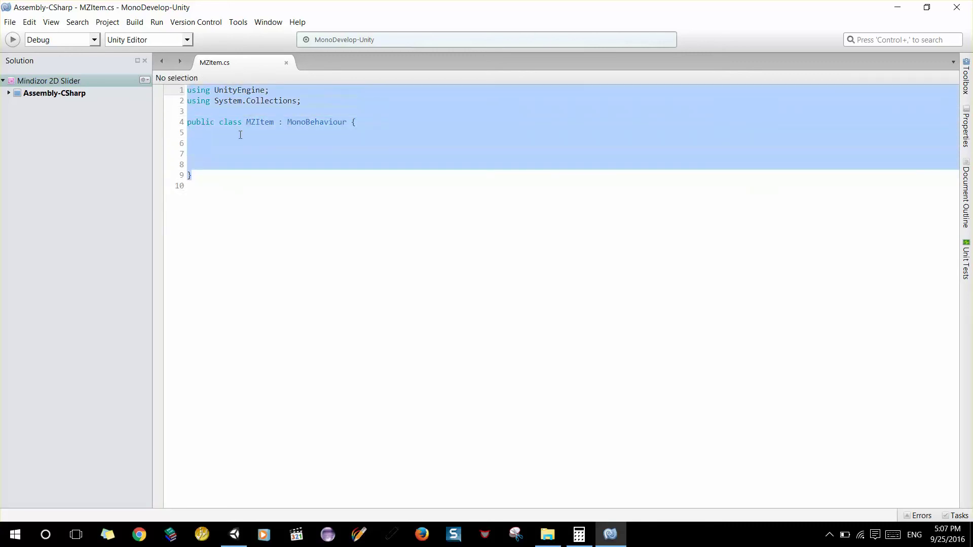
pyautogui.click(240, 135)
pyautogui.click(12, 24)
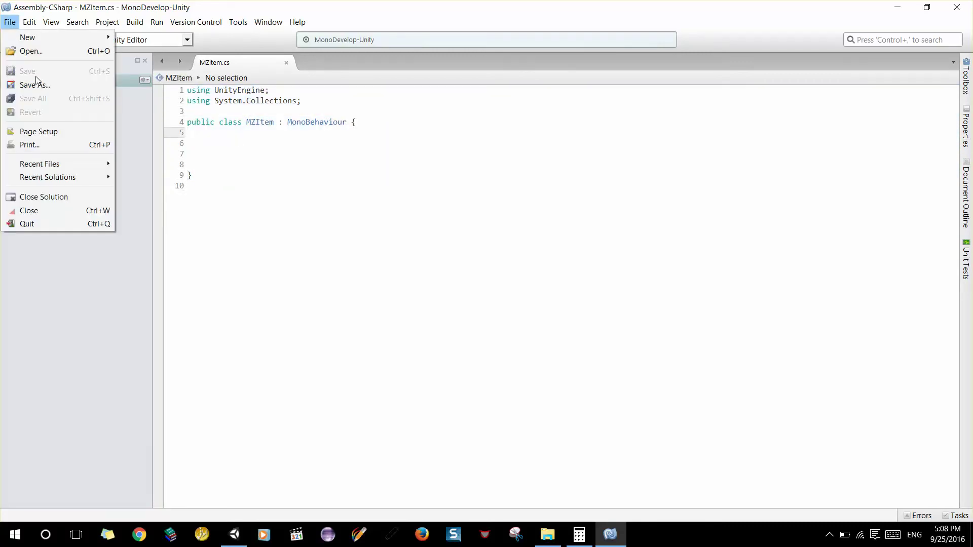
pyautogui.click(897, 7)
pyautogui.click(895, 7)
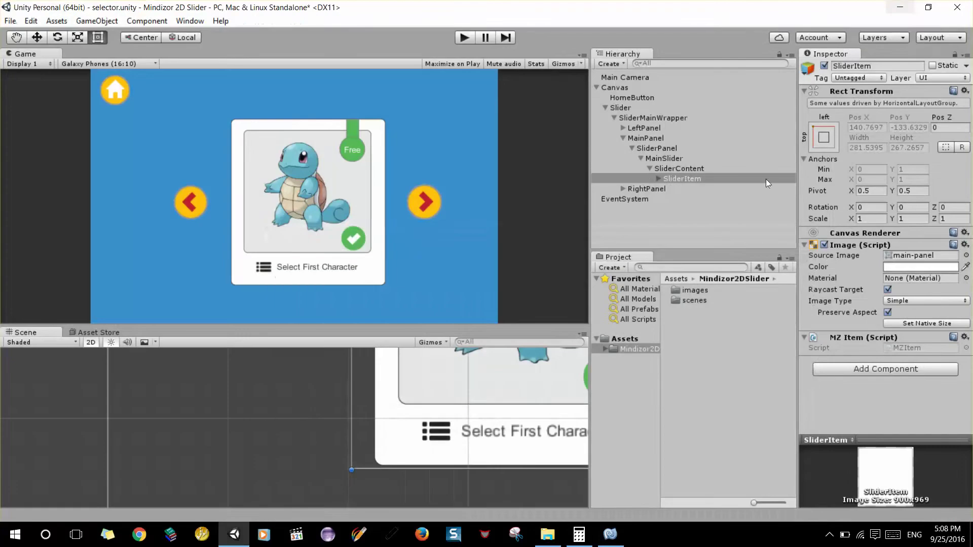
# Add a new 'MZResponsiveSlider' script to SliderContent via Create and Add, then Edit Script
pyautogui.click(678, 168)
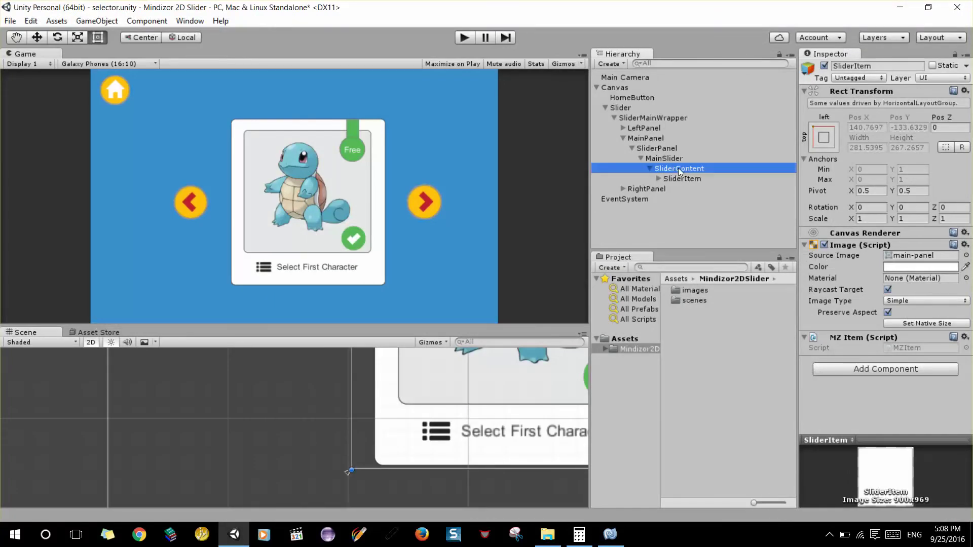
pyautogui.click(910, 378)
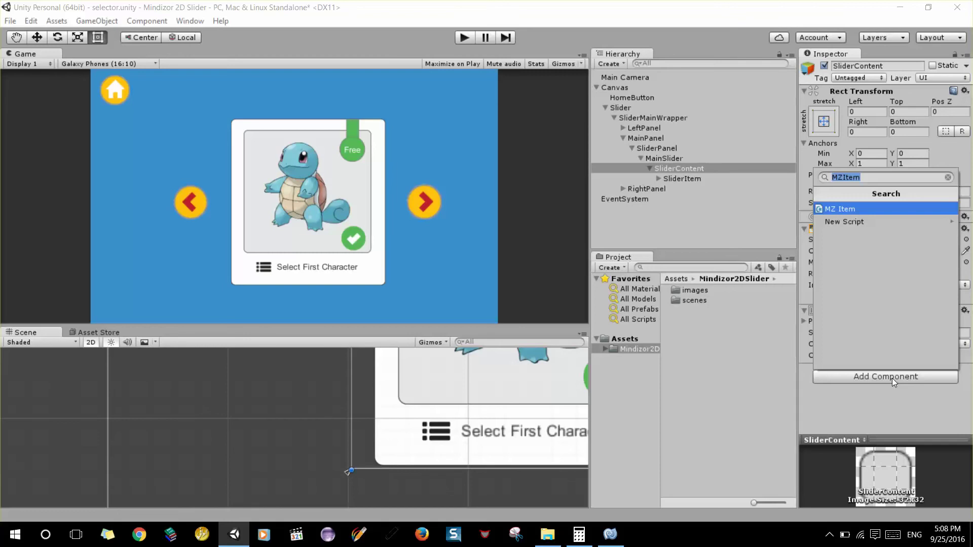
pyautogui.write('MZ')
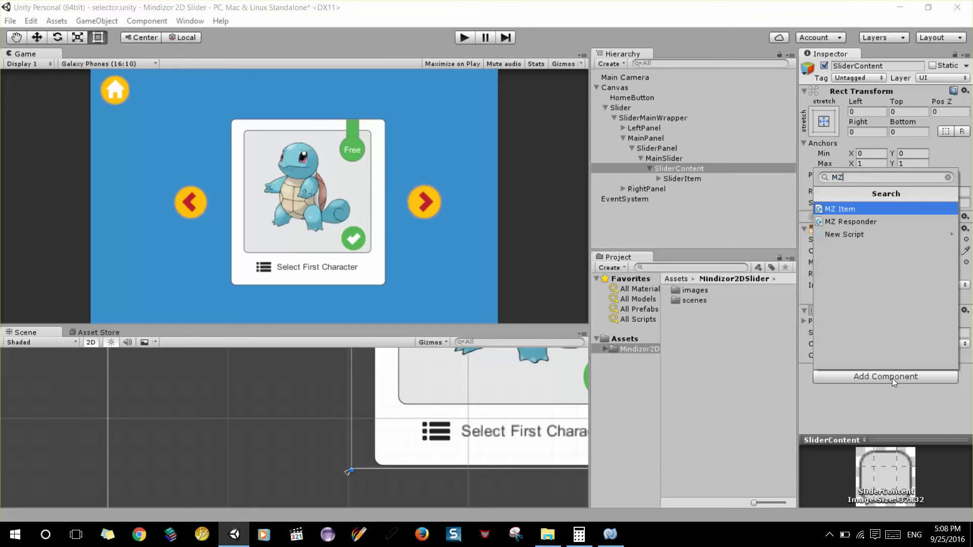
pyautogui.write('Res')
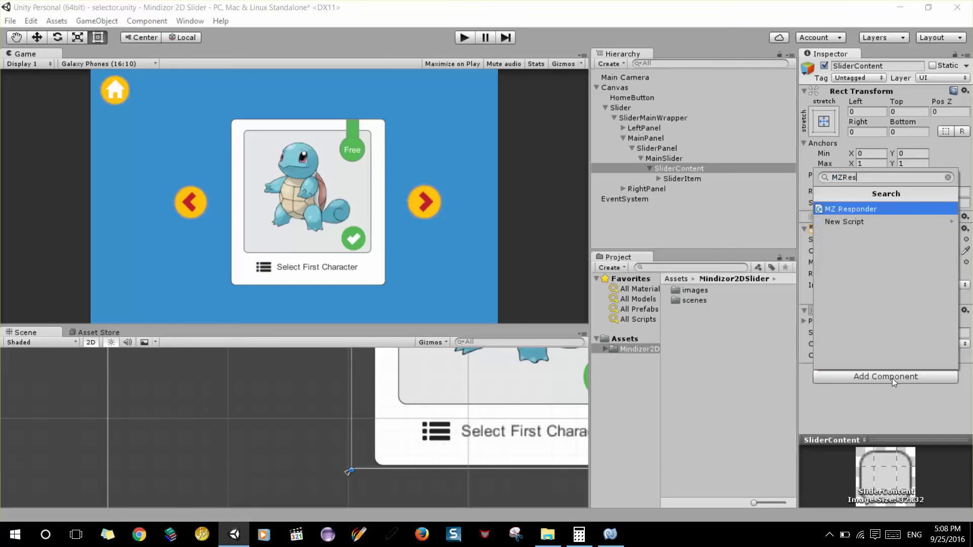
pyautogui.write('ponsive')
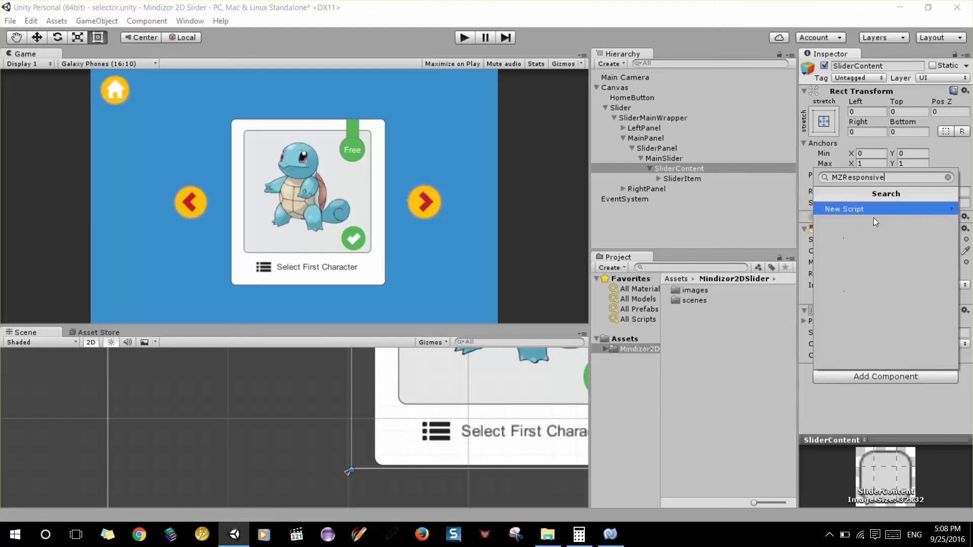
pyautogui.write('Slider')
pyautogui.press('Return')
pyautogui.click(879, 357)
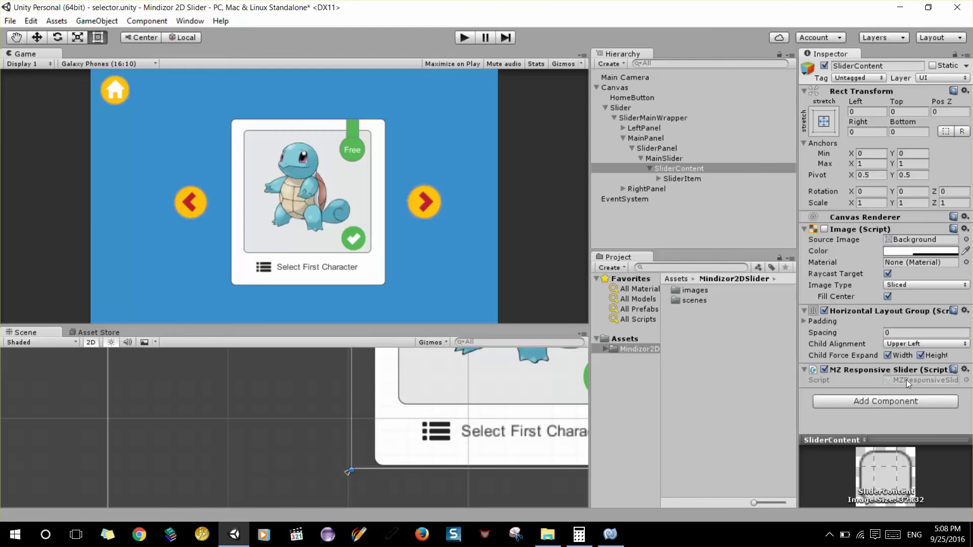
pyautogui.click(965, 369)
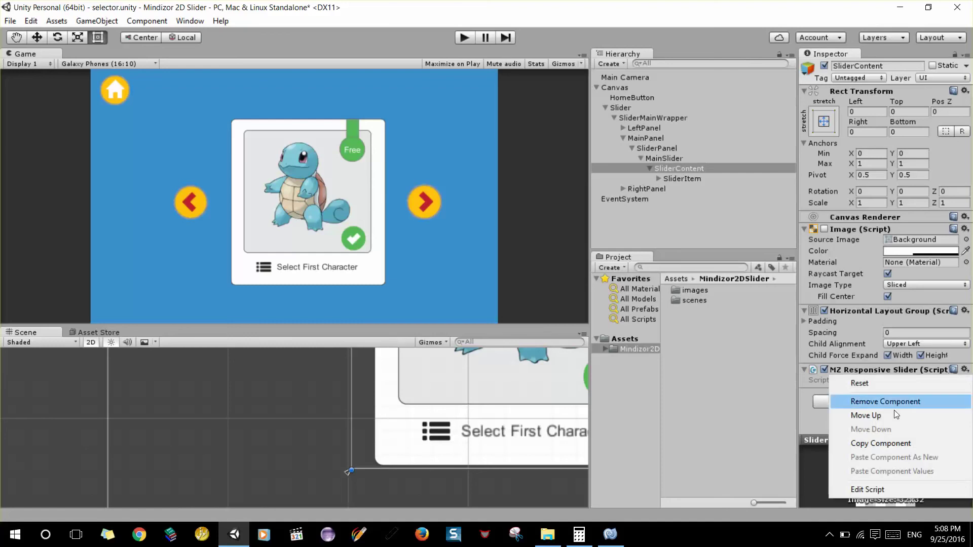
pyautogui.click(866, 489)
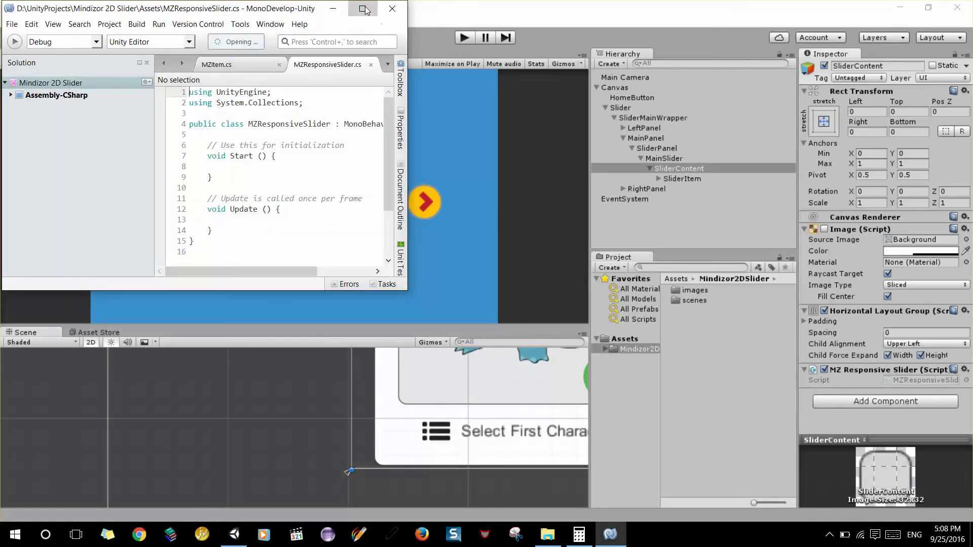
# Maximize MonoDevelop and add blank lines after Update and above Start
pyautogui.click(365, 9)
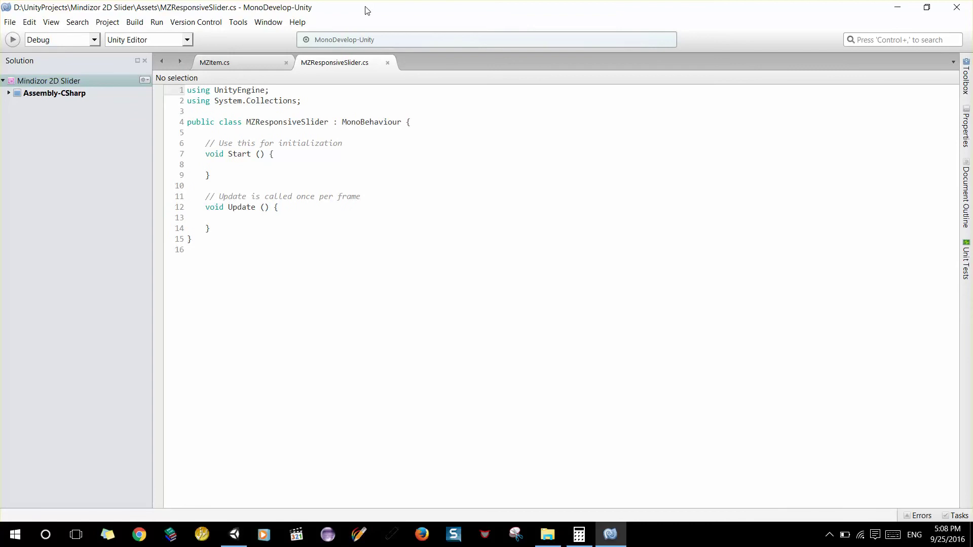
pyautogui.click(389, 143)
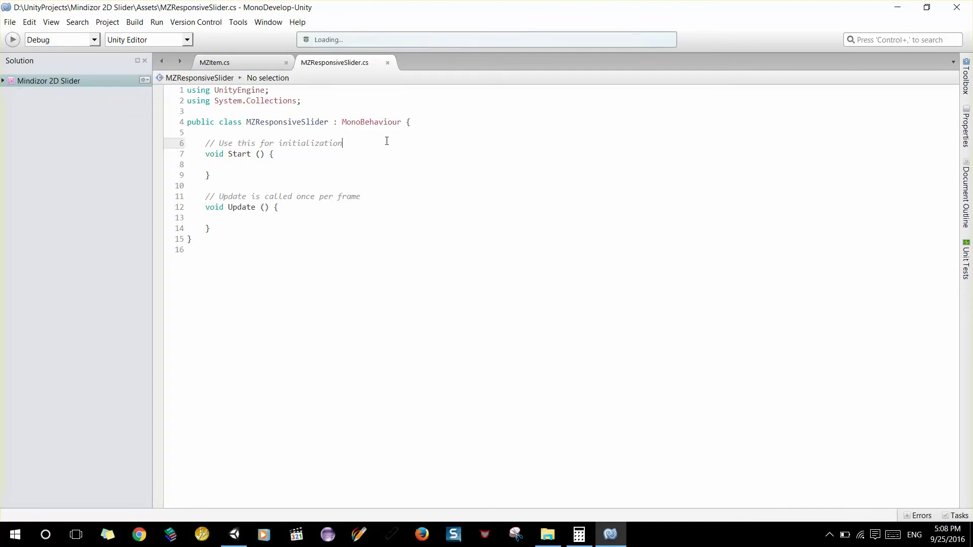
pyautogui.click(269, 239)
pyautogui.click(264, 228)
pyautogui.press('Return')
pyautogui.press('Return')
pyautogui.press('Return')
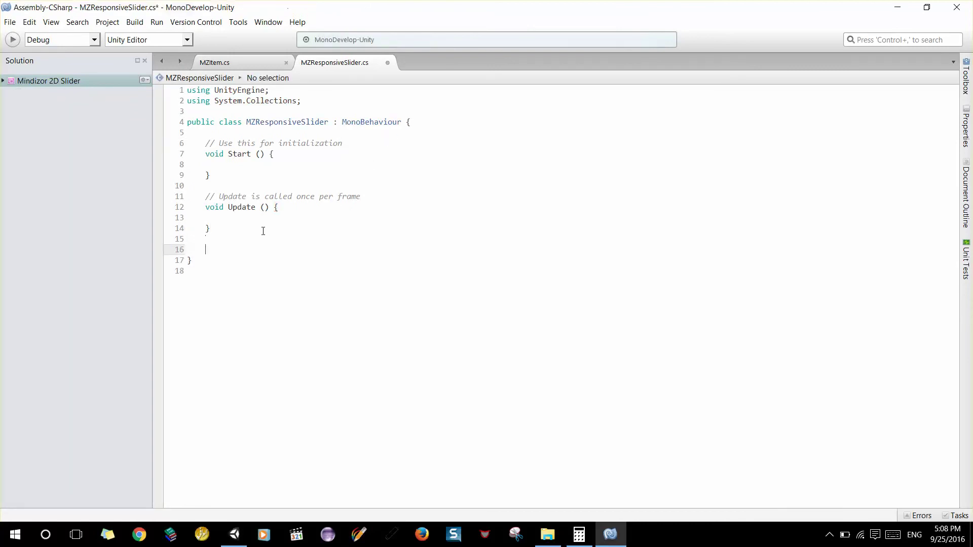
pyautogui.click(256, 142)
pyautogui.press('Up')
pyautogui.press('Return')
pyautogui.press('Return')
pyautogui.press('Up')
# Add a blank line inside Start(), then return to Unity and select SliderItem
pyautogui.click(299, 185)
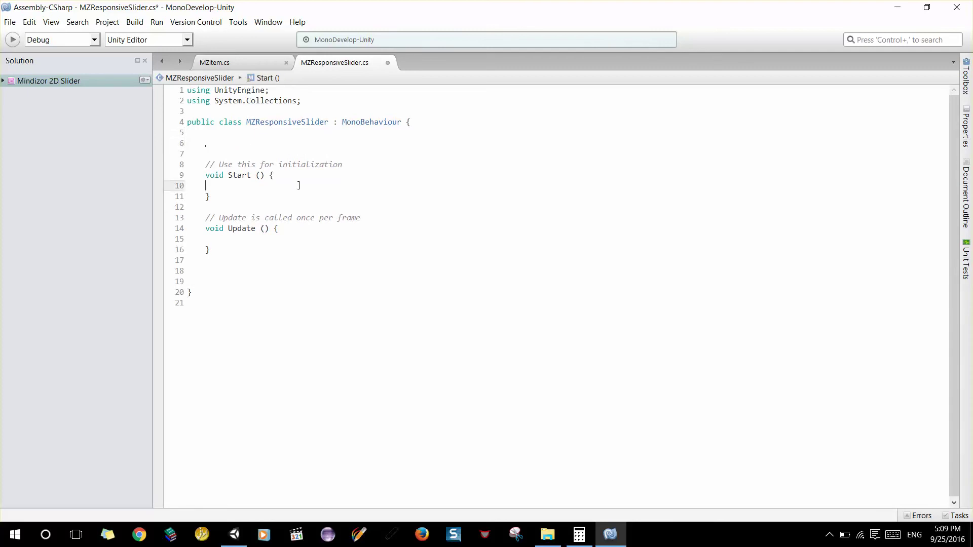
pyautogui.click(244, 175)
pyautogui.press('Down')
pyautogui.press('Return')
pyautogui.press('Return')
pyautogui.press('Return')
pyautogui.press('Up')
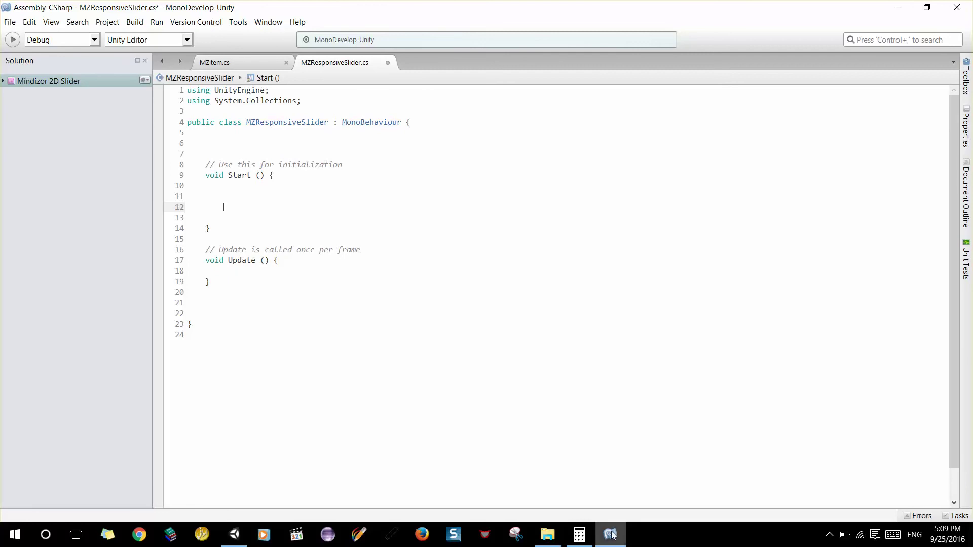
pyautogui.hotkey('alt', 'Tab')
pyautogui.click(680, 177)
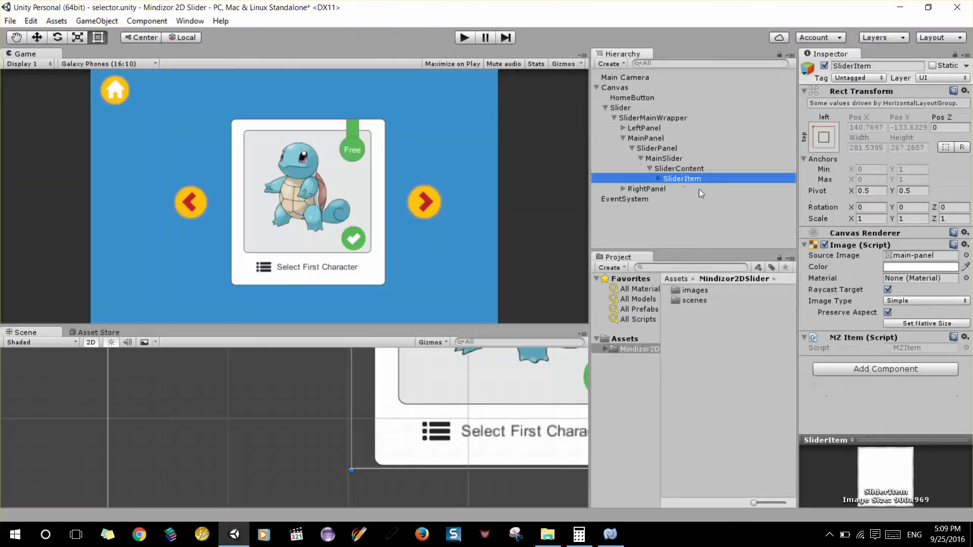
# Duplicate SliderItem twice to make three cards, each named SliderItem
pyautogui.rightClick(680, 180)
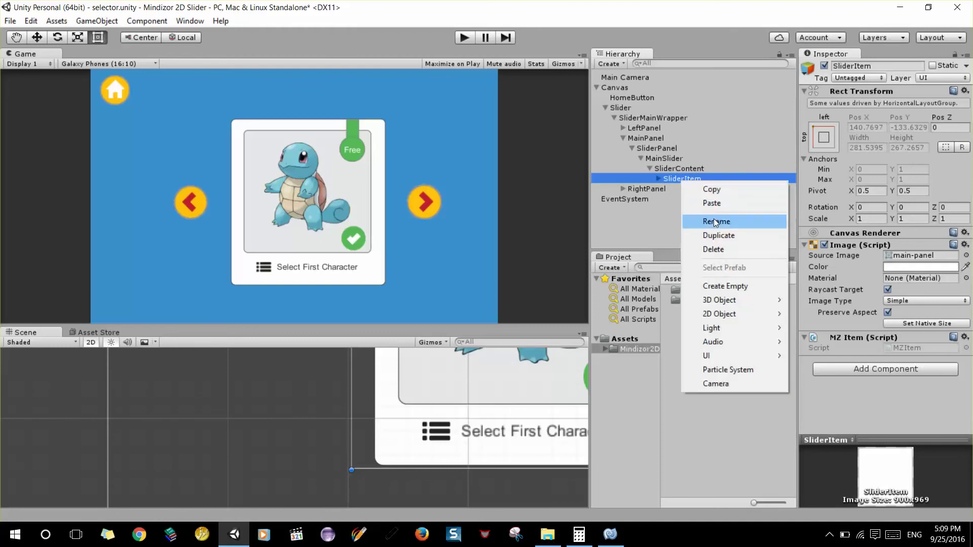
pyautogui.click(722, 236)
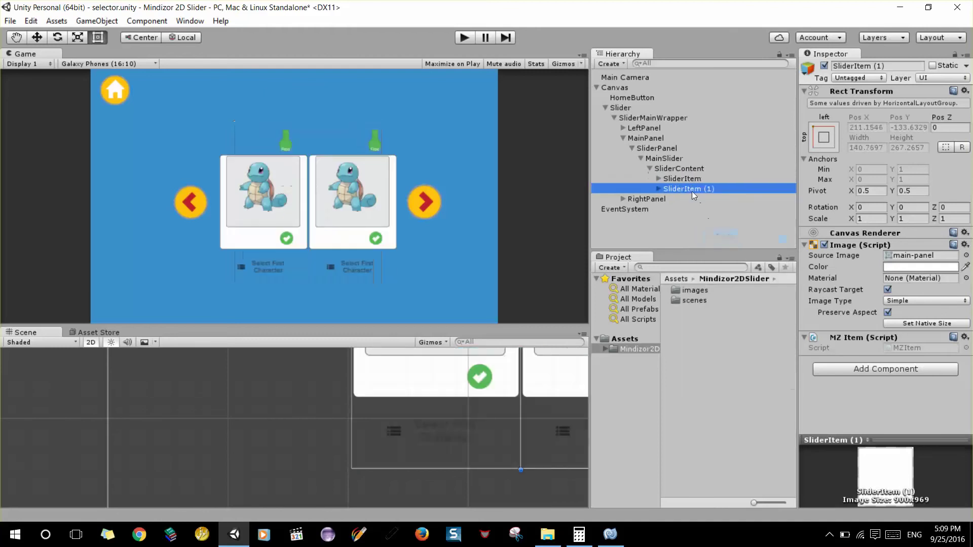
pyautogui.click(898, 65)
pyautogui.press('BackSpace')
pyautogui.press('BackSpace')
pyautogui.press('BackSpace')
pyautogui.press('BackSpace')
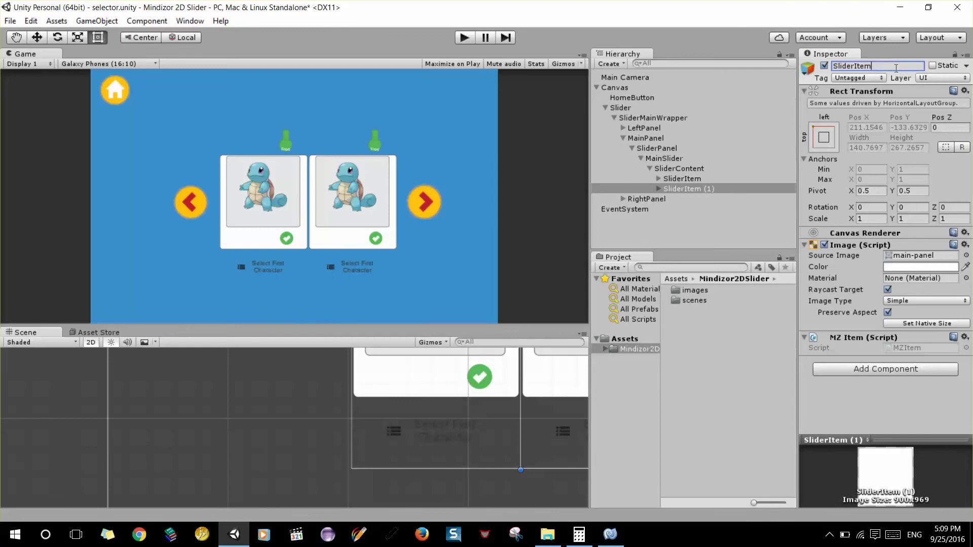
pyautogui.click(691, 189)
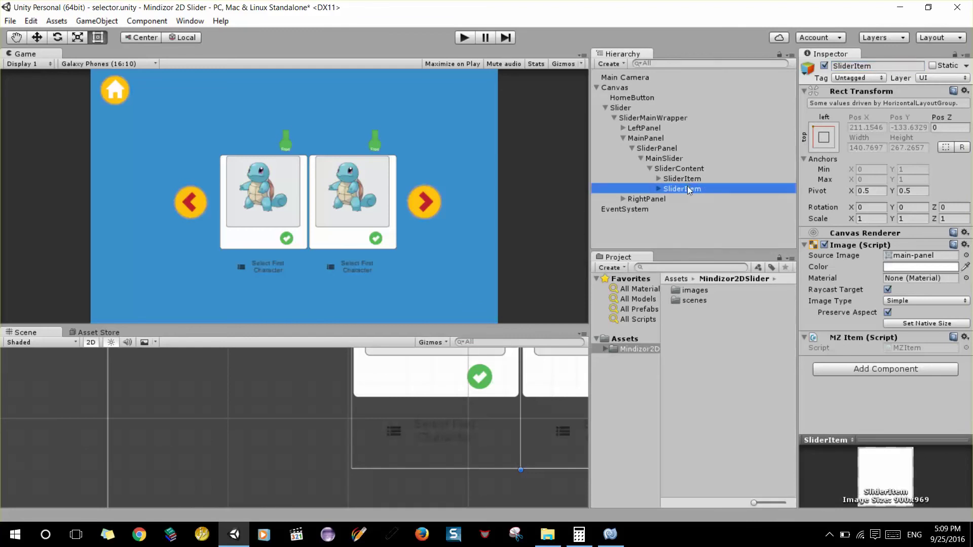
pyautogui.rightClick(688, 189)
pyautogui.click(735, 241)
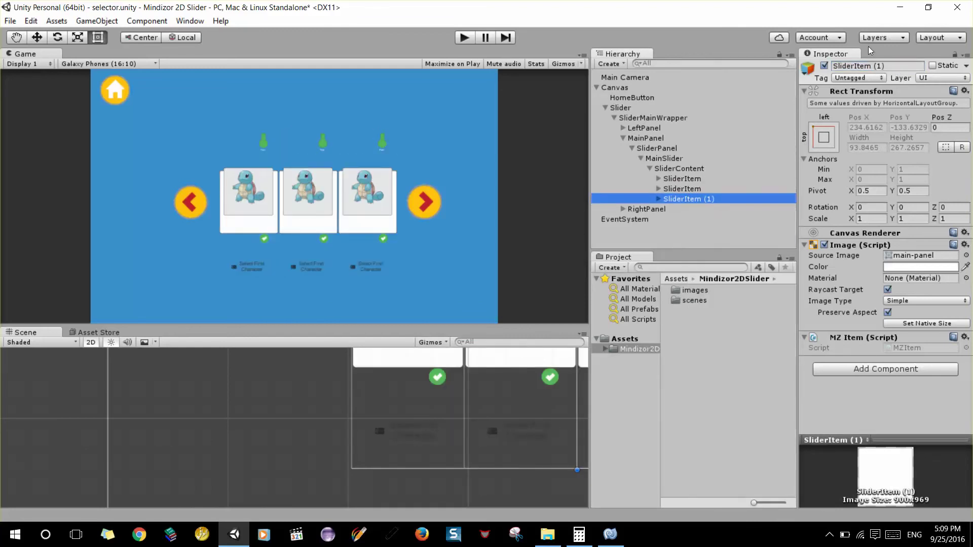
pyautogui.click(887, 66)
pyautogui.press('BackSpace')
pyautogui.press('BackSpace')
pyautogui.press('BackSpace')
pyautogui.press('BackSpace')
pyautogui.click(689, 182)
# Inspect the SliderItems, MainSlider and SliderContent, ending on the first SliderItem's Rect Transform
pyautogui.click(685, 190)
pyautogui.click(680, 200)
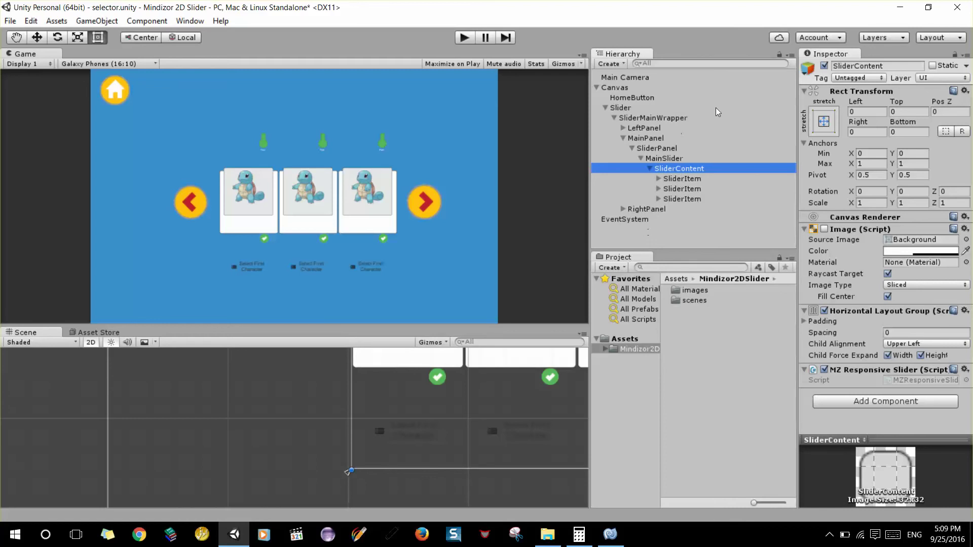
pyautogui.click(665, 158)
pyautogui.click(682, 167)
pyautogui.click(670, 179)
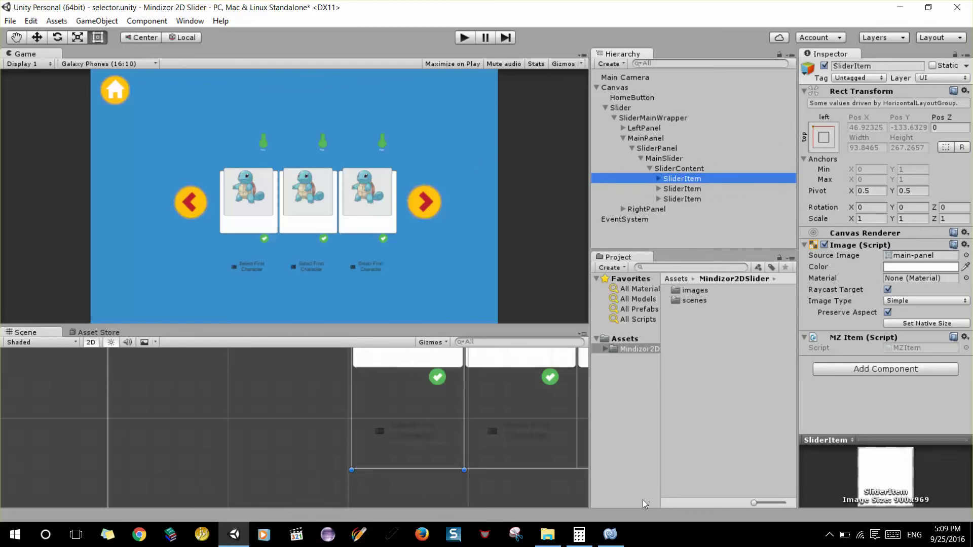
pyautogui.click(604, 541)
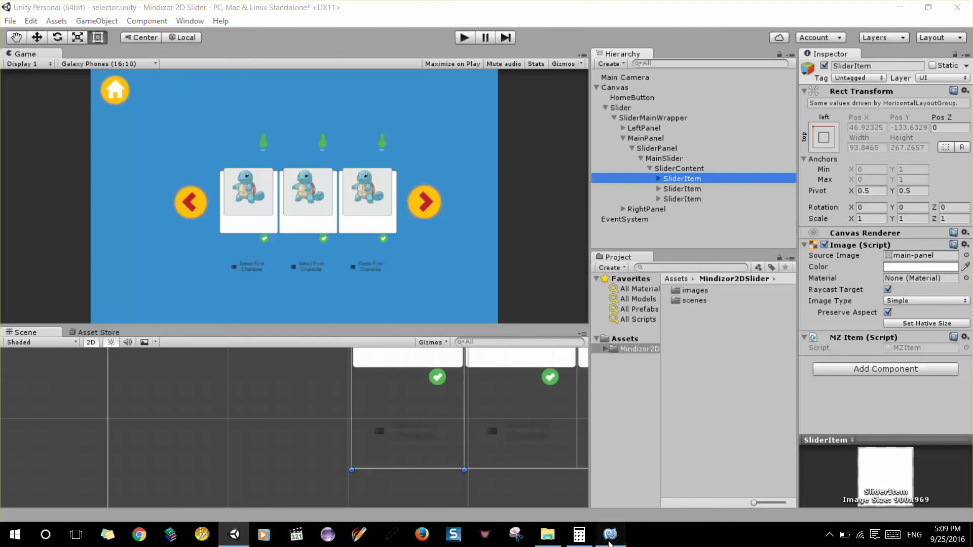
# Add a blank line in Start and declare the field 'MZItem [] rects' above it
pyautogui.click(273, 174)
pyautogui.click(277, 204)
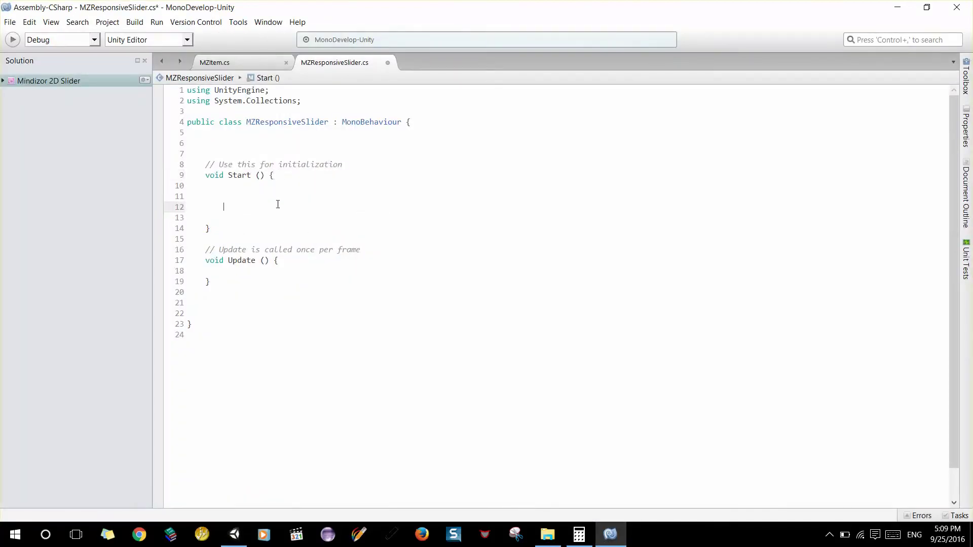
pyautogui.click(266, 191)
pyautogui.press('Return')
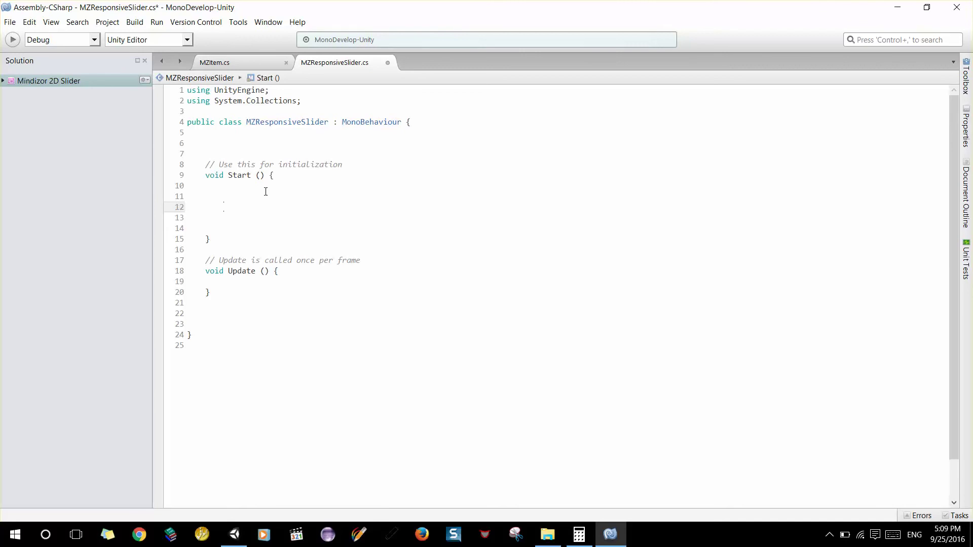
pyautogui.click(254, 163)
pyautogui.click(244, 132)
pyautogui.press('Return')
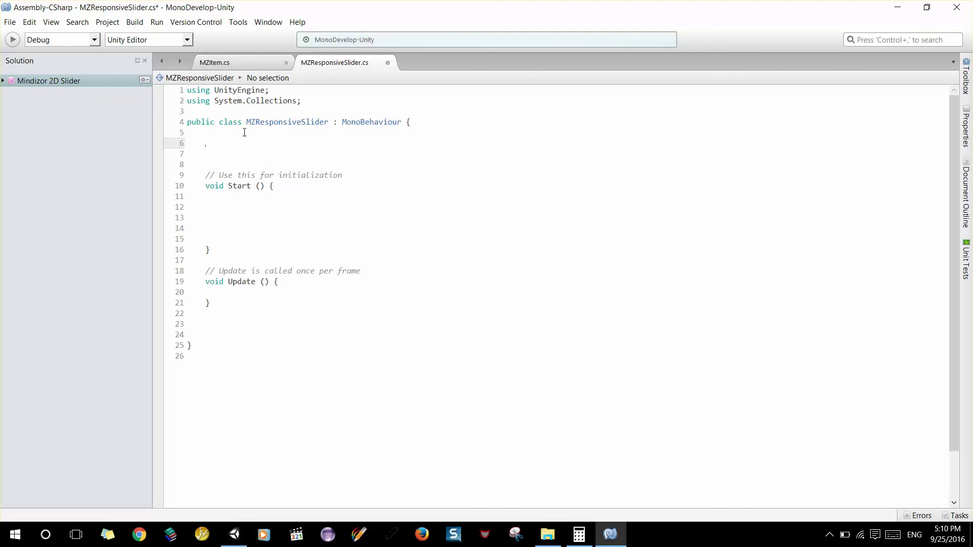
pyautogui.write('MZItem [] ')
pyautogui.write('rects')
# In Start, write 'rects = gameObject.GetComponentsInChildren<MZItem> ();' using autocomplete
pyautogui.press('Down')
pyautogui.press('Down')
pyautogui.press('Down')
pyautogui.press('Down')
pyautogui.press('Down')
pyautogui.press('Down')
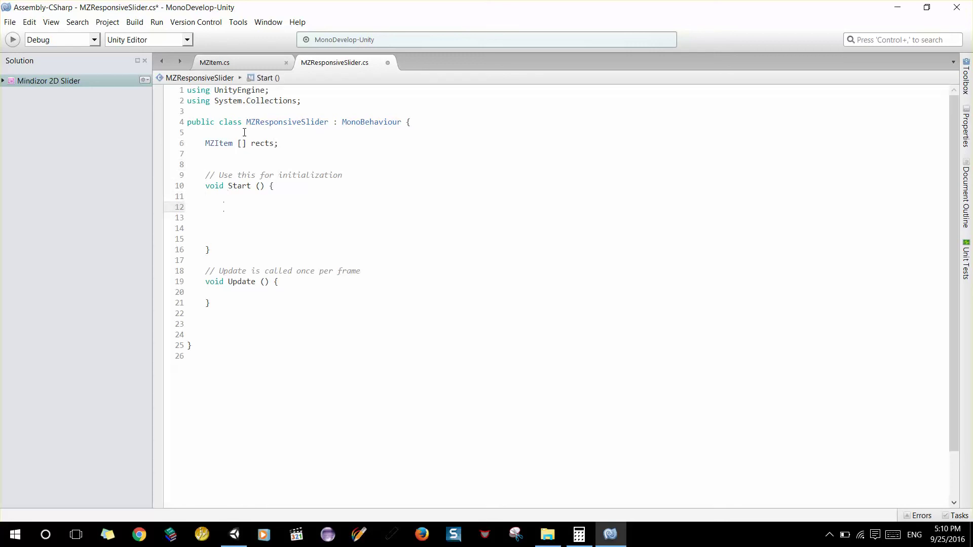
pyautogui.write('rects')
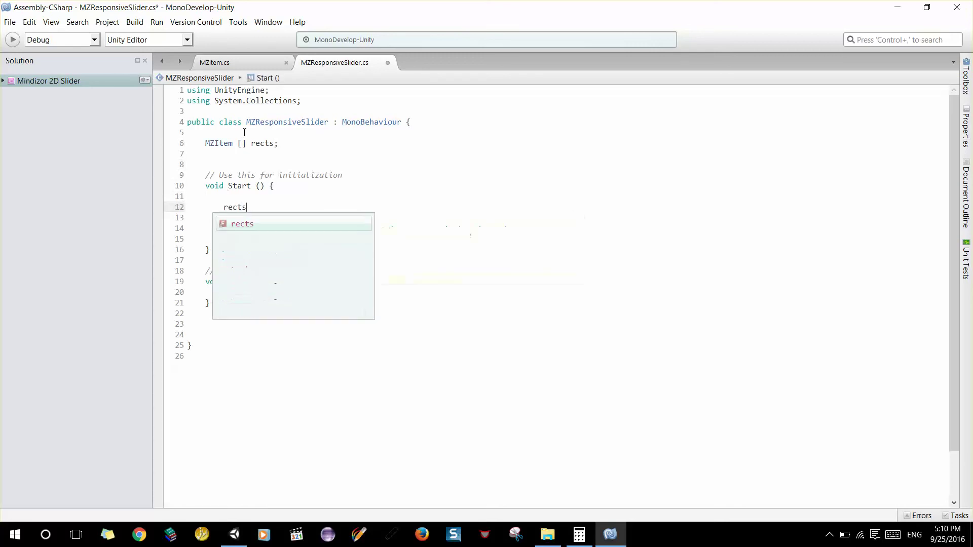
pyautogui.write(' =')
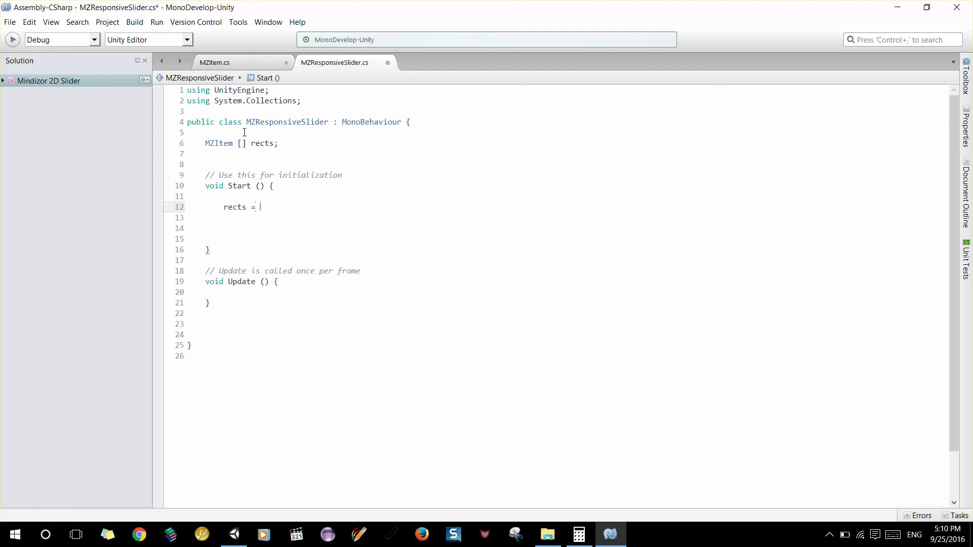
pyautogui.write(' gam')
pyautogui.press('Return')
pyautogui.write('.getco')
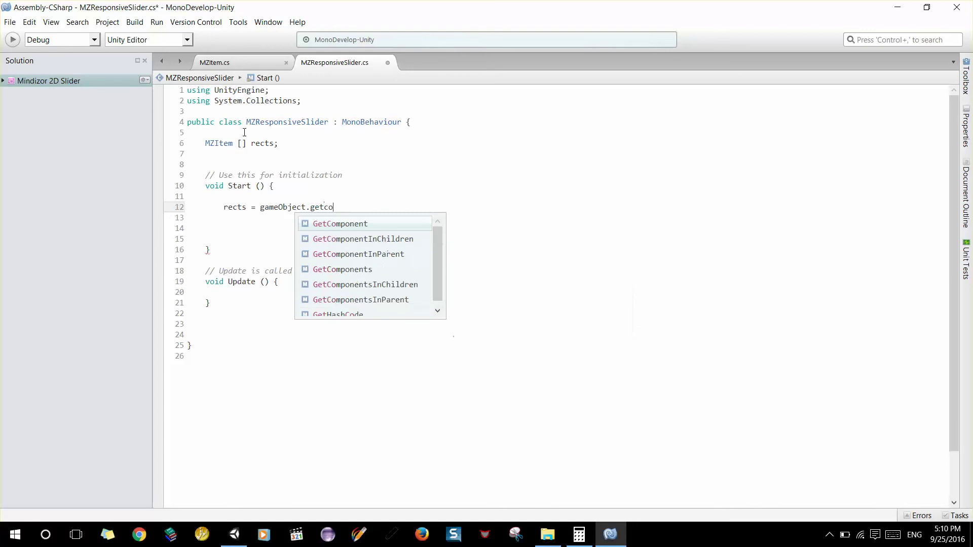
pyautogui.write('m')
pyautogui.press('Down')
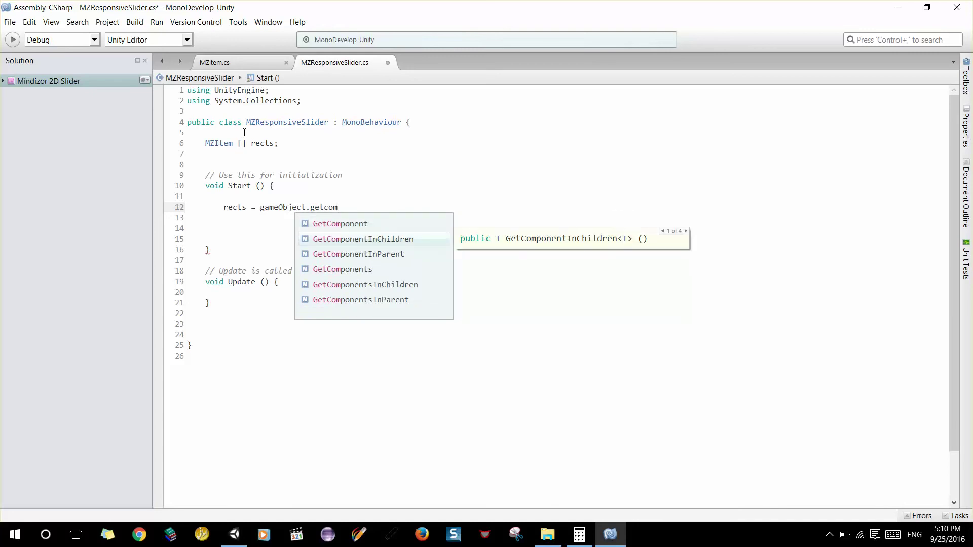
pyautogui.press('Down')
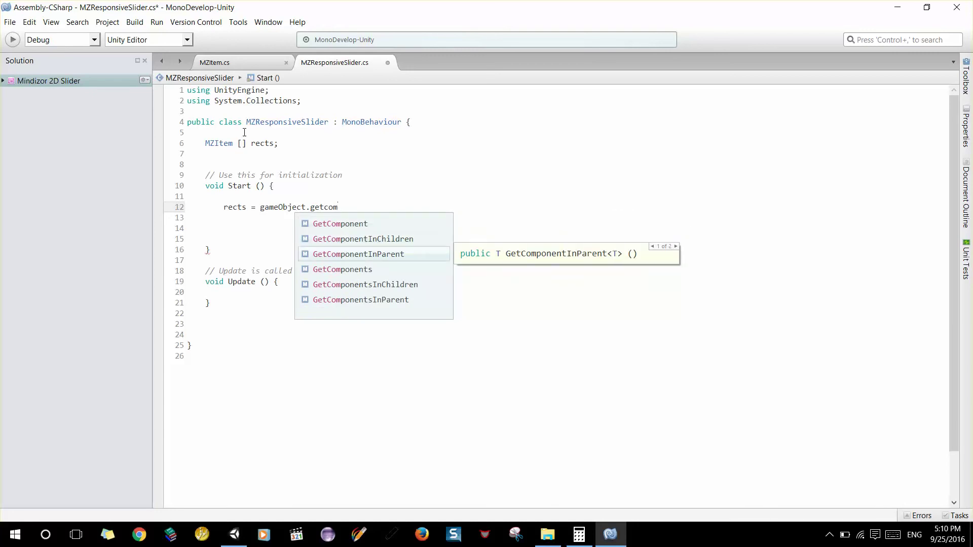
pyautogui.press('Down')
pyautogui.press('Down')
pyautogui.press('Return')
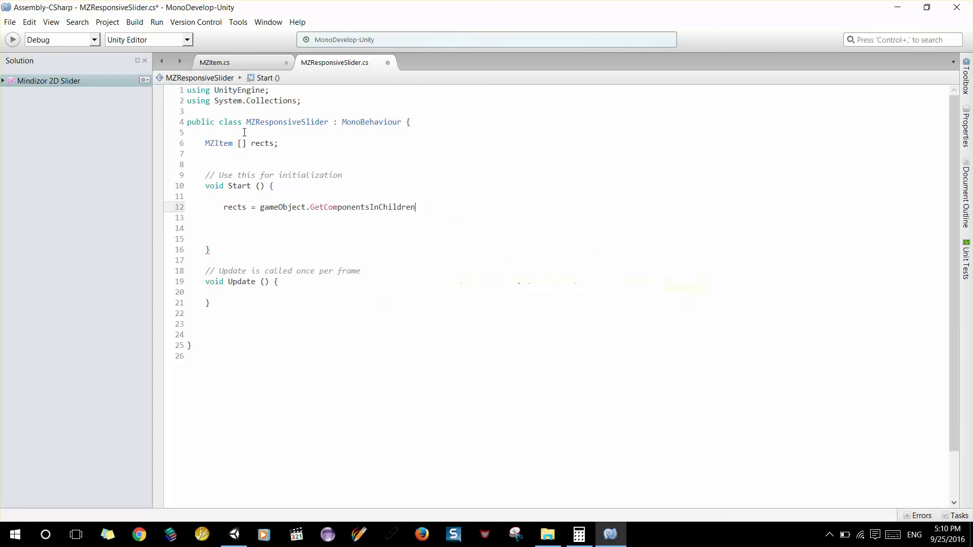
pyautogui.write('<')
pyautogui.write('MZI')
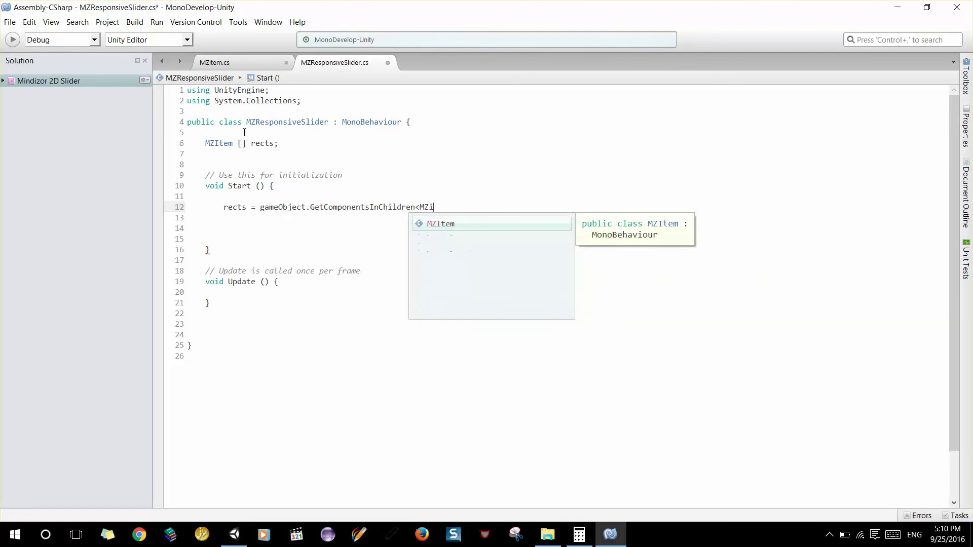
pyautogui.press('Return')
pyautogui.write('> ();')
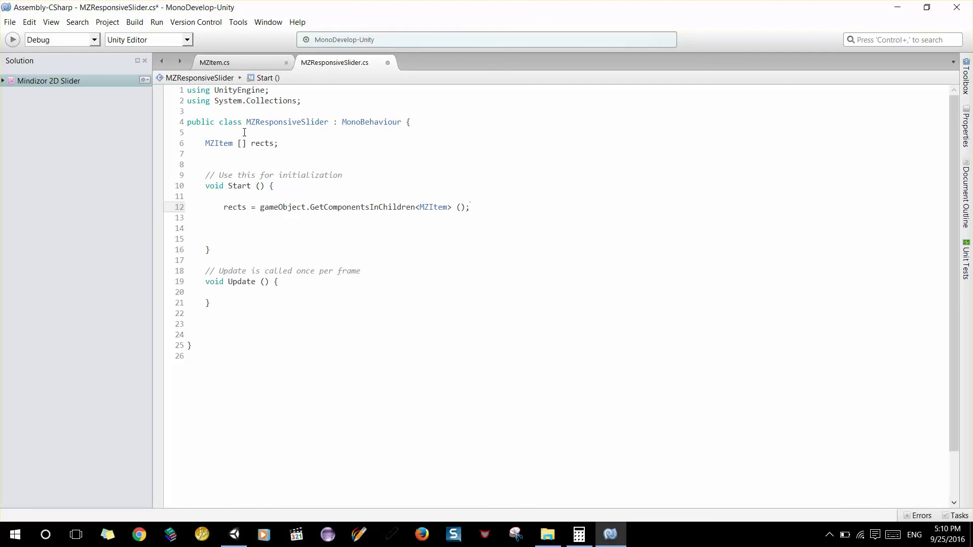
pyautogui.click(610, 534)
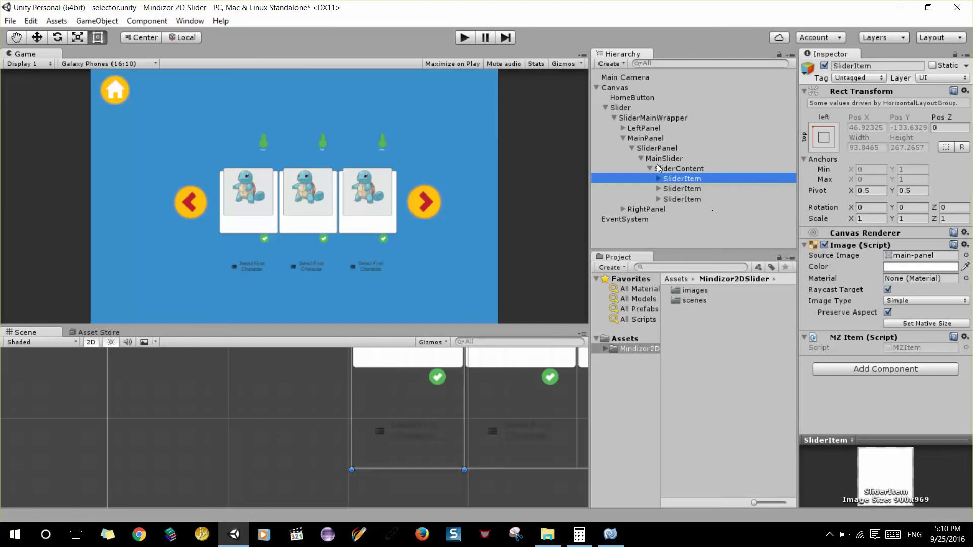
pyautogui.click(677, 169)
pyautogui.click(684, 180)
pyautogui.press('Down')
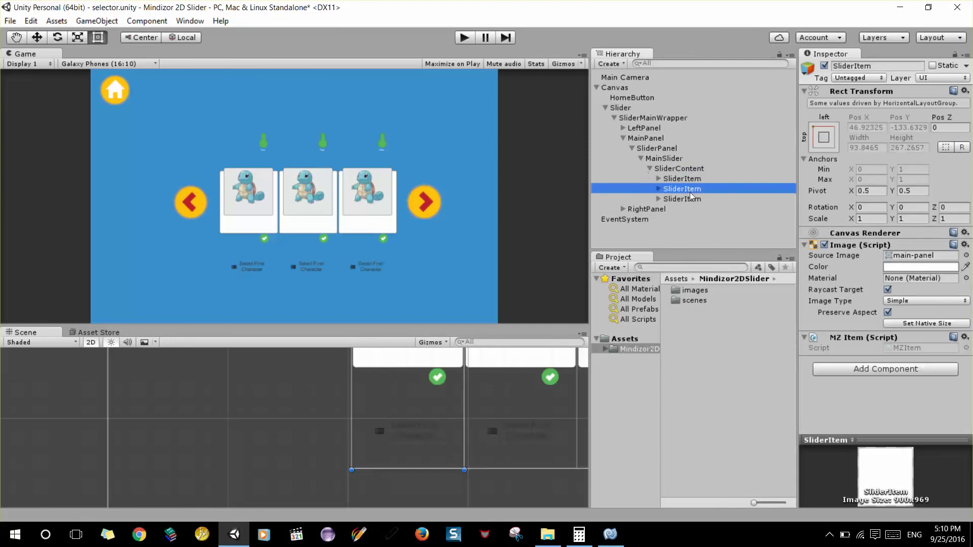
pyautogui.press('Down')
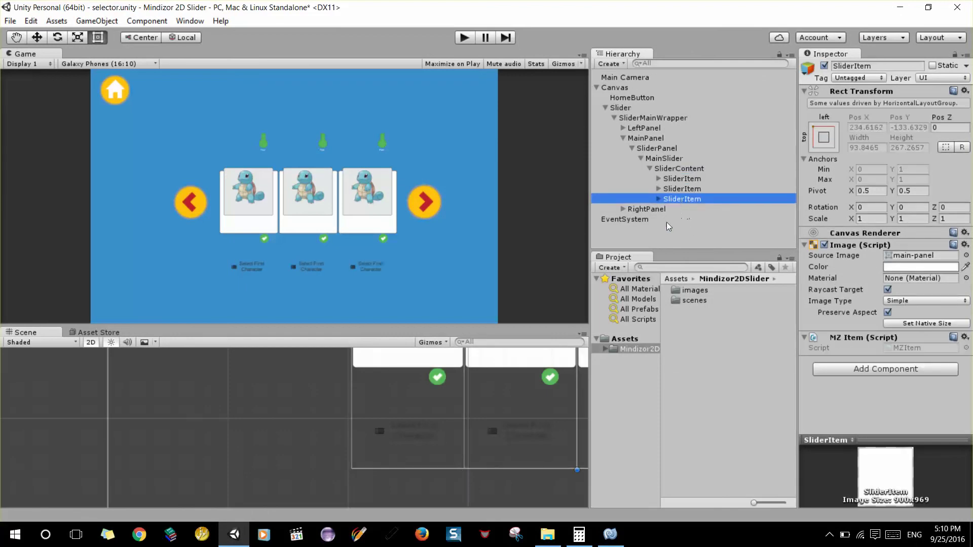
pyautogui.click(610, 534)
pyautogui.click(336, 234)
pyautogui.click(335, 224)
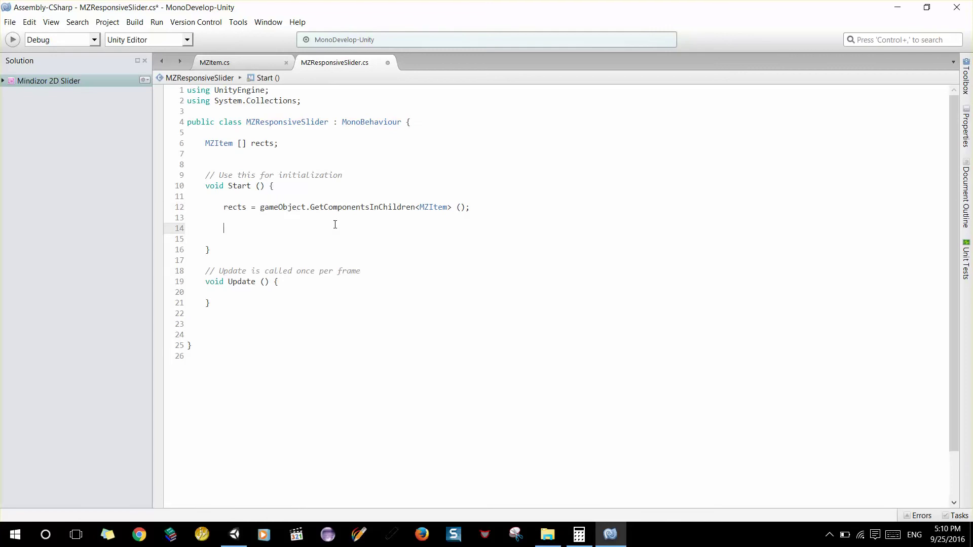
# Add an InitMZSlider () call in Start below the rects assignment
pyautogui.click(327, 216)
pyautogui.write('In')
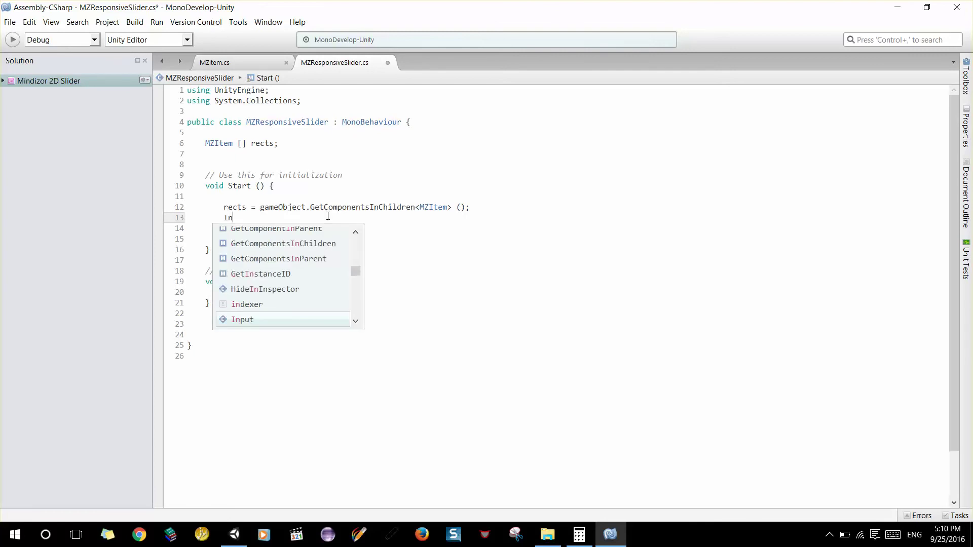
pyautogui.write('itSli')
pyautogui.press('BackSpace')
pyautogui.press('BackSpace')
pyautogui.press('BackSpace')
pyautogui.write('MZ')
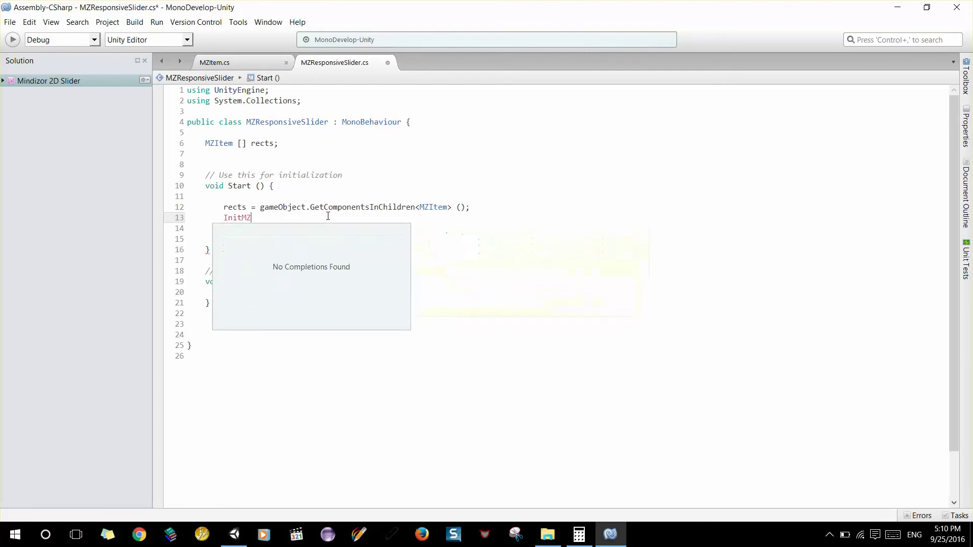
pyautogui.write('Slider')
pyautogui.write(' ();')
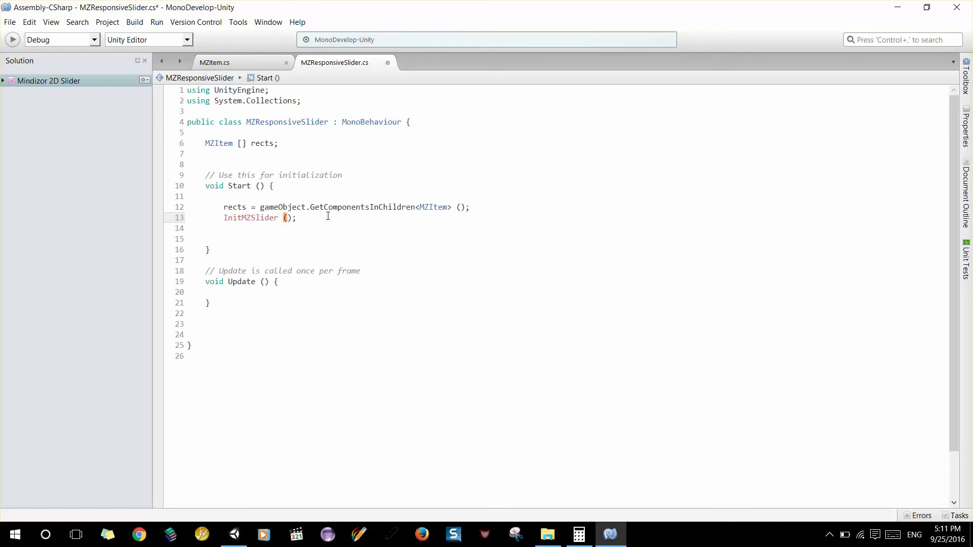
pyautogui.click(230, 208)
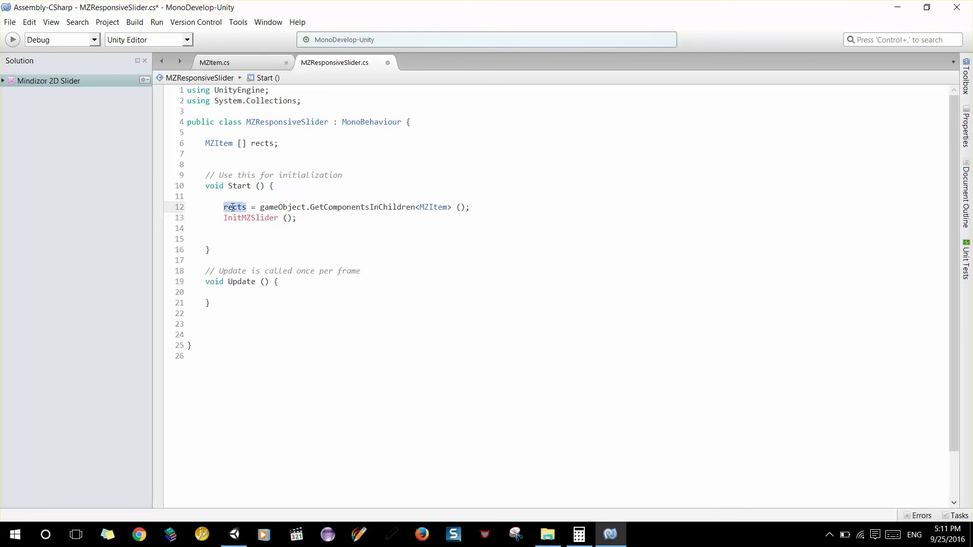
pyautogui.click(260, 218)
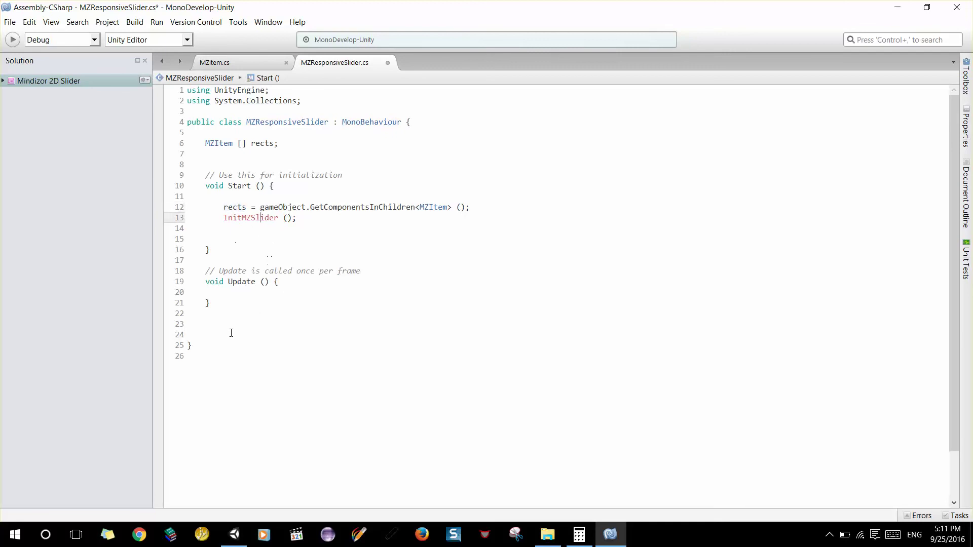
# Begin a private void InitMZSlider method after Update with a RectTransform first parameter
pyautogui.click(248, 299)
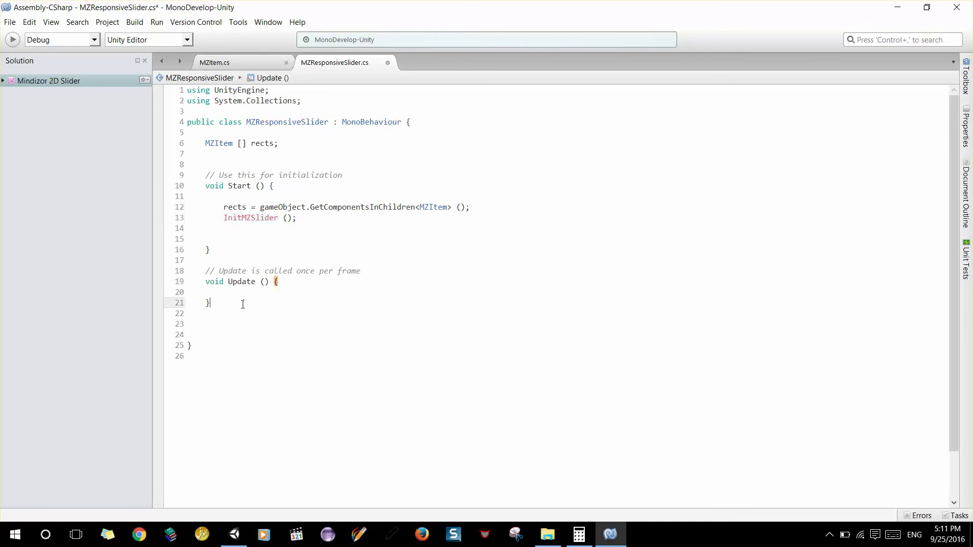
pyautogui.press('Return')
pyautogui.press('Return')
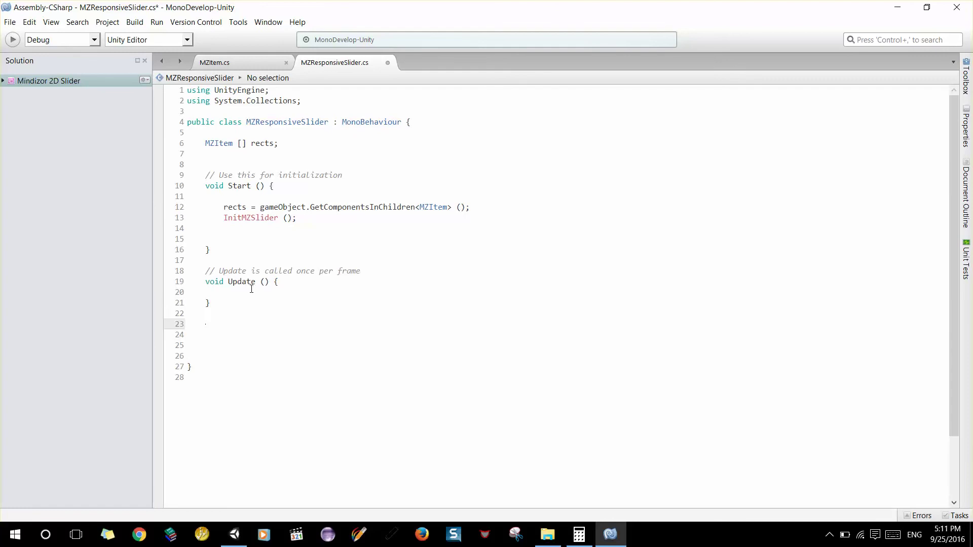
pyautogui.write('pi')
pyautogui.press('BackSpace')
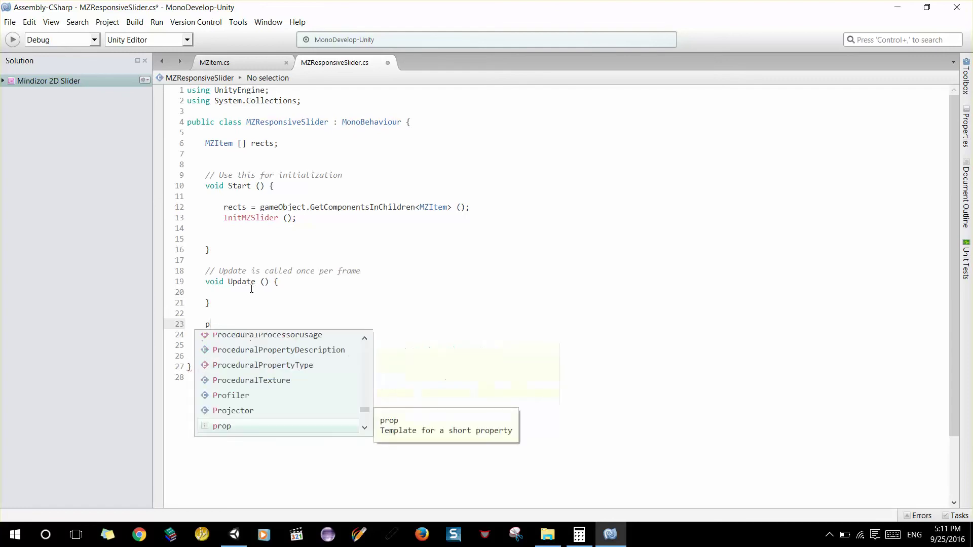
pyautogui.write('ri')
pyautogui.press('Return')
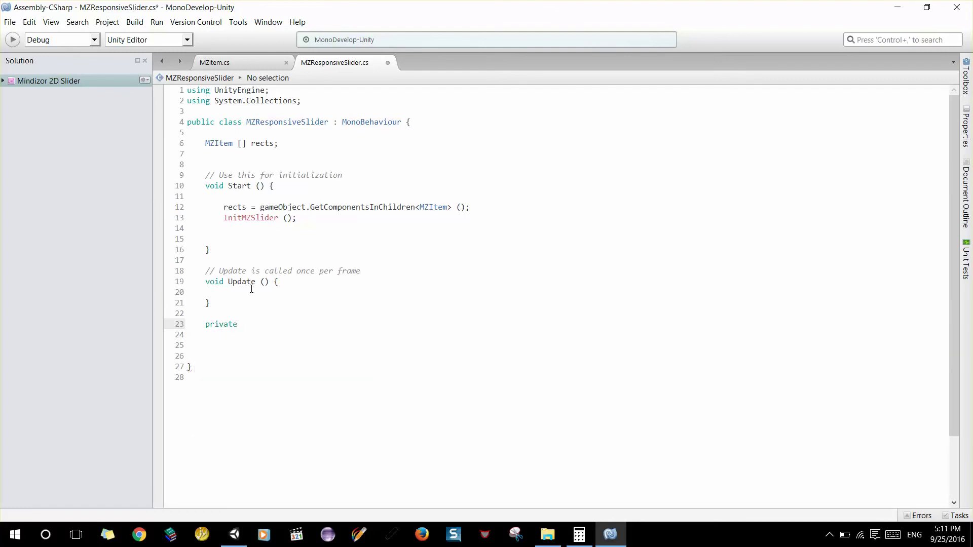
pyautogui.write(' void ')
pyautogui.write('InitMZSlider')
pyautogui.write('(')
pyautogui.hotkey('ctrl', 'shift', 'r')
pyautogui.press('r')
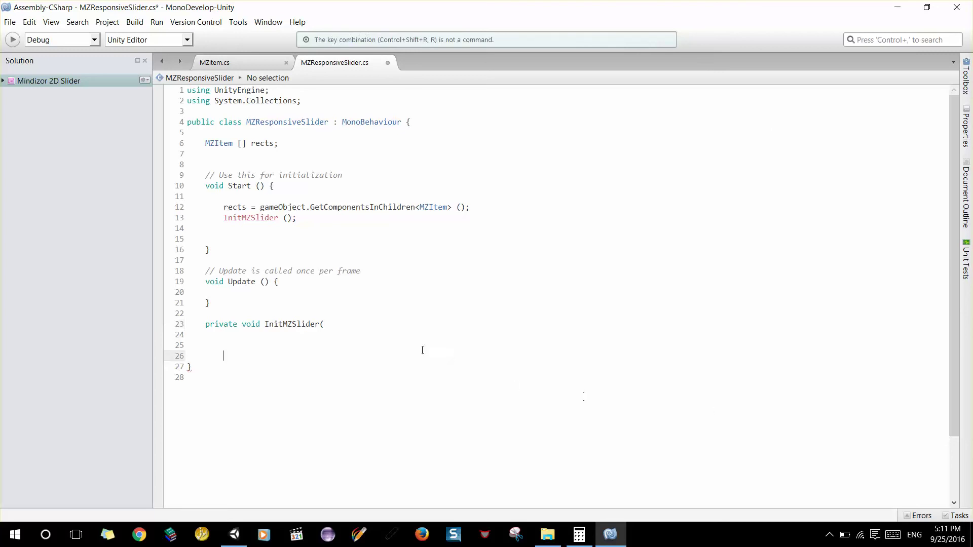
pyautogui.write('Rect')
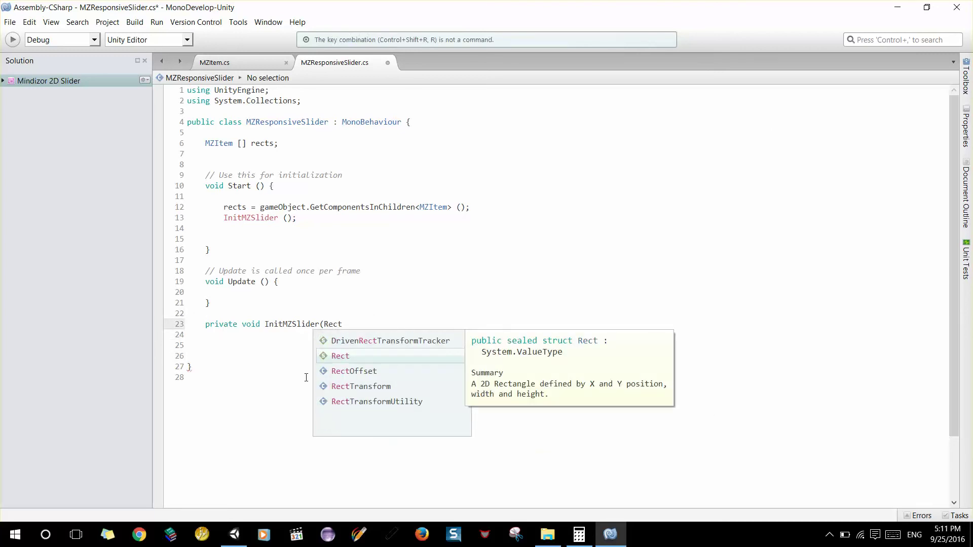
pyautogui.press('Down')
pyautogui.press('Down')
pyautogui.press('Return')
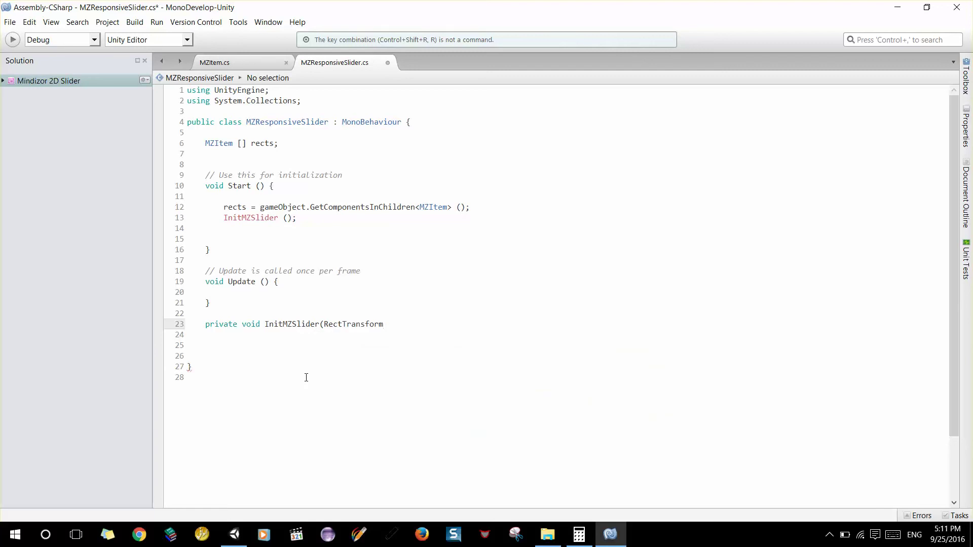
# Finish the signature as (RectTransform container, ICollection<MZItem> items) and open an empty body
pyautogui.write(' container, ')
pyautogui.write('ICo')
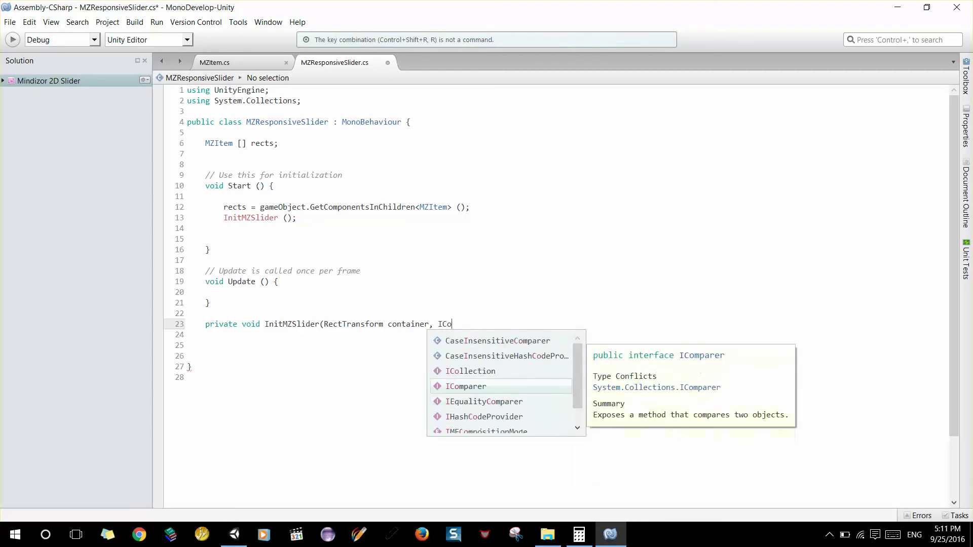
pyautogui.press('Up')
pyautogui.press('Return')
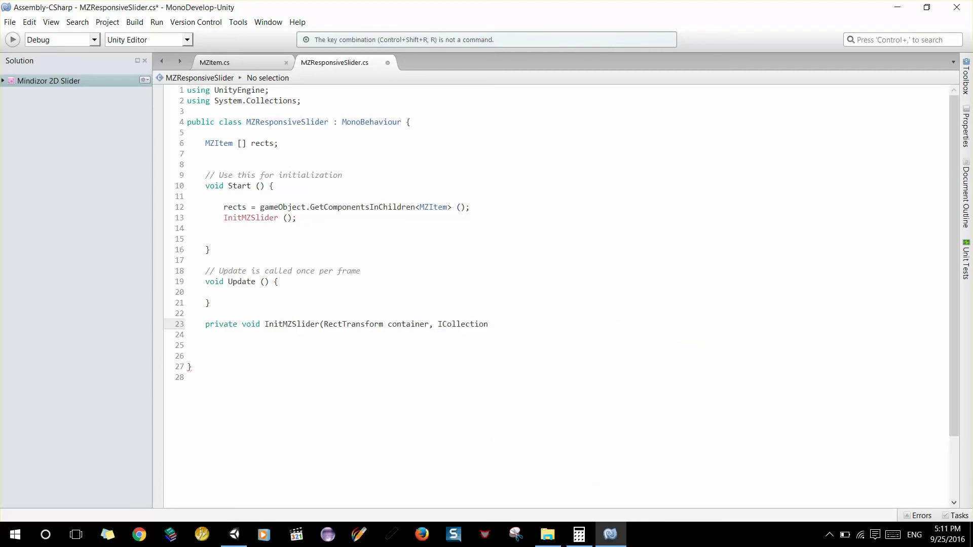
pyautogui.write('<')
pyautogui.write('MZi')
pyautogui.press('Return')
pyautogui.write('>')
pyautogui.write(' items)')
pyautogui.write(' Prog')
pyautogui.press('BackSpace')
pyautogui.press('BackSpace')
pyautogui.press('BackSpace')
pyautogui.press('BackSpace')
pyautogui.press('BackSpace')
pyautogui.write('{')
pyautogui.press('Return')
pyautogui.press('Return')
pyautogui.press('Return')
pyautogui.press('Return')
pyautogui.click(205, 355)
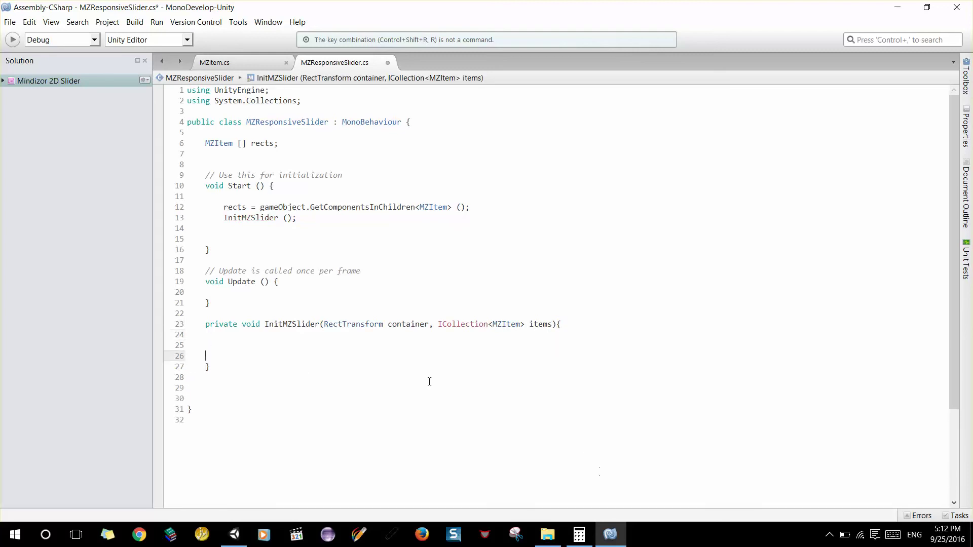
# Import System.Collections.Generic to resolve ICollection, then switch over to Unity
pyautogui.rightClick(454, 328)
pyautogui.moveTo(547, 334)
pyautogui.click(670, 334)
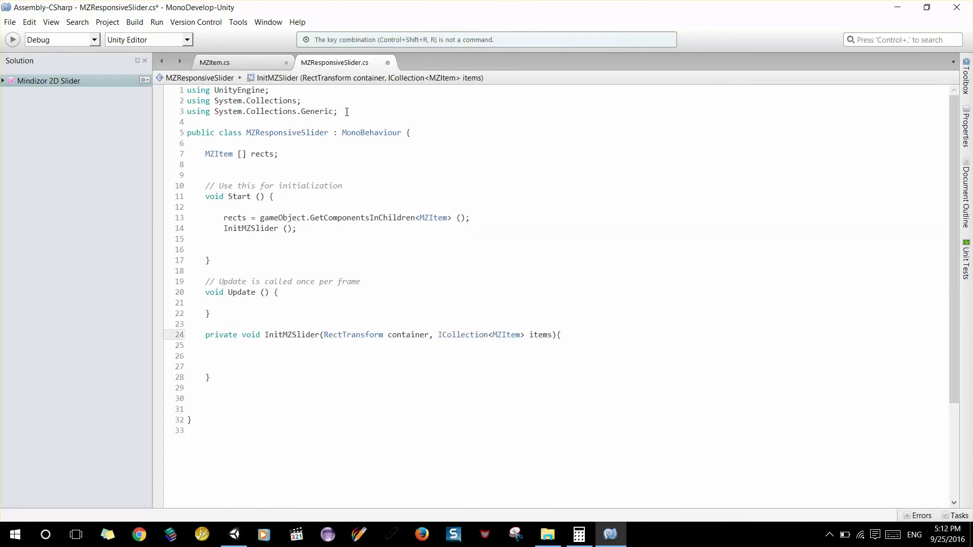
pyautogui.click(313, 374)
pyautogui.click(261, 228)
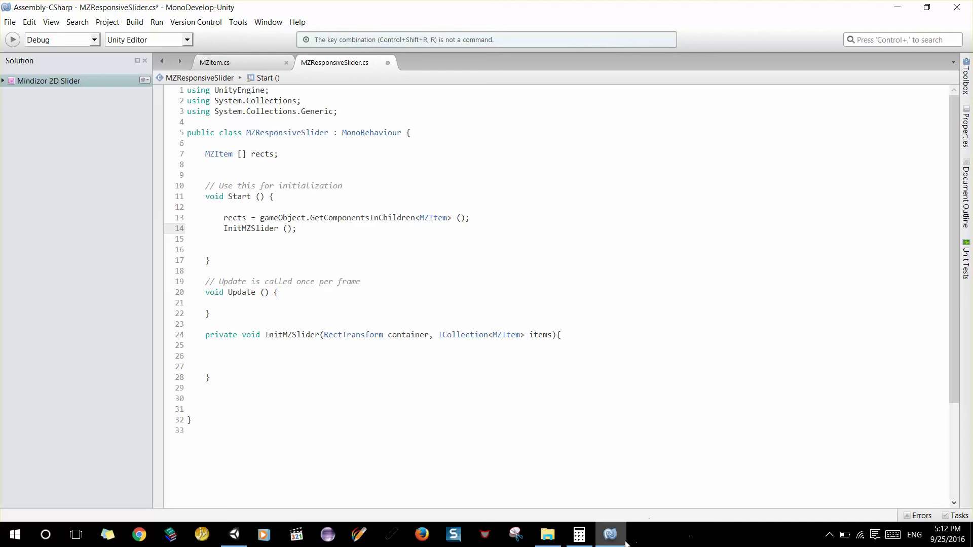
pyautogui.hotkey('alt', 'Tab')
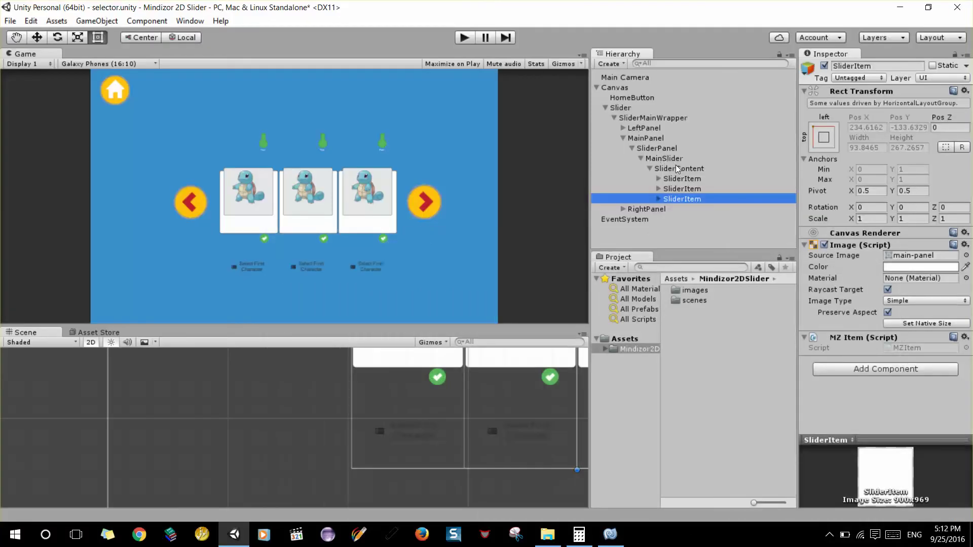
# Inspect SliderContent's components, including MZ Responsive Slider, then return to the InitMZSlider call in MonoDevelop
pyautogui.click(679, 169)
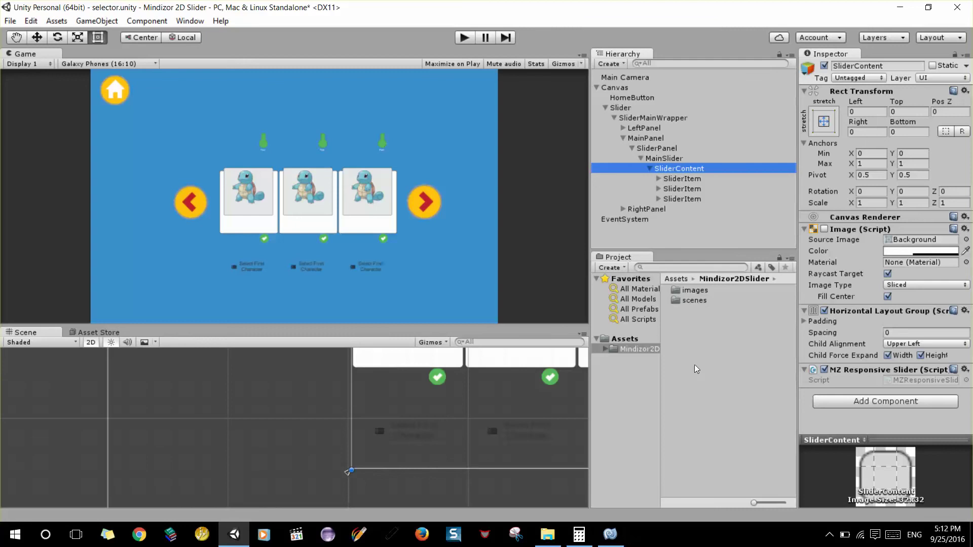
pyautogui.click(610, 534)
pyautogui.click(289, 229)
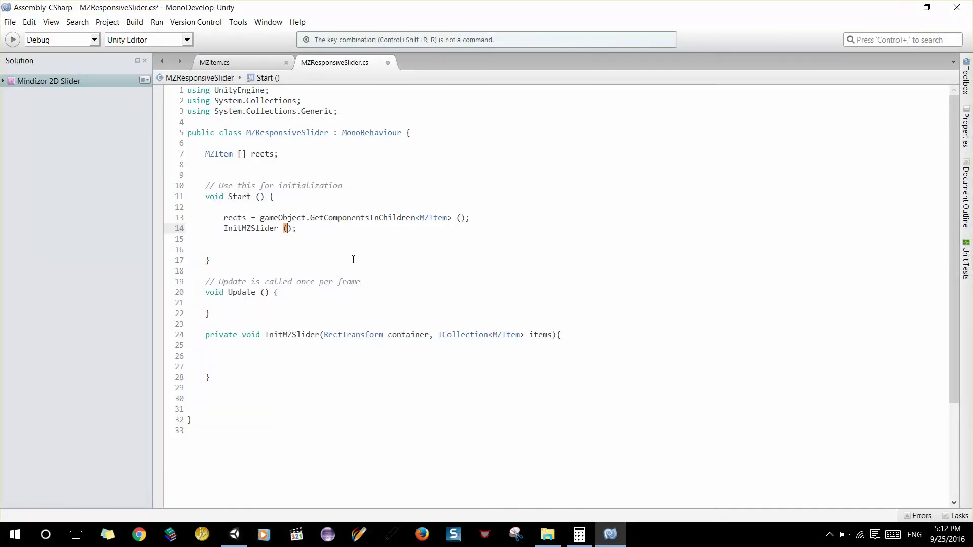
# Pass gameObject.GetComponent<RectTransform>() and rects as the InitMZSlider call's arguments
pyautogui.write('game')
pyautogui.press('Return')
pyautogui.write('.getc')
pyautogui.press('Return')
pyautogui.write('<')
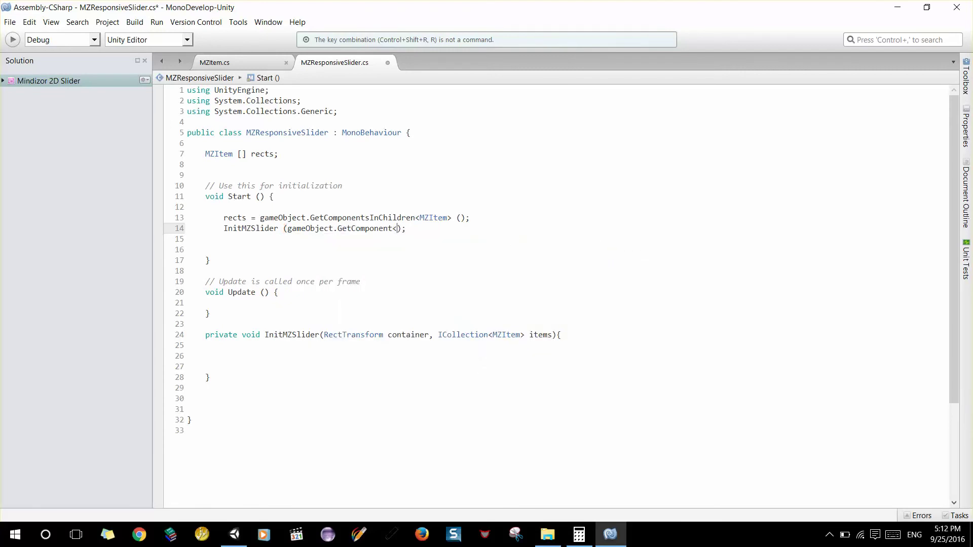
pyautogui.write('Rect')
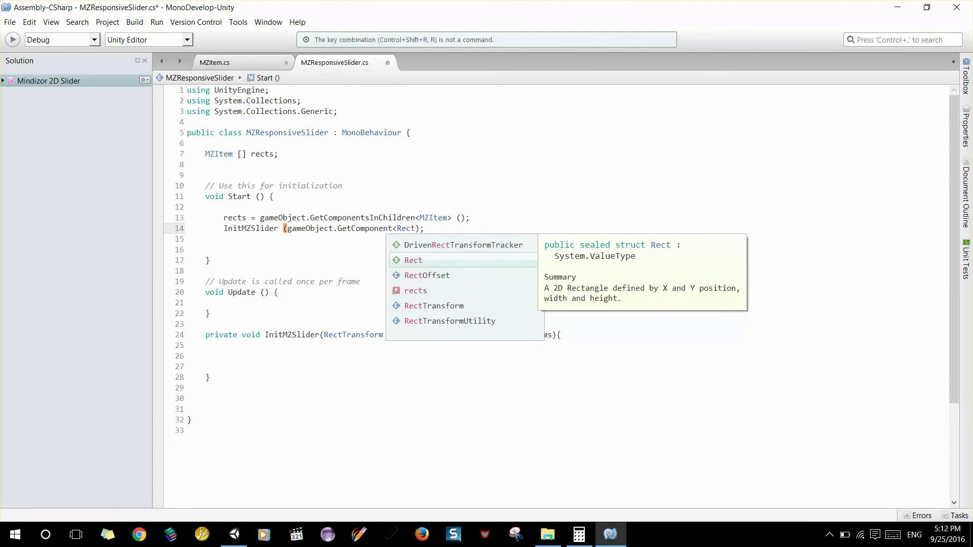
pyautogui.write('T')
pyautogui.press('Return')
pyautogui.write('>')
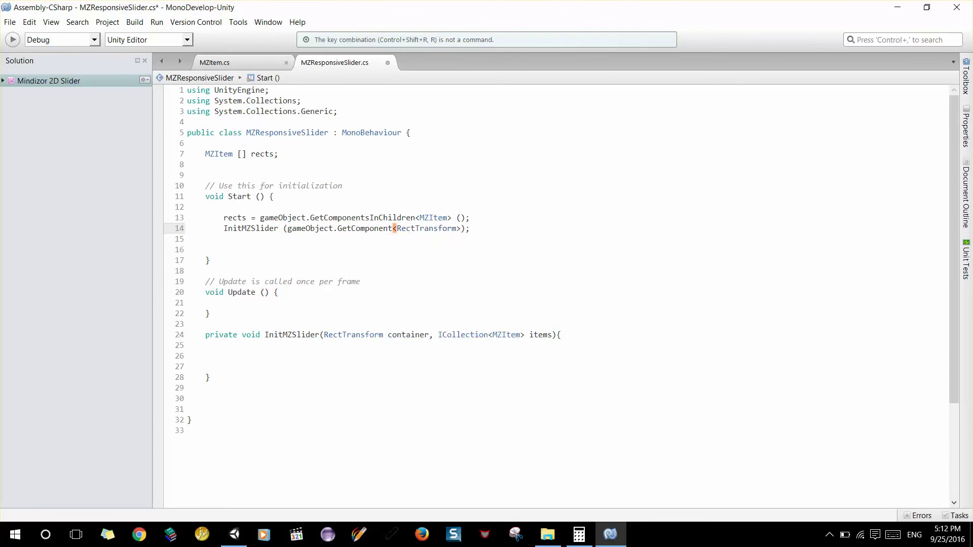
pyautogui.write('(),')
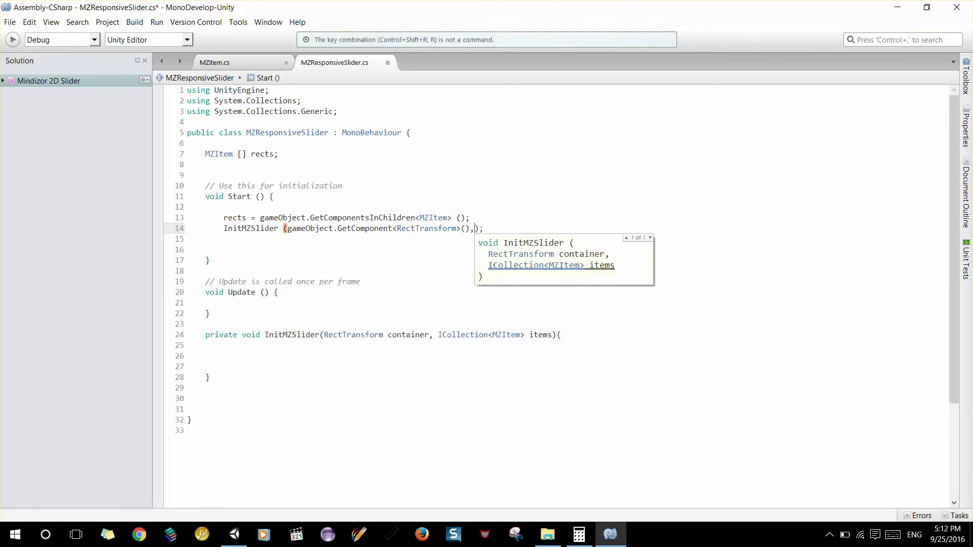
pyautogui.write(' rects')
pyautogui.press('Escape')
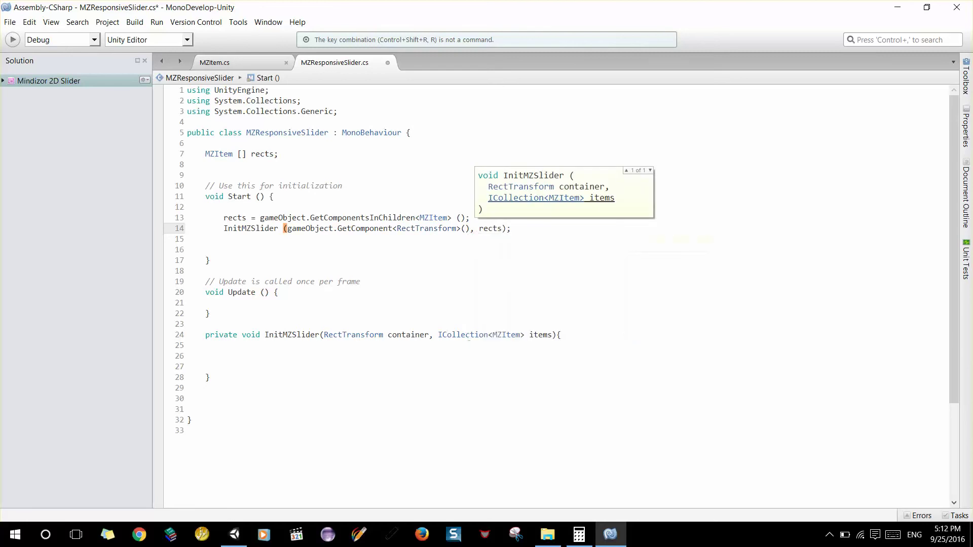
pyautogui.click(335, 219)
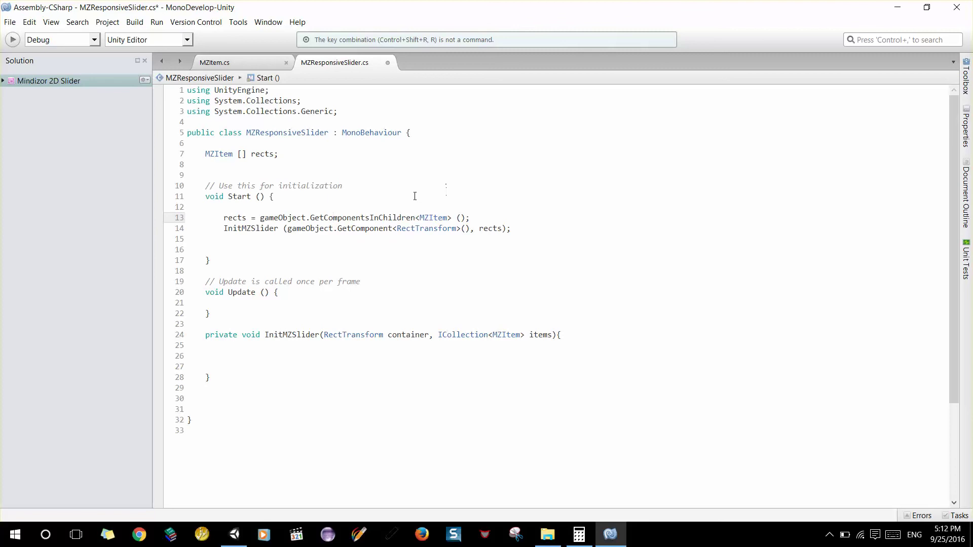
# Review rects and the method signature, then add a new indented line in InitMZSlider's body
pyautogui.doubleClick(234, 217)
pyautogui.click(517, 359)
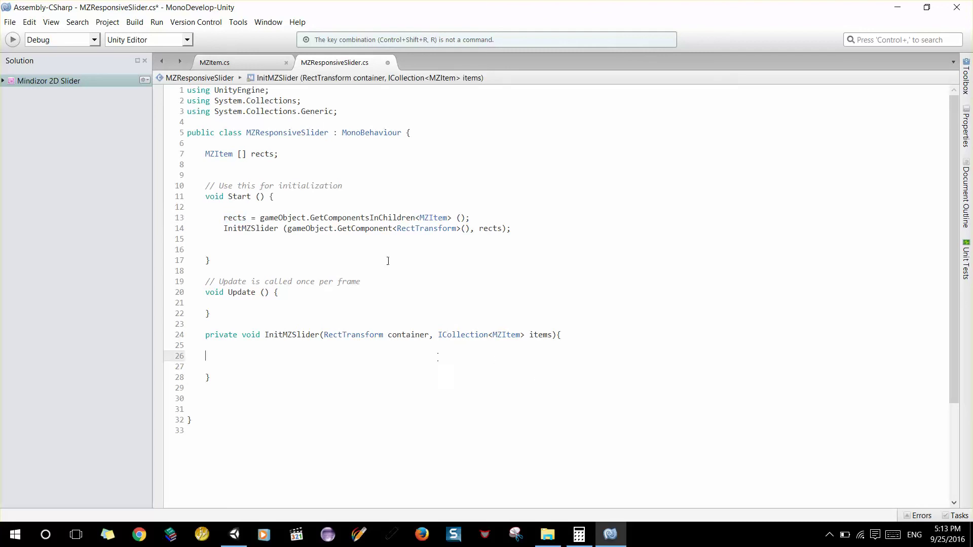
pyautogui.doubleClick(298, 334)
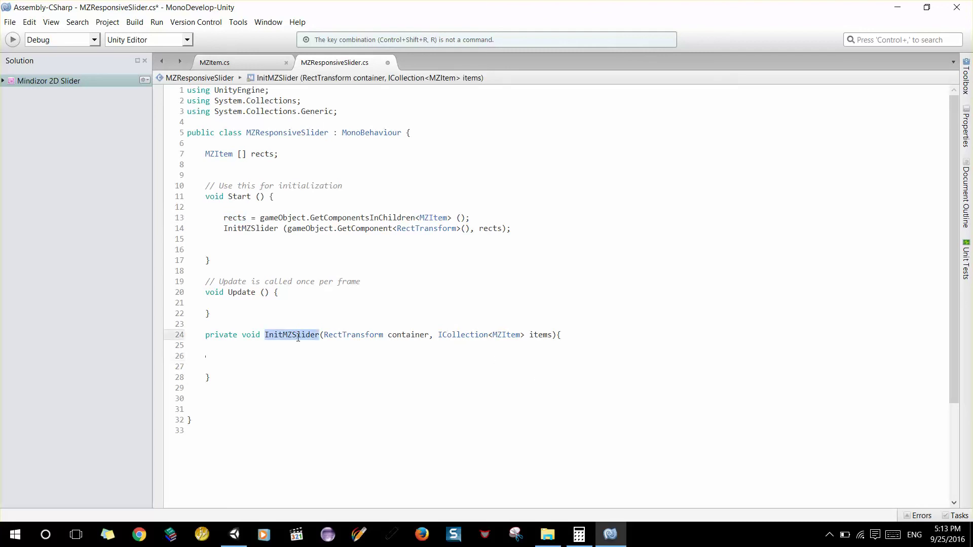
pyautogui.doubleClick(404, 335)
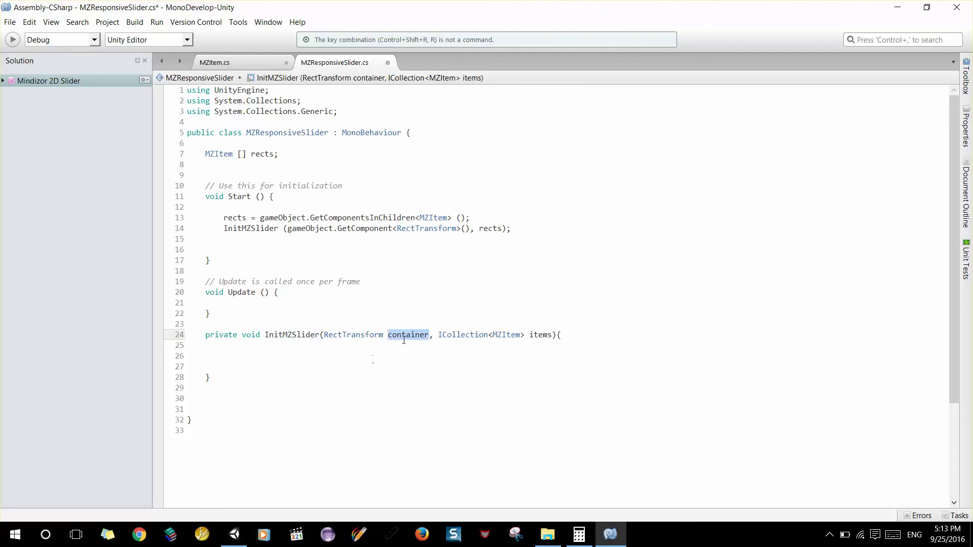
pyautogui.click(525, 334)
pyautogui.click(415, 349)
pyautogui.press('Return')
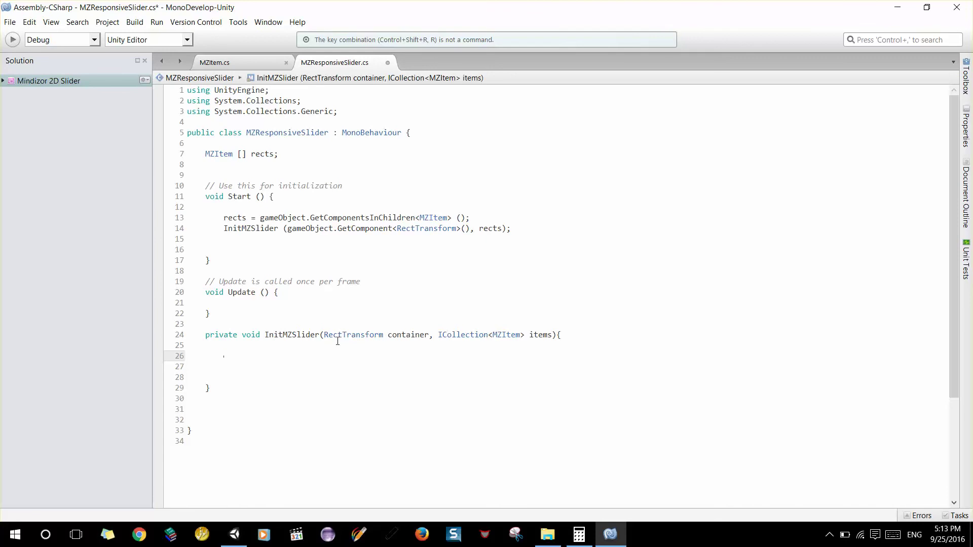
# Write comments: get the width of the first slide, fix the anchoring for the container, fix the size if needed
pyautogui.write('//get the width of the first slide')
pyautogui.press('Return')
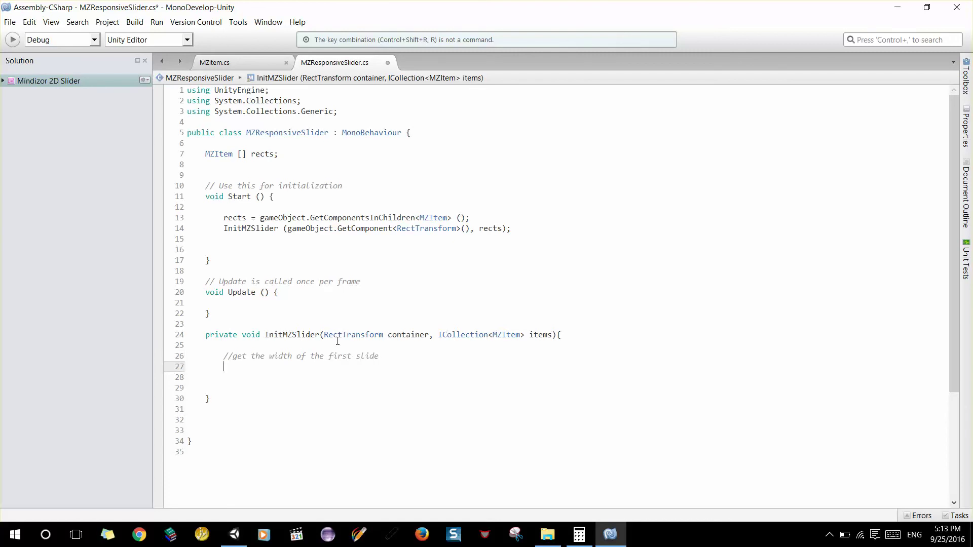
pyautogui.write('//fix the ')
pyautogui.write('anchoring of')
pyautogui.press('BackSpace')
pyautogui.press('BackSpace')
pyautogui.press('BackSpace')
pyautogui.write('for the container')
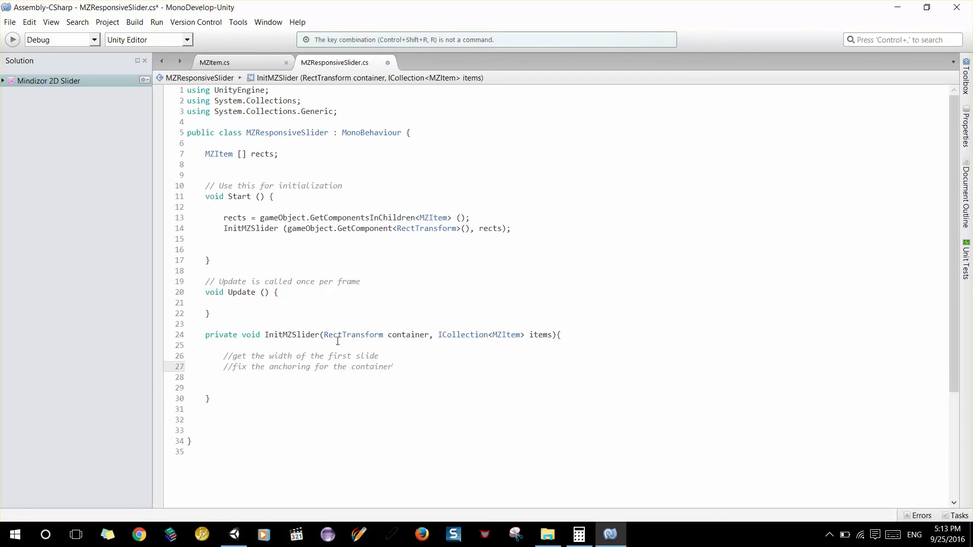
pyautogui.write('\\')
pyautogui.press('Return')
pyautogui.press('BackSpace')
pyautogui.press('BackSpace')
pyautogui.press('Return')
pyautogui.write('//fix the size if needed')
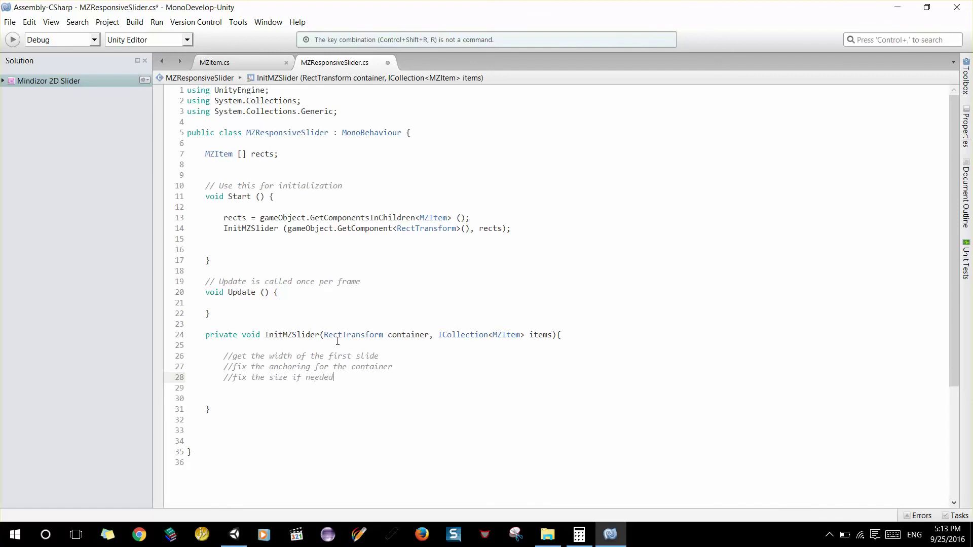
pyautogui.press('Return')
pyautogui.press('Return')
pyautogui.press('Return')
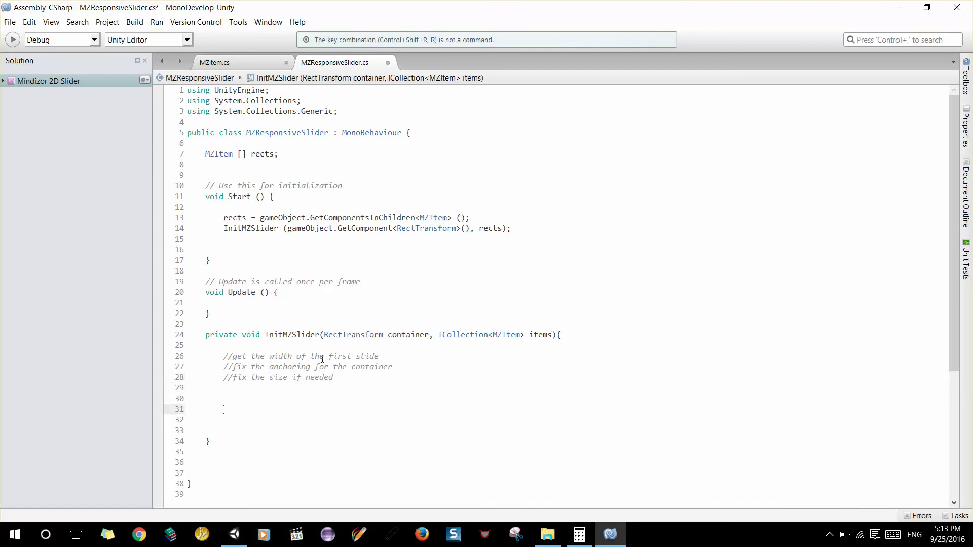
# Review the rects GetComponentsInChildren assignment, then return to the blank line under the comments
pyautogui.click(253, 401)
pyautogui.doubleClick(366, 218)
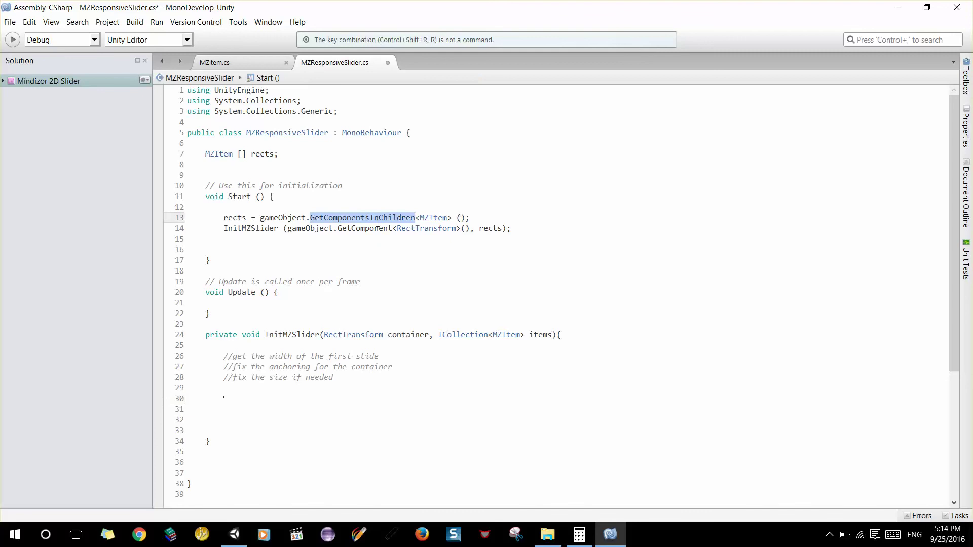
pyautogui.click(434, 199)
pyautogui.doubleClick(427, 218)
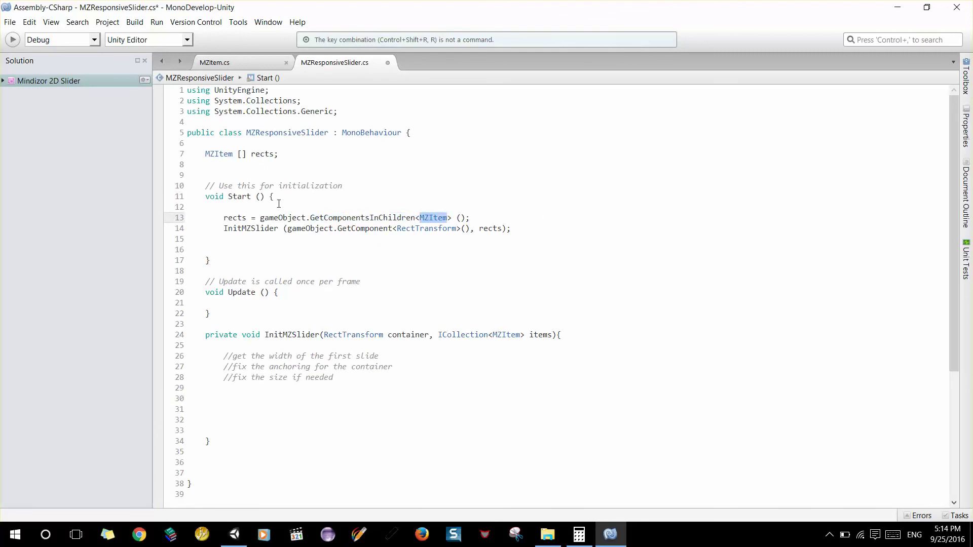
pyautogui.moveTo(221, 218); pyautogui.dragTo(487, 216)
pyautogui.click(500, 213)
pyautogui.click(282, 395)
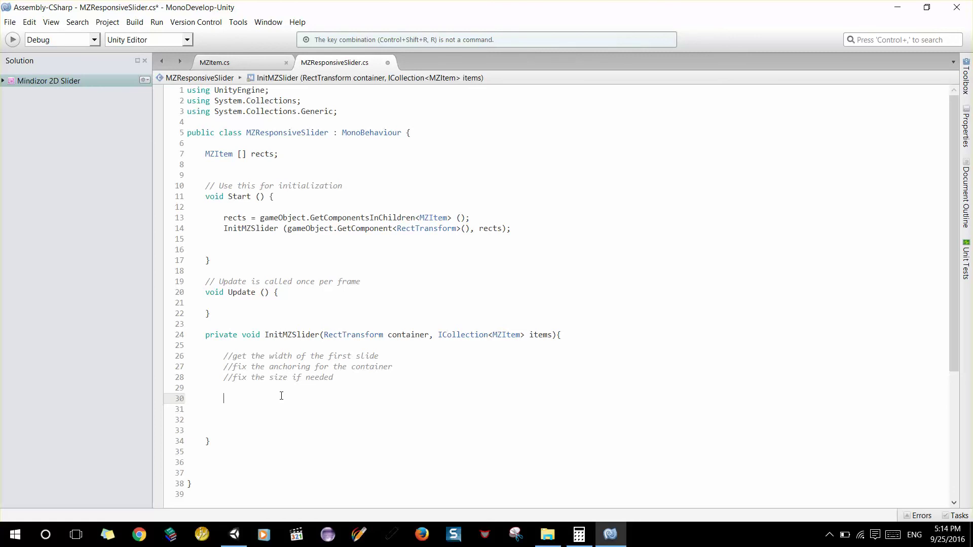
# Write a Debug.Log(); statement beneath the plan comments
pyautogui.write('Debug/')
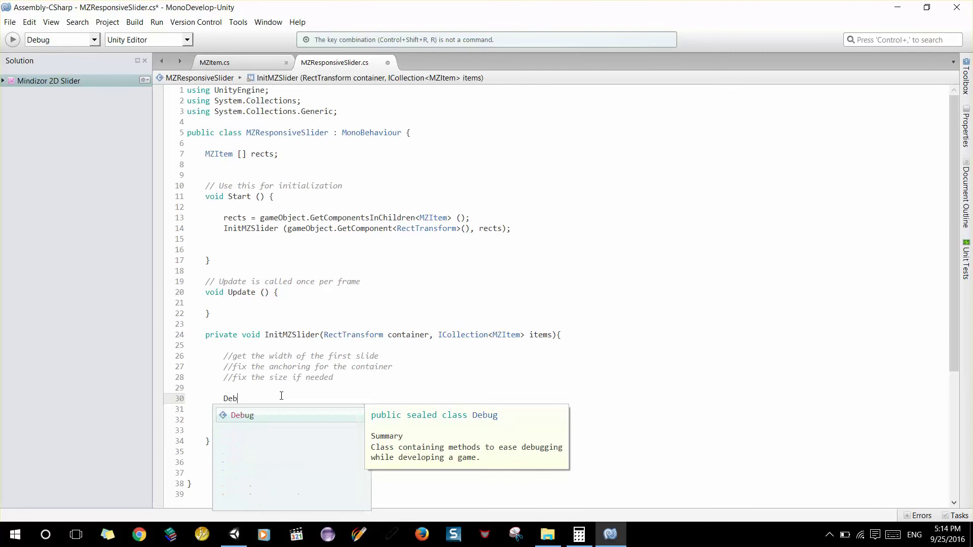
pyautogui.press('BackSpace')
pyautogui.write('.Log')
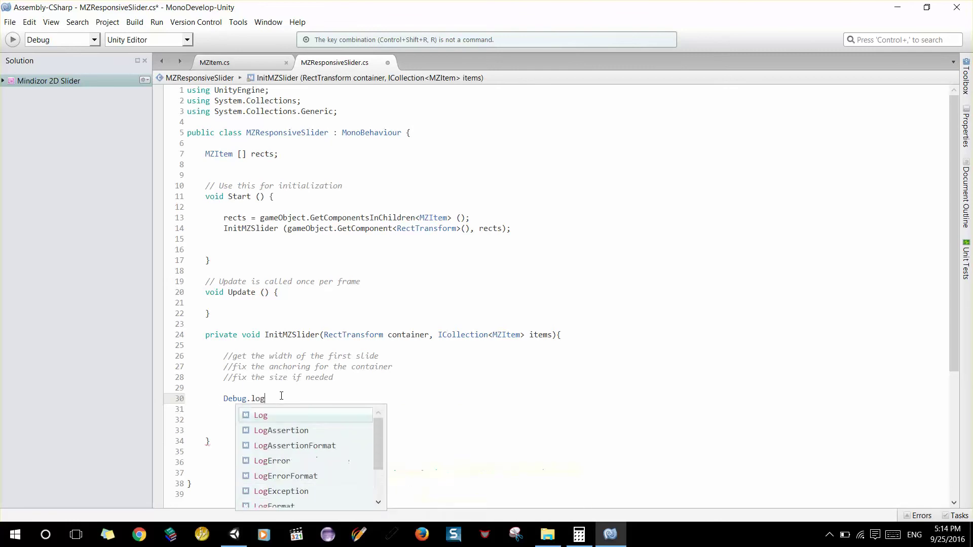
pyautogui.write('()')
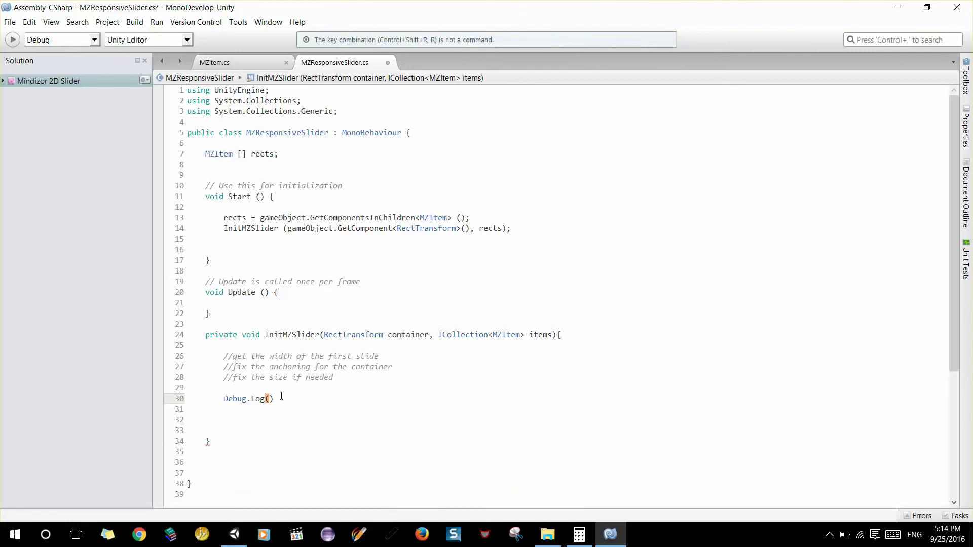
pyautogui.write('items')
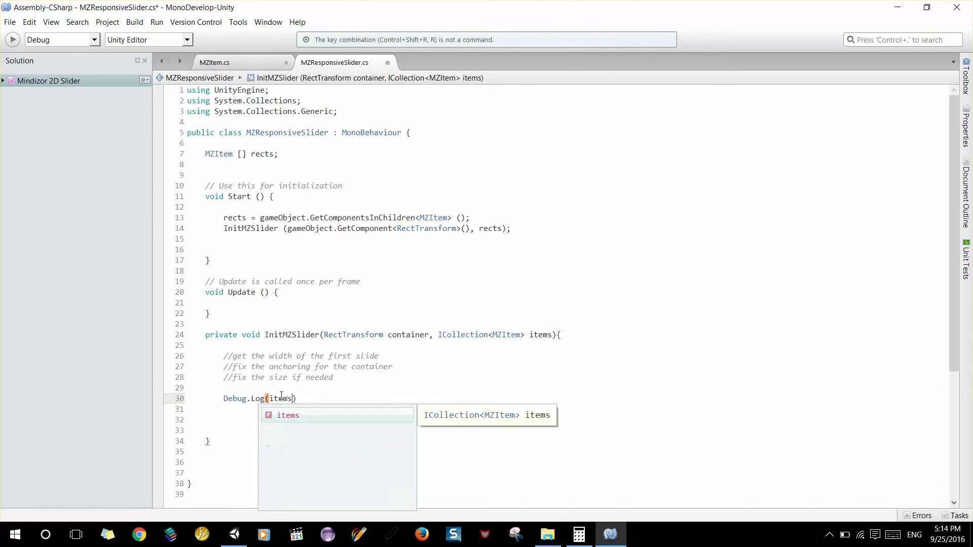
pyautogui.write('.')
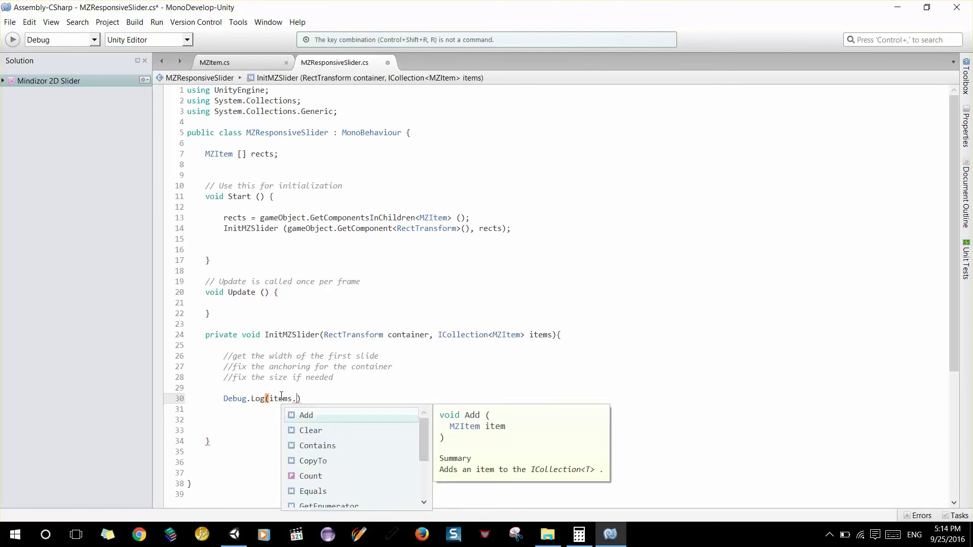
pyautogui.write('ele')
pyautogui.press('BackSpace')
pyautogui.press('BackSpace')
pyautogui.press('BackSpace')
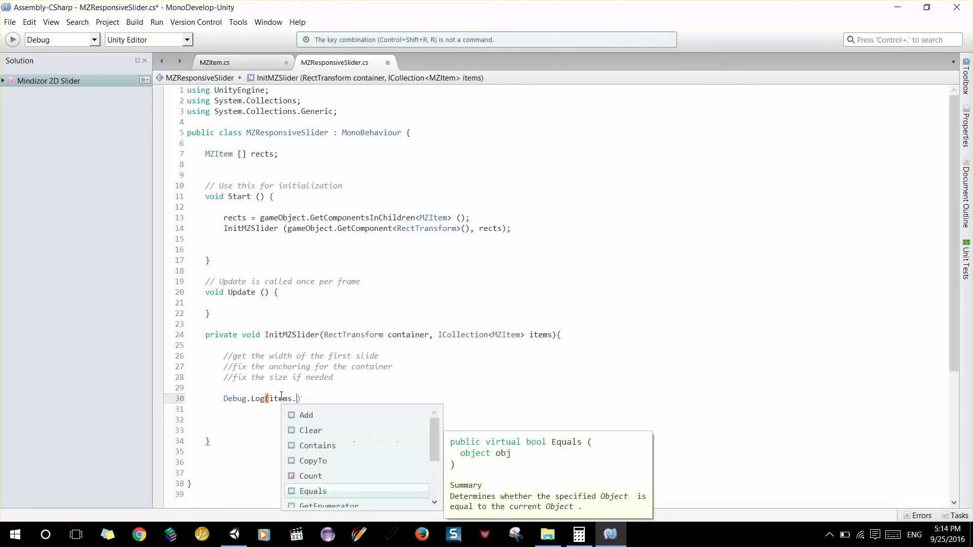
pyautogui.write('e')
pyautogui.press('BackSpace')
pyautogui.press('BackSpace')
pyautogui.press('BackSpace')
pyautogui.press('BackSpace')
pyautogui.press('BackSpace')
pyautogui.press('BackSpace')
pyautogui.press('BackSpace')
pyautogui.write(';')
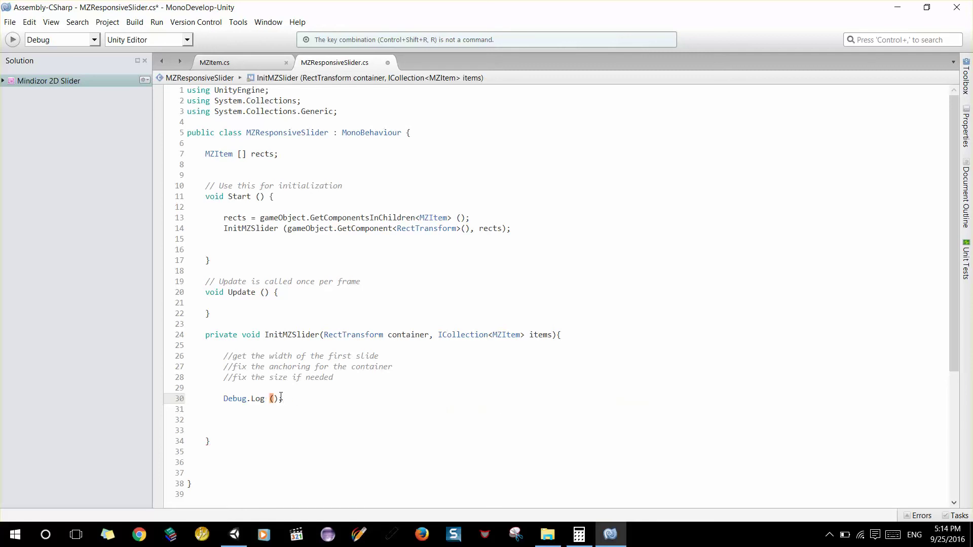
# Fill the Debug.Log argument with items.E, checking the items parameter
pyautogui.click(546, 331)
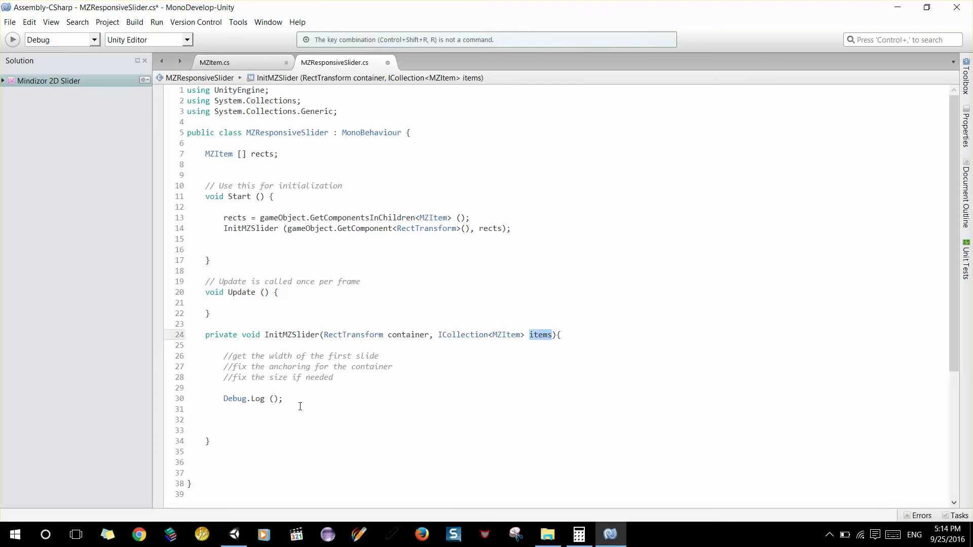
pyautogui.click(273, 398)
pyautogui.write('items')
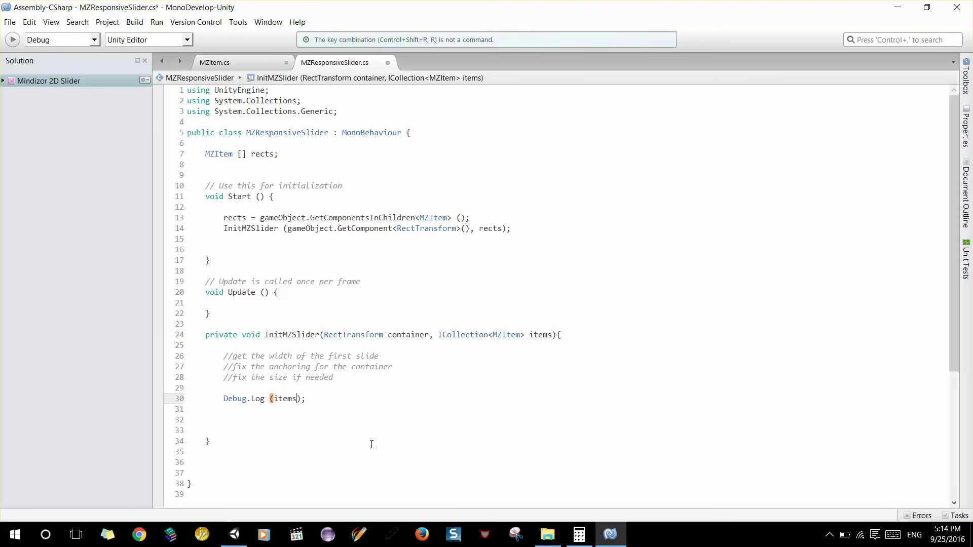
pyautogui.write('.Ele')
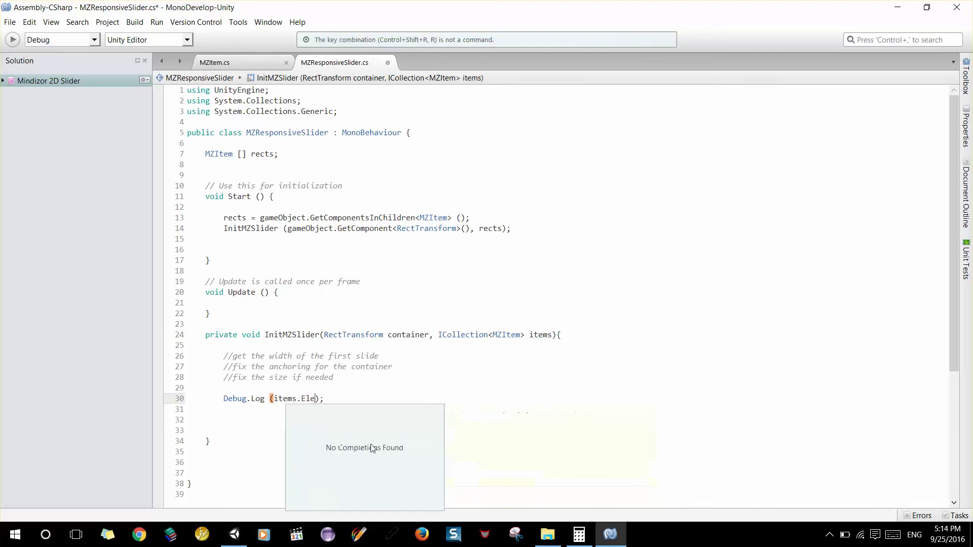
pyautogui.press('BackSpace')
pyautogui.press('BackSpace')
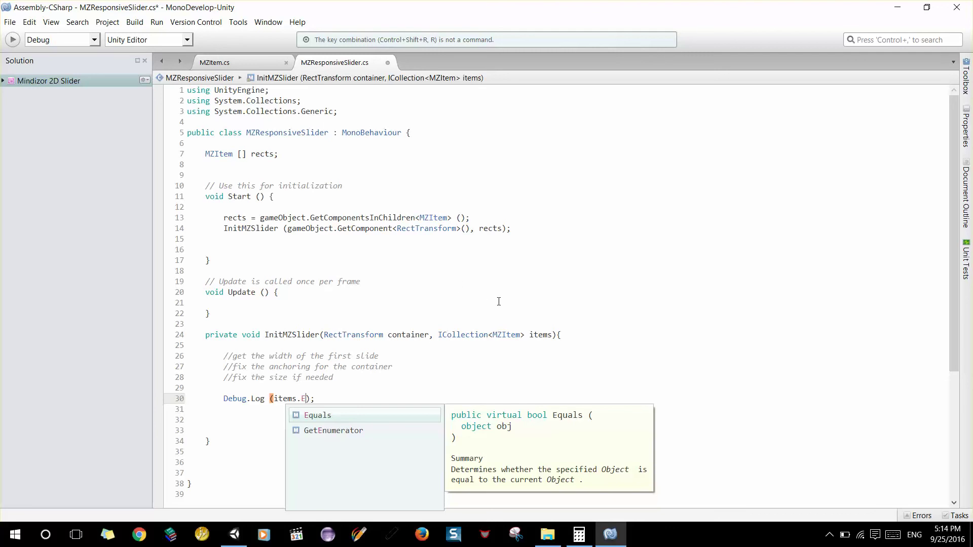
pyautogui.click(377, 395)
pyautogui.doubleClick(547, 334)
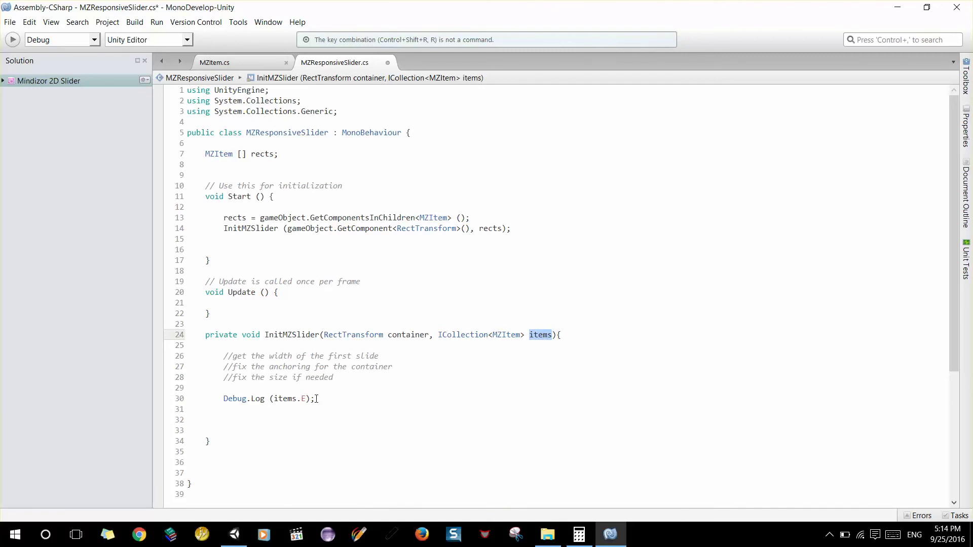
pyautogui.click(316, 398)
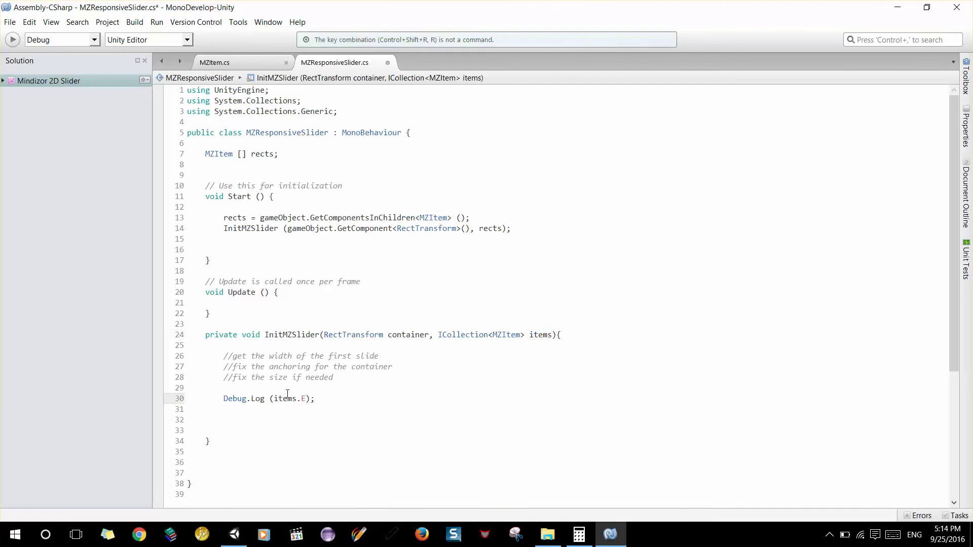
pyautogui.click(283, 375)
pyautogui.click(272, 386)
# Browse the items member suggestions on the line above, then delete that unfinished items. text
pyautogui.write('items.em')
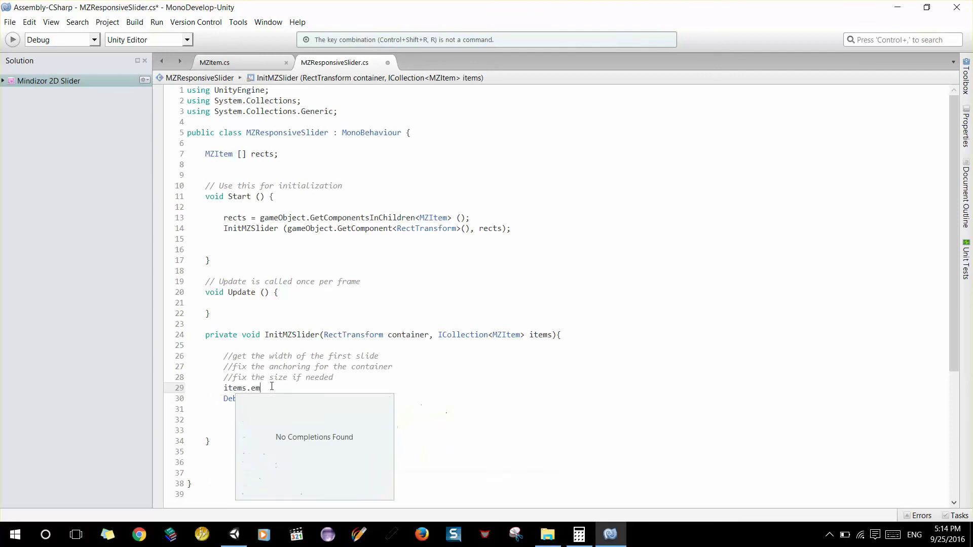
pyautogui.press('BackSpace')
pyautogui.press('BackSpace')
pyautogui.write('e')
pyautogui.press('BackSpace')
pyautogui.press('Down')
pyautogui.press('Down')
pyautogui.press('Down')
pyautogui.press('Down')
pyautogui.press('Down')
pyautogui.press('Down')
pyautogui.press('Up')
pyautogui.press('Up')
pyautogui.press('Up')
pyautogui.press('Up')
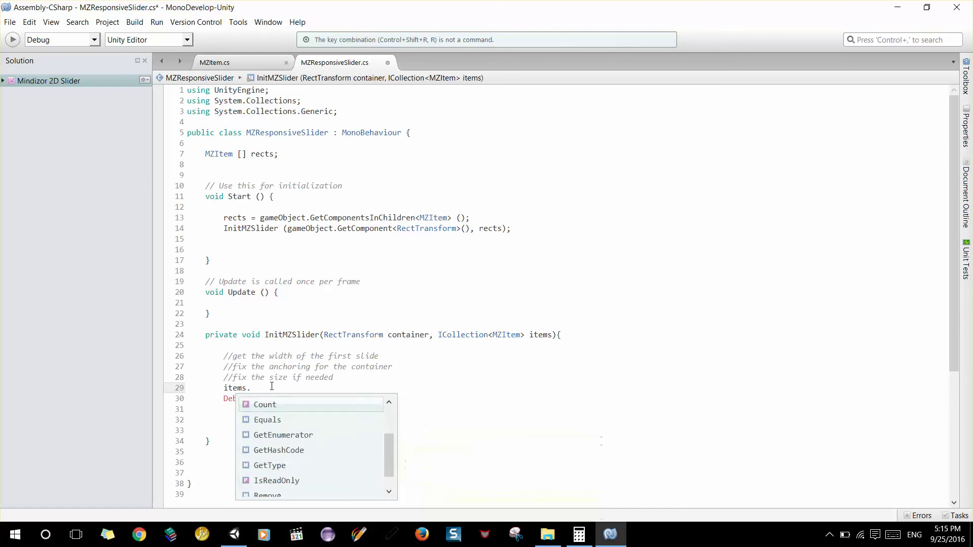
pyautogui.press('Up')
pyautogui.press('Up')
pyautogui.press('Up')
pyautogui.press('Up')
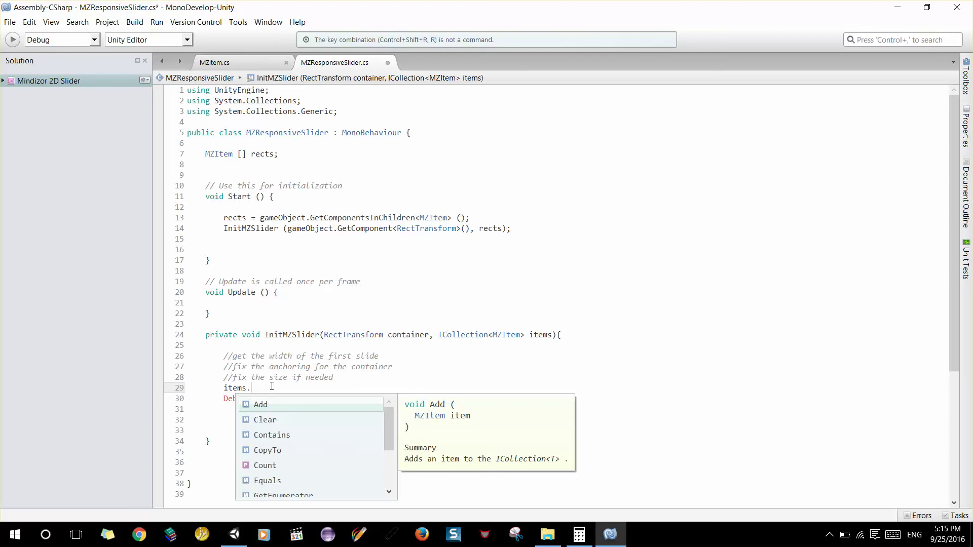
pyautogui.click(252, 349)
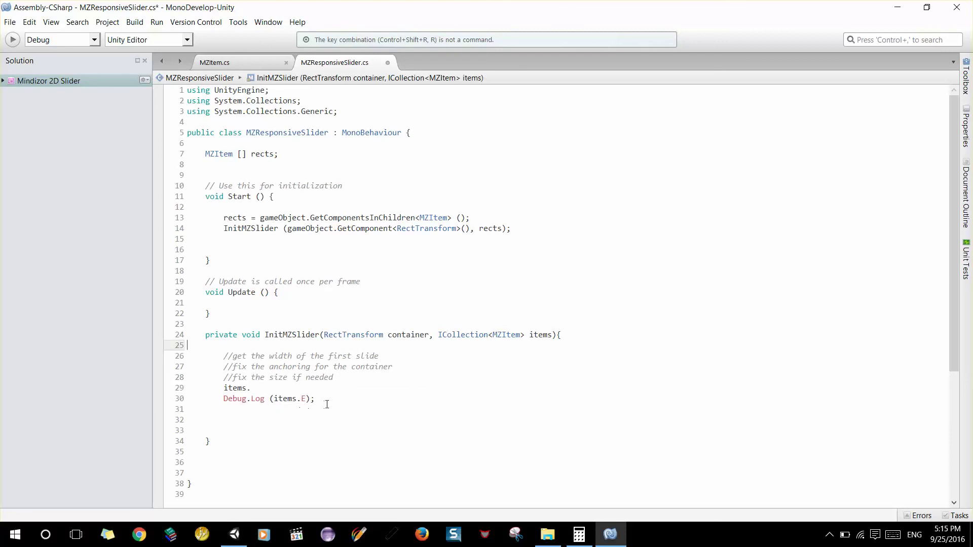
pyautogui.doubleClick(246, 390)
pyautogui.press('BackSpace')
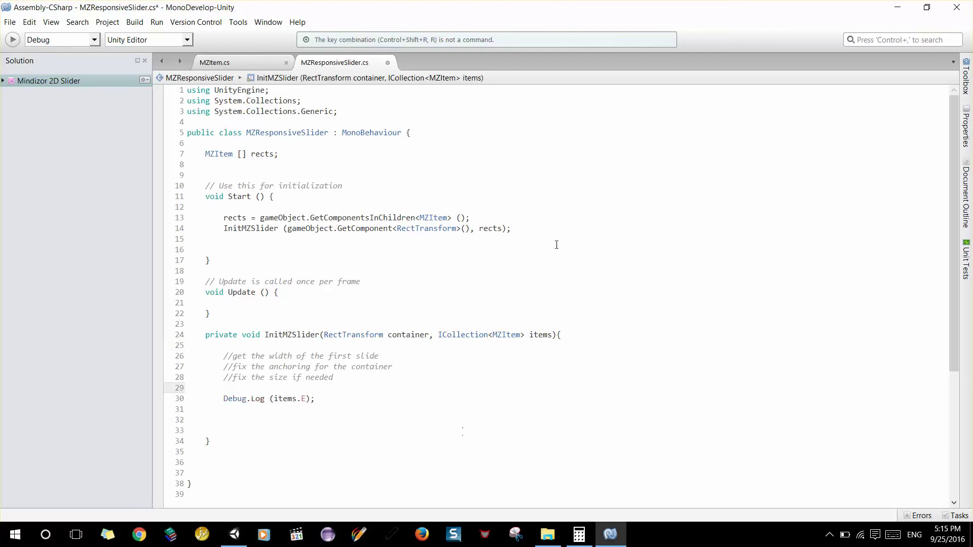
# Delete the extra blank line 9 and review the MZItem and rects declarations
pyautogui.click(382, 170)
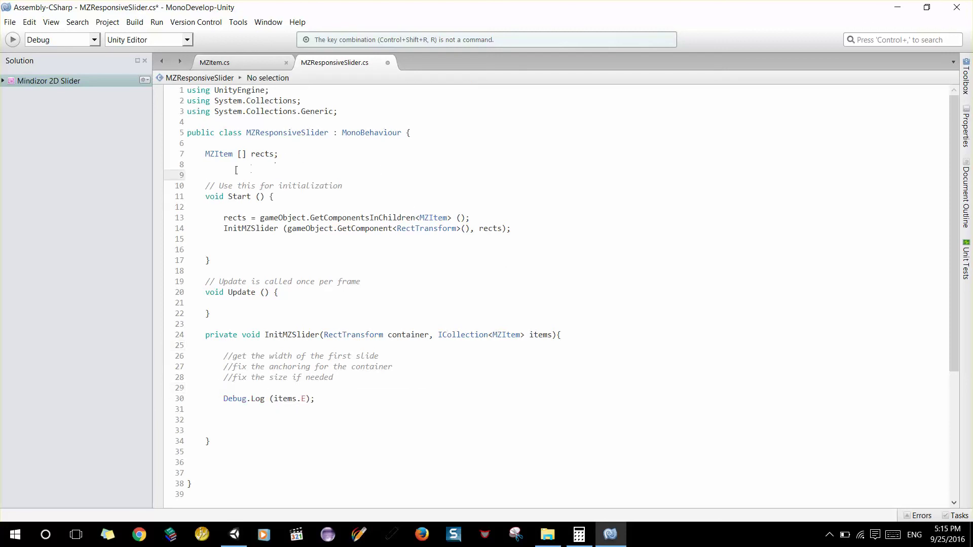
pyautogui.press('BackSpace')
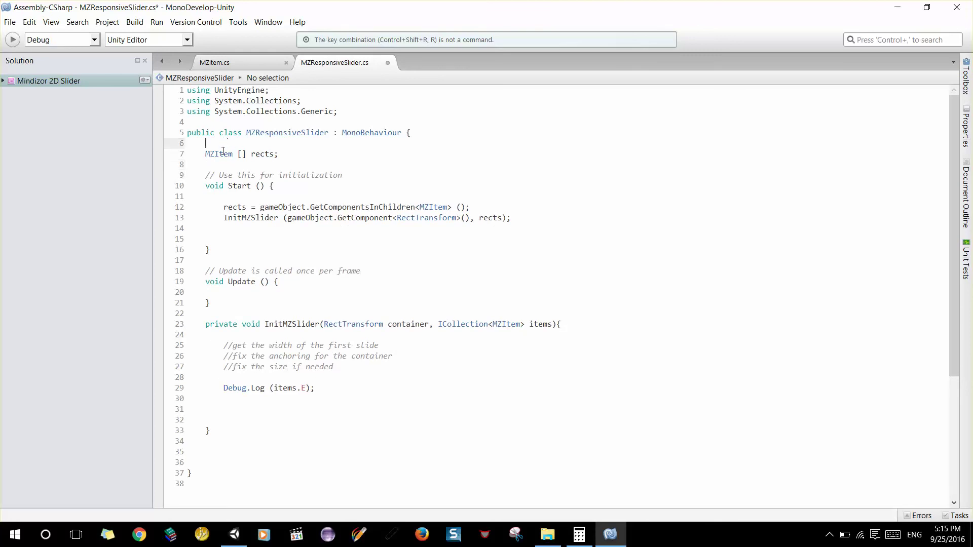
pyautogui.doubleClick(224, 153)
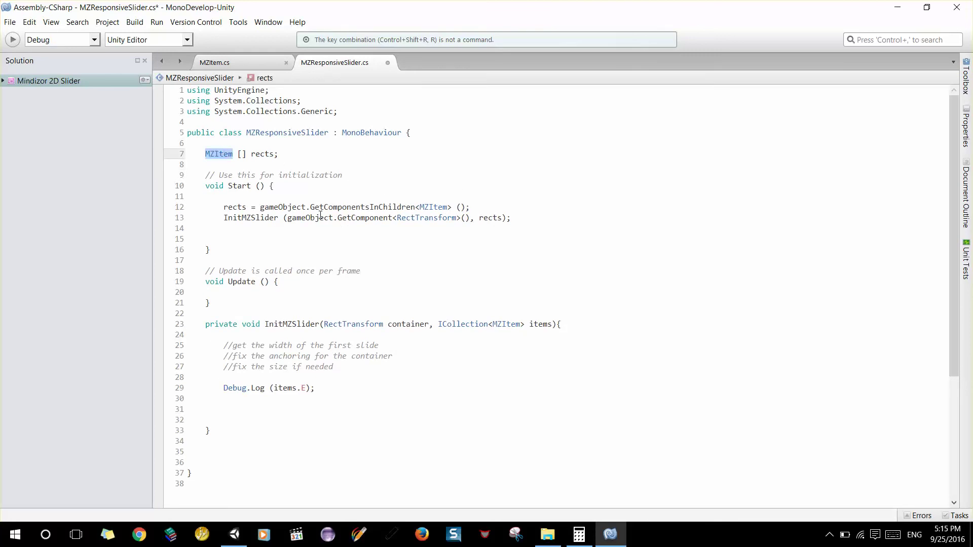
pyautogui.doubleClick(240, 207)
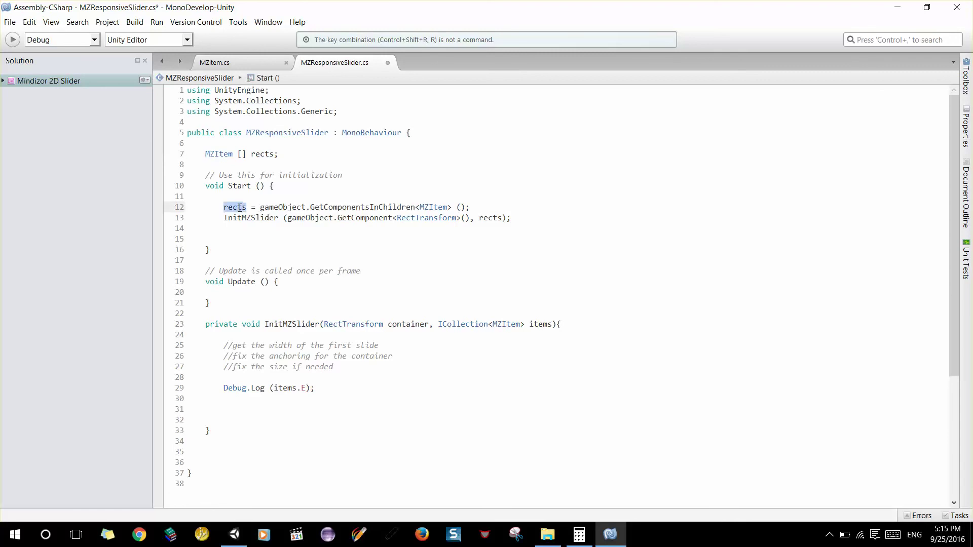
# Review Start's gameObject, GetComponentsInChildren<MZItem>, rects and RectTransform references
pyautogui.doubleClick(287, 208)
pyautogui.doubleClick(342, 207)
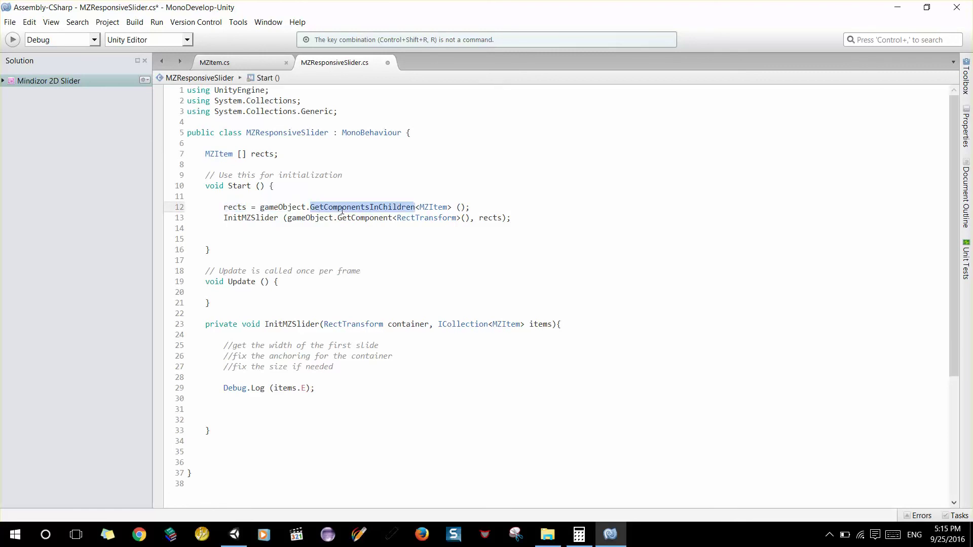
pyautogui.doubleClick(432, 208)
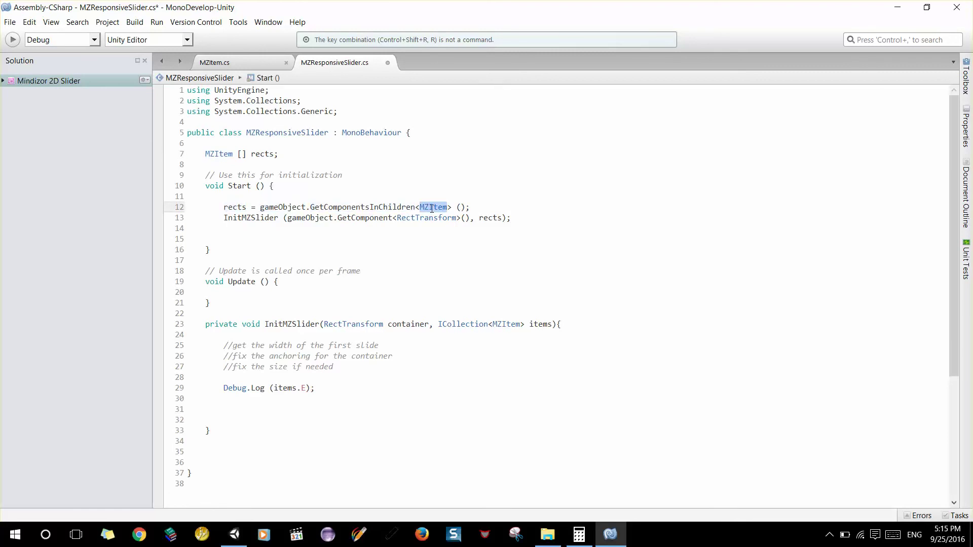
pyautogui.click(462, 206)
pyautogui.doubleClick(306, 216)
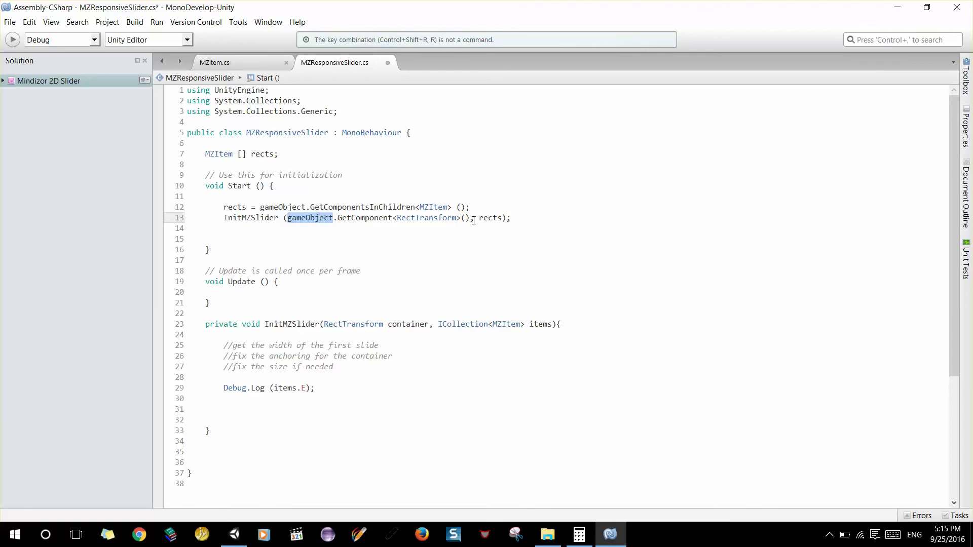
pyautogui.doubleClick(490, 218)
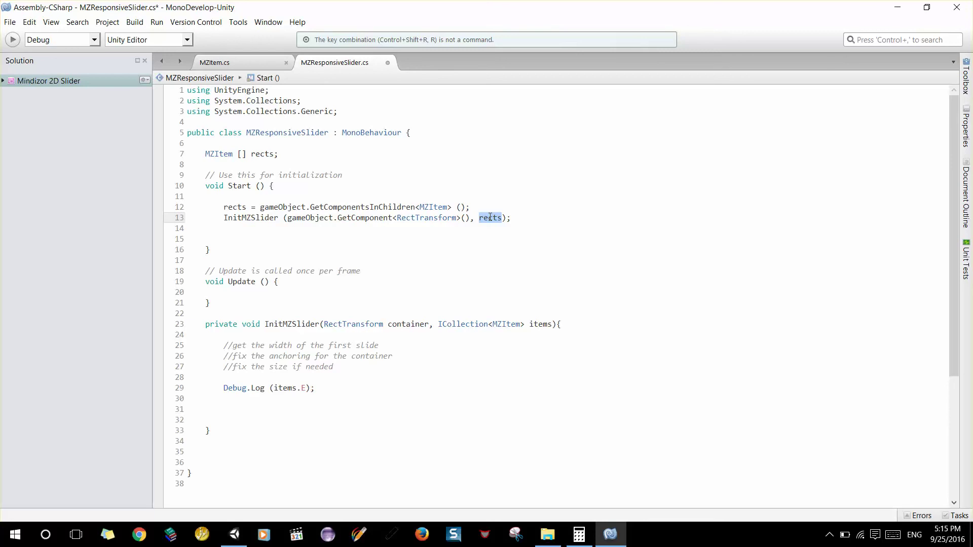
pyautogui.click(467, 323)
pyautogui.click(415, 218)
pyautogui.rightClick(416, 217)
pyautogui.click(318, 163)
pyautogui.rightClick(426, 219)
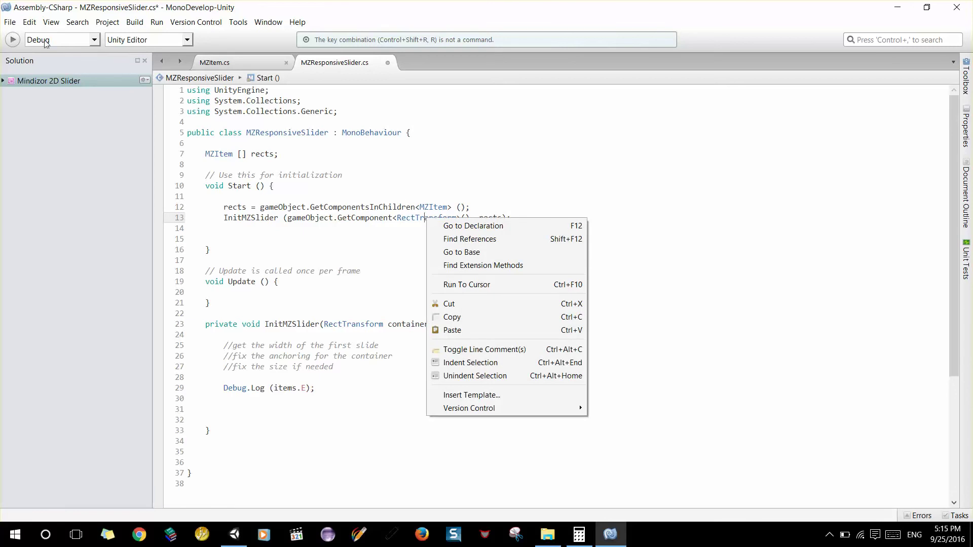
pyautogui.click(15, 27)
# Save all files, comment out the Debug.Log line with //, and save MZResponsiveSlider.cs
pyautogui.click(9, 25)
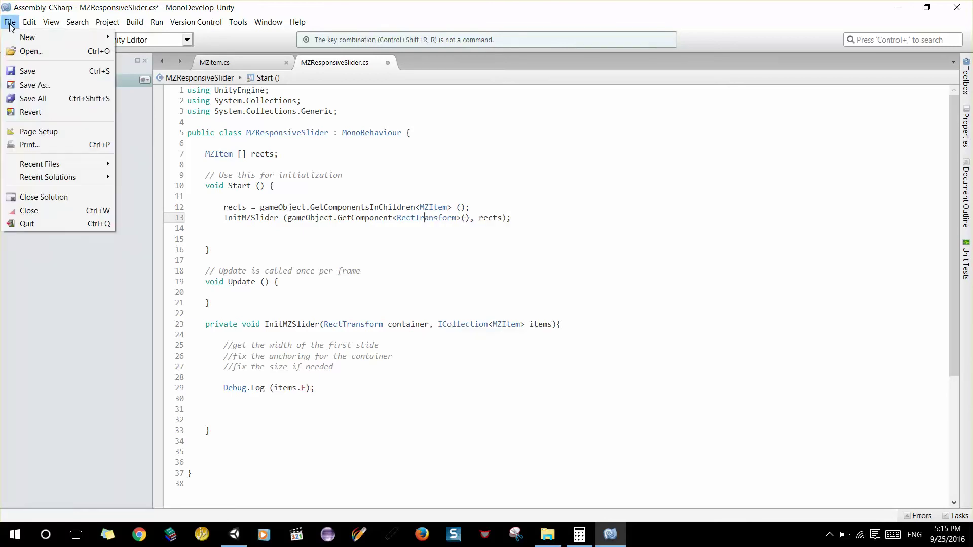
pyautogui.click(35, 98)
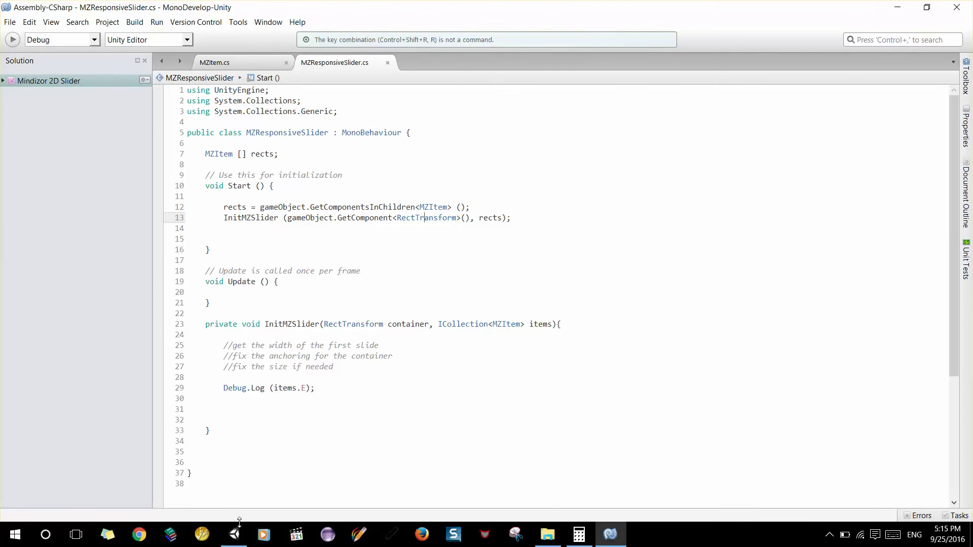
pyautogui.click(208, 399)
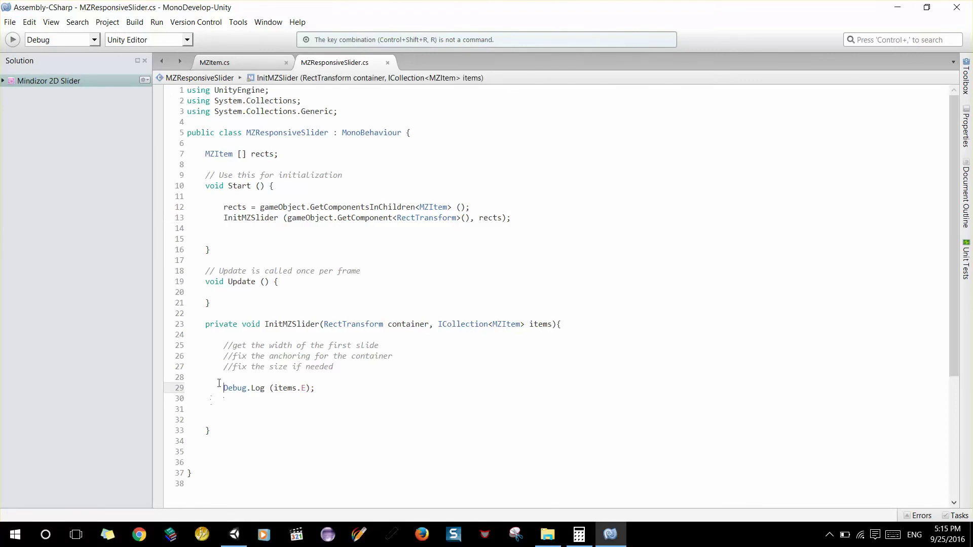
pyautogui.write('//')
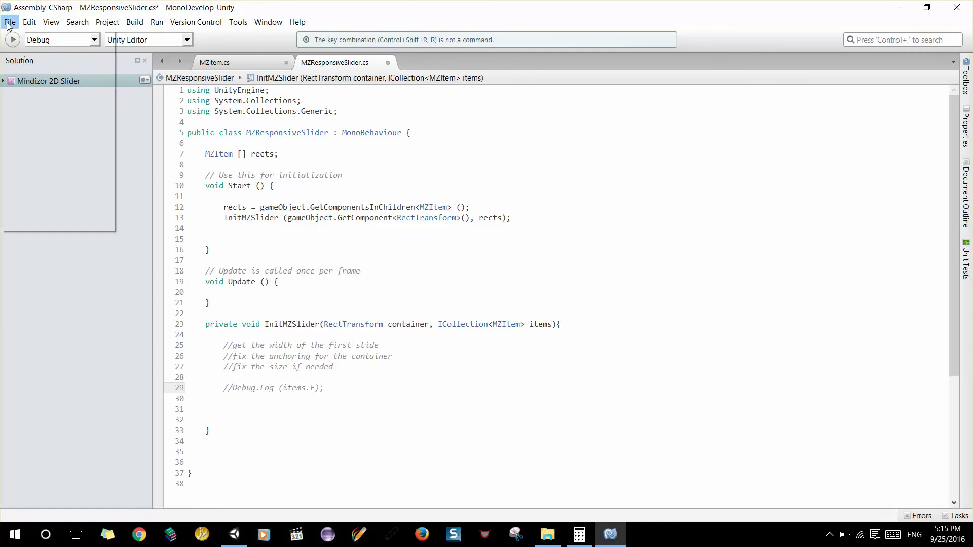
pyautogui.click(10, 22)
pyautogui.click(36, 69)
pyautogui.hotkey('alt', 'Tab')
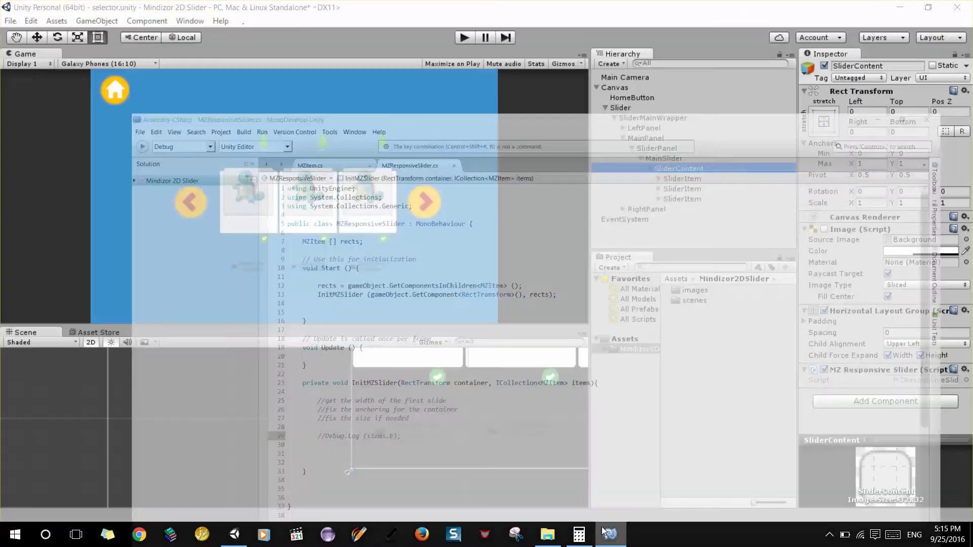
pyautogui.click(463, 39)
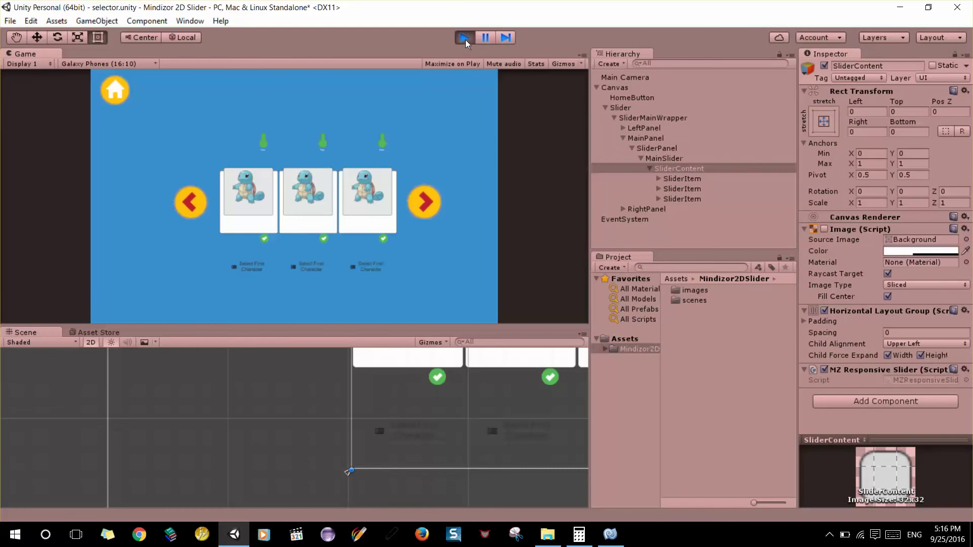
pyautogui.click(465, 39)
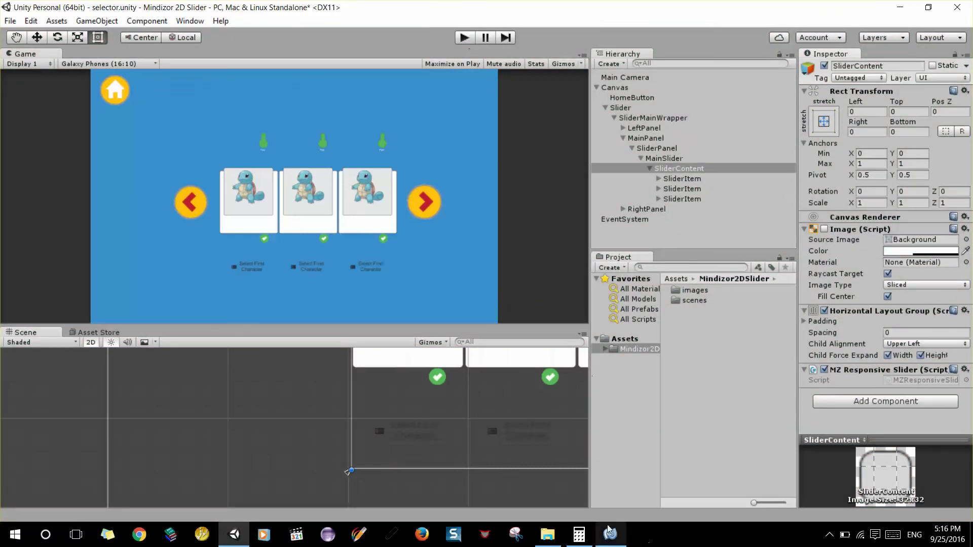
pyautogui.hotkey('alt', 'Tab')
pyautogui.click(470, 324)
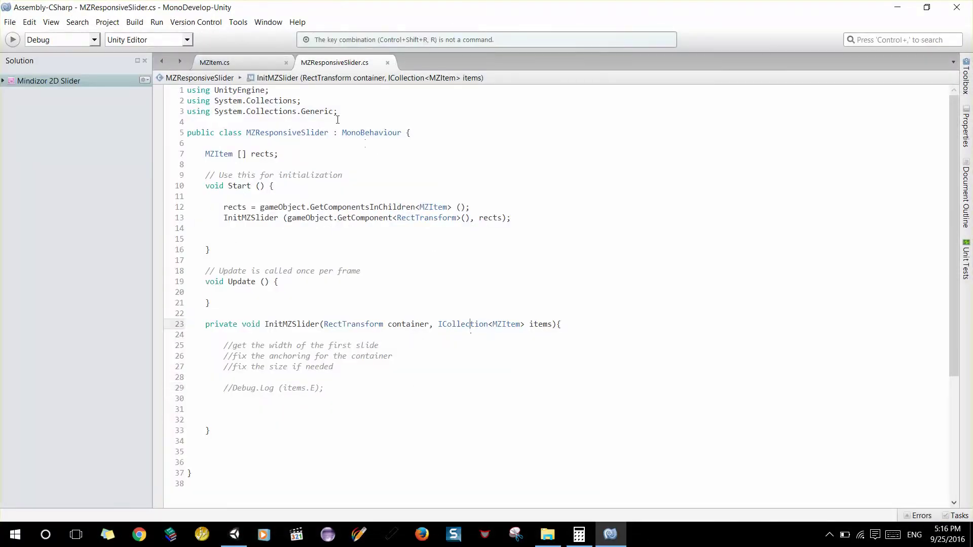
# Add a 'using UnityEngine.UI;' directive beneath 'using UnityEngine;' at the top of the script
pyautogui.click(304, 100)
pyautogui.click(338, 111)
pyautogui.moveTo(293, 89); pyautogui.dragTo(59, 84)
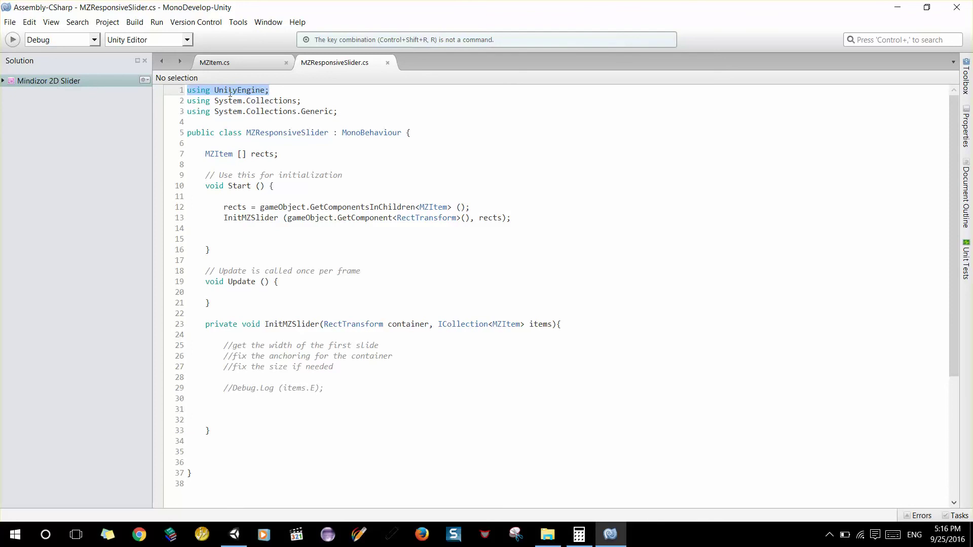
pyautogui.click(286, 91)
pyautogui.press('Return')
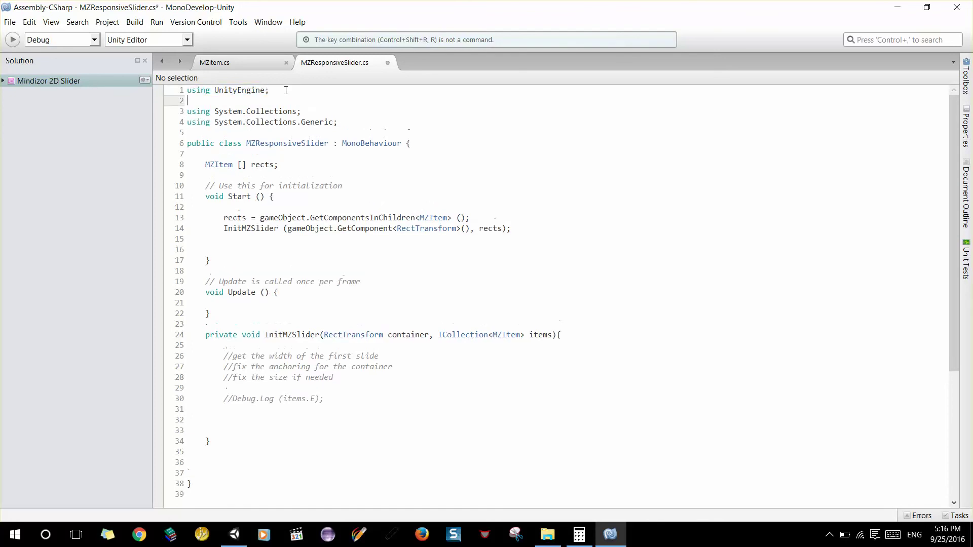
pyautogui.press('Return')
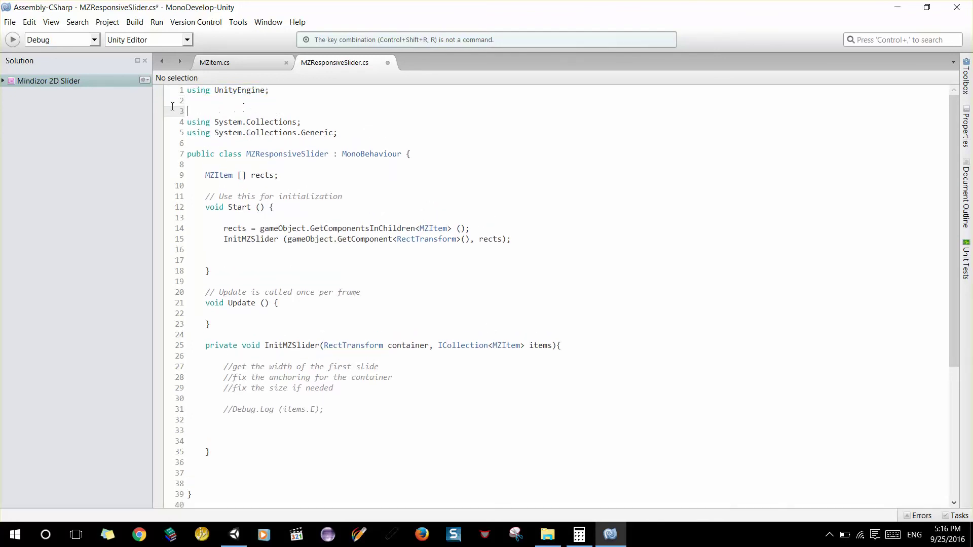
pyautogui.press('BackSpace')
pyautogui.moveTo(269, 90); pyautogui.dragTo(187, 90)
pyautogui.hotkey('ctrl', 'c')
pyautogui.click(216, 111)
pyautogui.press('Up')
pyautogui.hotkey('ctrl', 'v')
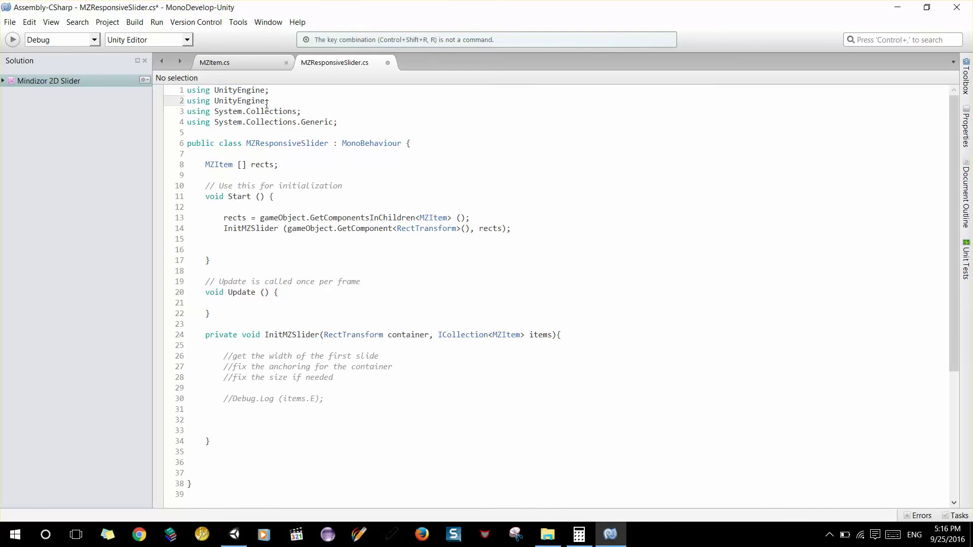
pyautogui.write('.U')
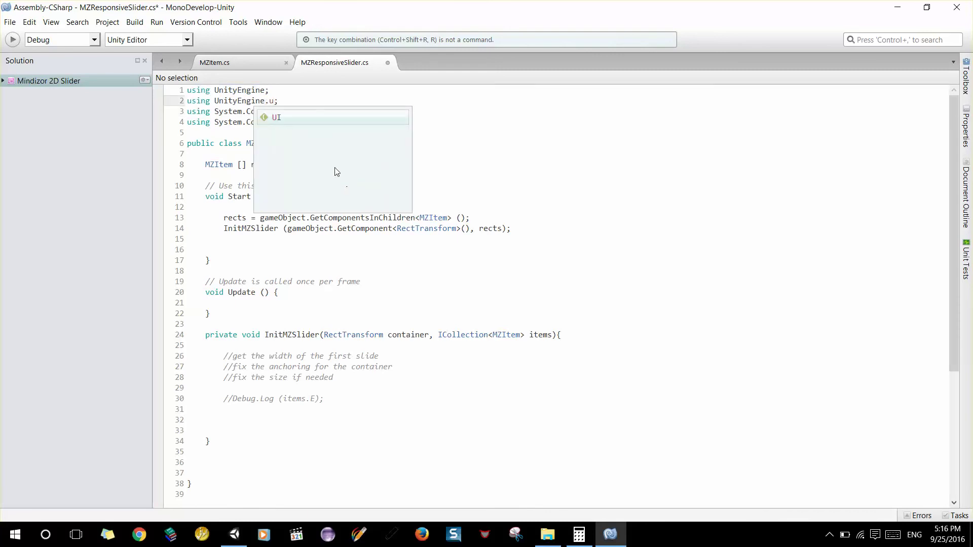
pyautogui.press('Return')
# Uncomment line 30 and remove the stray .E so it reads Debug.Log (items);
pyautogui.click(348, 383)
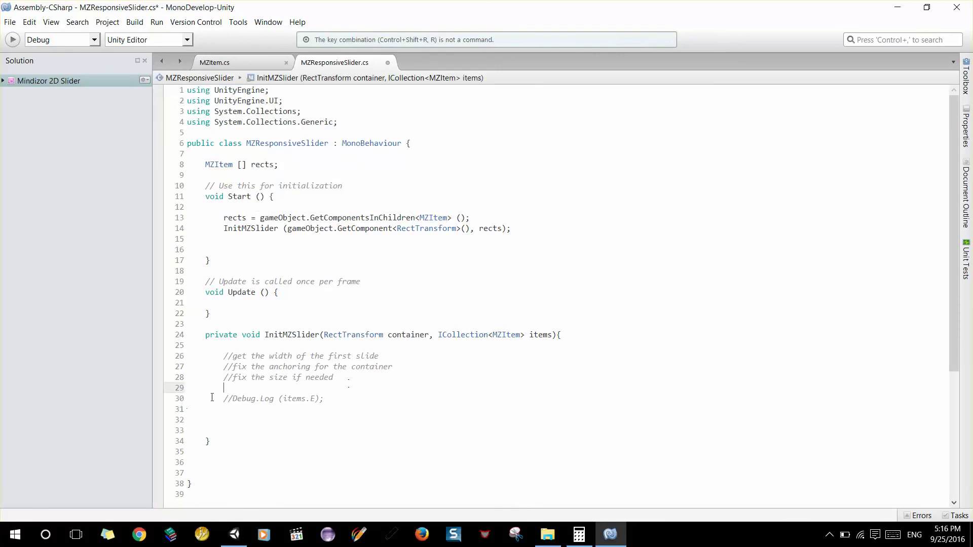
pyautogui.click(227, 399)
pyautogui.press('Delete')
pyautogui.press('BackSpace')
pyautogui.press('End')
pyautogui.press('Left')
pyautogui.press('Left')
pyautogui.press('BackSpace')
pyautogui.press('BackSpace')
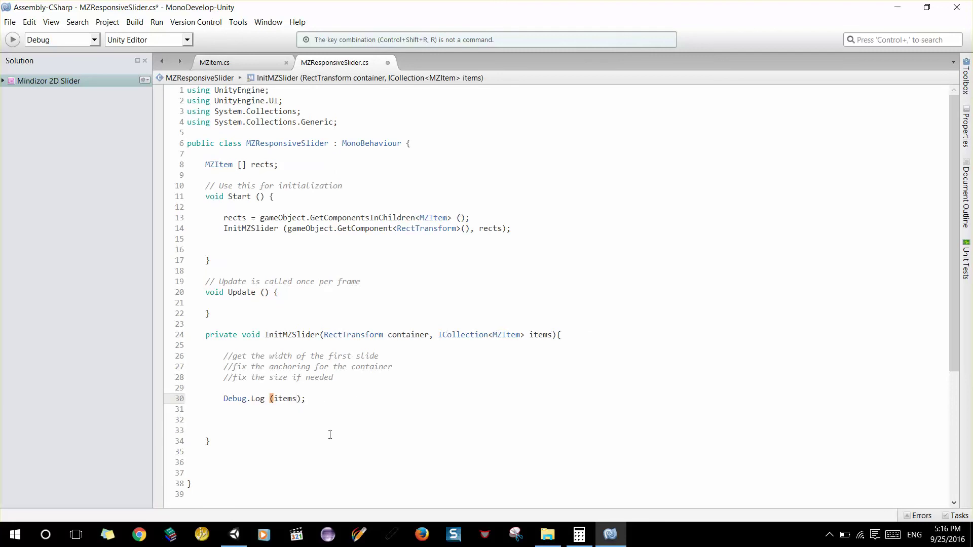
pyautogui.write('.e')
pyautogui.click(323, 398)
pyautogui.press('Left')
pyautogui.press('Left')
pyautogui.press('BackSpace')
pyautogui.press('BackSpace')
# Inspect the items parameter and parentheses of the InitMZSlider signature
pyautogui.click(492, 335)
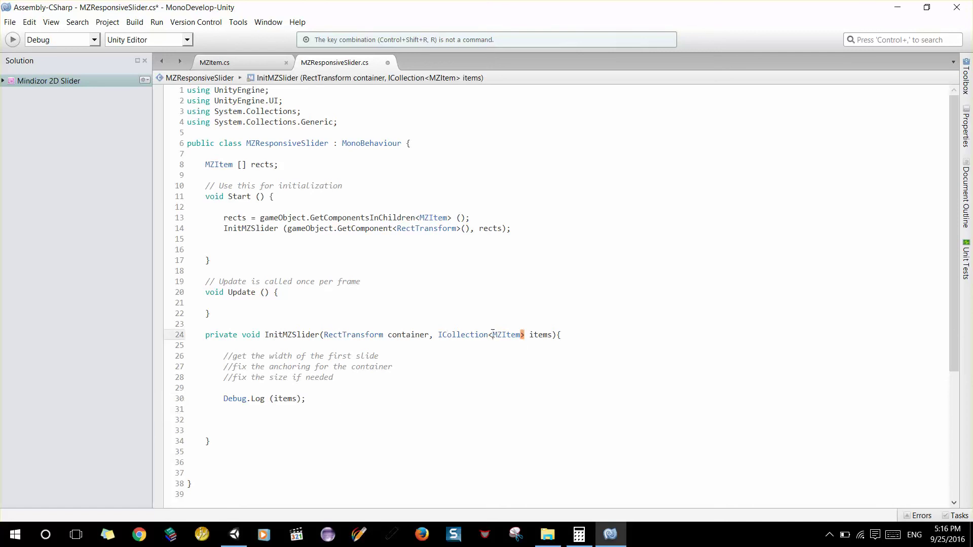
pyautogui.click(534, 335)
pyautogui.tripleClick(516, 335)
pyautogui.click(516, 335)
pyautogui.click(554, 334)
pyautogui.click(568, 334)
pyautogui.click(224, 388)
# Save MZResponsiveSlider.cs via File > Save
pyautogui.click(10, 22)
pyautogui.click(42, 71)
pyautogui.scroll(-3, 261, 393)
pyautogui.scroll(3, 261, 393)
pyautogui.click(275, 399)
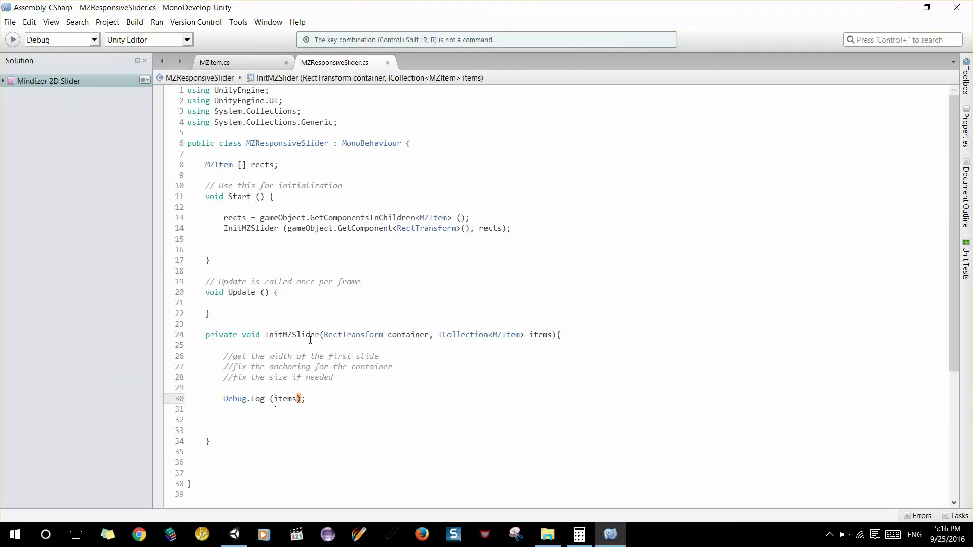
pyautogui.click(266, 241)
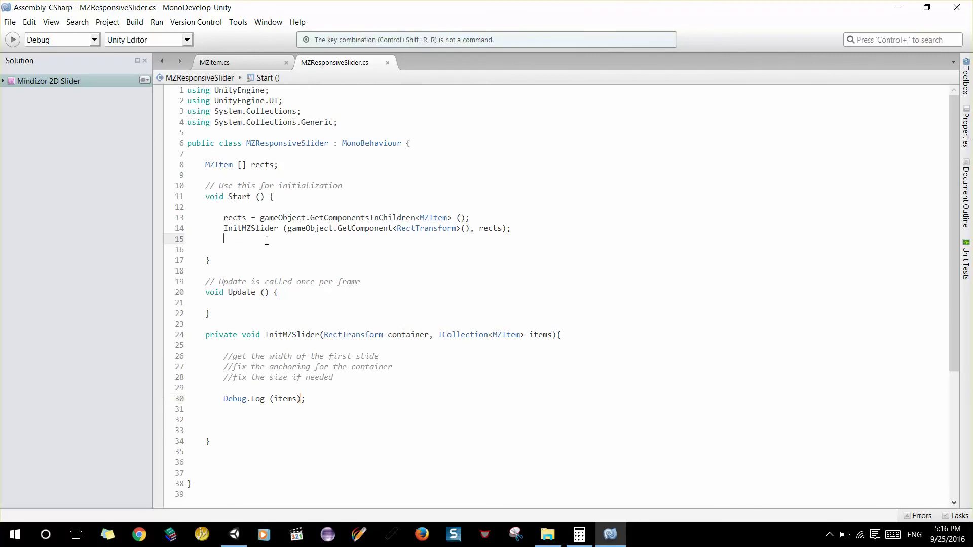
# Change the debug line to Debug.Log (items.ElementAt(0));
pyautogui.tripleClick(266, 241)
pyautogui.click(10, 22)
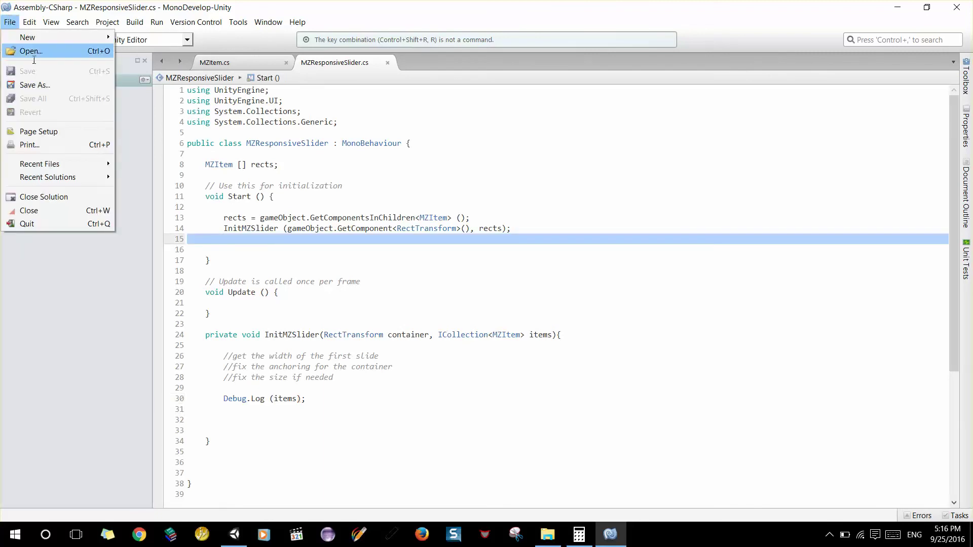
pyautogui.click(554, 335)
pyautogui.click(300, 398)
pyautogui.click(298, 400)
pyautogui.write('.E')
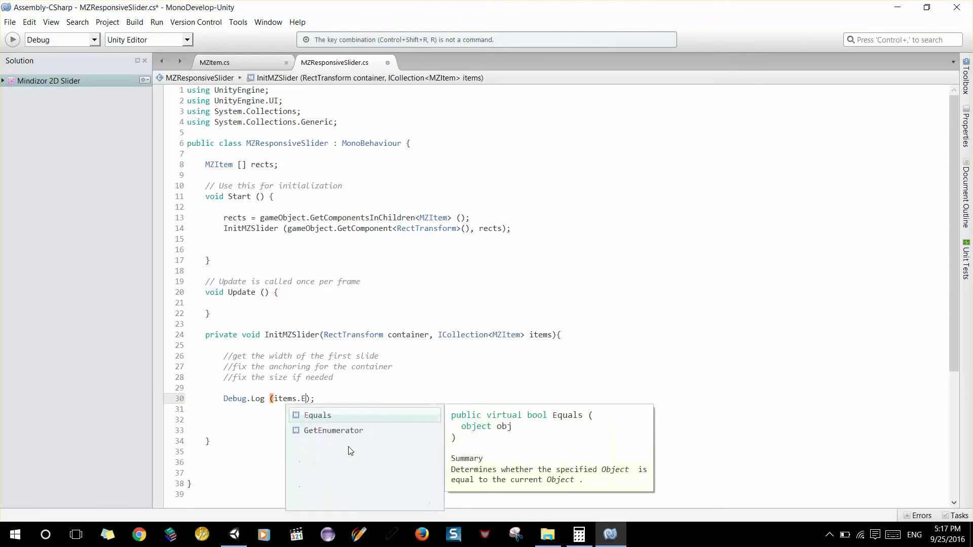
pyautogui.write('LE')
pyautogui.press('BackSpace')
pyautogui.press('BackSpace')
pyautogui.write('lementAT')
pyautogui.press('BackSpace')
pyautogui.write('t(0)')
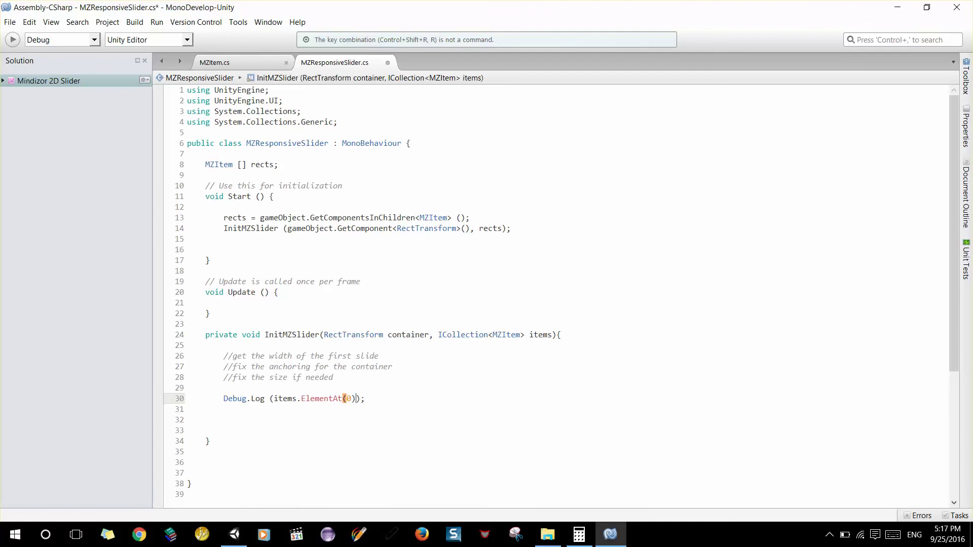
pyautogui.write('.')
pyautogui.press('BackSpace')
# Insert 'using System.Linq;' as line 3 among the using directives
pyautogui.click(238, 90)
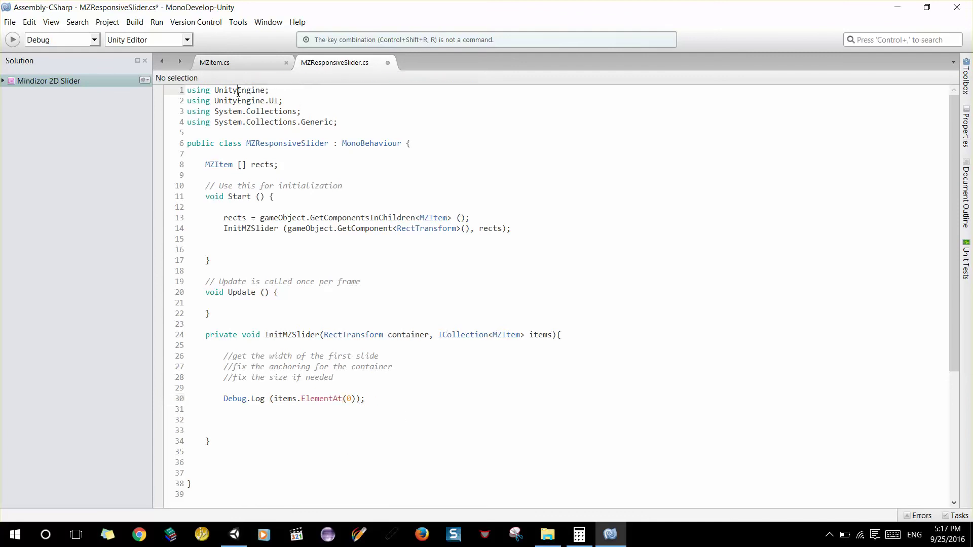
pyautogui.click(256, 101)
pyautogui.click(282, 100)
pyautogui.click(320, 108)
pyautogui.click(254, 100)
pyautogui.click(334, 100)
pyautogui.press('Return')
pyautogui.write('usin')
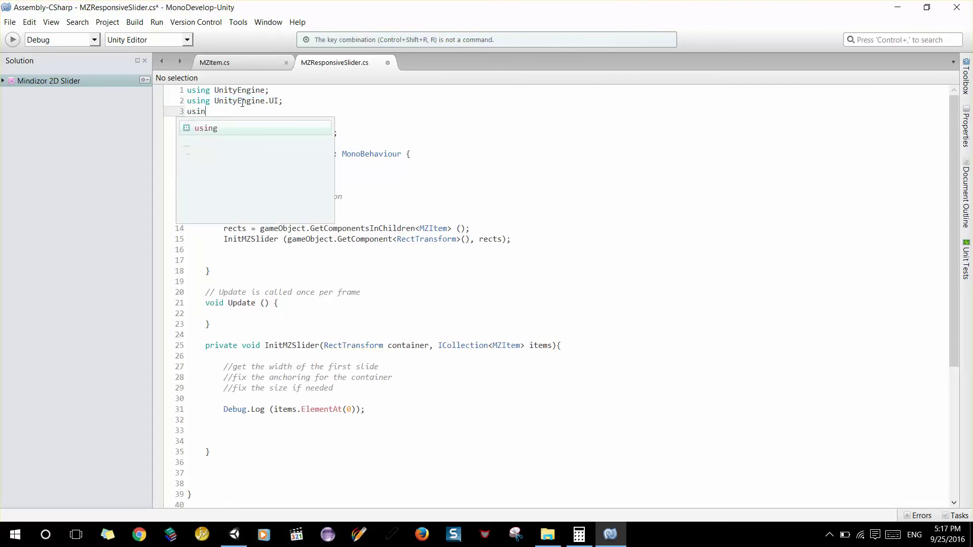
pyautogui.write('g ')
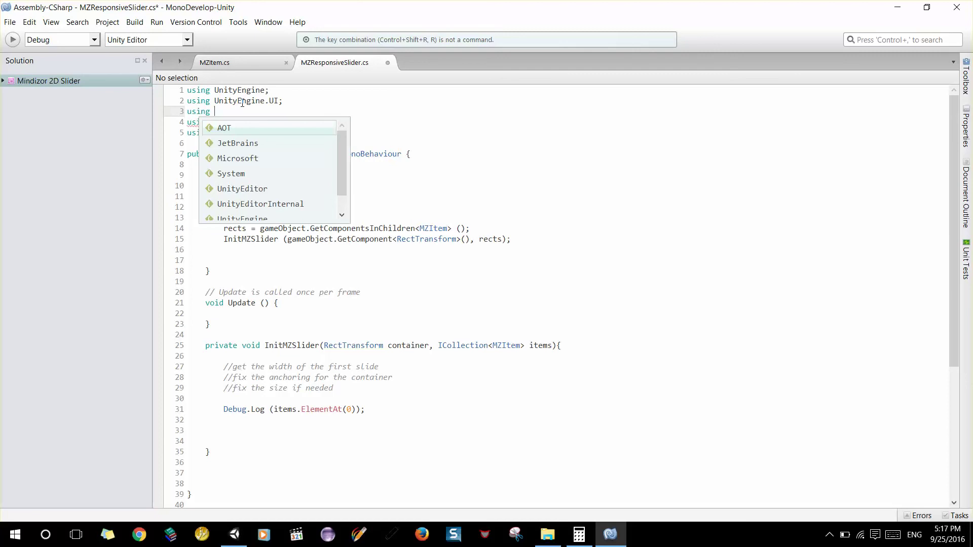
pyautogui.write('Sys')
pyautogui.press('Return')
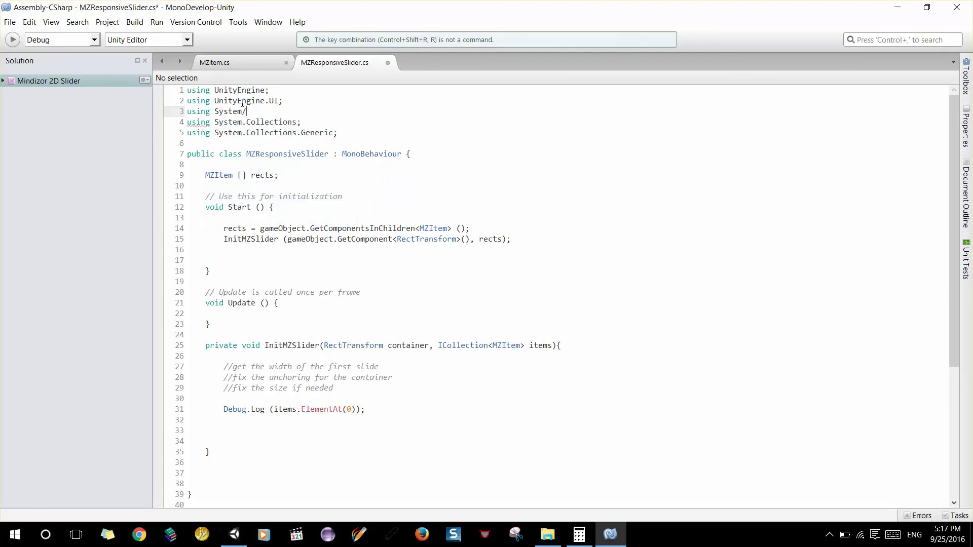
pyautogui.write('.Li')
pyautogui.press('Return')
pyautogui.press('Return')
pyautogui.press('BackSpace')
# Save the script, then select .ElementAt(0) in the debug line and start retyping it
pyautogui.click(10, 21)
pyautogui.click(32, 76)
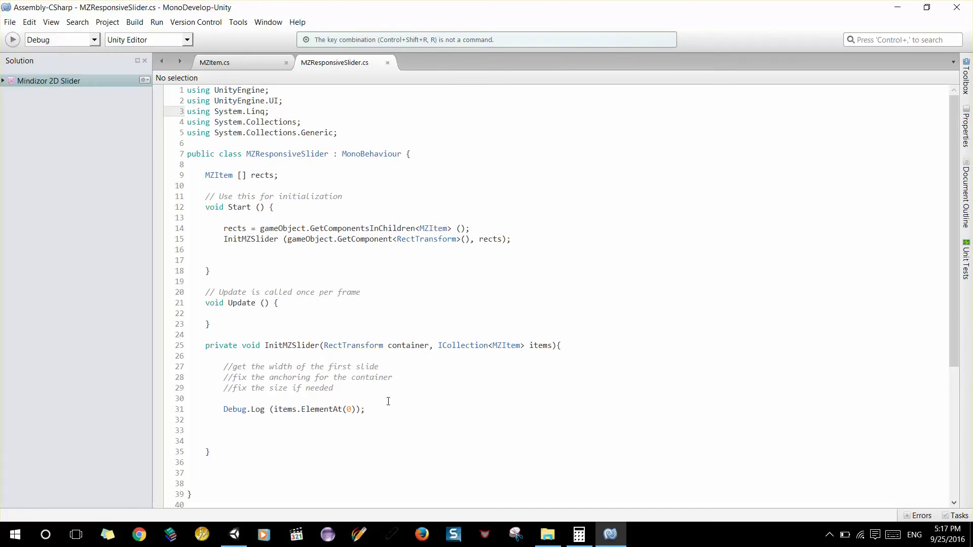
pyautogui.click(363, 409)
pyautogui.moveTo(357, 410); pyautogui.dragTo(300, 415)
pyautogui.write('.')
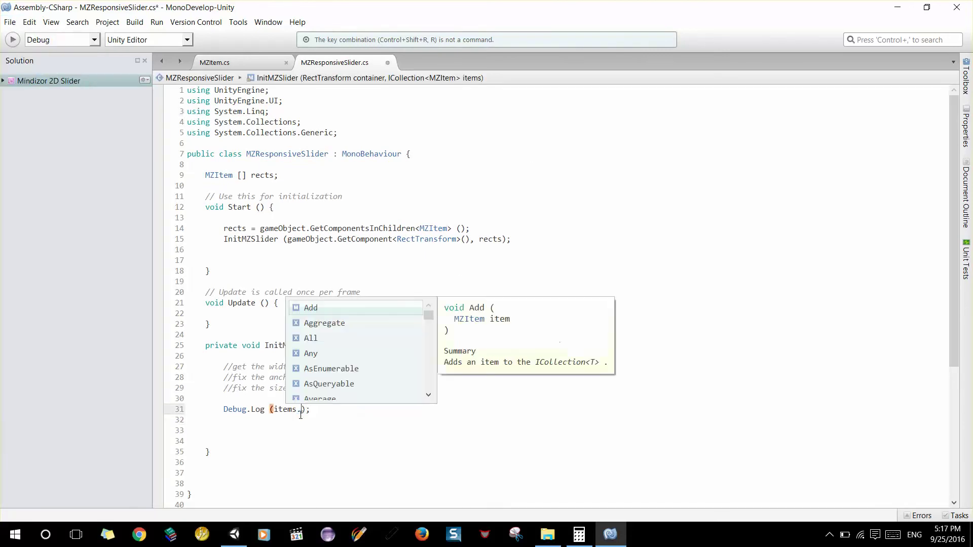
pyautogui.write('ele')
# Build the logged expression up to items.ElementAt(0).gameObject
pyautogui.press('Return')
pyautogui.write('(0)')
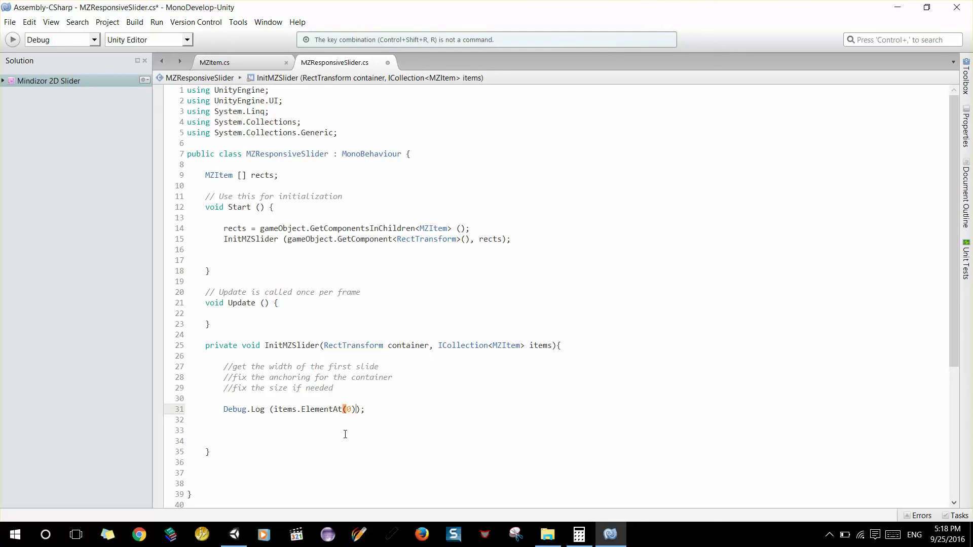
pyautogui.press('Right')
pyautogui.press('Right')
pyautogui.write('.ga')
pyautogui.press('Return')
# Extend it with .GetComponent<RectTransform>().rect.width
pyautogui.write('.')
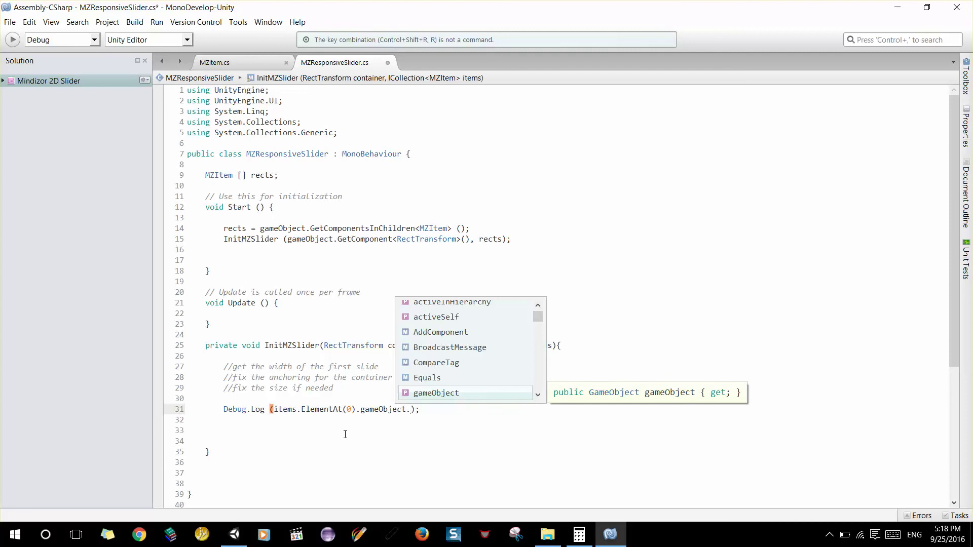
pyautogui.write('get')
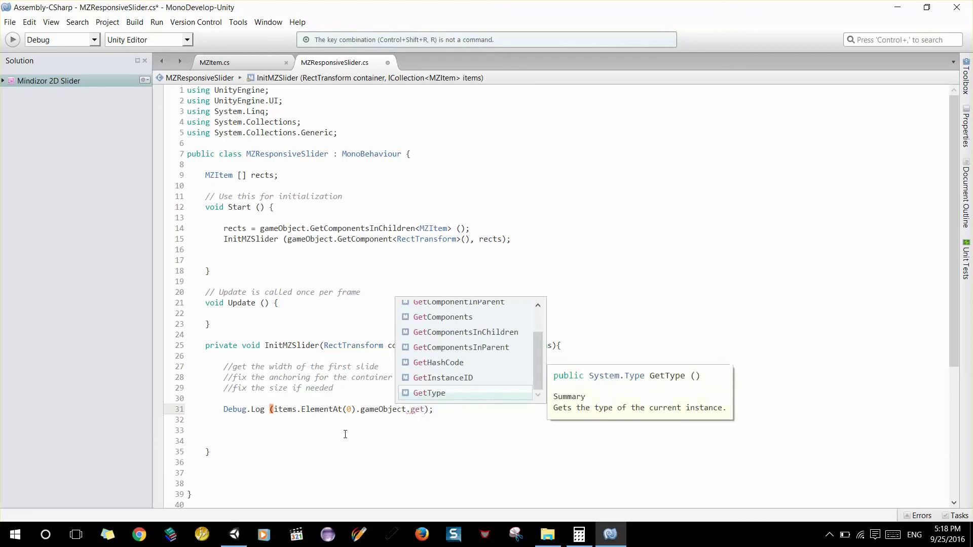
pyautogui.press('Return')
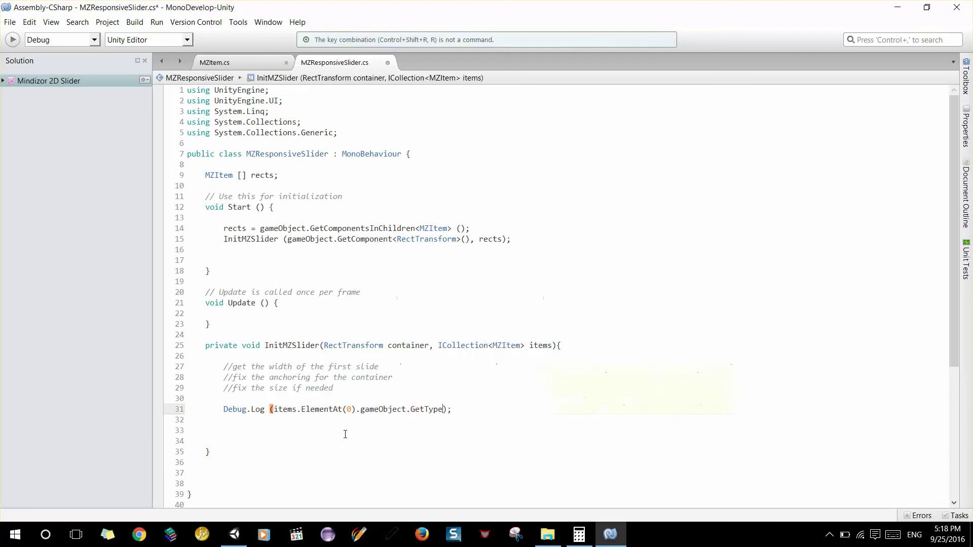
pyautogui.press('BackSpace')
pyautogui.press('BackSpace')
pyautogui.press('BackSpace')
pyautogui.press('BackSpace')
pyautogui.write('Co')
pyautogui.write('mponent<Rectt')
pyautogui.press('Return')
pyautogui.write('>')
pyautogui.write('()')
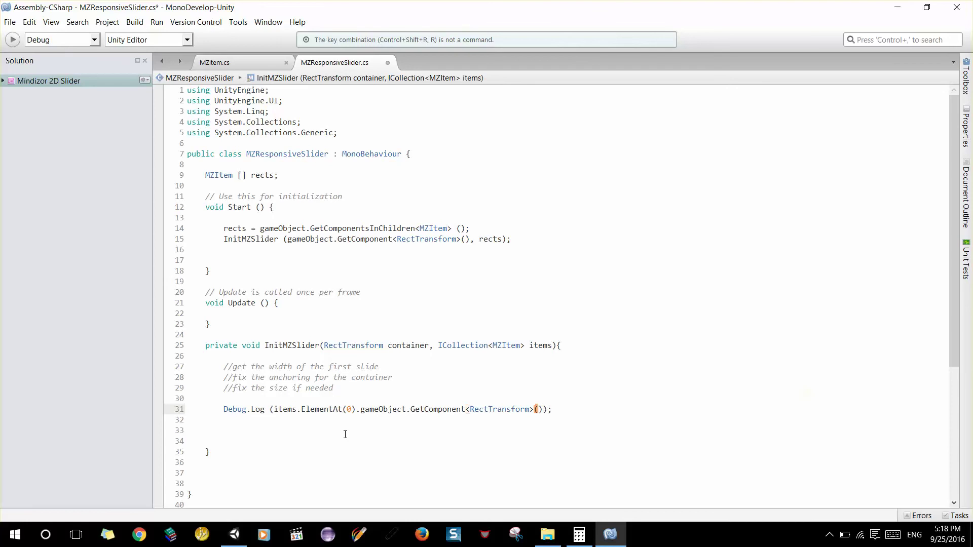
pyautogui.write('.')
pyautogui.write('ed')
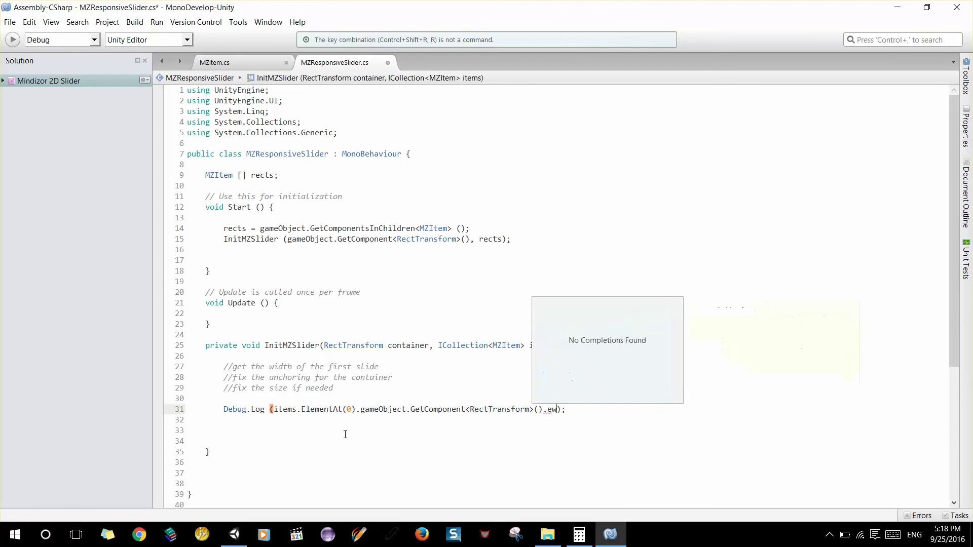
pyautogui.press('BackSpace')
pyautogui.press('BackSpace')
pyautogui.write('rect')
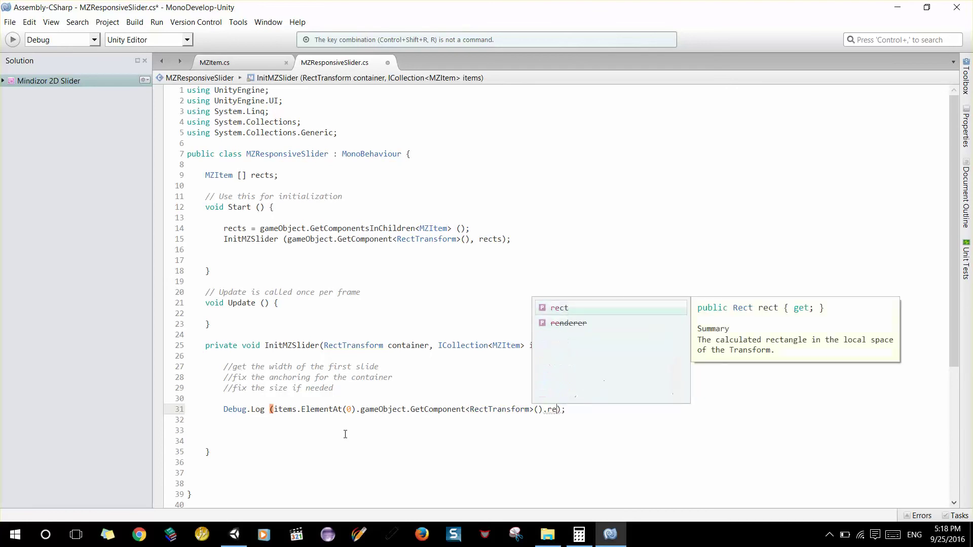
pyautogui.write('.w')
pyautogui.press('Return')
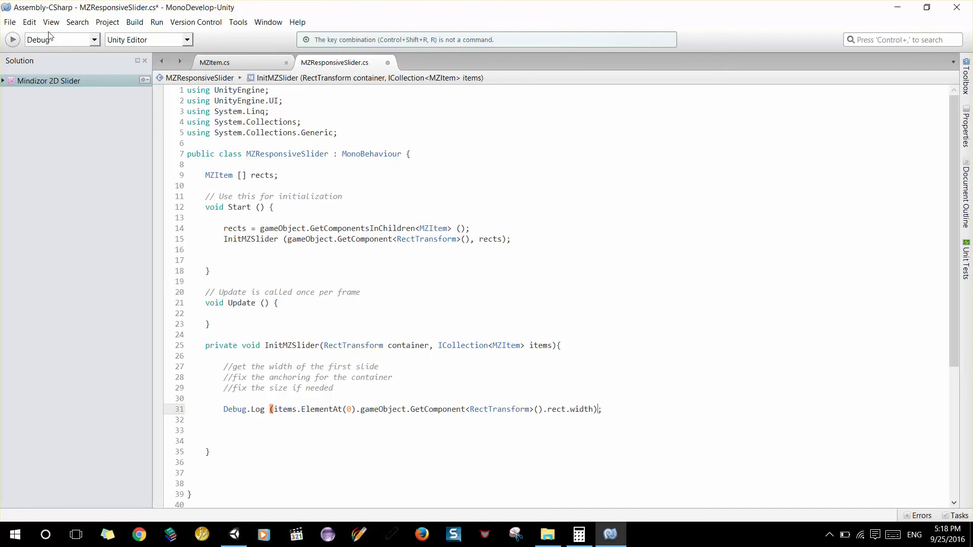
# Save the script and bring the Unity editor back to front
pyautogui.click(10, 23)
pyautogui.click(34, 75)
pyautogui.click(610, 534)
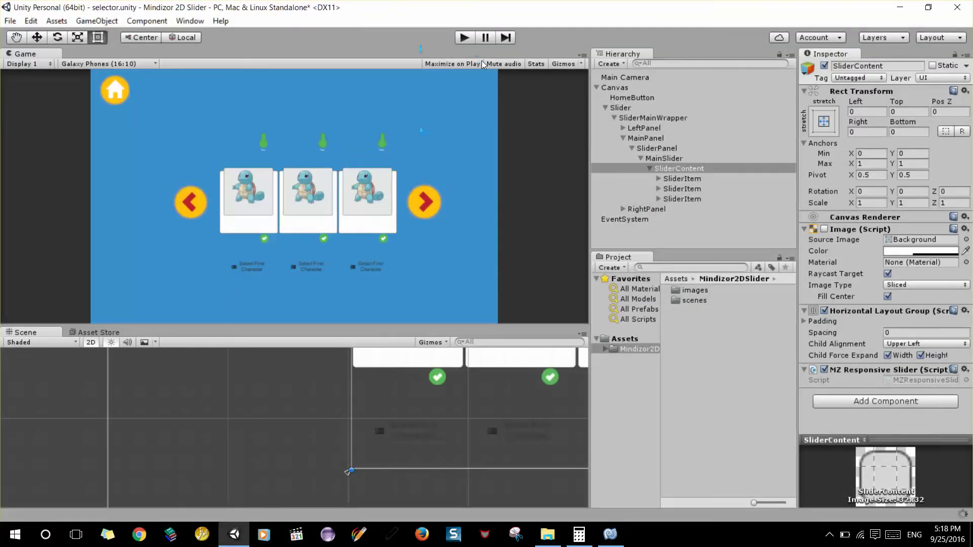
# Play the scene, read the logged first-slide width of 0 in the Console, then stop
pyautogui.click(461, 39)
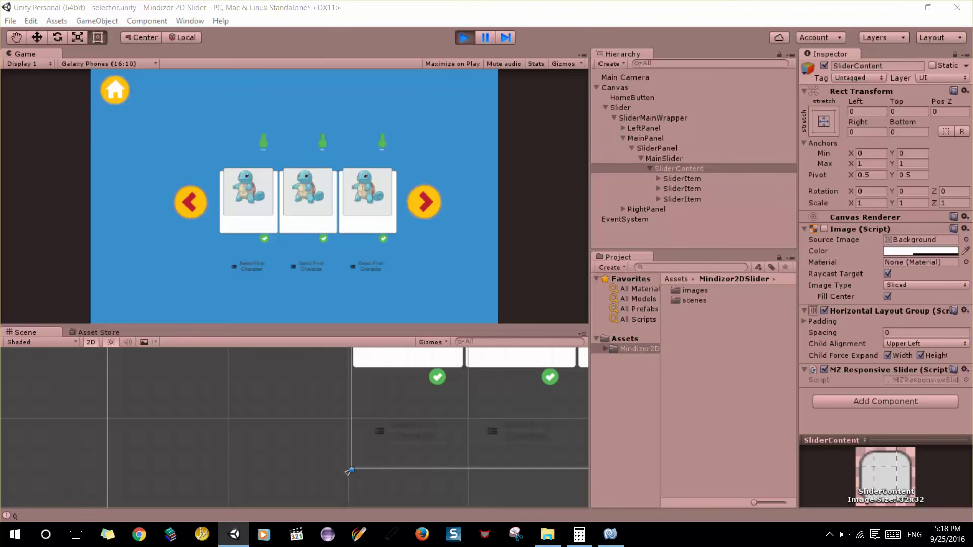
pyautogui.hotkey('ctrl', 'shift', 'c')
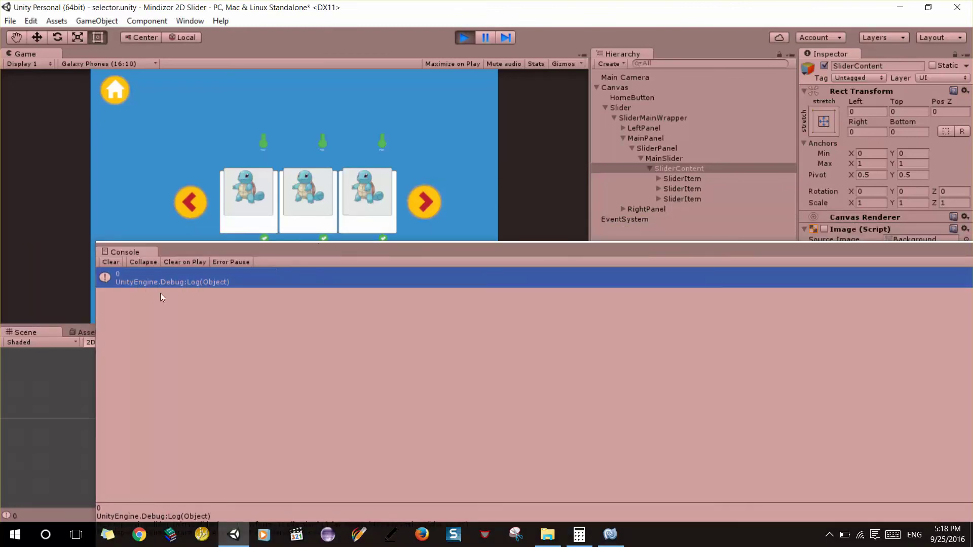
pyautogui.moveTo(74, 325); pyautogui.dragTo(74, 323)
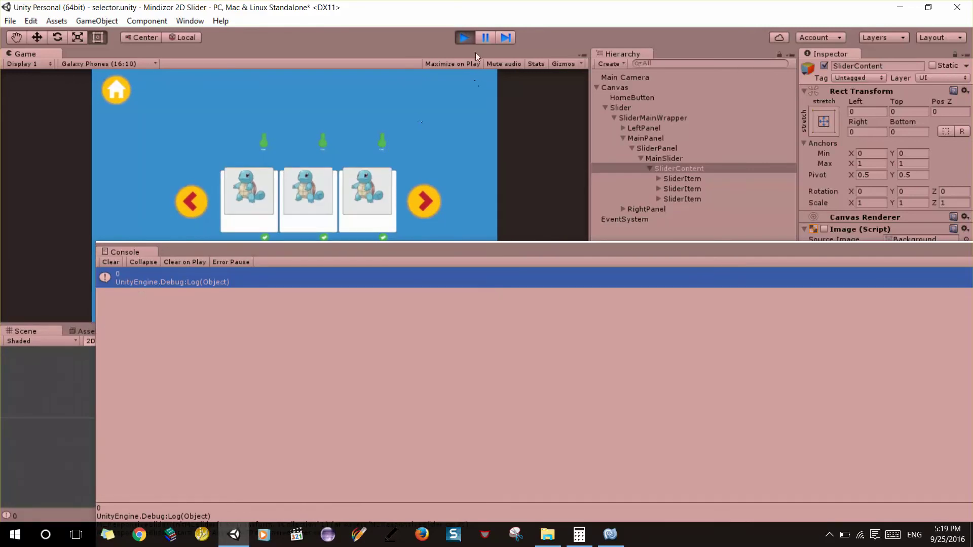
pyautogui.click(464, 37)
# Return to MZResponsiveSlider.cs in MonoDevelop, looking at the Start and Update methods
pyautogui.click(611, 536)
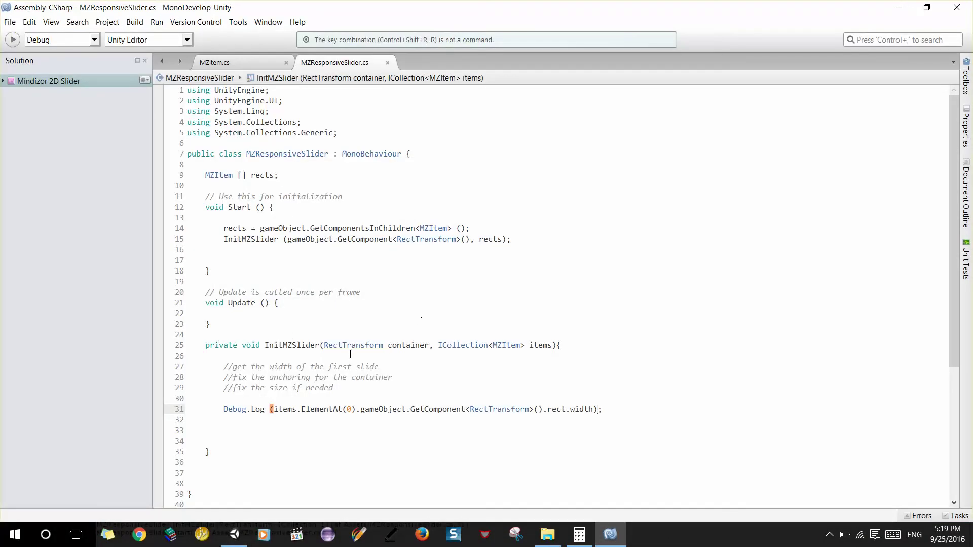
pyautogui.click(313, 217)
pyautogui.click(408, 299)
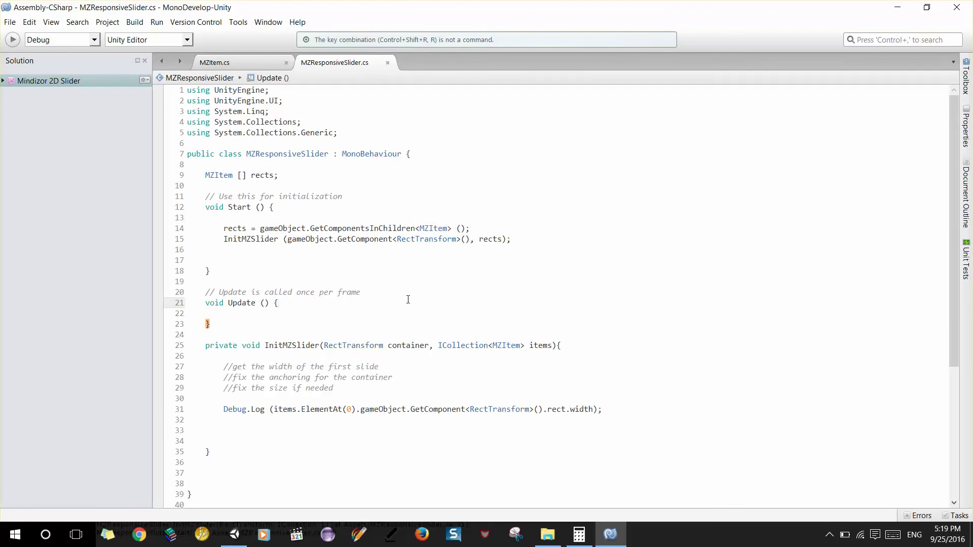